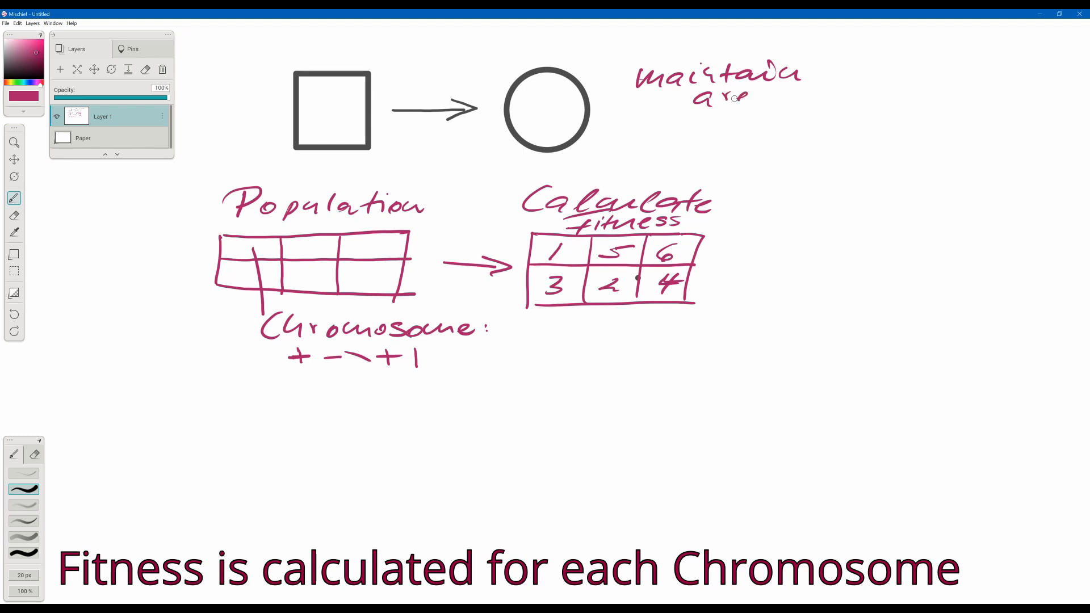
Handwrite "minimize perimeter" below "maintain area" and add "volume" and "surface" beside the two criteria.
mouse_move(637, 136)
left_mouse_down()
mouse_move(670, 135)
mouse_move(690, 112)
mouse_move(718, 134)
mouse_move(732, 117)
mouse_move(780, 132)
mouse_move(788, 118)
mouse_move(805, 117)
mouse_move(795, 128)
mouse_move(828, 121)
left_mouse_up()
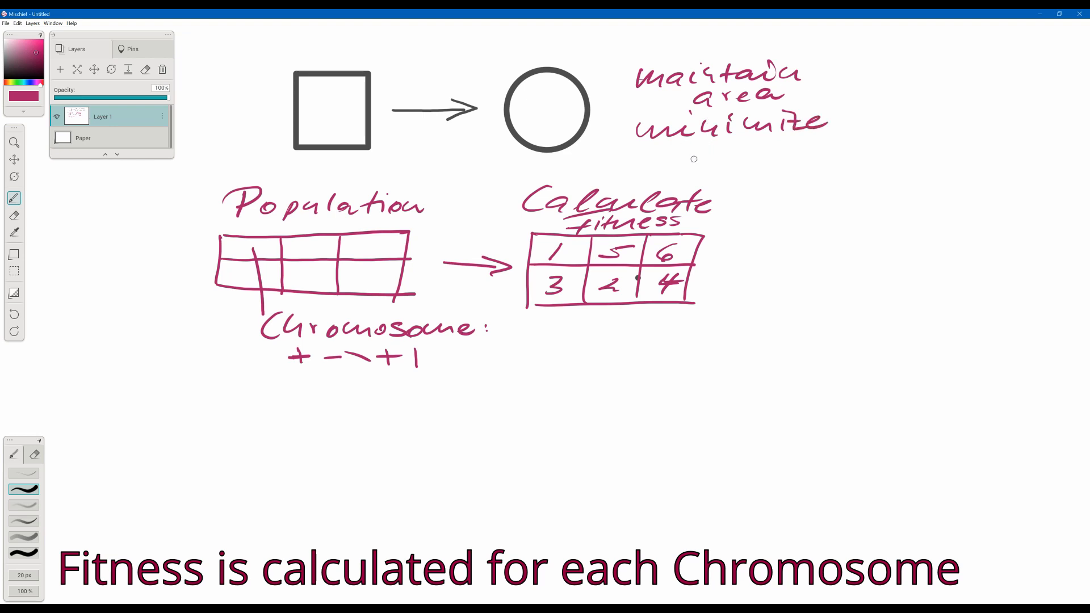
mouse_move(698, 149)
left_mouse_down()
mouse_move(807, 154)
mouse_move(830, 137)
mouse_move(867, 136)
left_mouse_up()
mouse_move(892, 79)
left_mouse_down()
mouse_move(910, 85)
mouse_move(945, 72)
mouse_move(1012, 95)
left_mouse_up()
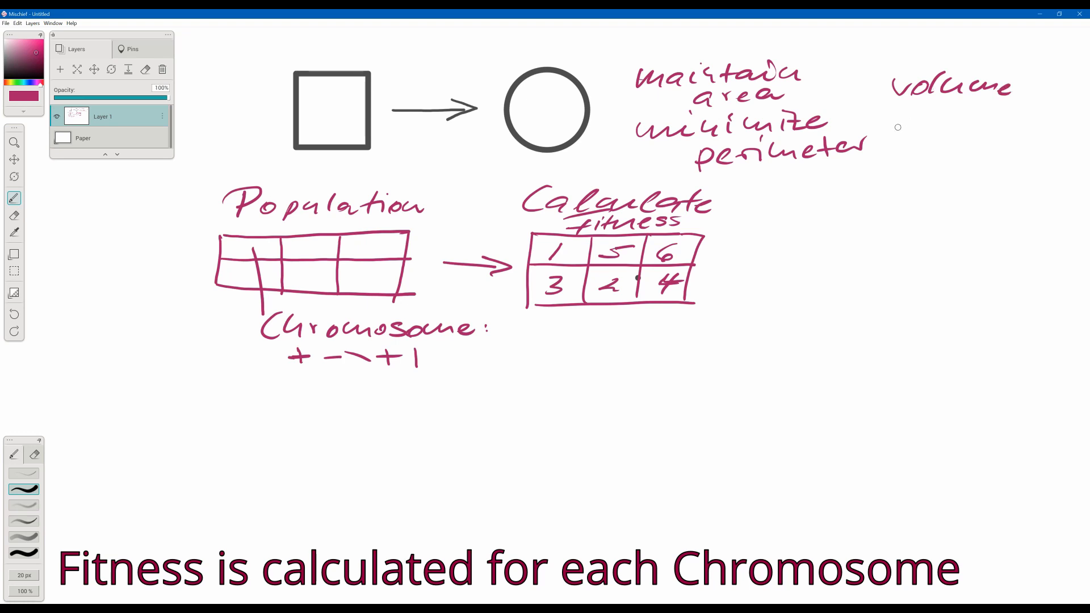
mouse_move(907, 132)
left_mouse_down()
mouse_move(965, 129)
mouse_move(974, 158)
mouse_move(1047, 137)
left_mouse_up()
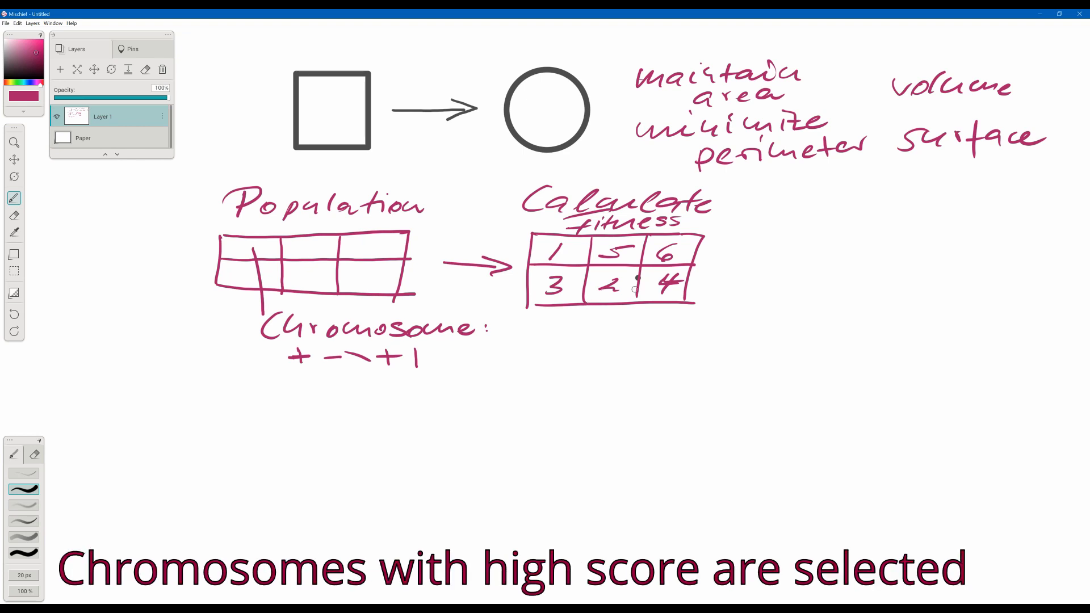
Draw a downward arrow from the fitness table to a three-cell row containing 6, 5 and 4.
mouse_move(607, 319)
left_mouse_down()
mouse_move(611, 363)
mouse_move(629, 349)
left_mouse_up()
mouse_move(528, 379)
left_mouse_down()
mouse_move(534, 409)
mouse_move(565, 377)
mouse_move(687, 371)
left_mouse_up()
left_click_drag(531, 419, 705, 420)
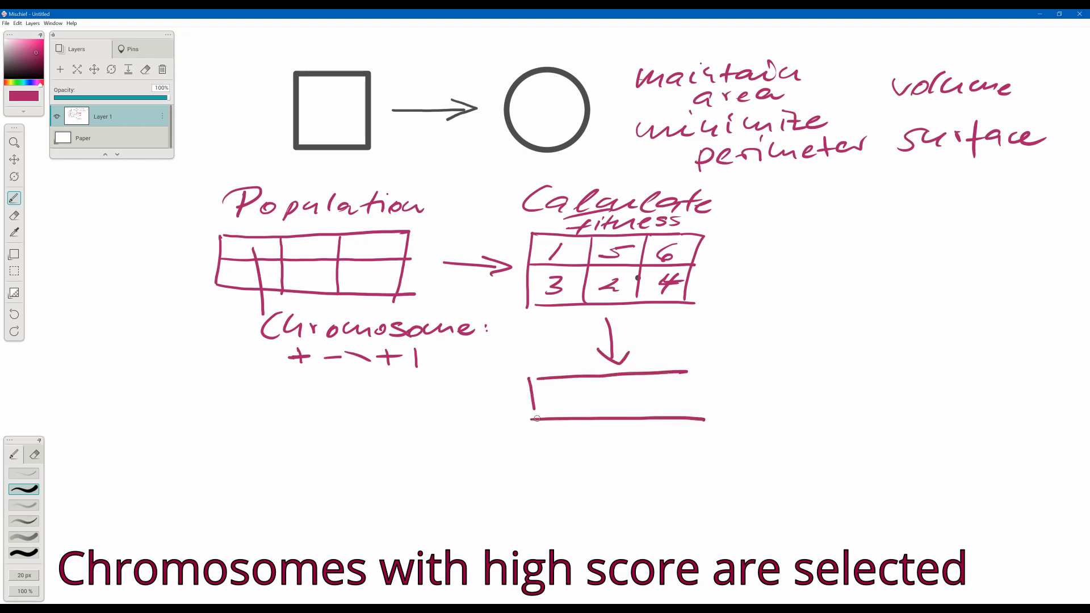
left_click_drag(682, 373, 679, 410)
left_click_drag(593, 376, 590, 417)
left_click_drag(641, 375, 635, 415)
mouse_move(548, 401)
left_mouse_down()
mouse_move(558, 388)
mouse_move(549, 401)
mouse_move(606, 397)
mouse_move(600, 407)
mouse_move(623, 390)
mouse_move(679, 396)
mouse_move(662, 405)
left_mouse_up()
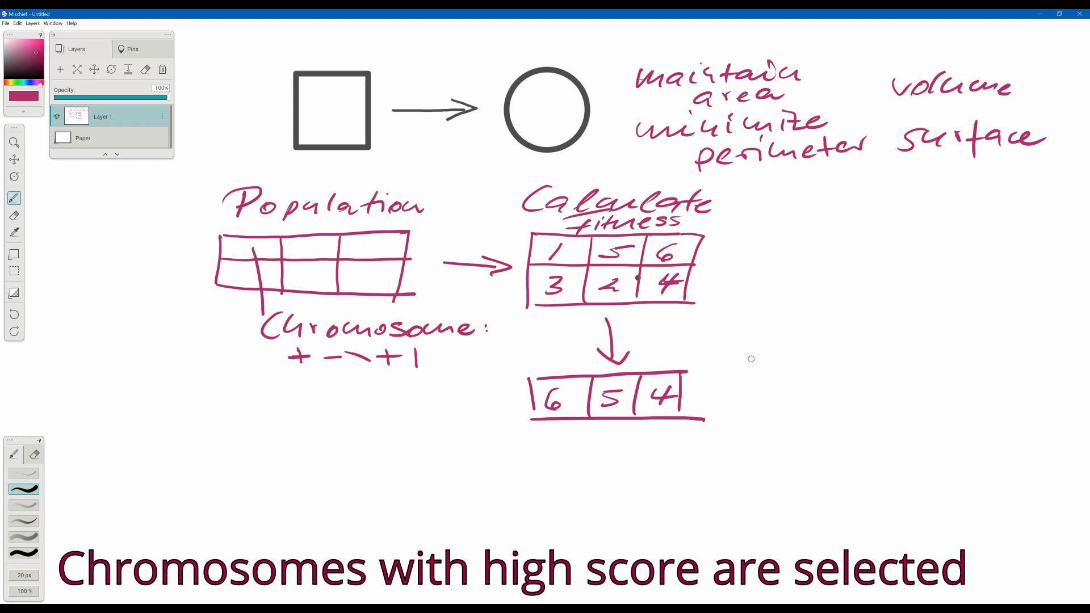
Draw a rightward arrow from the 6-5-4 row to a new wide empty rectangle.
mouse_move(701, 391)
left_mouse_down()
mouse_move(739, 388)
mouse_move(730, 401)
left_mouse_up()
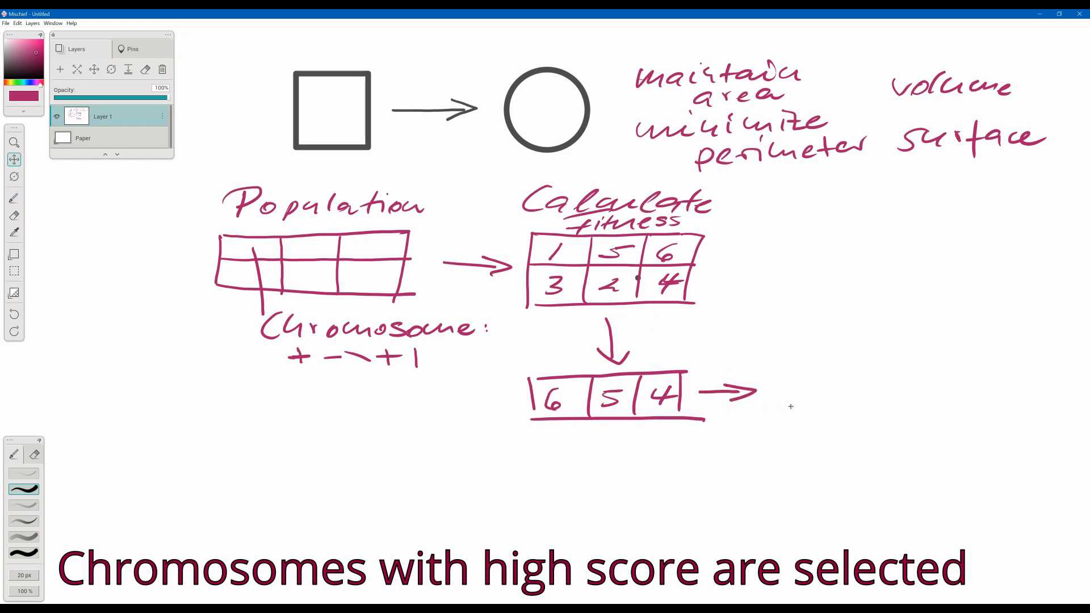
middle_click_drag(790, 404, 798, 409)
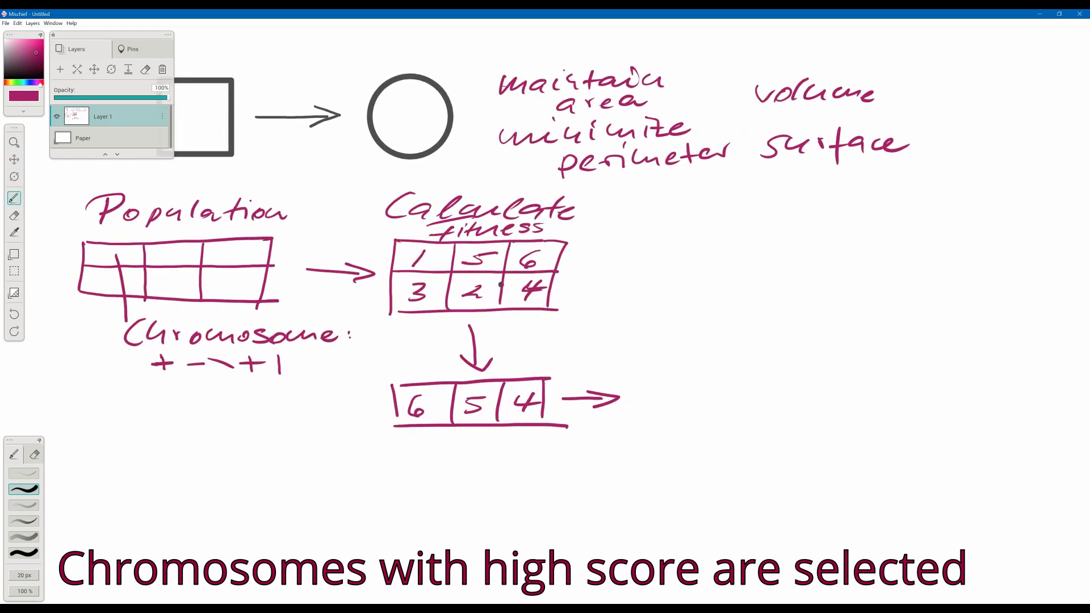
left_click_drag(658, 376, 663, 419)
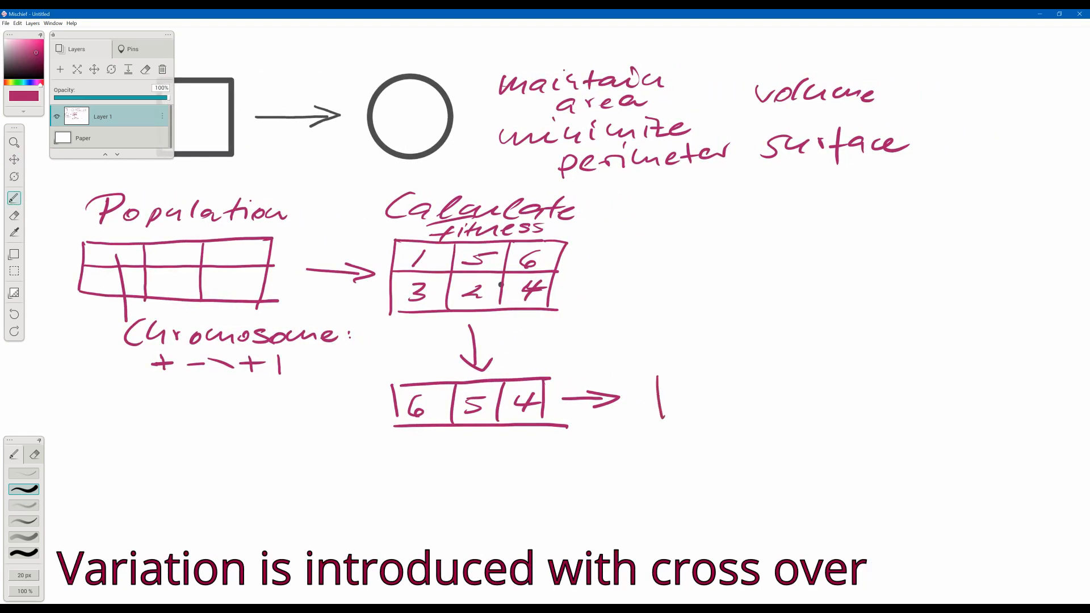
left_click_drag(660, 376, 833, 374)
left_click_drag(662, 424, 873, 421)
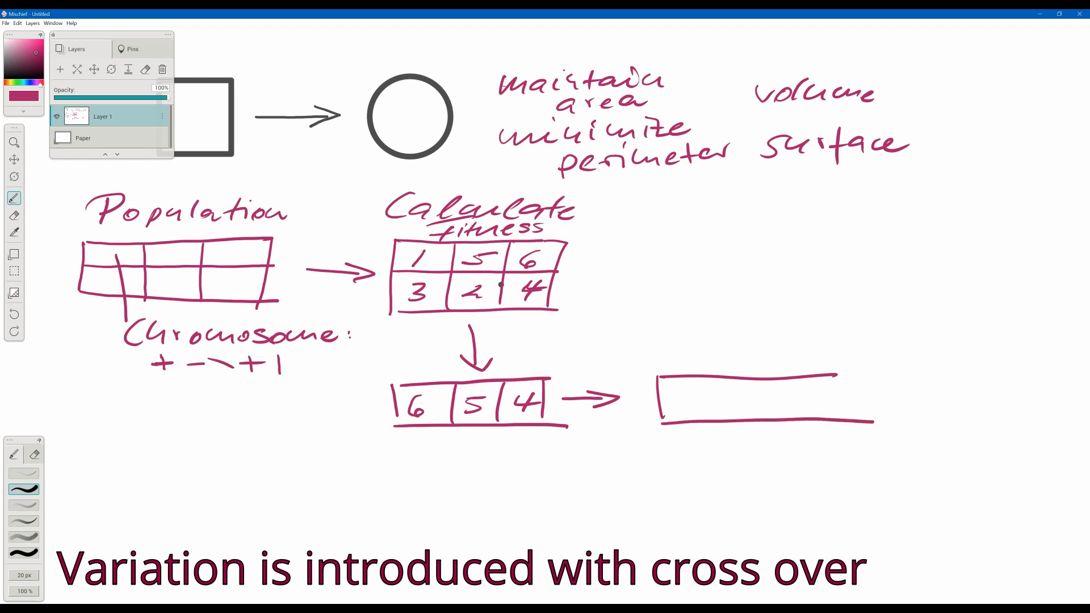
left_click_drag(843, 375, 838, 409)
Write a circled "6/5" inside the new rectangle, followed by an arrow to a small hatched square.
mouse_move(693, 390)
left_mouse_down()
mouse_move(679, 407)
mouse_move(716, 407)
mouse_move(669, 389)
mouse_move(705, 413)
mouse_move(758, 400)
mouse_move(685, 389)
left_mouse_up()
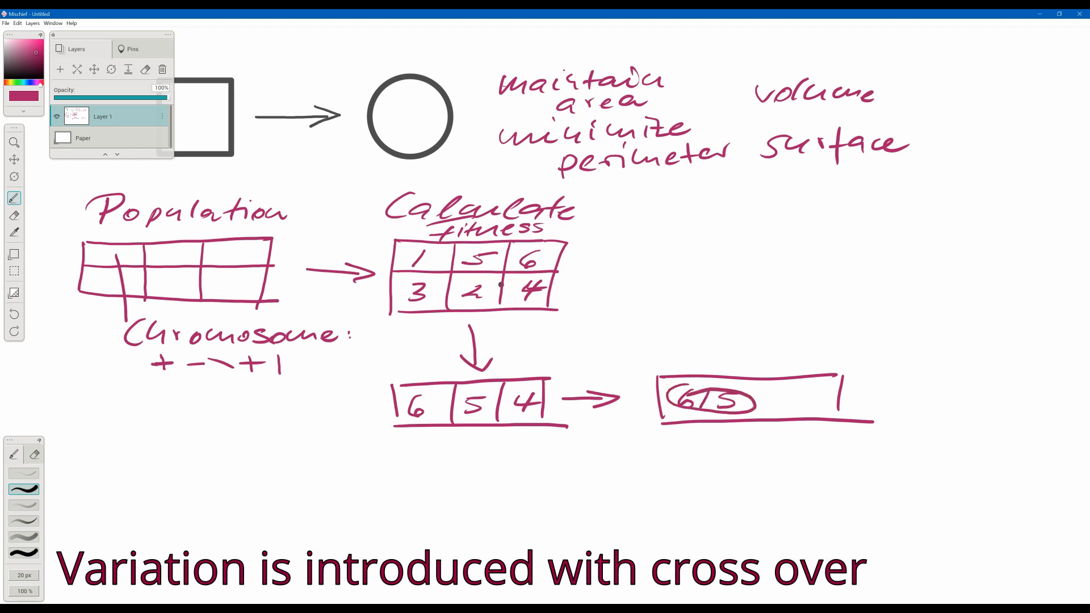
left_click_drag(760, 398, 793, 399)
mouse_move(776, 391)
left_mouse_down()
mouse_move(775, 406)
mouse_move(837, 415)
left_mouse_up()
mouse_move(804, 416)
left_mouse_down()
mouse_move(839, 415)
mouse_move(824, 396)
left_mouse_up()
left_click_drag(811, 413, 833, 401)
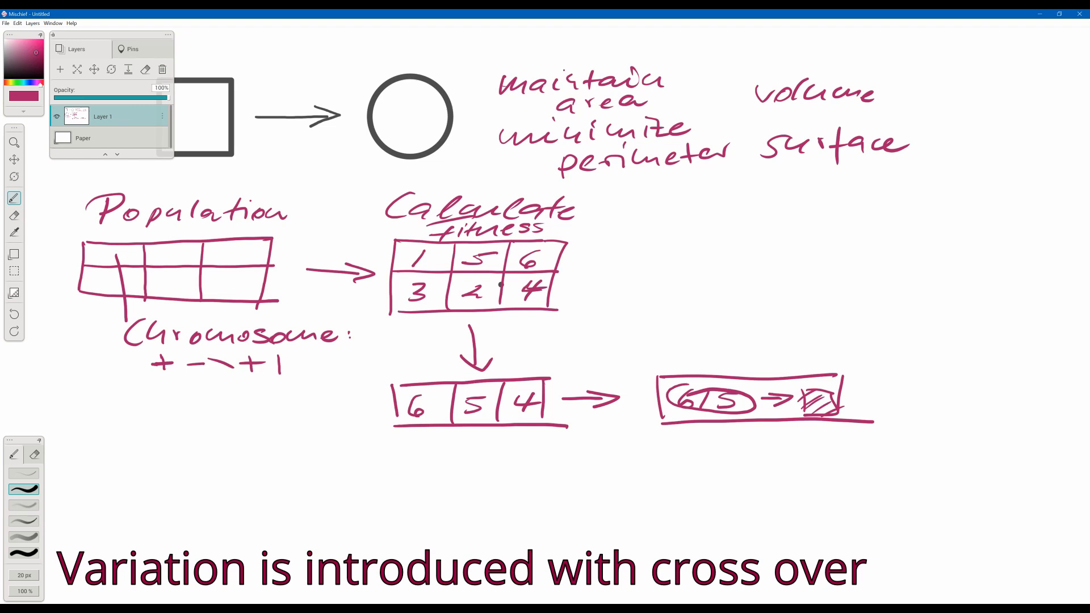
Draw a dark blue circle in the empty area below the Chromosome note.
key("space")
mouse_move(550, 491)
left_mouse_down()
mouse_move(675, 411)
mouse_move(768, 410)
mouse_move(775, 368)
mouse_move(764, 328)
mouse_move(691, 308)
left_mouse_up()
key("space")
left_click(15, 253)
left_click(76, 252)
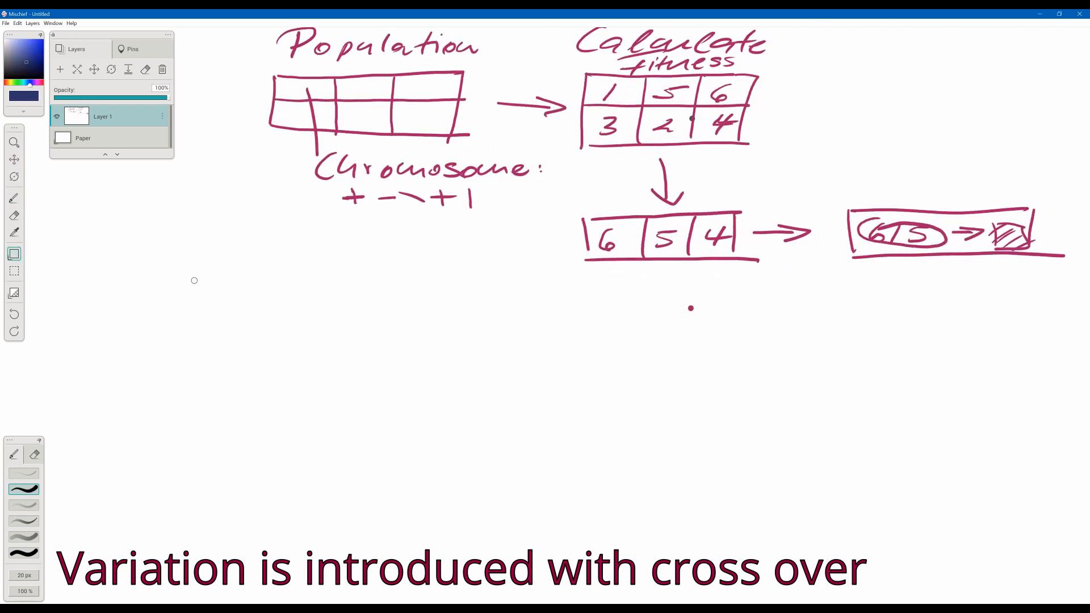
left_click_drag(372, 350, 422, 401)
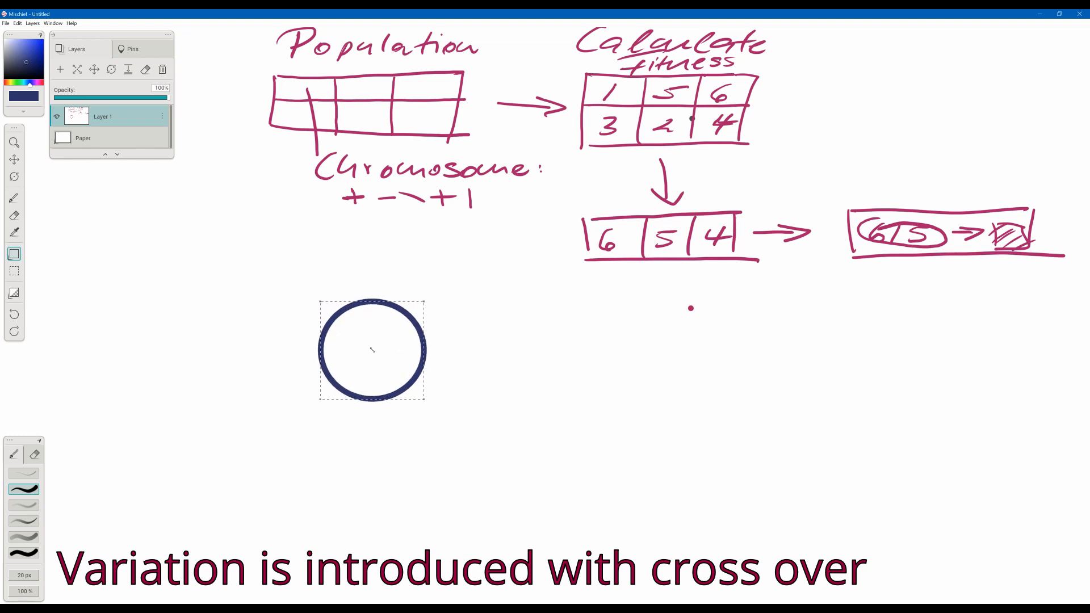
In the crimson brush colour, draw an arrow from cell 6 to the blue circle and a four-cornered outline with corner dots over the circle.
left_click(643, 237, "alt")
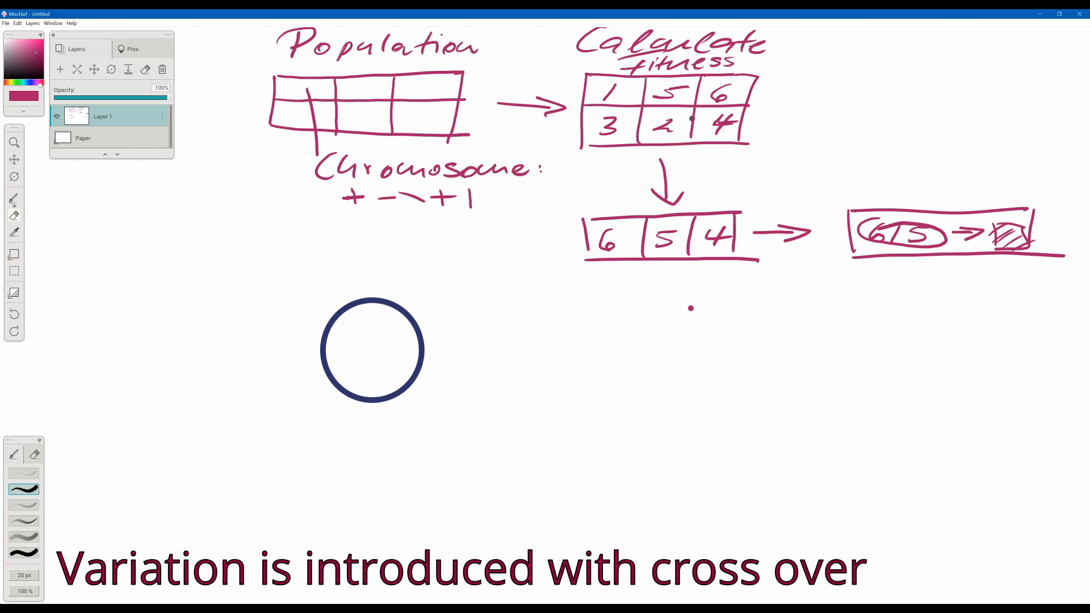
left_click(13, 205)
left_click(14, 199)
mouse_move(590, 241)
left_mouse_down()
mouse_move(408, 296)
mouse_move(421, 289)
left_mouse_up()
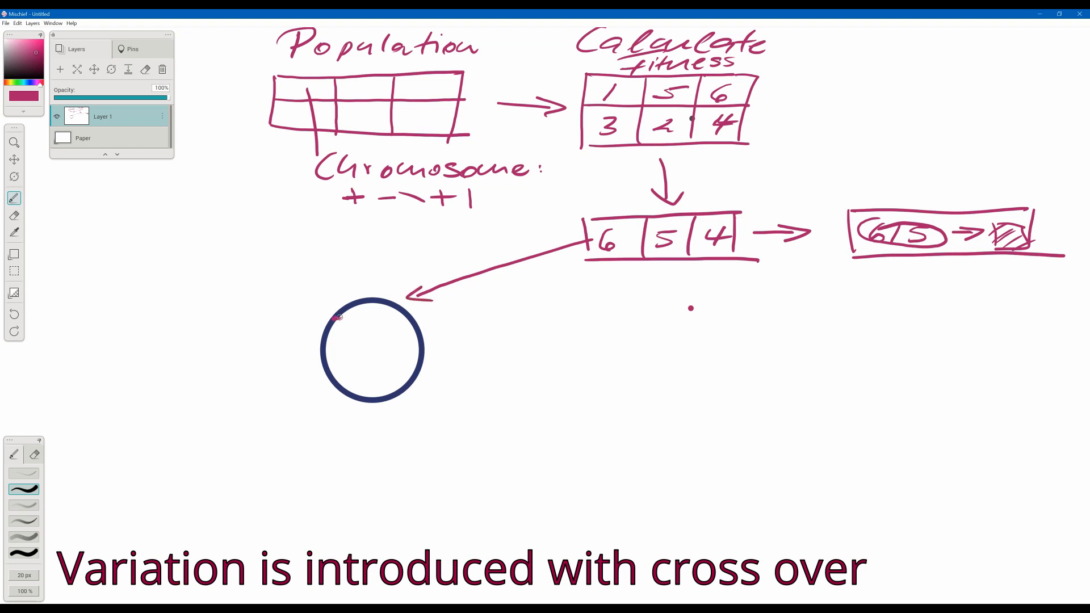
left_click_drag(335, 318, 321, 392)
mouse_move(322, 392)
left_mouse_down()
mouse_move(407, 385)
mouse_move(408, 319)
left_mouse_up()
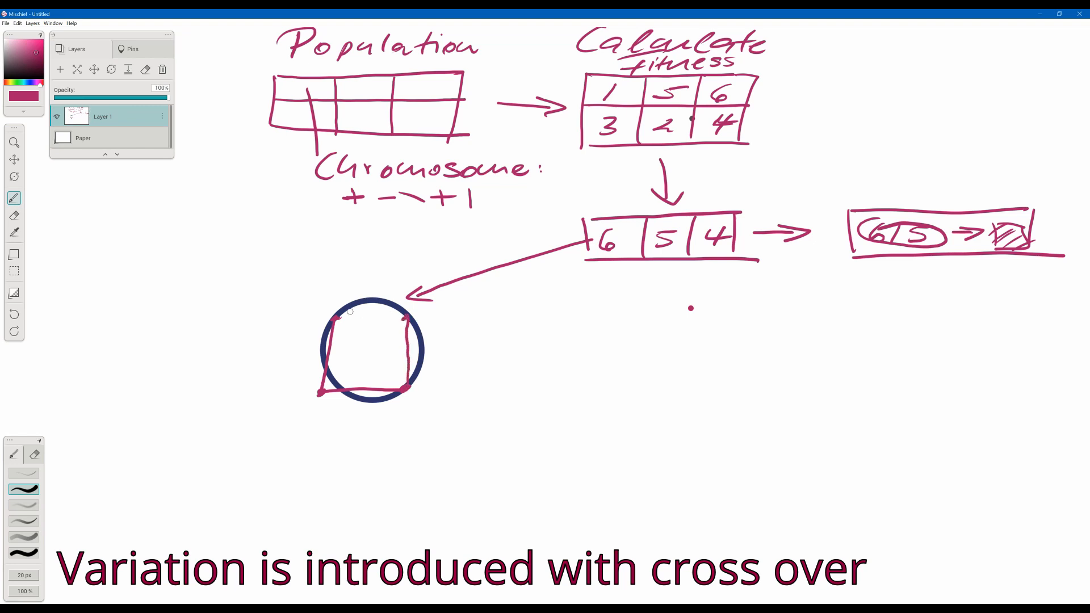
left_click_drag(335, 318, 406, 317)
Draw an arrow down from cell 5 and place a dark grey circle beside the blue one.
mouse_move(672, 246)
left_mouse_down()
mouse_move(639, 295)
mouse_move(657, 294)
left_mouse_up()
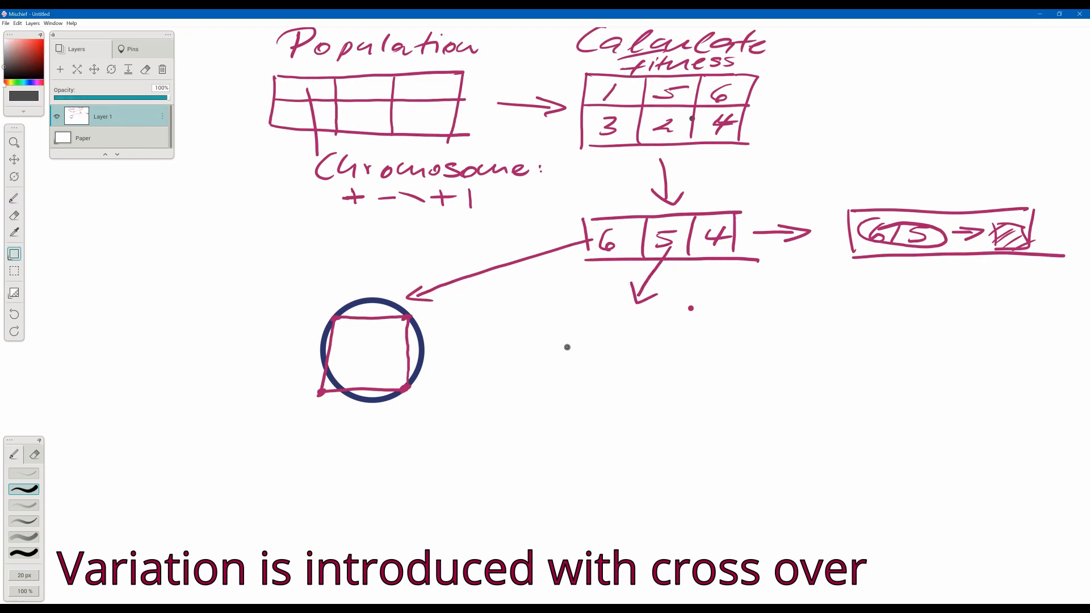
left_click_drag(567, 347, 612, 398)
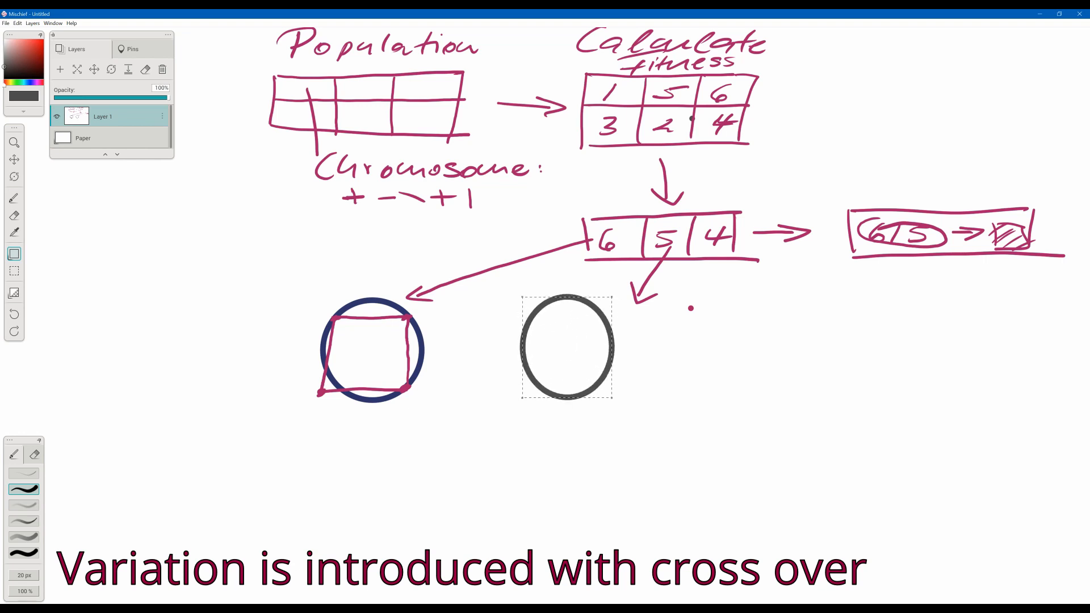
key("ctrl+z")
left_click_drag(549, 344, 597, 398)
Draw a crimson four-cornered outline with corner dots over the grey circle, extending past its right side.
left_click(14, 198)
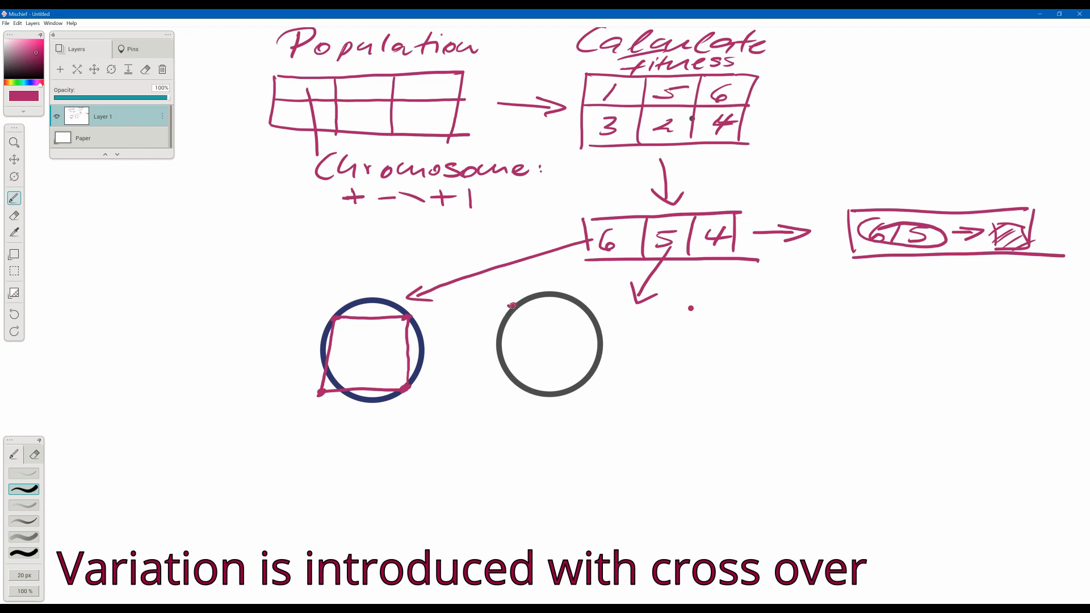
left_click_drag(511, 328, 508, 359)
mouse_move(509, 373)
left_mouse_down()
mouse_move(617, 384)
mouse_move(611, 307)
left_mouse_up()
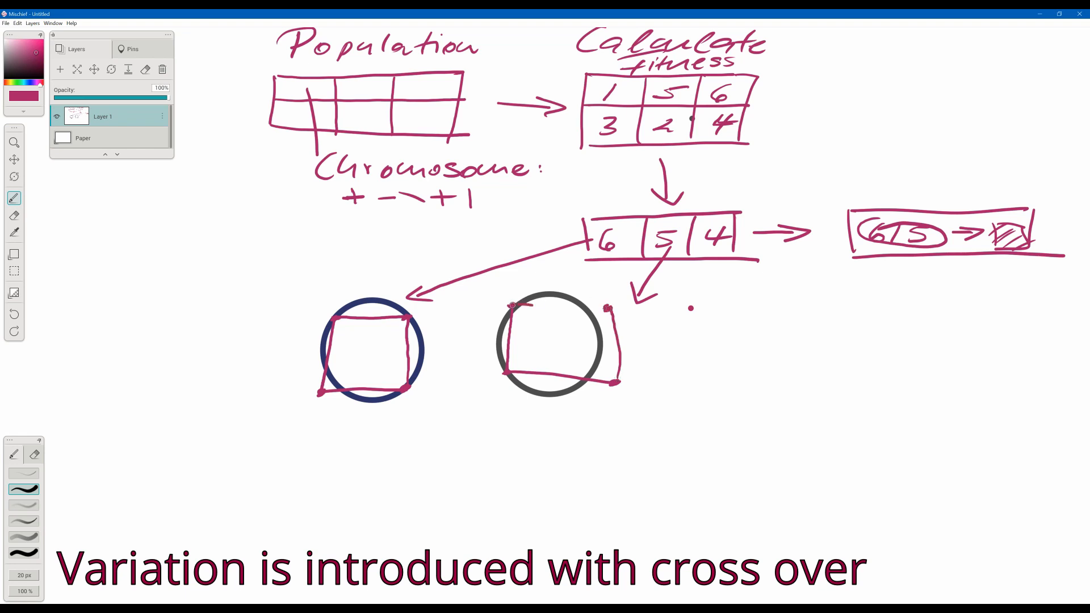
left_click_drag(532, 305, 606, 307)
Ring the upper-left and lower-right corners of the blue circle's outline and the lower-left and upper-right corners of the grey circle's outline.
mouse_move(331, 310)
left_mouse_down()
mouse_move(353, 323)
mouse_move(325, 308)
mouse_move(318, 318)
left_mouse_up()
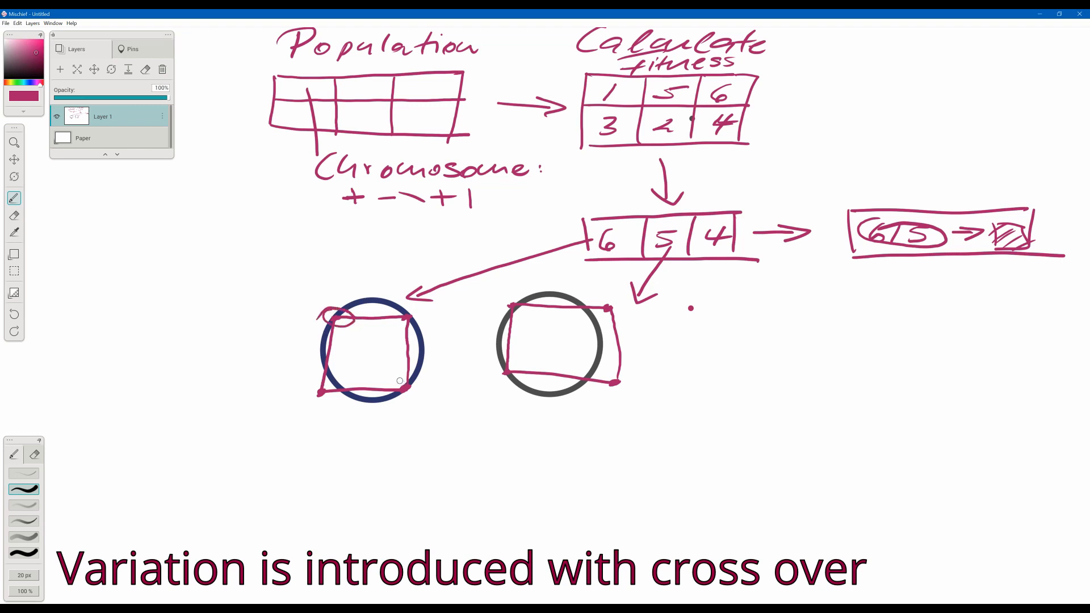
mouse_move(404, 379)
left_mouse_down()
mouse_move(417, 395)
mouse_move(397, 377)
left_mouse_up()
mouse_move(503, 365)
left_mouse_down()
mouse_move(500, 378)
mouse_move(516, 364)
left_mouse_up()
left_click_drag(603, 306, 601, 313)
Draw two converging arrows down from the parent circles and place a bright blue circle below their meeting point.
left_click_drag(380, 416, 452, 466)
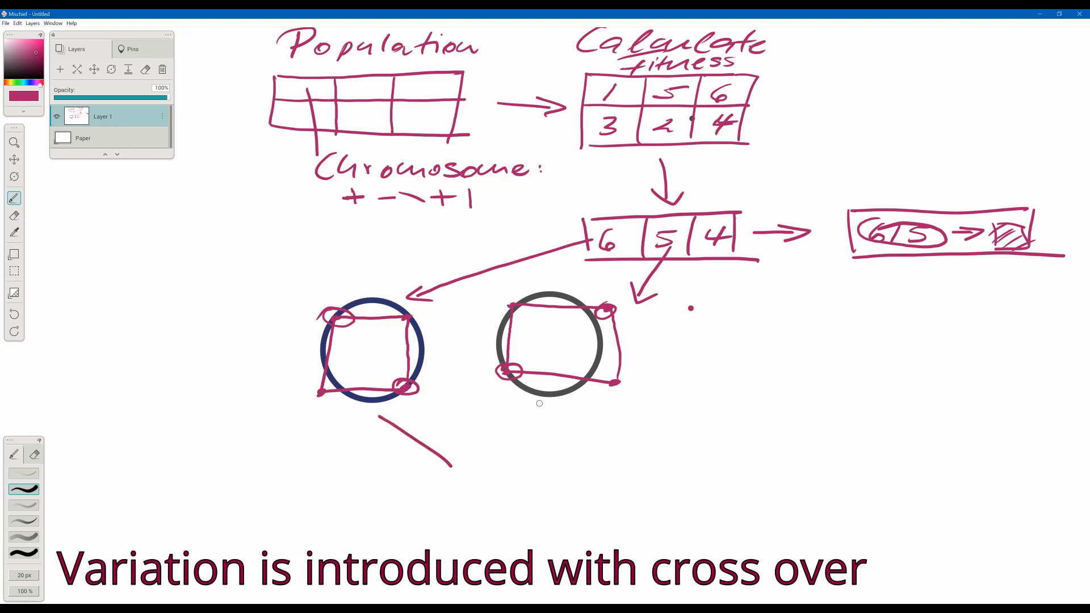
left_click_drag(541, 403, 495, 454)
mouse_move(433, 465)
left_mouse_down()
mouse_move(466, 470)
mouse_move(492, 452)
mouse_move(517, 457)
left_mouse_up()
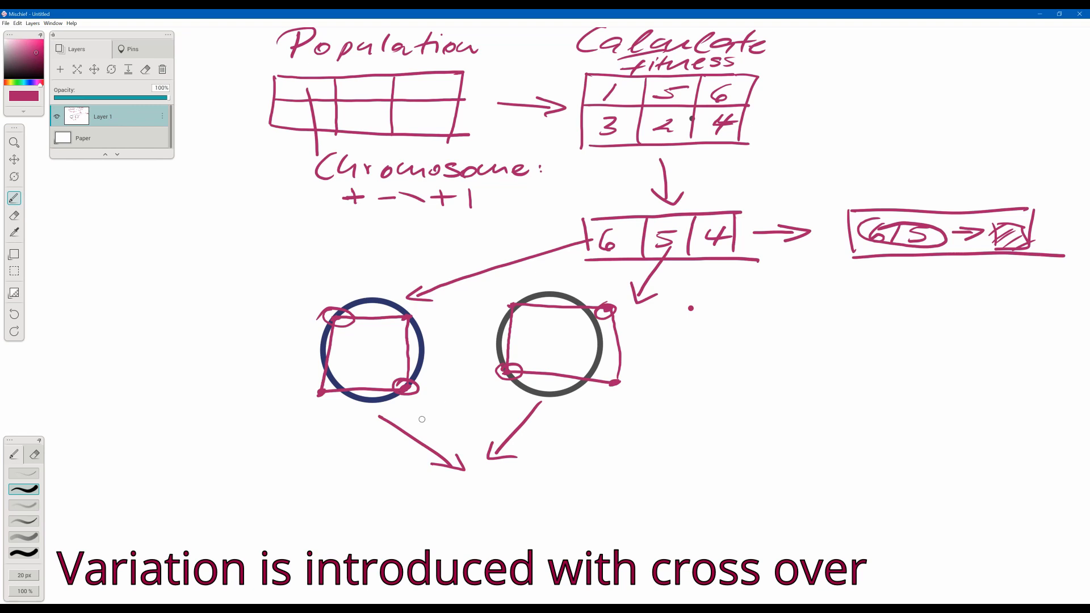
left_click(14, 254)
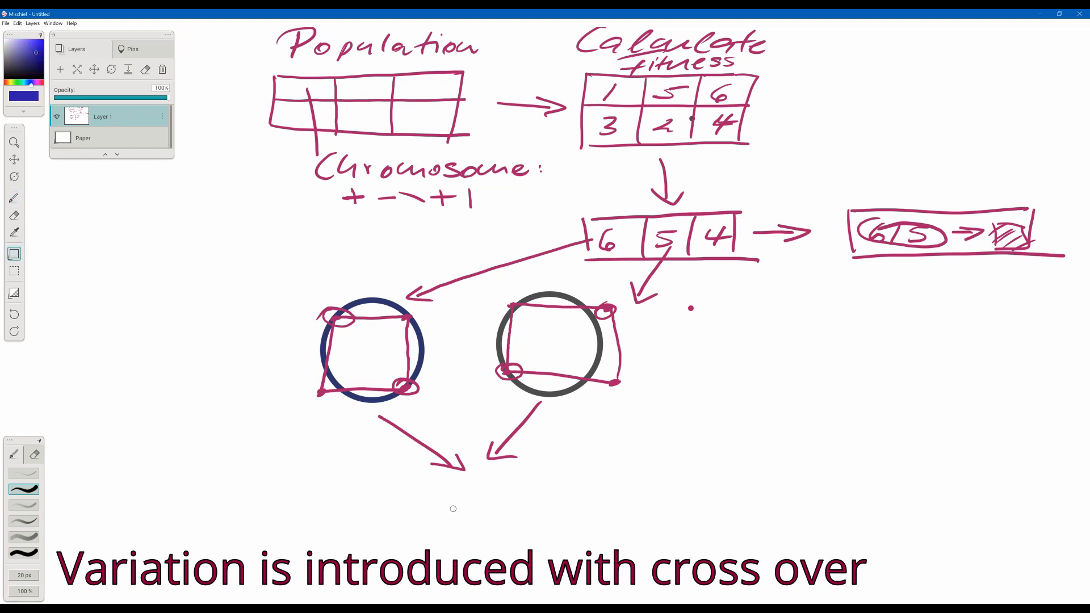
scroll(453, 509, "down", 3)
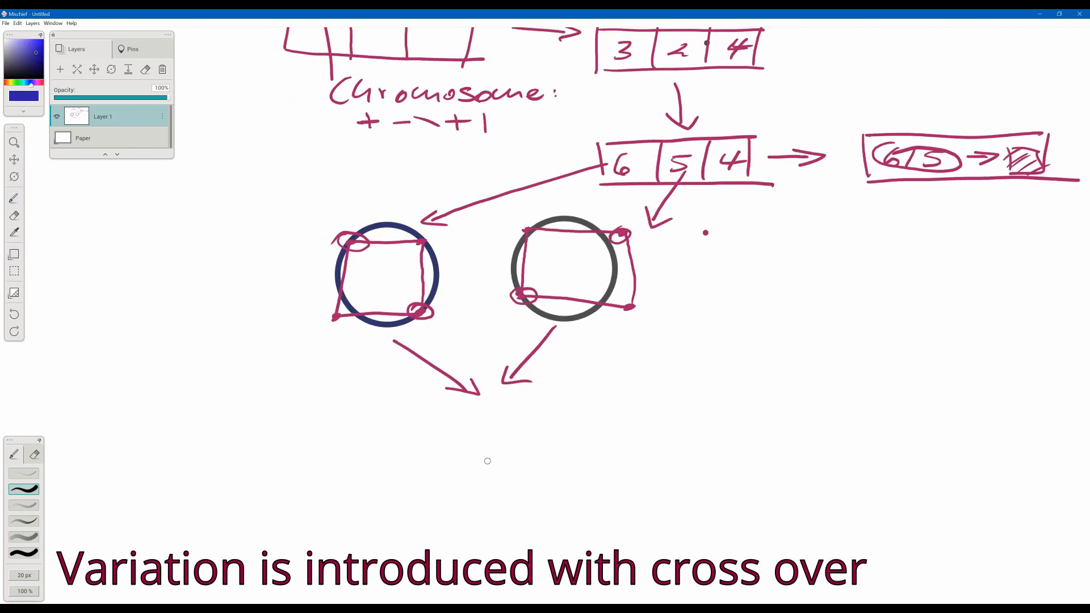
left_click_drag(488, 458, 534, 502)
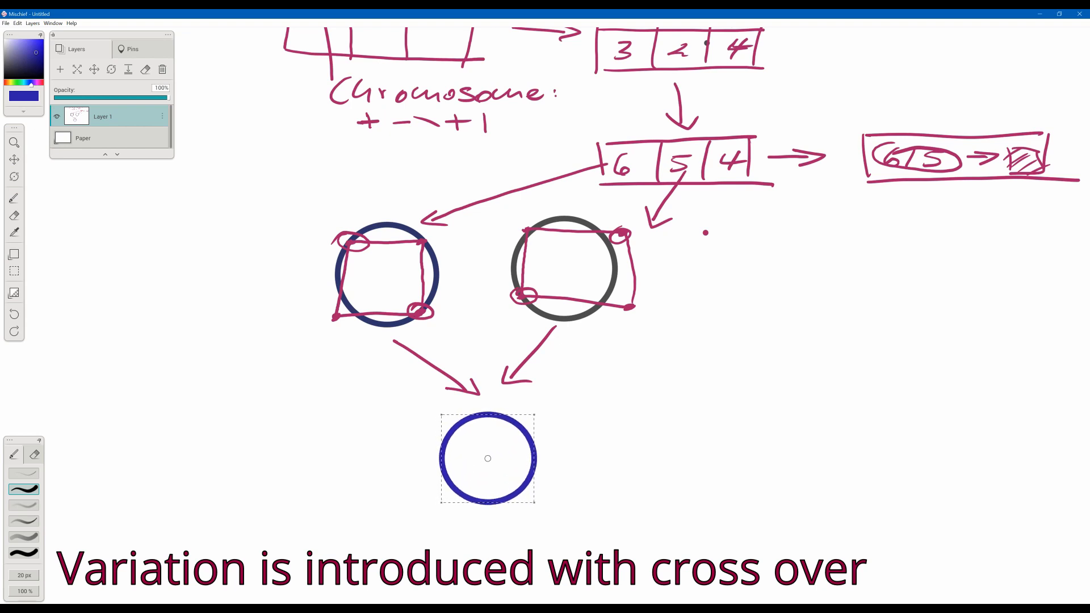
Draw a crimson offspring outline with corner dots over the bright blue circle, combining the ringed corners of both parents.
key("b")
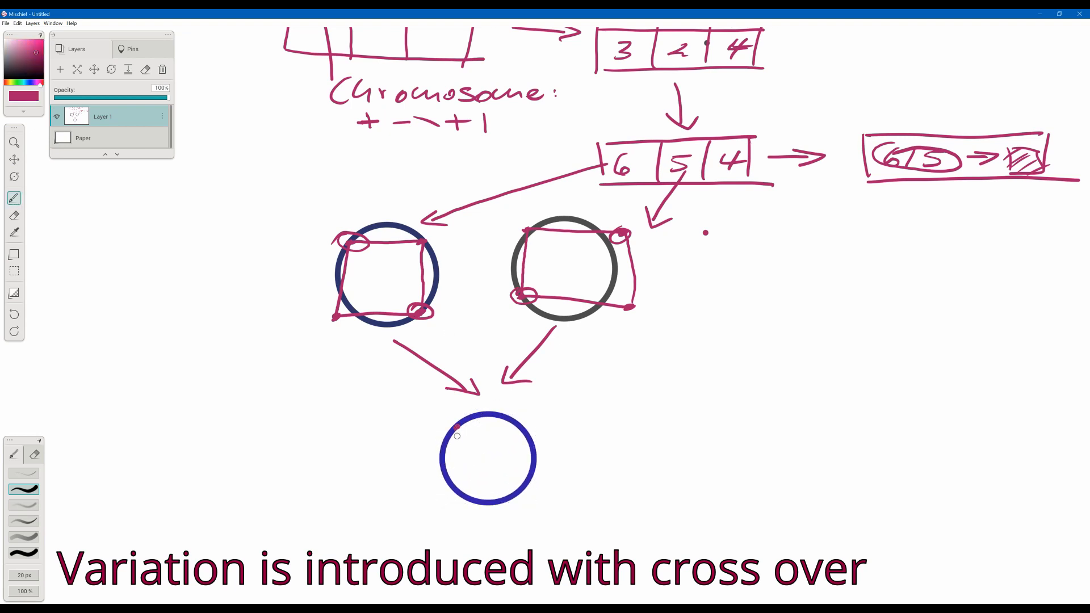
left_click_drag(457, 428, 453, 459)
mouse_move(461, 482)
left_mouse_down()
mouse_move(516, 489)
mouse_move(541, 426)
left_mouse_up()
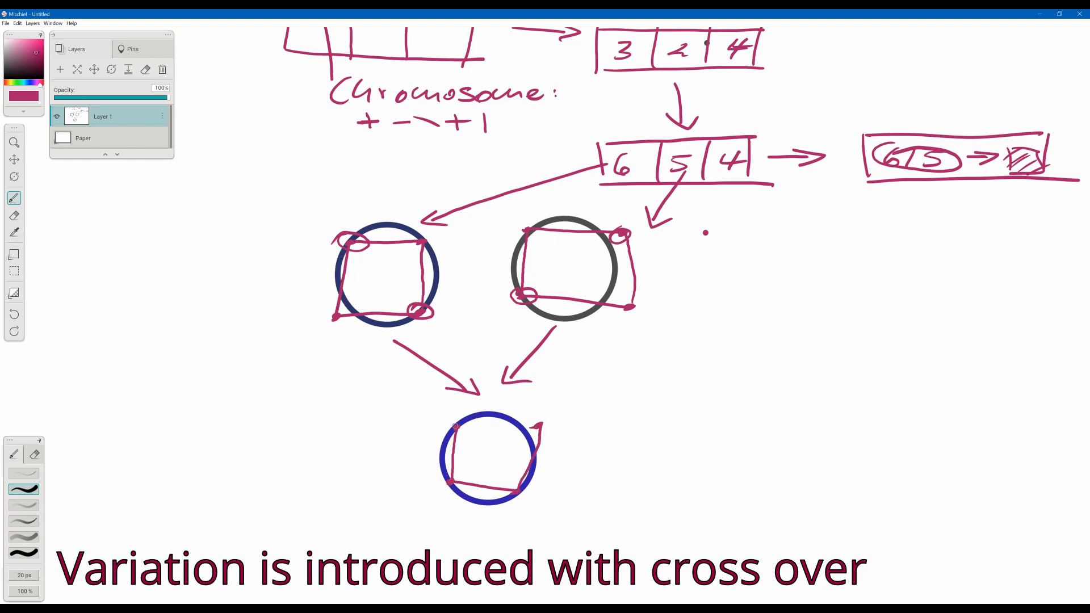
left_click_drag(472, 427, 534, 423)
Handwrite "next generation" beside the bright blue offspring circle.
mouse_move(574, 446)
left_mouse_down()
mouse_move(596, 463)
mouse_move(632, 462)
left_mouse_up()
mouse_move(632, 448)
left_mouse_down()
mouse_move(616, 463)
mouse_move(641, 464)
left_mouse_up()
left_click_drag(631, 452, 652, 451)
mouse_move(578, 479)
left_mouse_down()
mouse_move(574, 505)
mouse_move(603, 491)
left_mouse_up()
mouse_move(606, 477)
left_mouse_down()
mouse_move(625, 489)
mouse_move(690, 490)
left_mouse_up()
mouse_move(682, 478)
left_mouse_down()
mouse_move(704, 476)
mouse_move(710, 492)
left_mouse_up()
left_click_drag(716, 481, 721, 491)
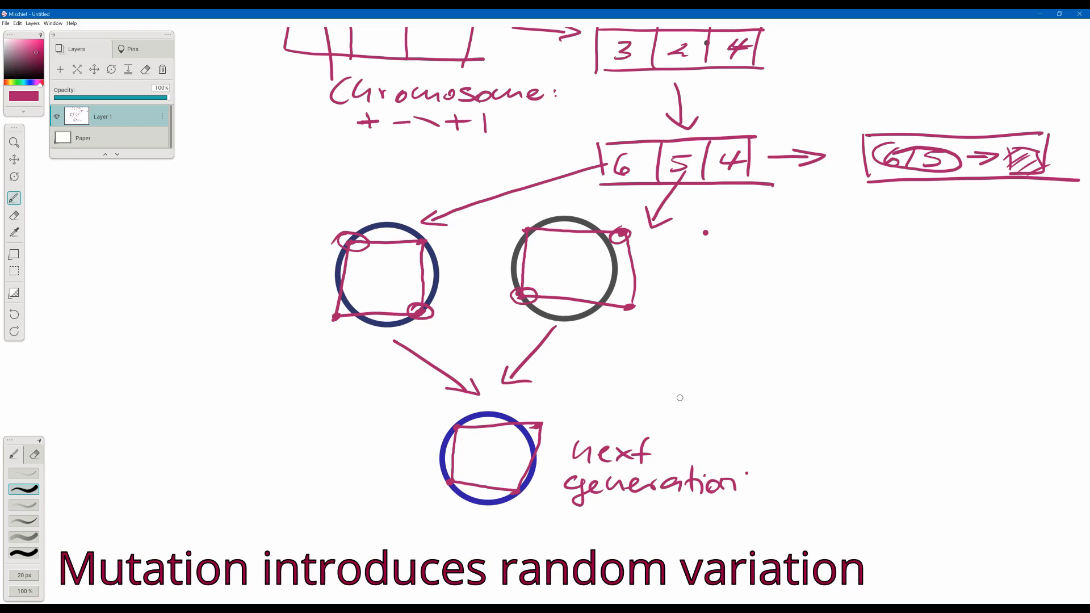
Write "Crossover" below the 6/5 rectangle and draw an arrow up from the rectangle to the handwritten word "mutation".
key("space")
mouse_move(938, 208)
left_mouse_down()
mouse_move(912, 238)
mouse_move(745, 316)
left_mouse_up()
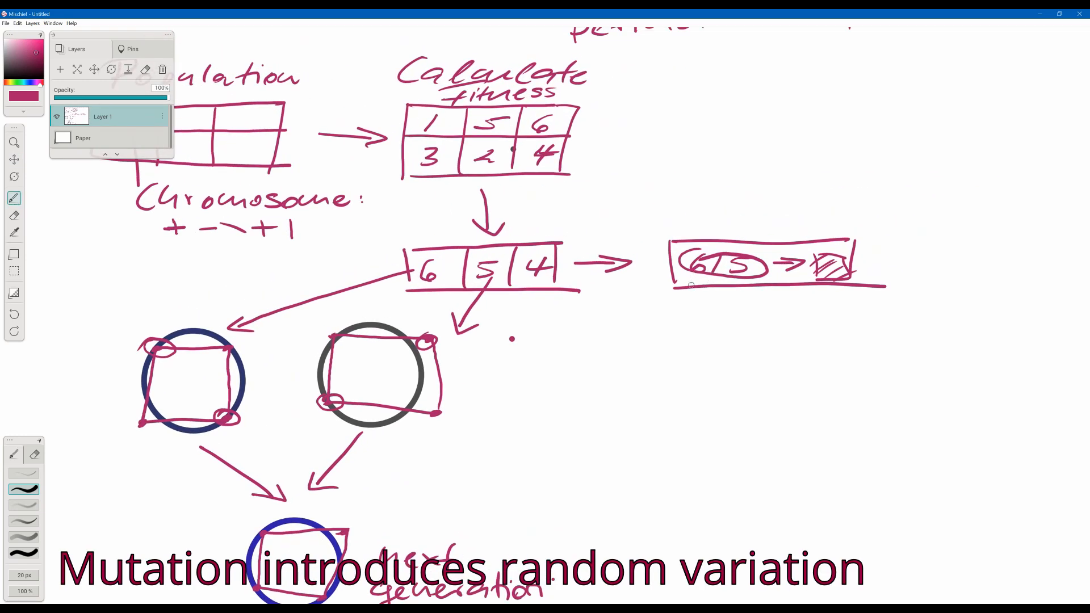
mouse_move(682, 303)
left_mouse_down()
mouse_move(675, 322)
mouse_move(718, 311)
mouse_move(729, 323)
left_mouse_up()
left_click(739, 311)
mouse_move(755, 310)
left_mouse_down()
mouse_move(744, 322)
mouse_move(767, 316)
left_mouse_up()
left_click_drag(793, 314, 839, 308)
mouse_move(746, 174)
left_mouse_down()
mouse_move(751, 215)
mouse_move(764, 183)
left_mouse_up()
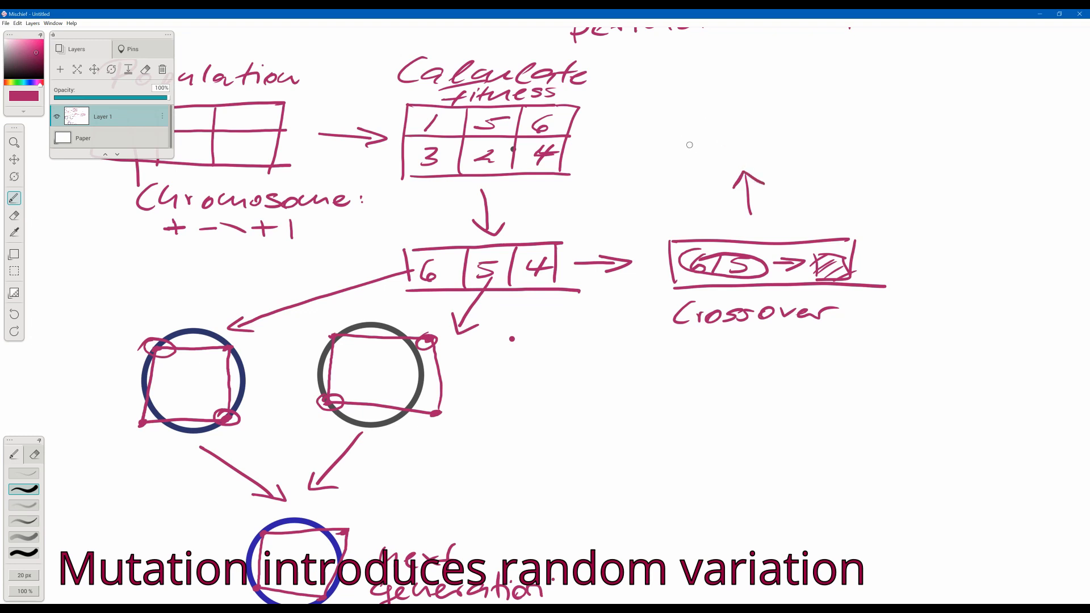
left_click_drag(690, 145, 861, 139)
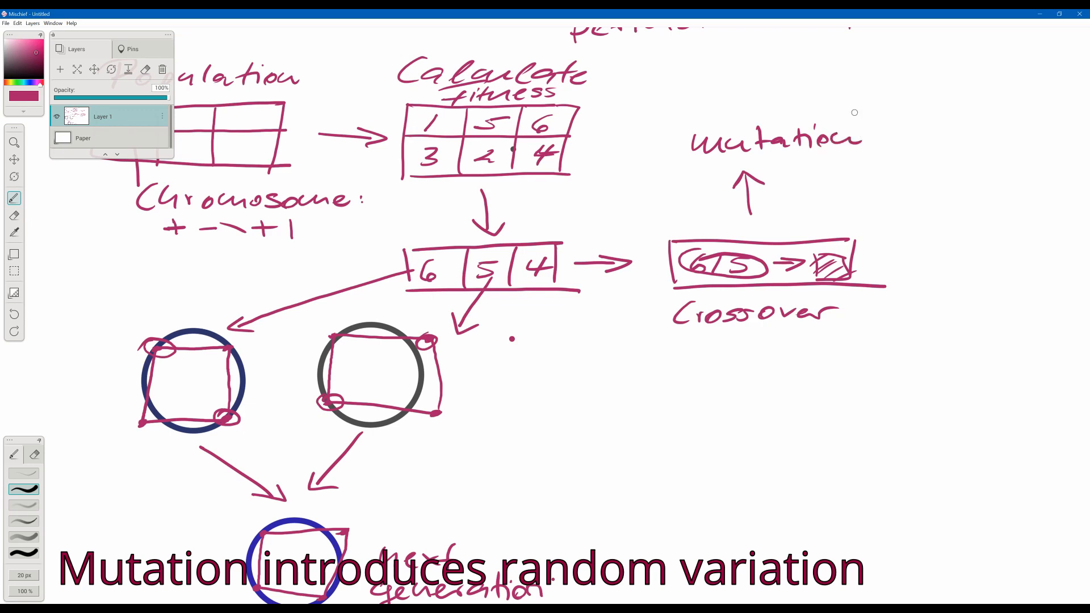
Draw an ochre mutated outline over the offspring circle, moving its upper-right corner inward onto the circle.
key("space")
mouse_move(585, 453)
left_mouse_down()
mouse_move(688, 368)
mouse_move(766, 265)
mouse_move(800, 251)
left_mouse_up()
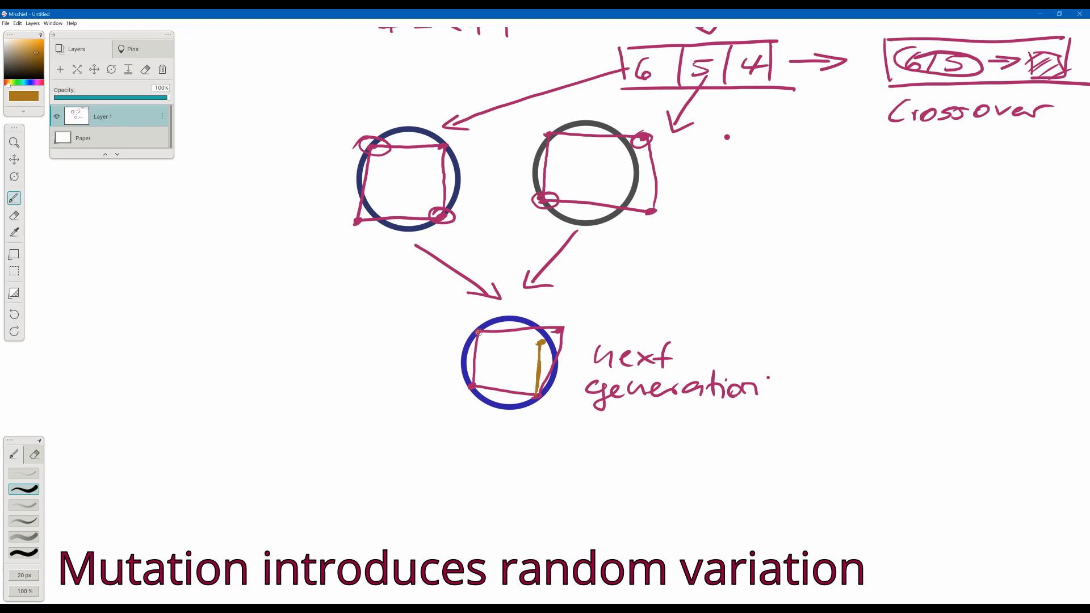
mouse_move(479, 333)
left_mouse_down()
mouse_move(528, 341)
mouse_move(471, 386)
mouse_move(537, 394)
left_mouse_up()
middle_click_drag(872, 240, 723, 339)
middle_click_drag(820, 253, 754, 353)
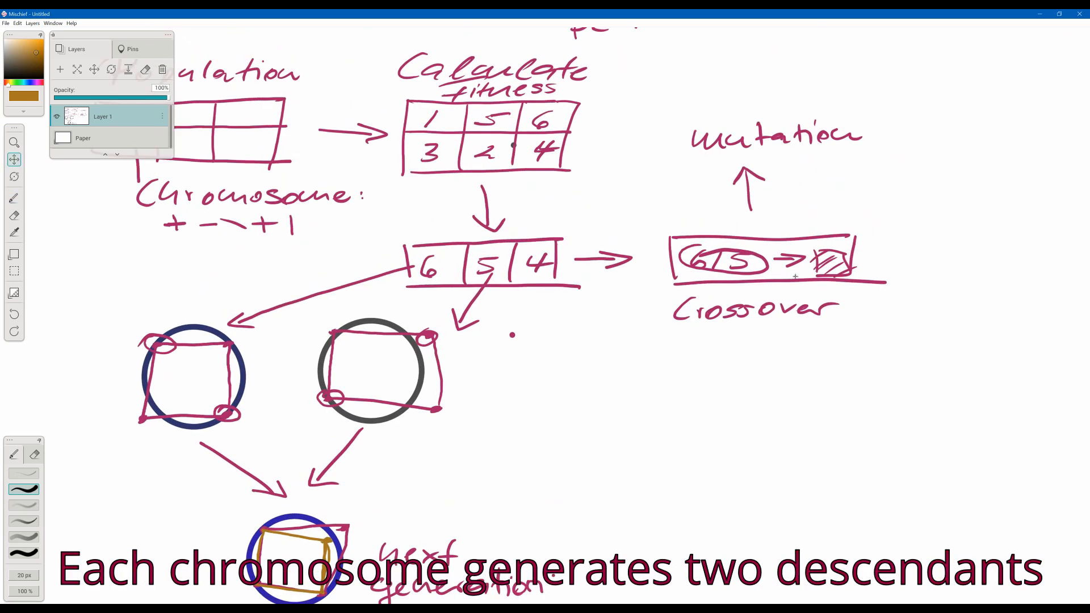
mouse_move(802, 211)
middle_mouse_down()
mouse_move(770, 286)
mouse_move(785, 356)
middle_mouse_up()
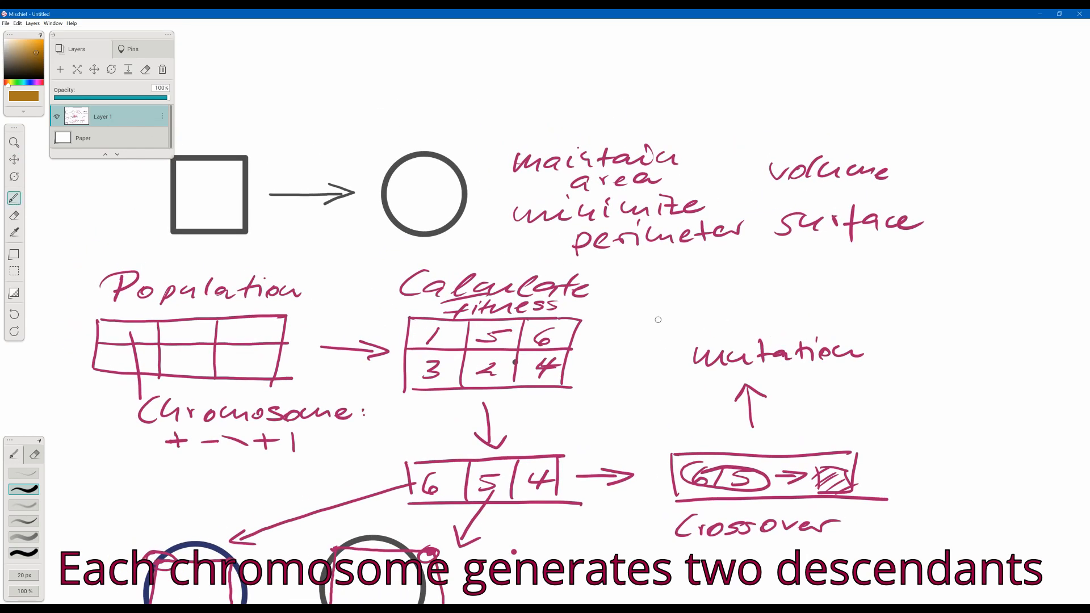
Frame the word "mutation" with an ochre rectangle and draw a curved arrow from it back to "Population".
mouse_move(663, 327)
left_mouse_down()
mouse_move(665, 375)
mouse_move(689, 324)
mouse_move(880, 315)
mouse_move(879, 373)
left_mouse_up()
mouse_move(662, 379)
left_mouse_down()
mouse_move(862, 377)
mouse_move(881, 362)
mouse_move(880, 317)
left_mouse_up()
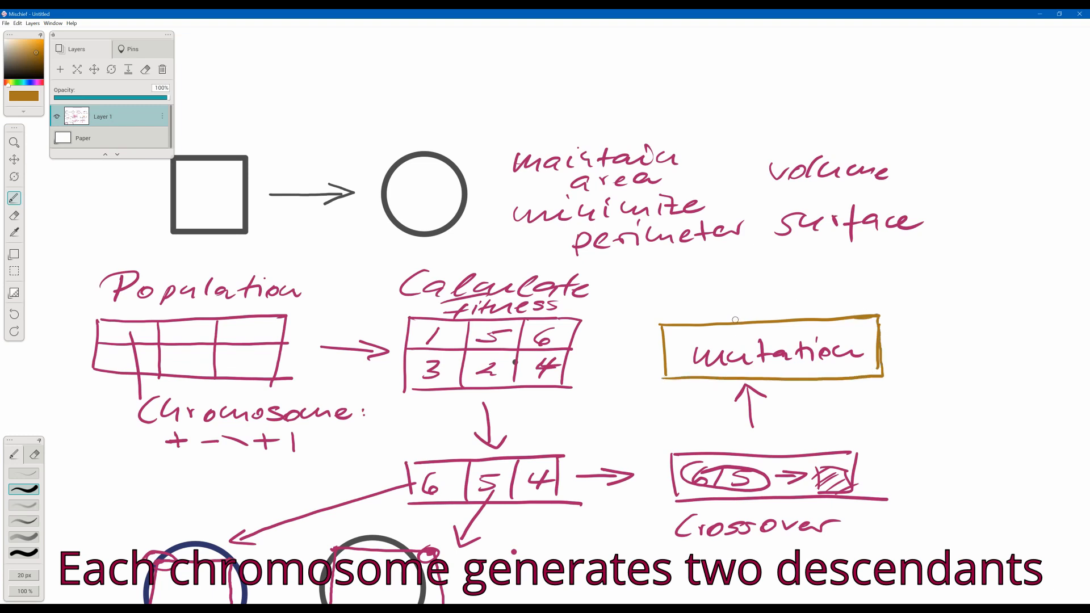
mouse_move(736, 317)
left_mouse_down()
mouse_move(661, 287)
mouse_move(428, 257)
mouse_move(338, 266)
mouse_move(300, 287)
mouse_move(337, 280)
left_mouse_up()
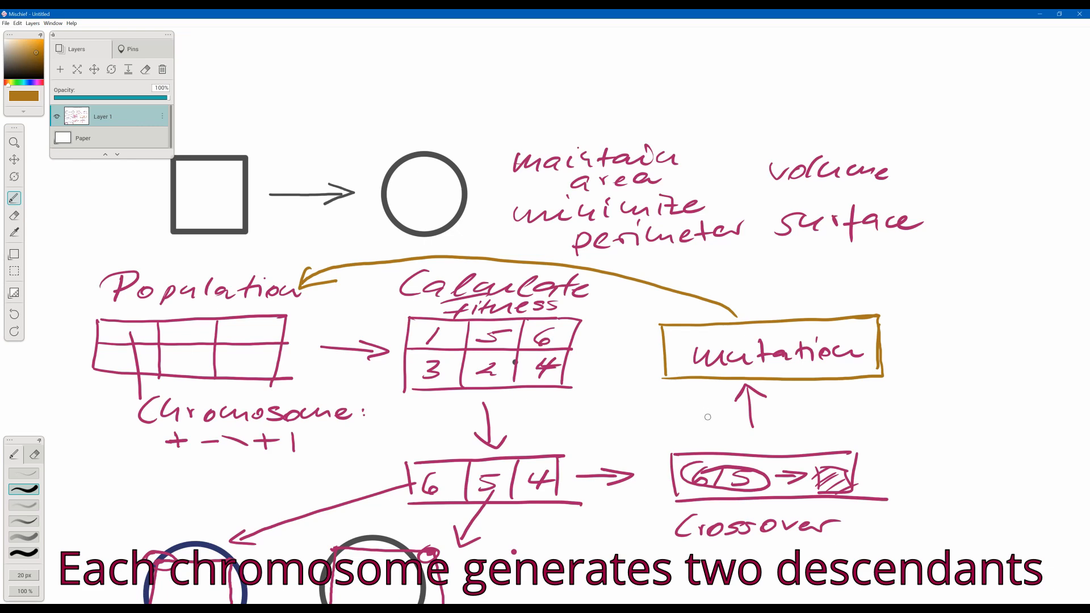
Handwrite "Crossover + mutation" in ochre above the "next generation" label.
key("space")
mouse_move(628, 450)
left_mouse_down()
mouse_move(678, 316)
mouse_move(760, 247)
left_mouse_up()
key("space")
mouse_move(696, 354)
left_mouse_down()
mouse_move(694, 364)
mouse_move(701, 319)
left_mouse_up()
key("space")
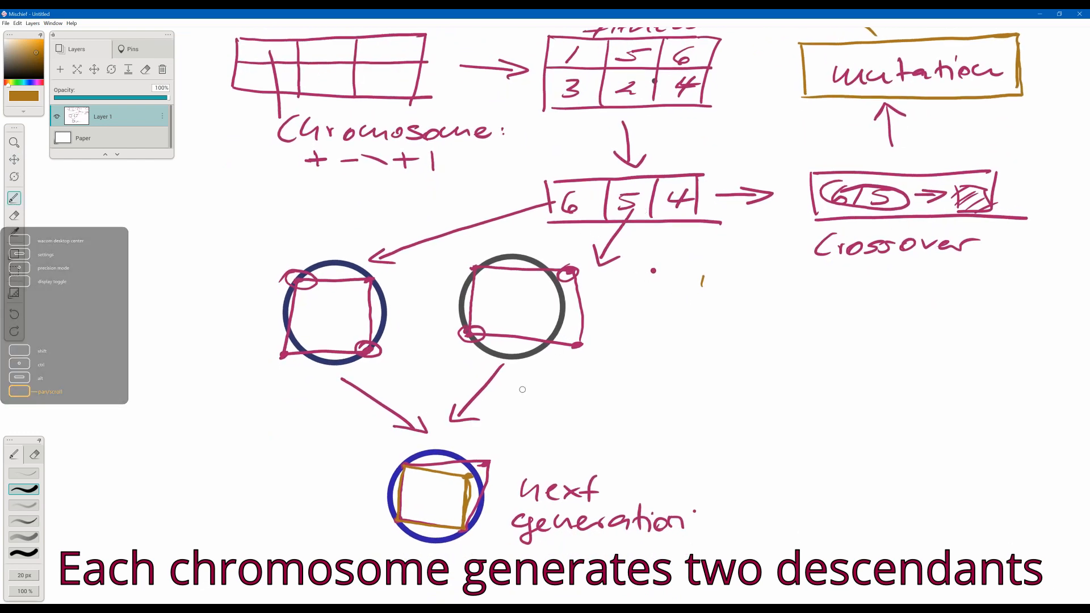
mouse_move(527, 386)
left_mouse_down()
mouse_move(508, 394)
mouse_move(523, 408)
left_mouse_up()
mouse_move(531, 408)
left_mouse_down()
mouse_move(536, 396)
mouse_move(581, 405)
mouse_move(664, 395)
left_mouse_up()
mouse_move(517, 444)
left_mouse_down()
mouse_move(518, 453)
mouse_move(583, 453)
left_mouse_up()
left_click_drag(575, 442, 620, 454)
left_click_drag(611, 442, 627, 444)
left_click_drag(629, 444, 674, 448)
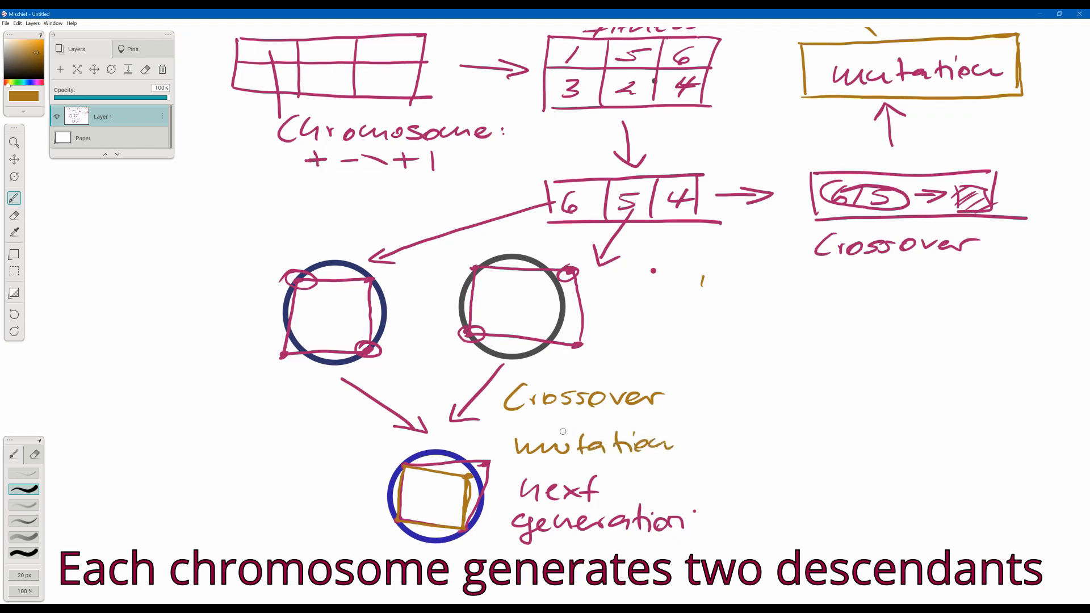
mouse_move(582, 418)
left_mouse_down()
mouse_move(582, 433)
mouse_move(598, 424)
left_mouse_up()
Frame "next generation" with an ochre box and circle the numbers 6, 5 and 4 in the selection row.
mouse_move(500, 473)
left_mouse_down()
mouse_move(507, 536)
mouse_move(709, 464)
mouse_move(707, 550)
left_mouse_up()
left_click_drag(518, 550, 715, 550)
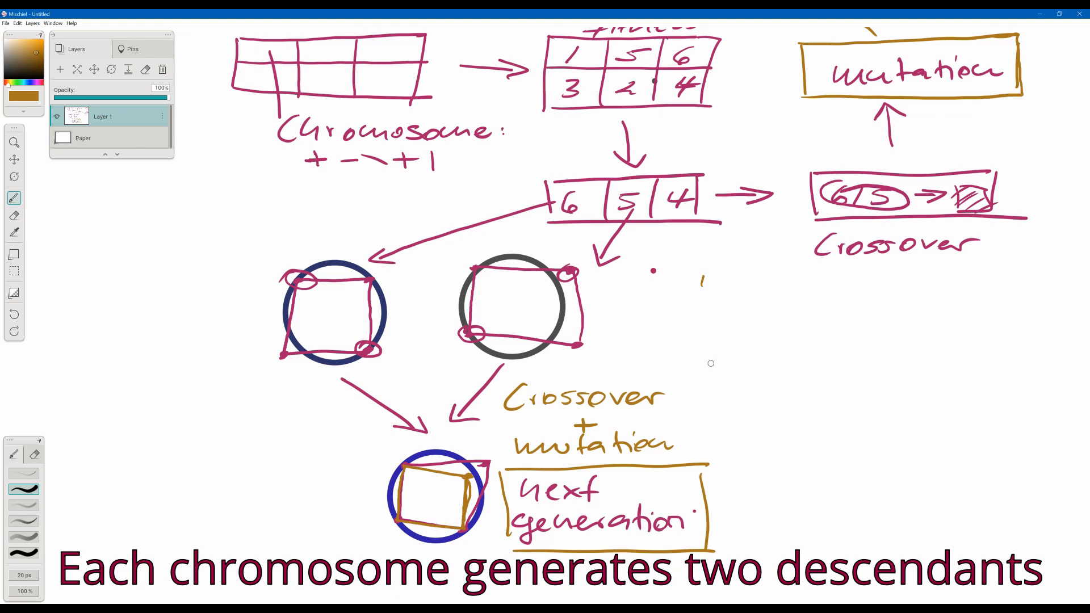
mouse_move(564, 187)
left_mouse_down()
mouse_move(603, 204)
mouse_move(668, 188)
mouse_move(703, 200)
left_mouse_up()
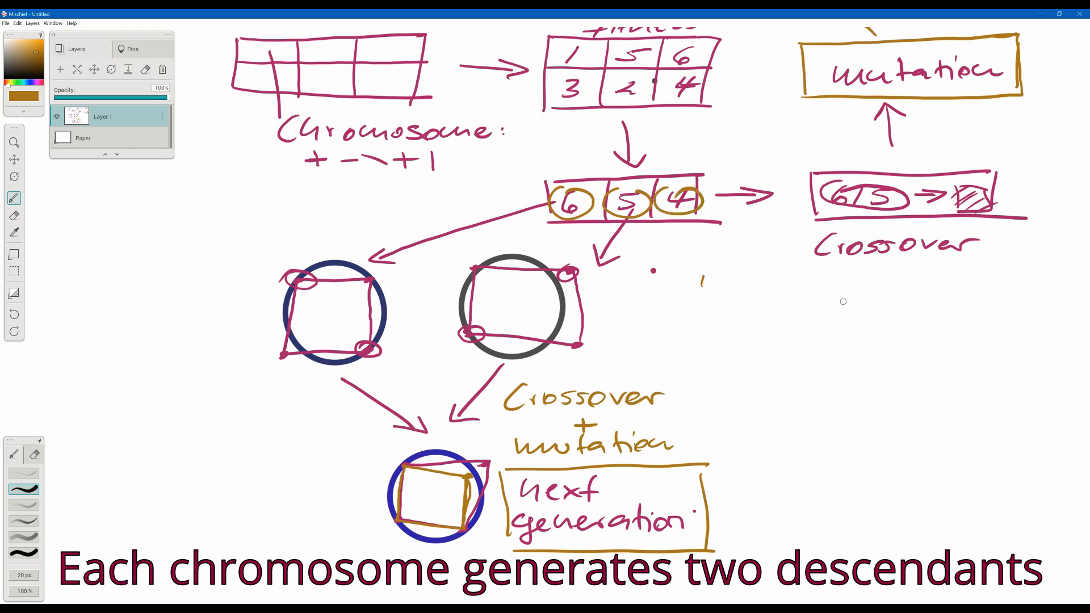
Sketch an ochre irregular four-point outline above the square, an arrow to a four-point diamond, and another arrow after it.
middle_click_drag(829, 277, 776, 376)
middle_click_drag(691, 163, 723, 267)
mouse_move(641, 168)
middle_mouse_down()
mouse_move(734, 285)
mouse_move(822, 350)
middle_mouse_up()
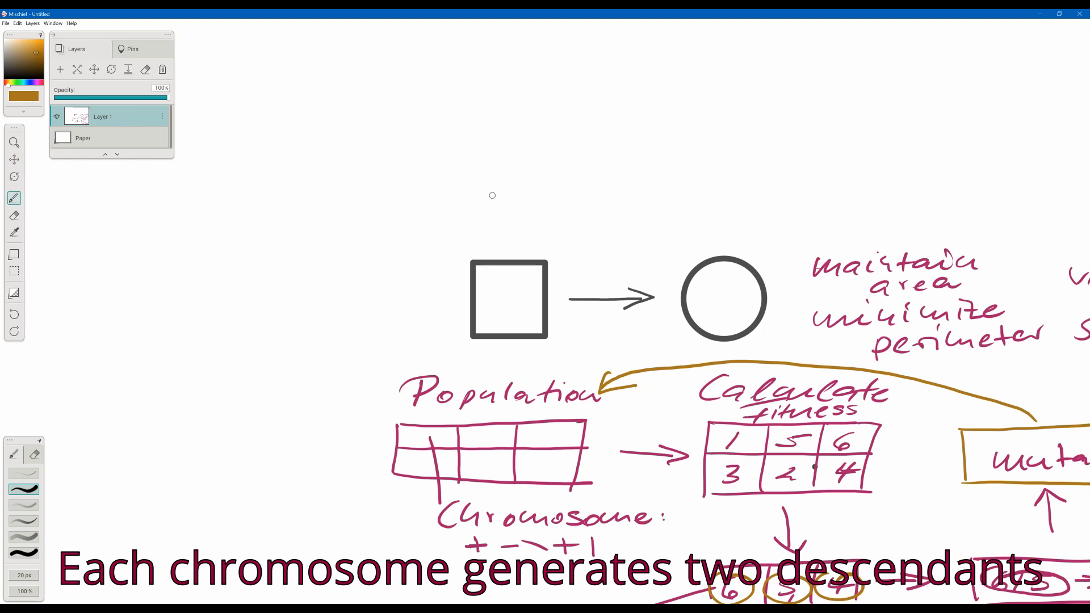
mouse_move(493, 185)
left_mouse_down()
mouse_move(476, 221)
mouse_move(548, 244)
mouse_move(518, 212)
mouse_move(577, 217)
mouse_move(569, 226)
mouse_move(618, 187)
left_mouse_up()
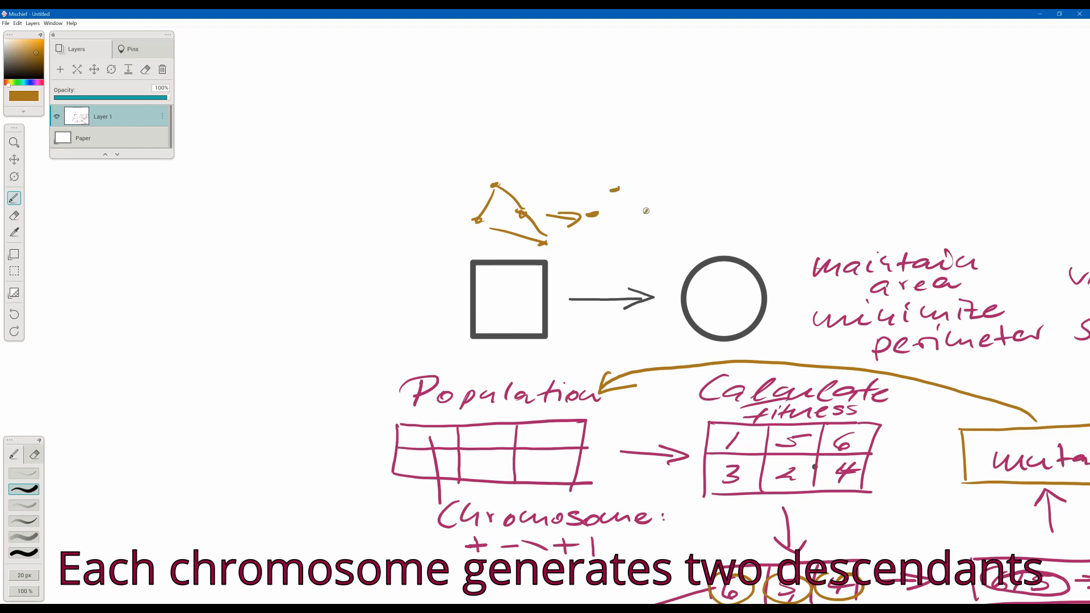
mouse_move(591, 215)
left_mouse_down()
mouse_move(616, 245)
mouse_move(649, 221)
mouse_move(620, 195)
mouse_move(680, 218)
mouse_move(675, 226)
left_mouse_up()
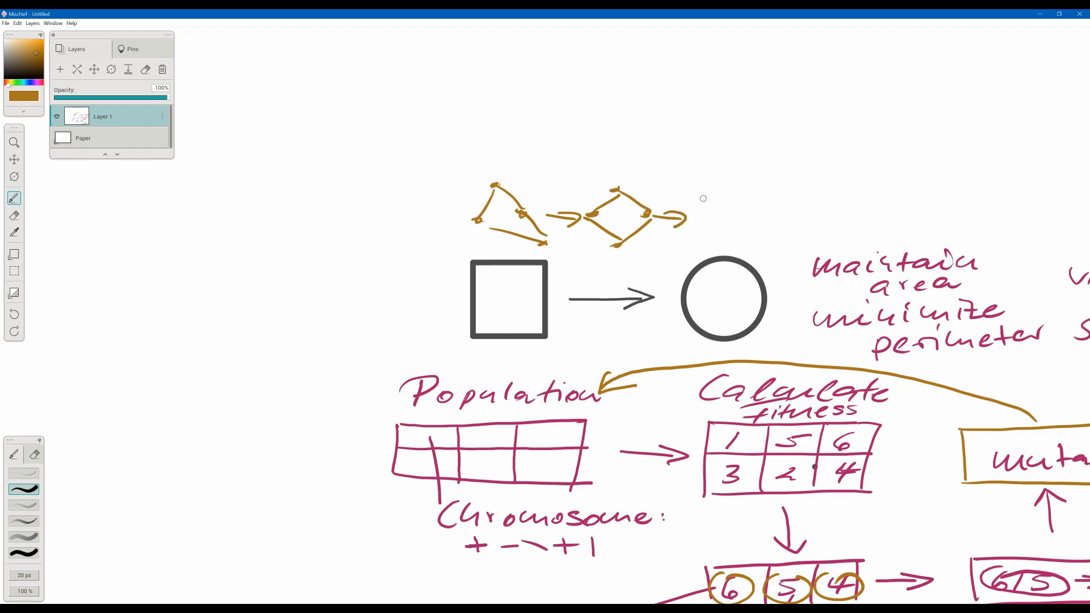
Place ochre dots in a ring above the gray circle and trace a round outline through them several times.
left_click(750, 204)
left_click(697, 228)
mouse_move(720, 245)
left_mouse_down()
mouse_move(752, 234)
mouse_move(759, 210)
mouse_move(735, 191)
mouse_move(698, 194)
left_mouse_up()
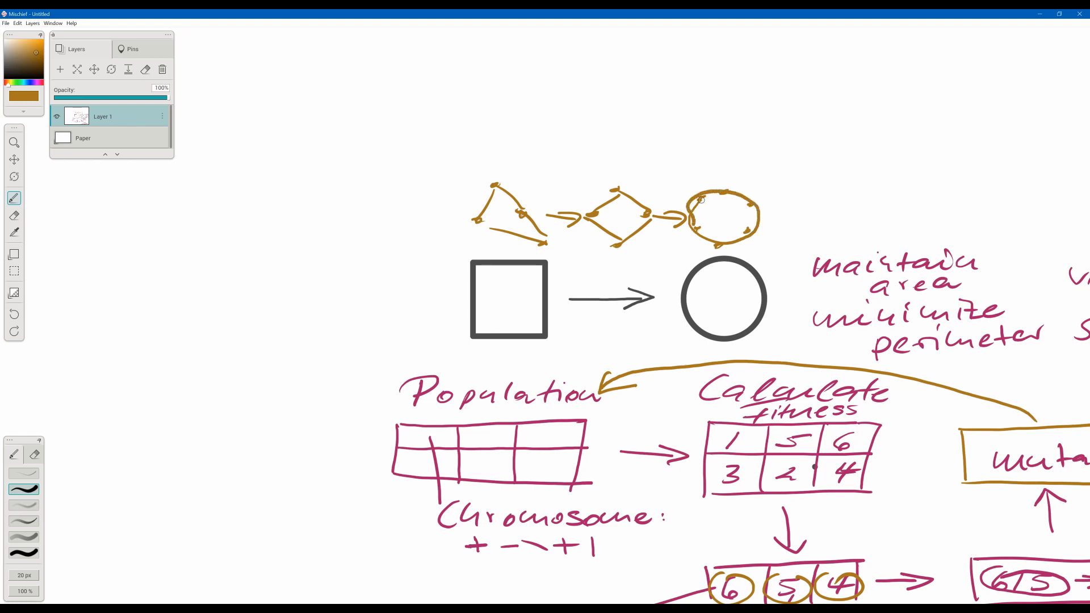
mouse_move(745, 241)
left_mouse_down()
mouse_move(761, 214)
mouse_move(716, 236)
left_mouse_up()
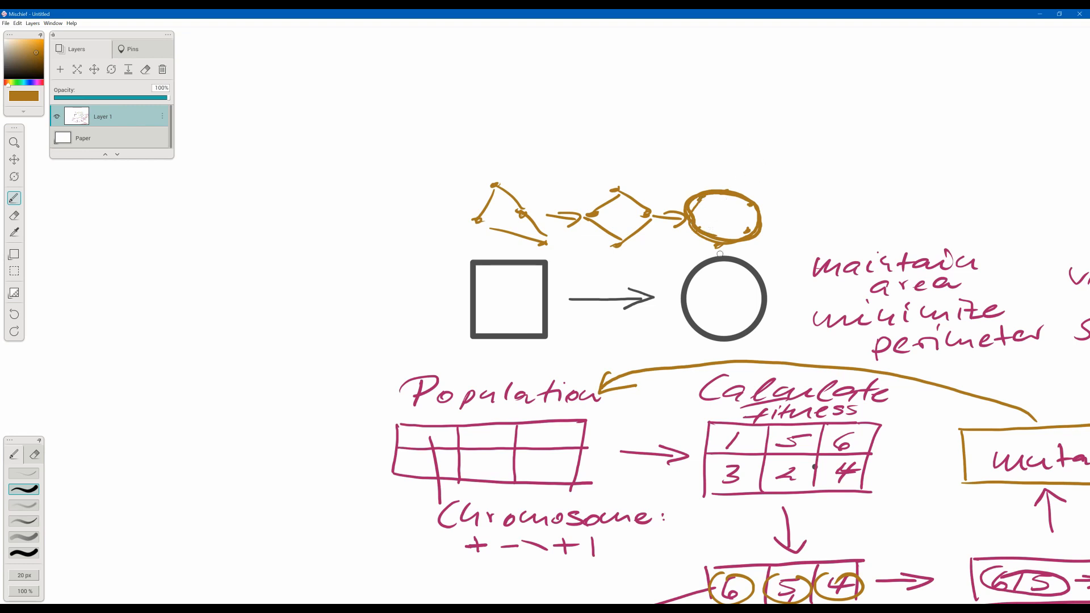
key("space")
mouse_move(693, 414)
left_mouse_down()
mouse_move(616, 309)
mouse_move(503, 198)
left_mouse_up()
left_click_drag(691, 339, 690, 318)
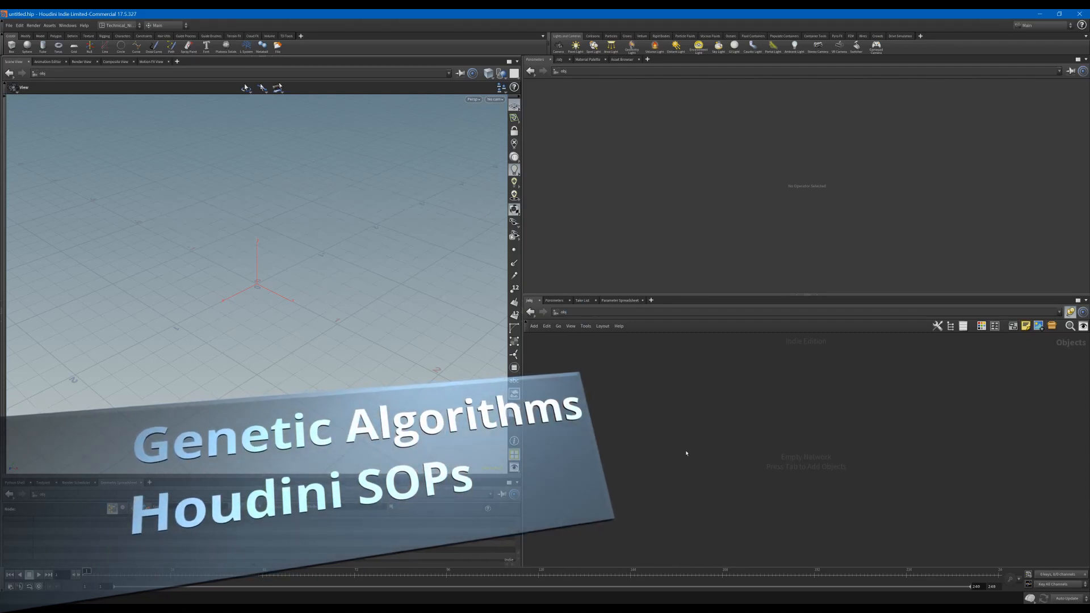
Switch to Houdini and place a Geometry object in the empty object network.
key("Tab")
key("Escape")
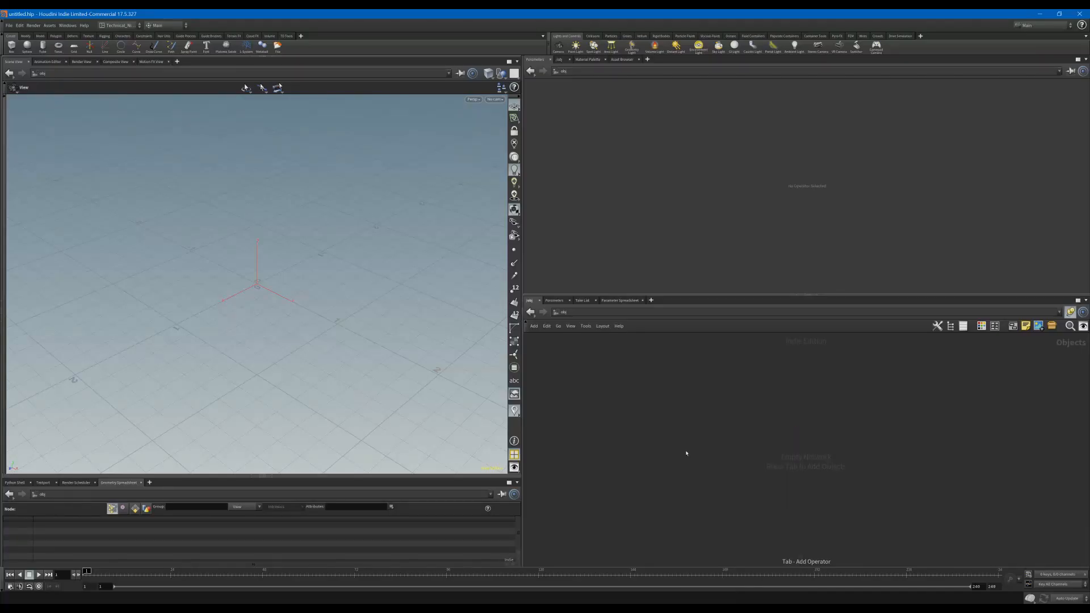
left_click(686, 453)
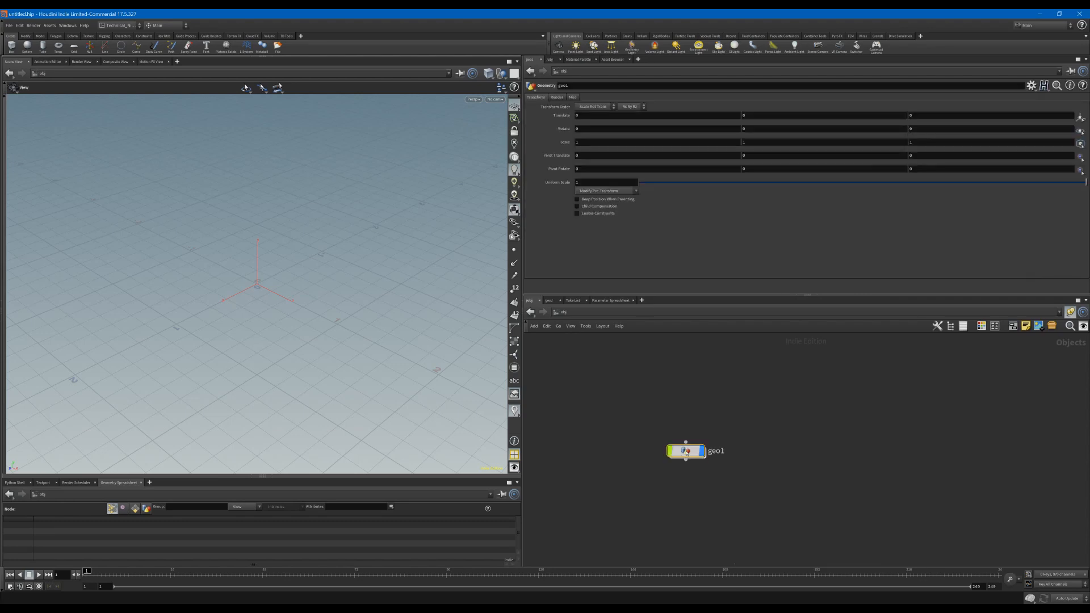
Enter the Geometry object and add a Box node inside it.
double_click(687, 453)
key("Tab")
type("box")
key("Return")
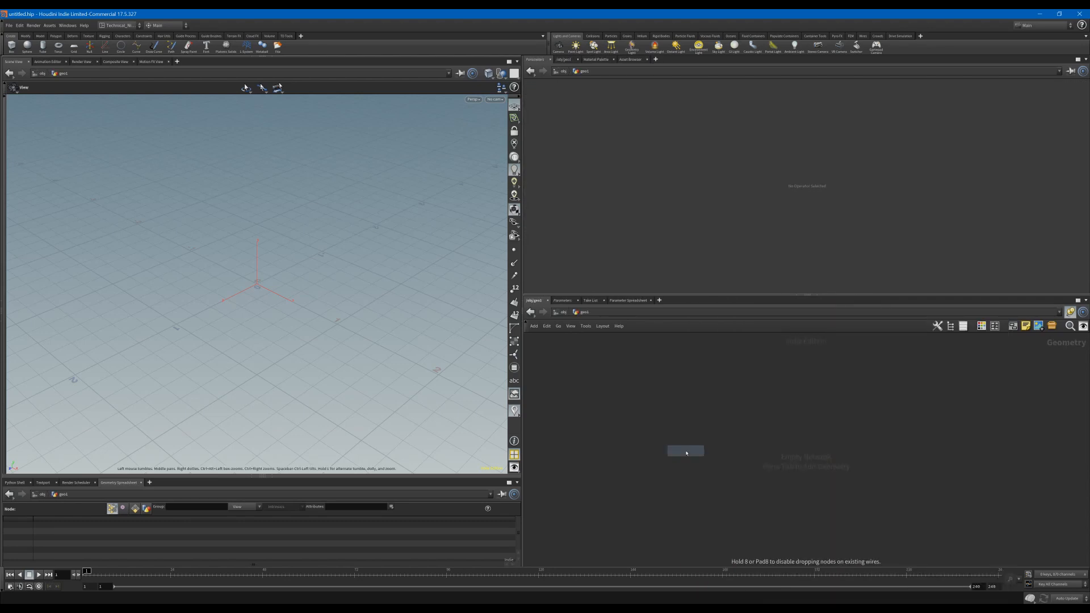
left_click(686, 413)
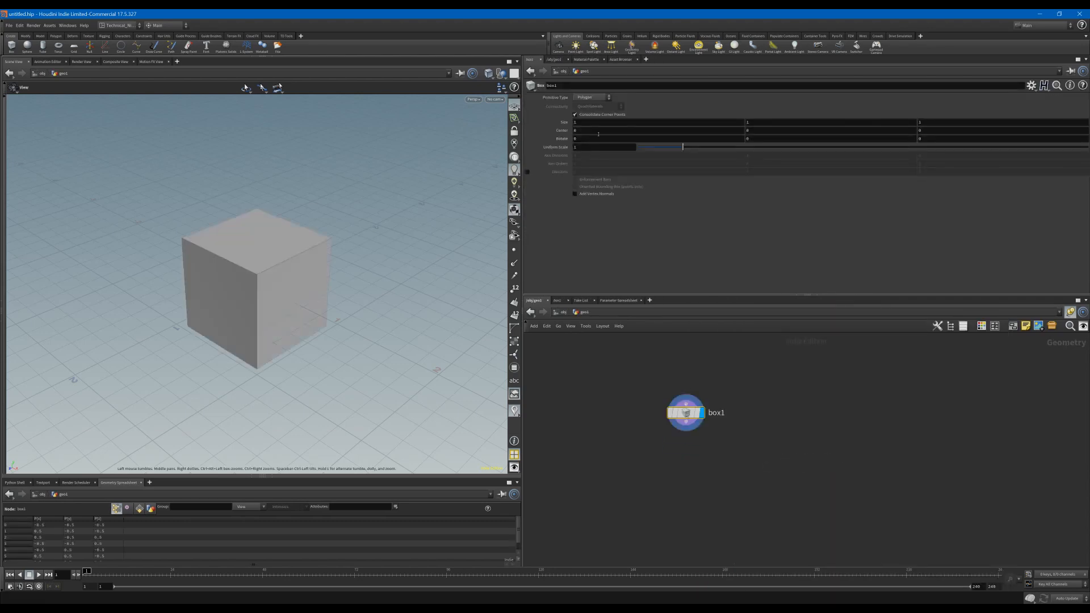
Set the box's primitive type to Mesh with 6 axis divisions in all three directions.
left_click(591, 99)
left_click(588, 120)
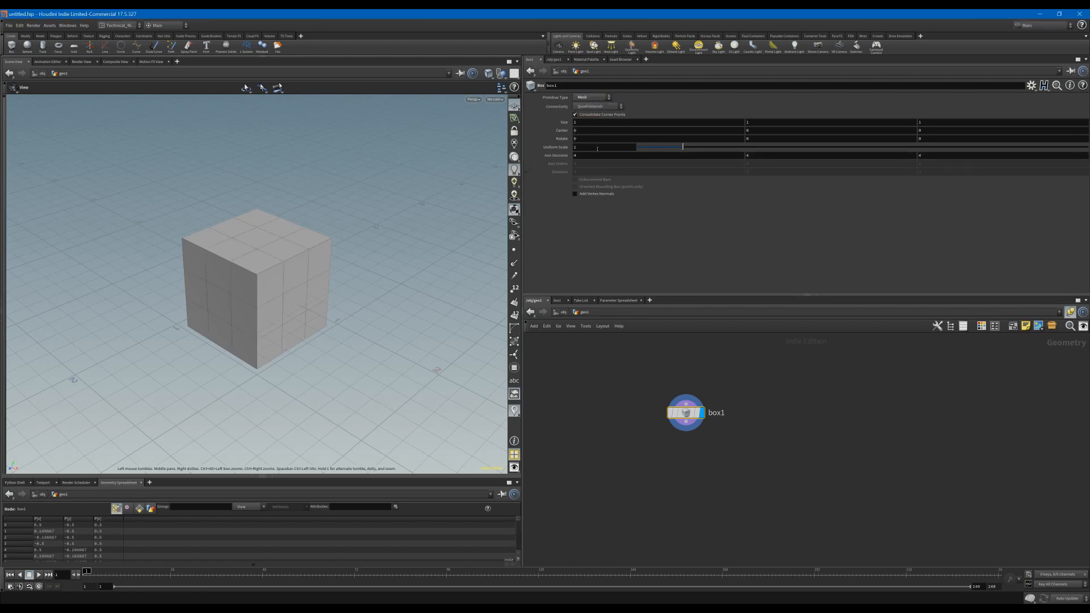
left_click(601, 156)
type("6")
key("Tab")
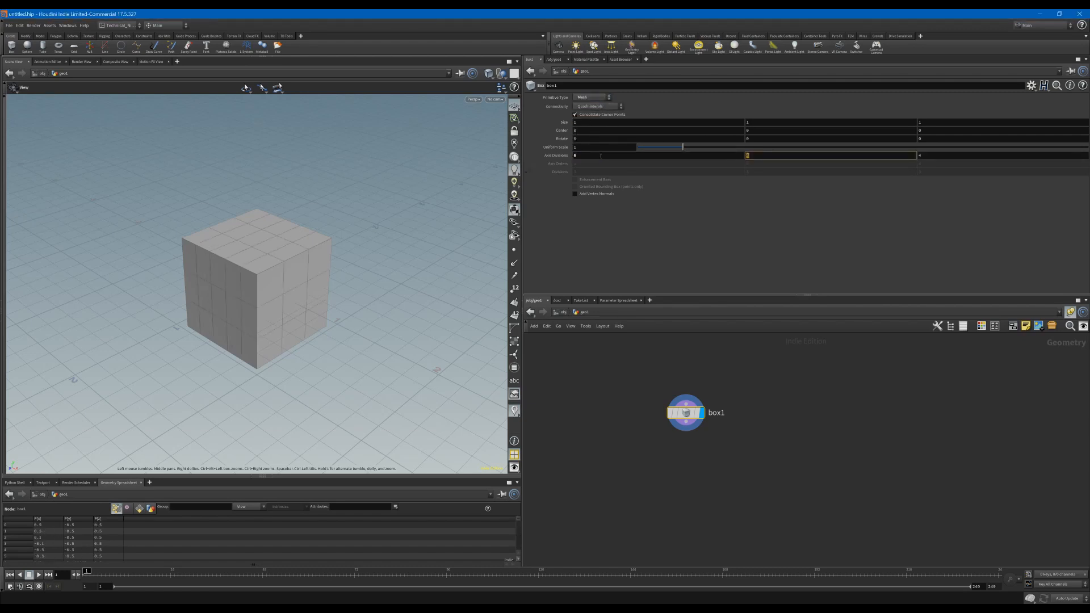
type("6")
key("Tab")
type("6")
key("Return")
left_click_drag(691, 429, 692, 413)
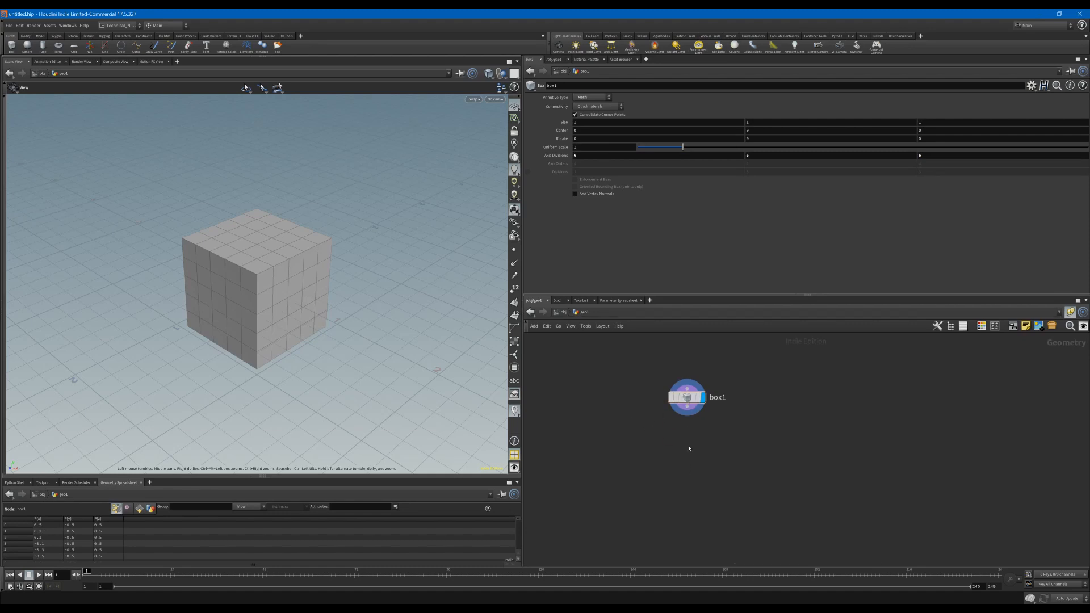
Add a Copy and Transform node connected below the box node.
key("Tab")
type("aw")
key("Return")
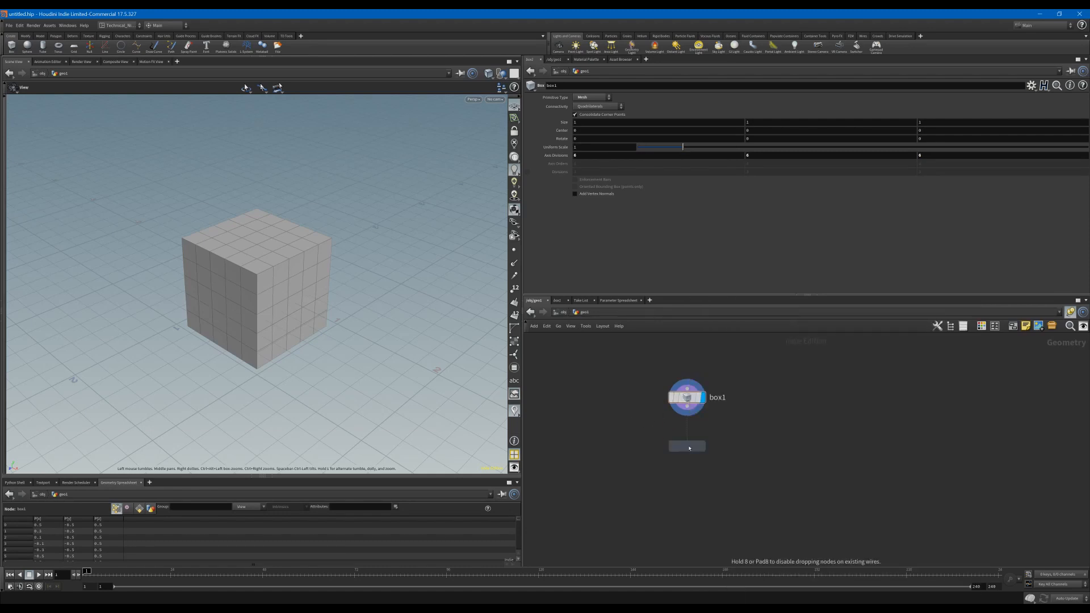
left_click(687, 441)
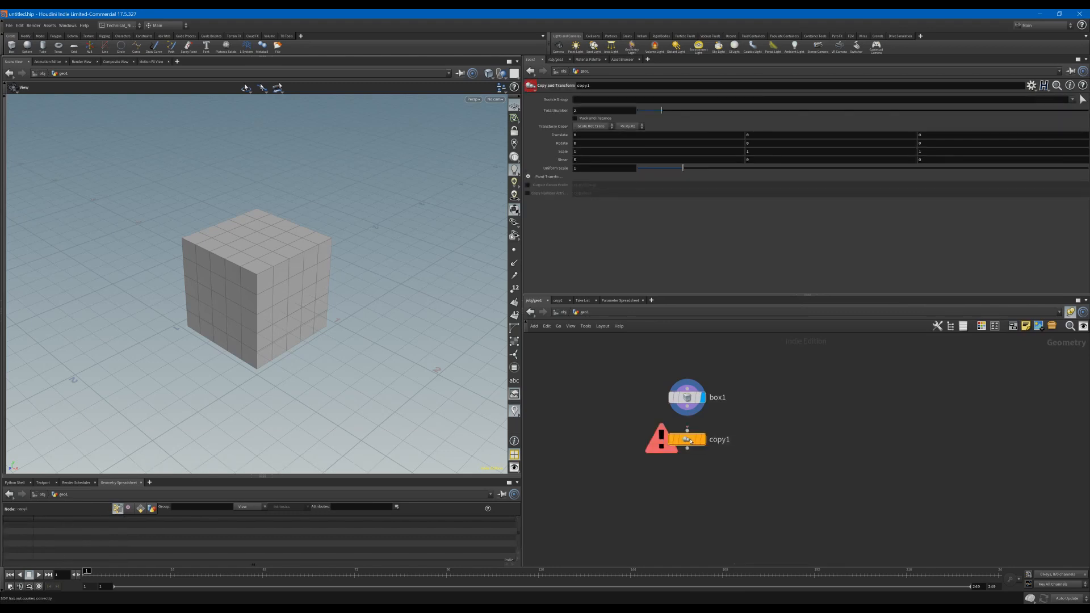
mouse_move(695, 438)
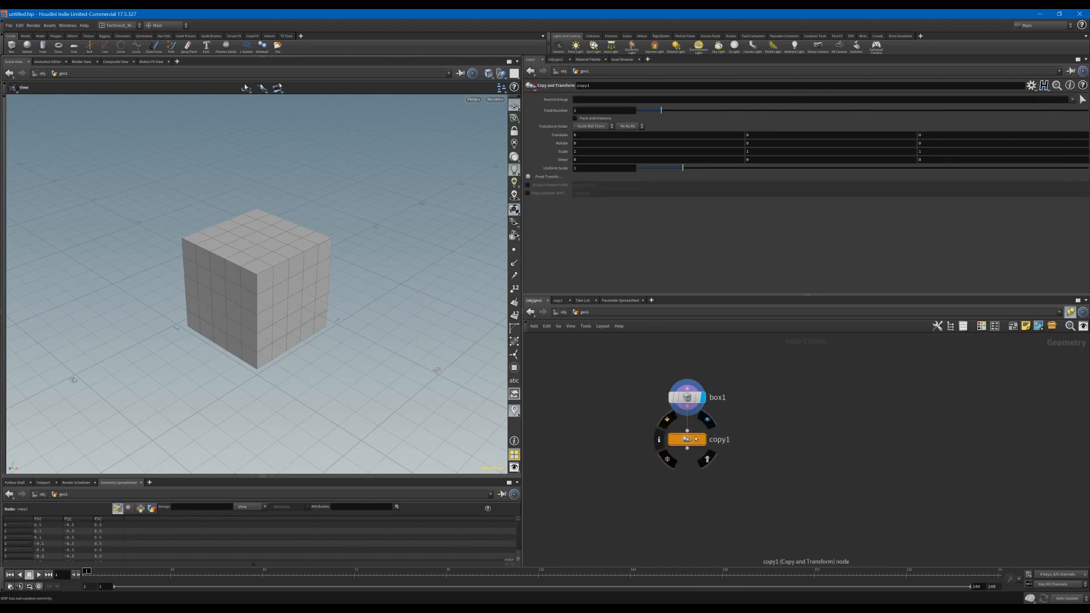
Set the copy node's total number to 10, enable the output group prefix "box" and check the resulting groups.
left_click(608, 112)
type("1")
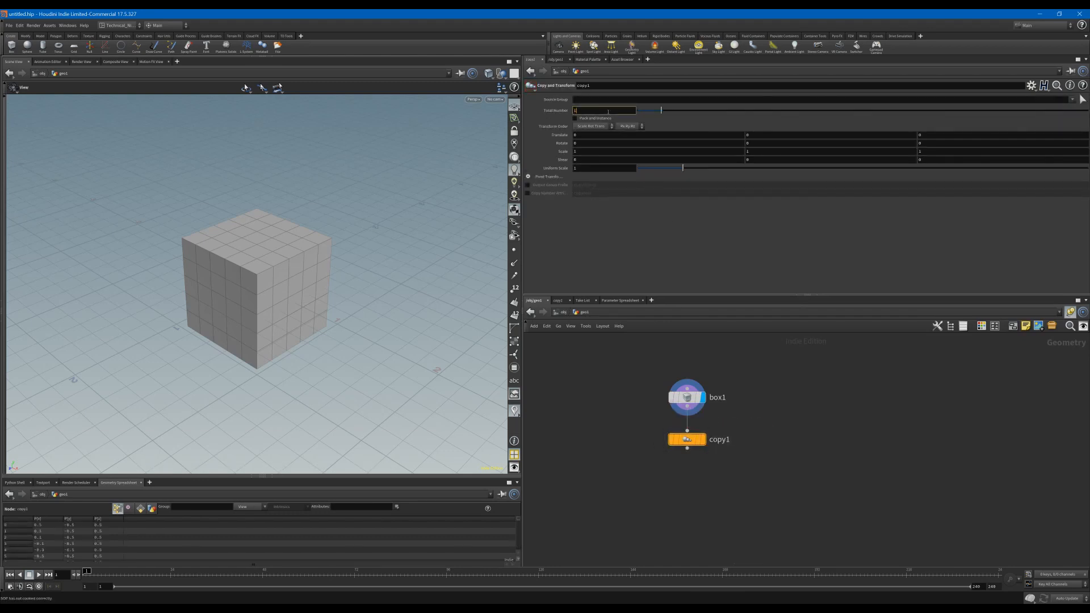
type("0")
key("Return")
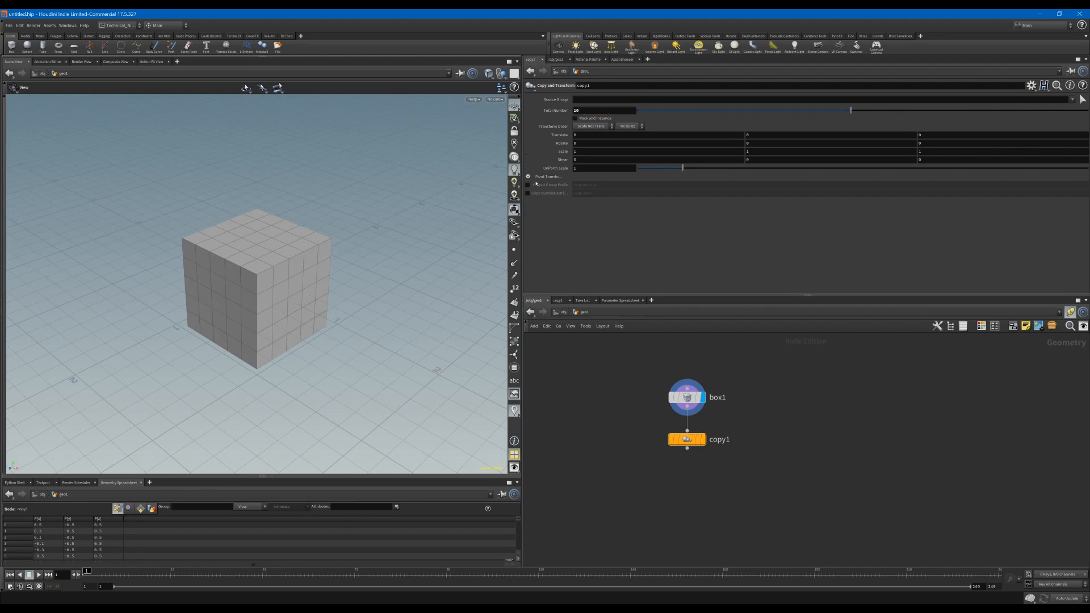
left_click(528, 184)
left_click(621, 186)
type("box")
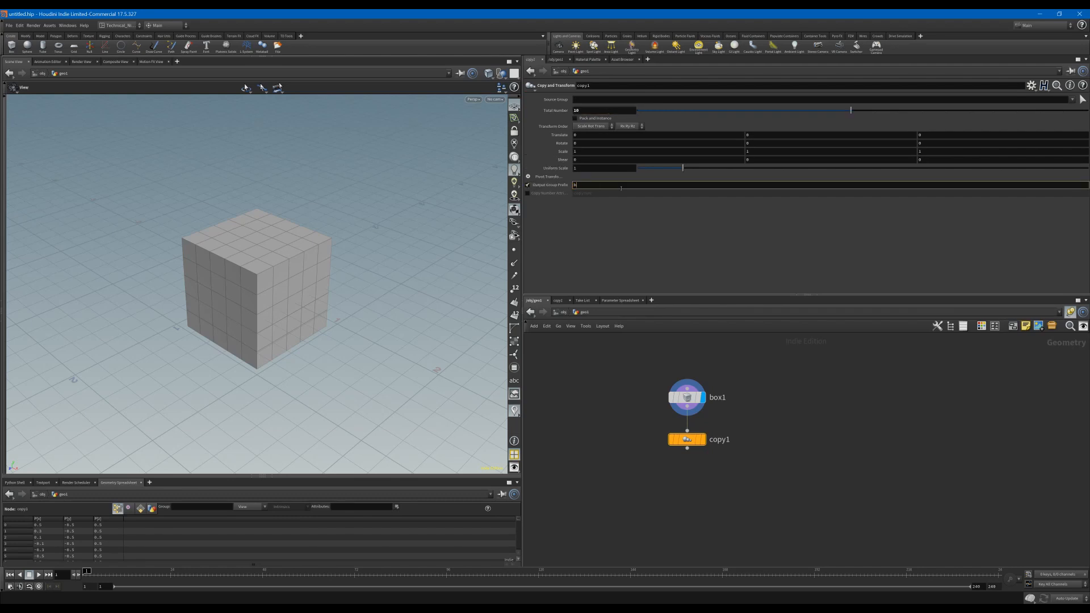
key("Return")
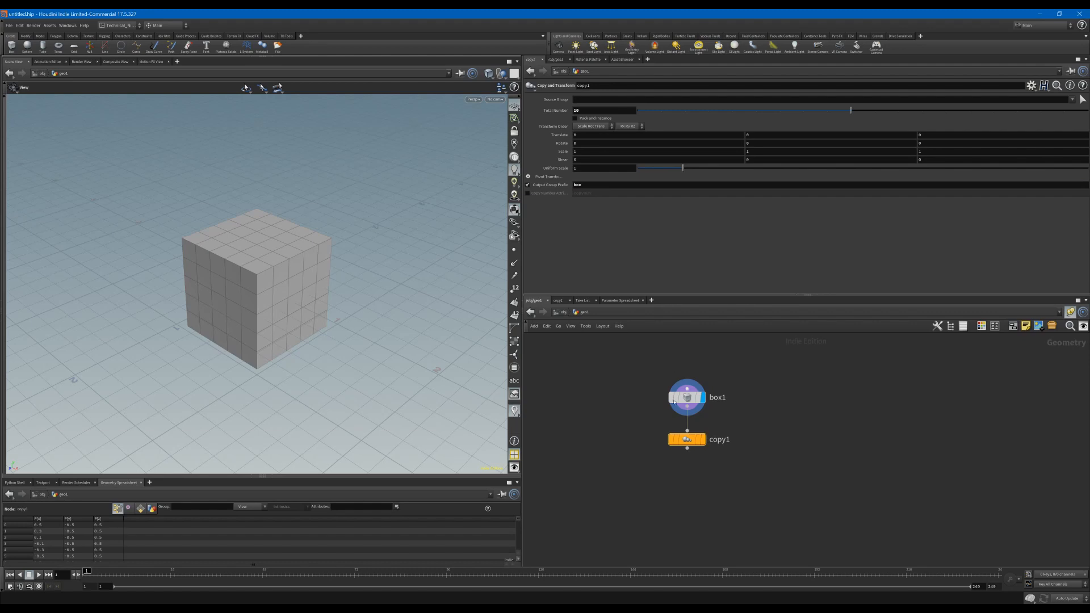
middle_click(689, 441)
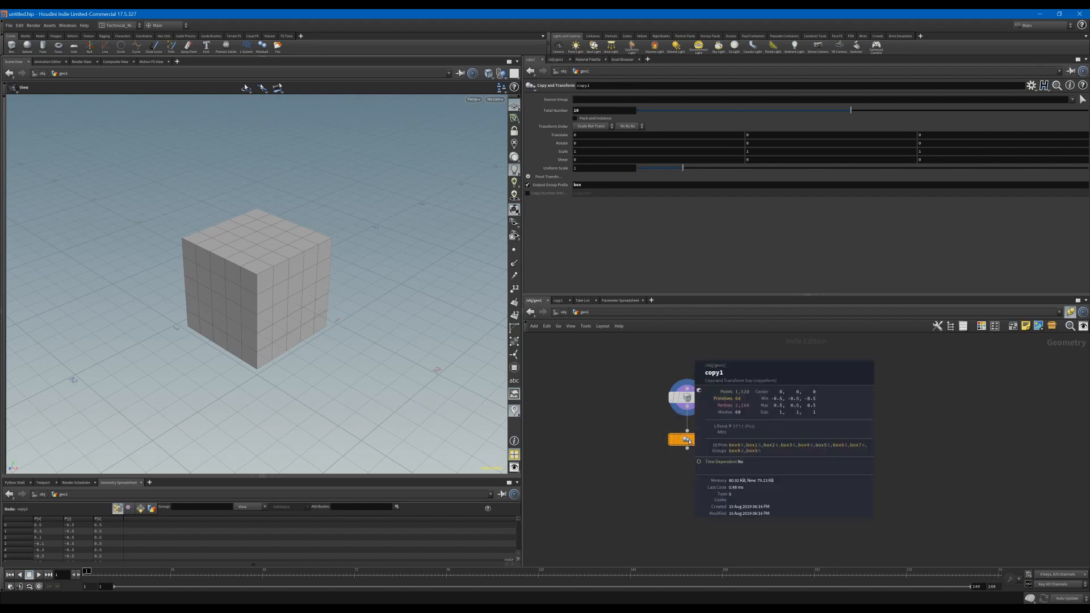
Add a Group Promote node below the copy node and make it the displayed node.
key("Tab")
type("g")
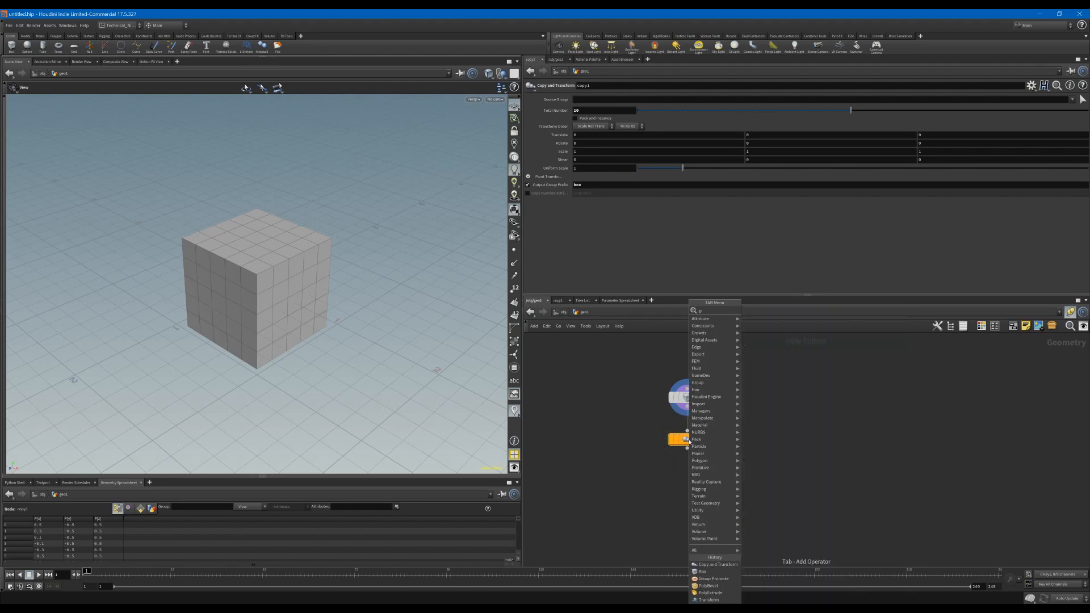
type("roupre")
key("Return")
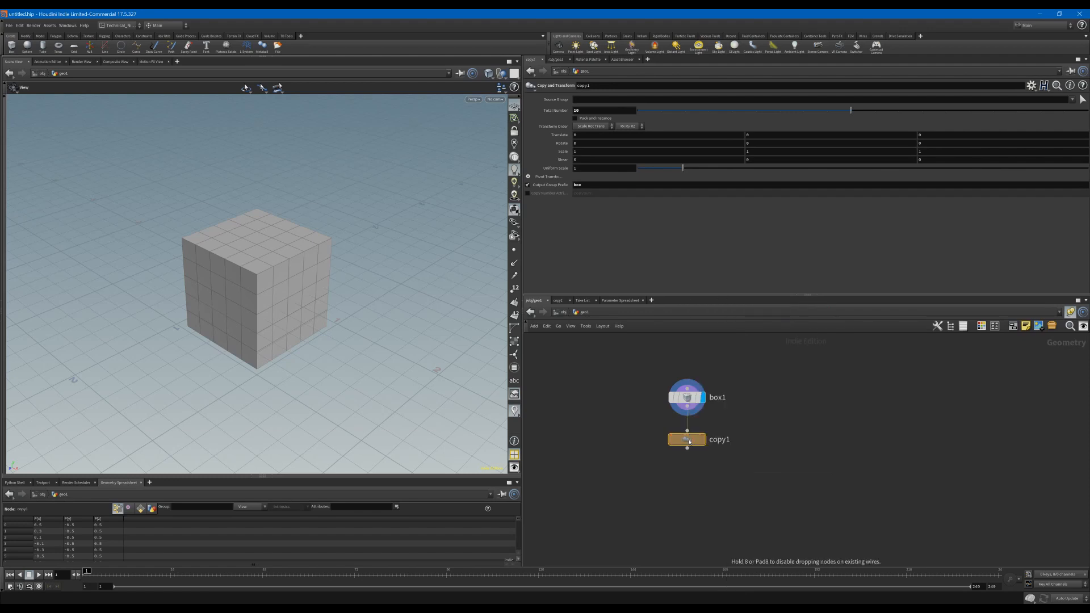
left_click(690, 470)
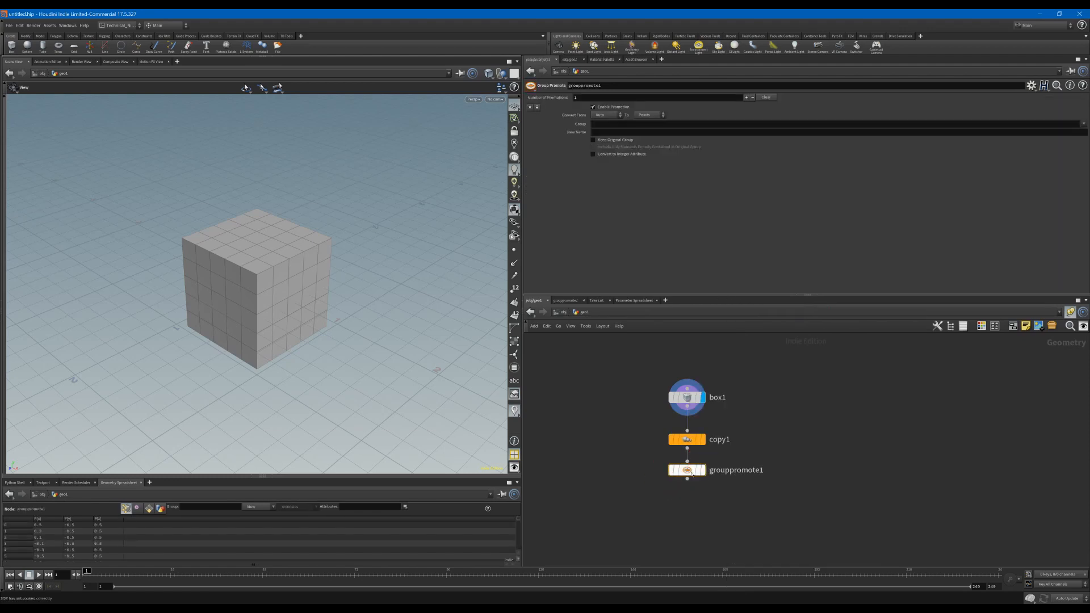
left_click_drag(691, 473, 692, 482)
left_click(703, 479)
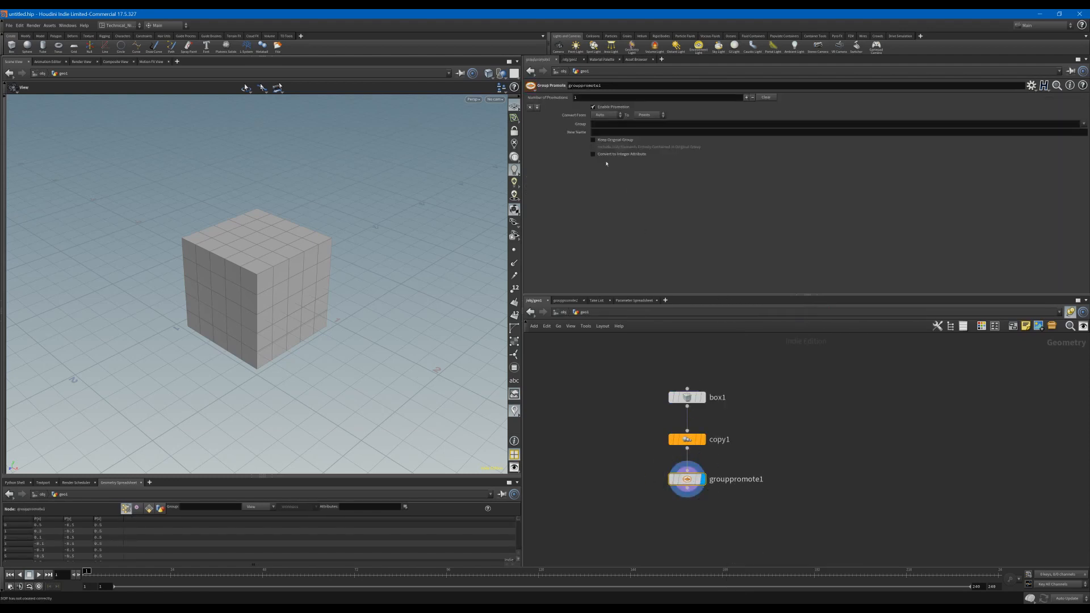
Configure the Group Promote node to convert the groups "box*" from primitives to points.
left_click(601, 115)
left_click(606, 123)
left_click(607, 124)
type("box*")
key("Return")
Add a Solver node connected below the Group Promote node and color it red.
middle_click_drag(701, 541, 692, 512)
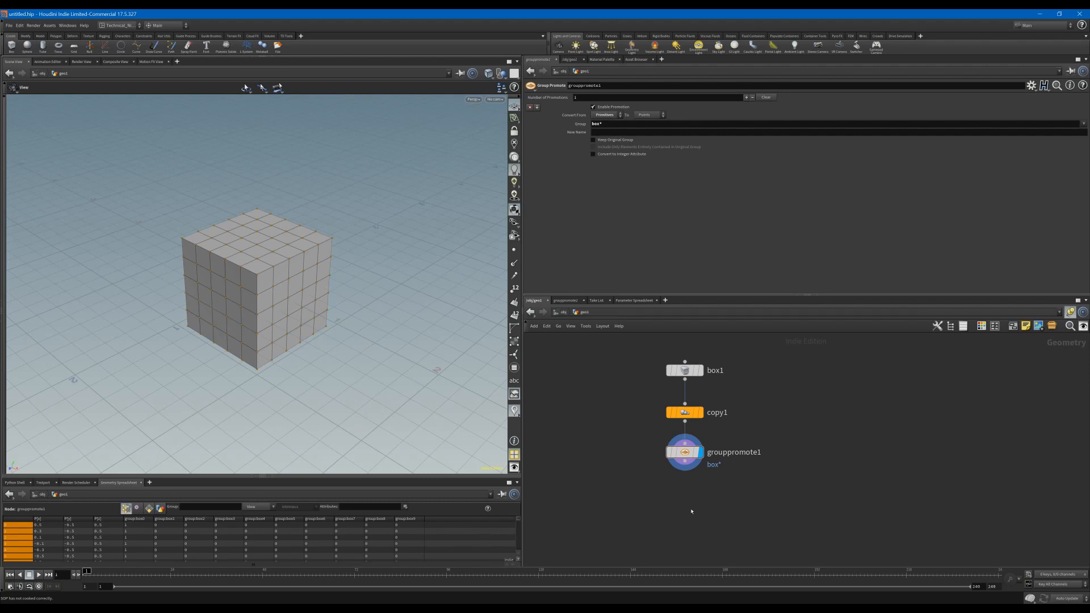
key("Tab")
type("blast")
key("Return")
left_click(692, 511)
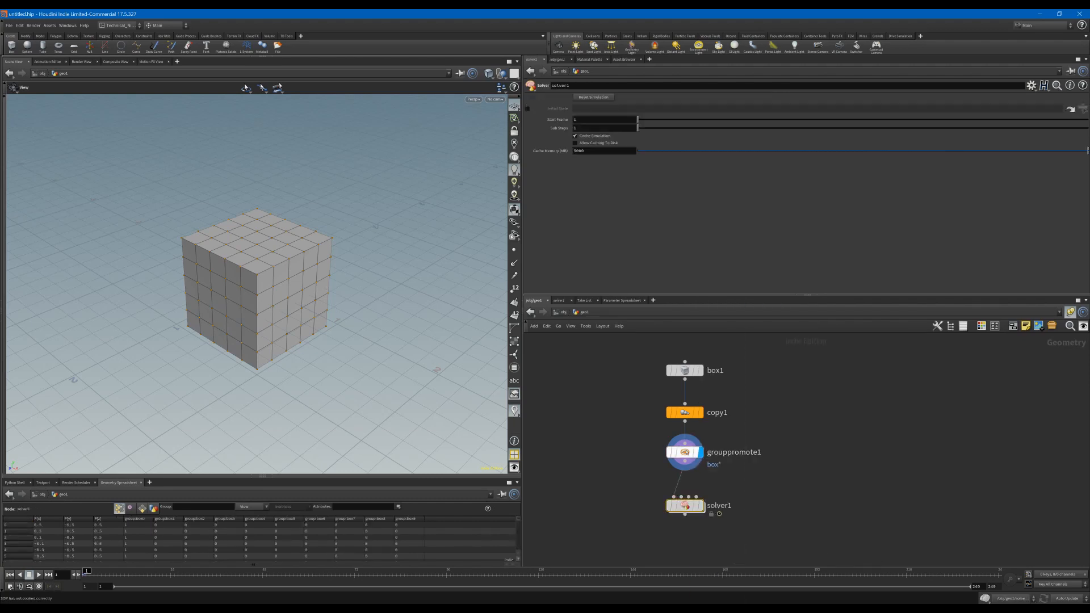
key("c")
left_click(1051, 528)
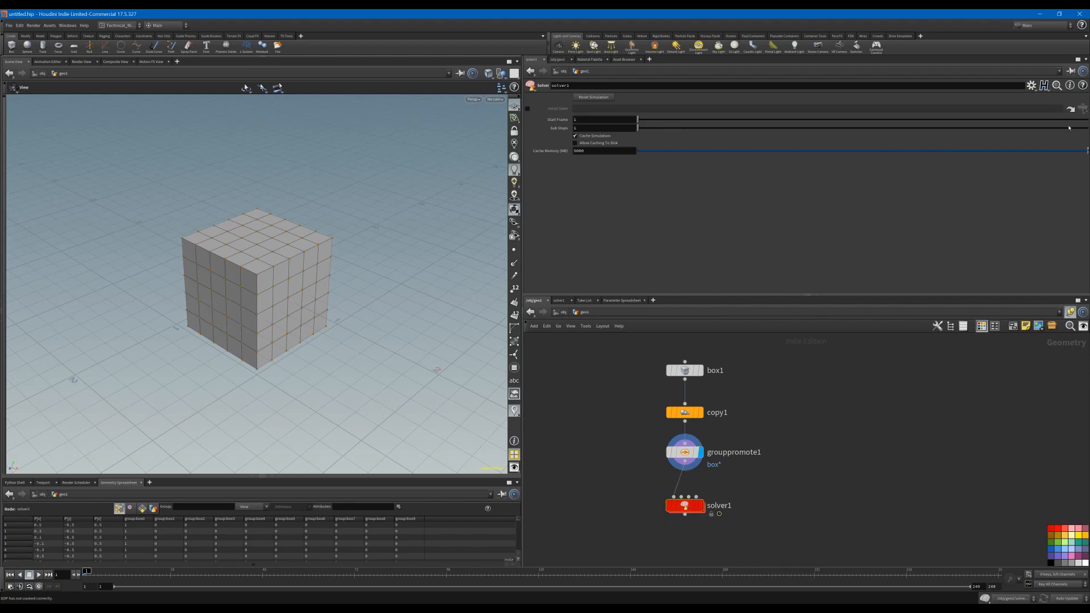
Add an integer parameter labelled "Number of Chromosomes" to the solver node's parameter interface and accept it.
left_click(1032, 85)
left_click(994, 97)
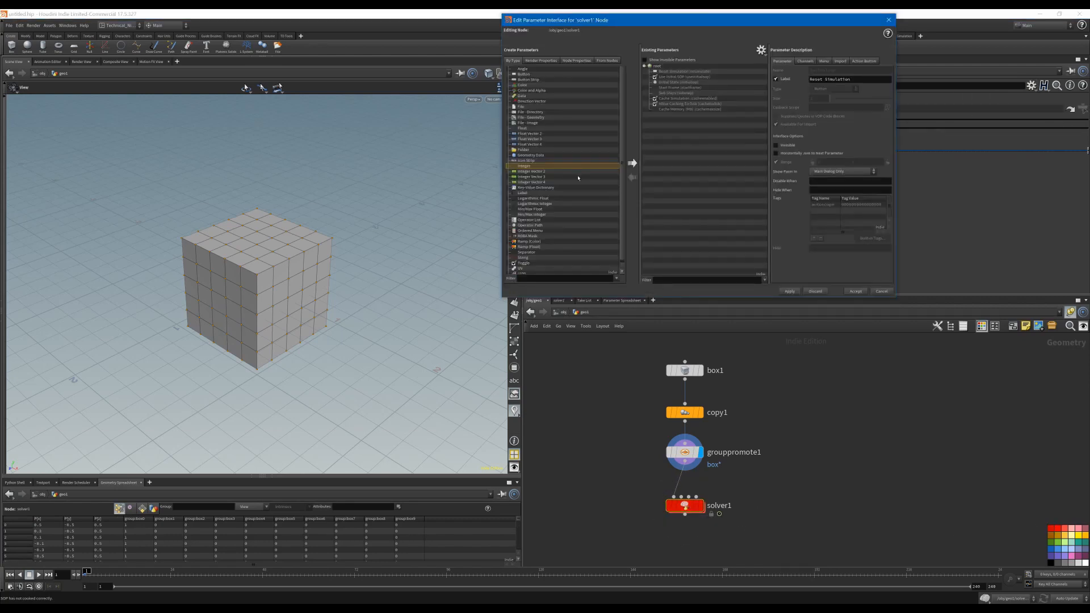
left_click(632, 163)
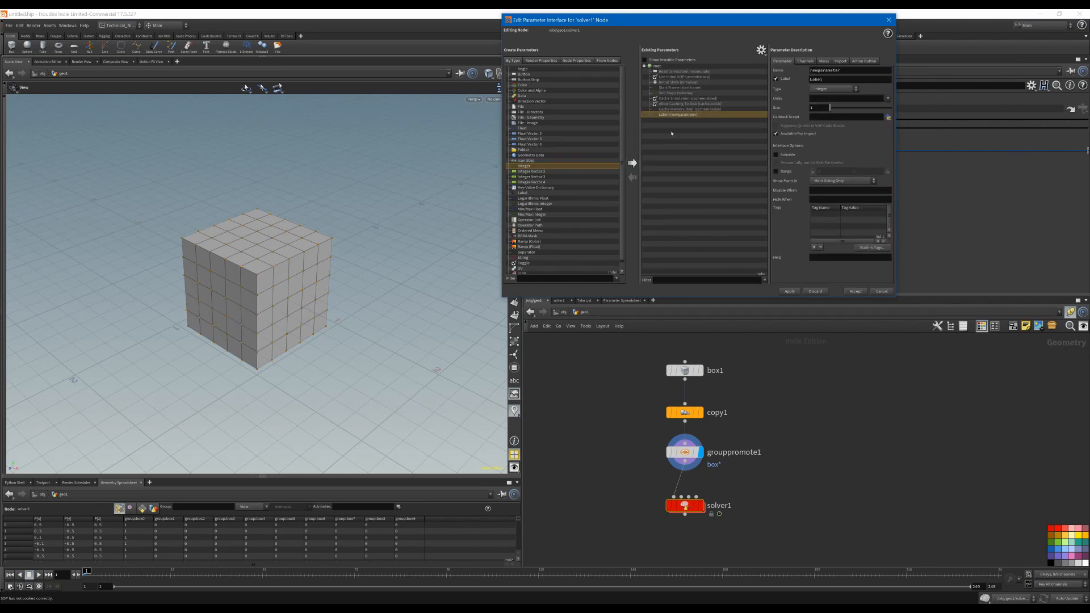
double_click(841, 70)
type("num")
type("omes")
key("Tab")
type("Number of C")
key("Return")
left_click(856, 291)
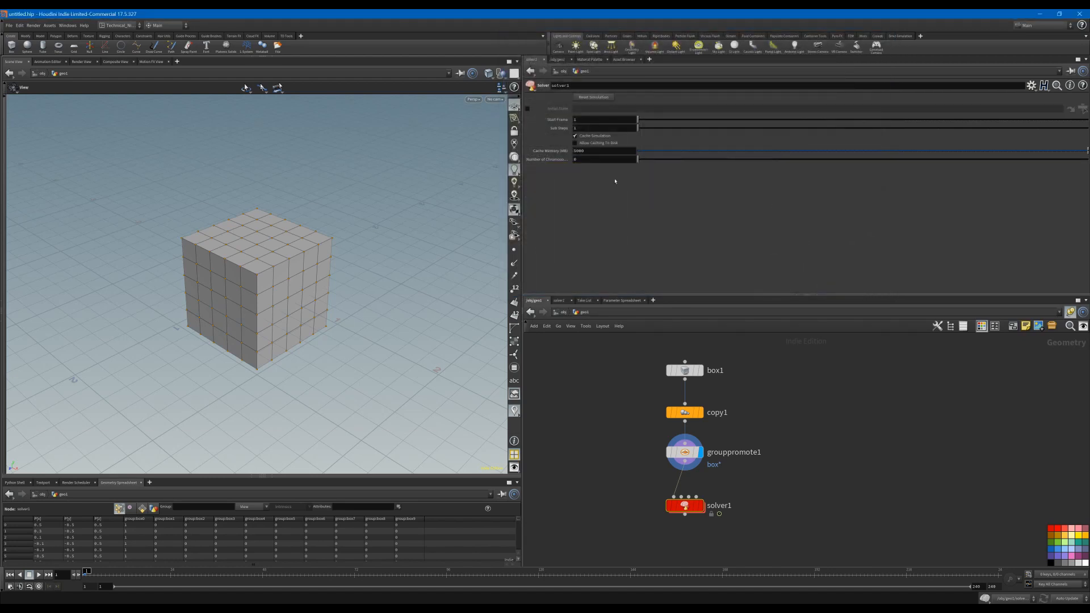
Set the solver's Number of Chromosomes to 10 and link the copy node's Total Number to it with a relative reference.
double_click(607, 163)
key("Return")
right_click(569, 163)
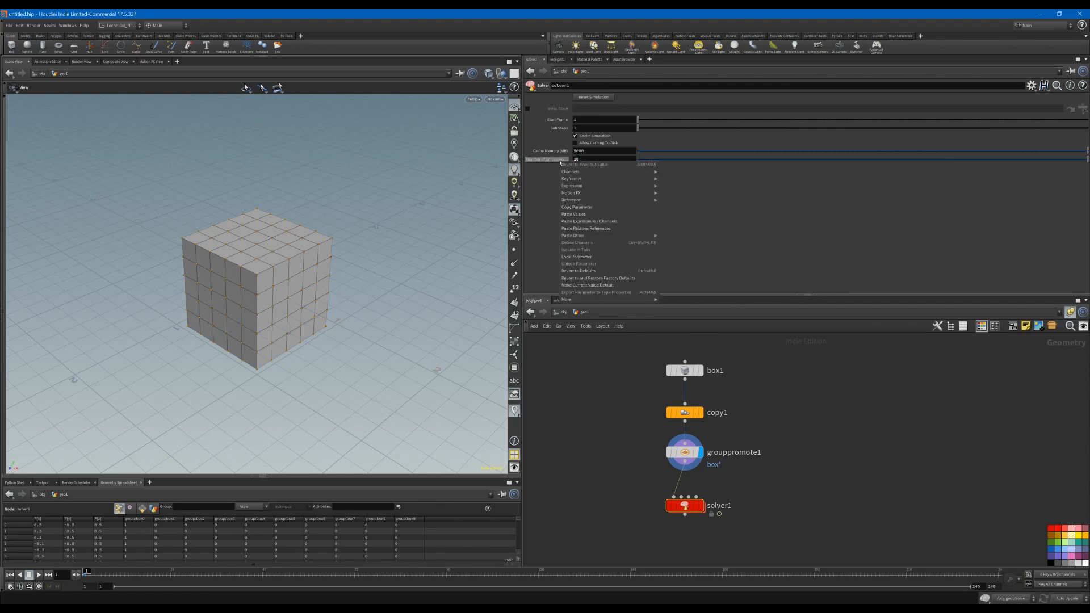
left_click(591, 206)
left_click(684, 413)
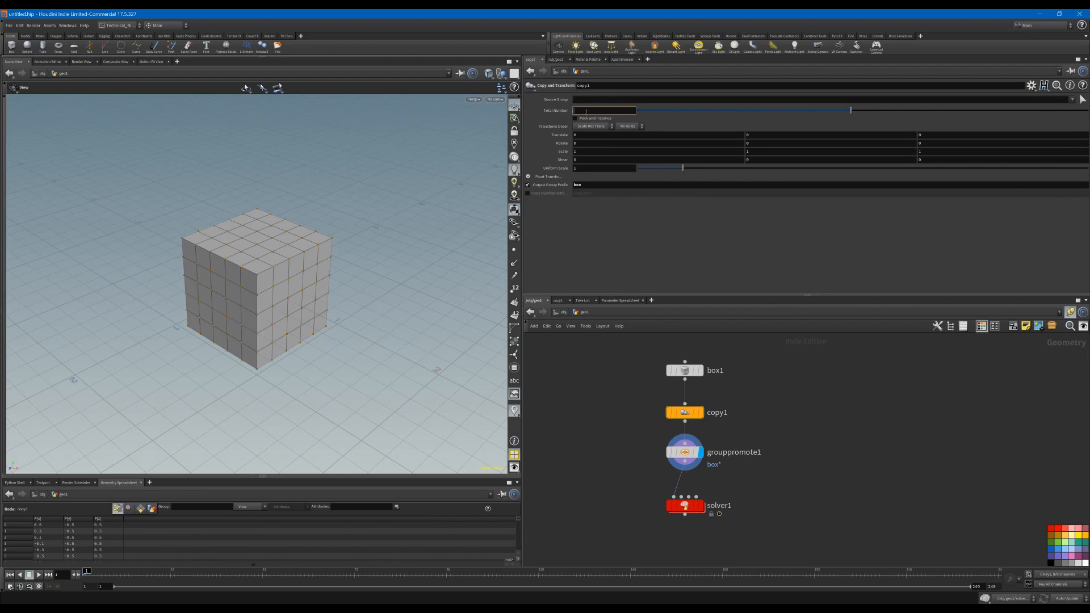
right_click(586, 112)
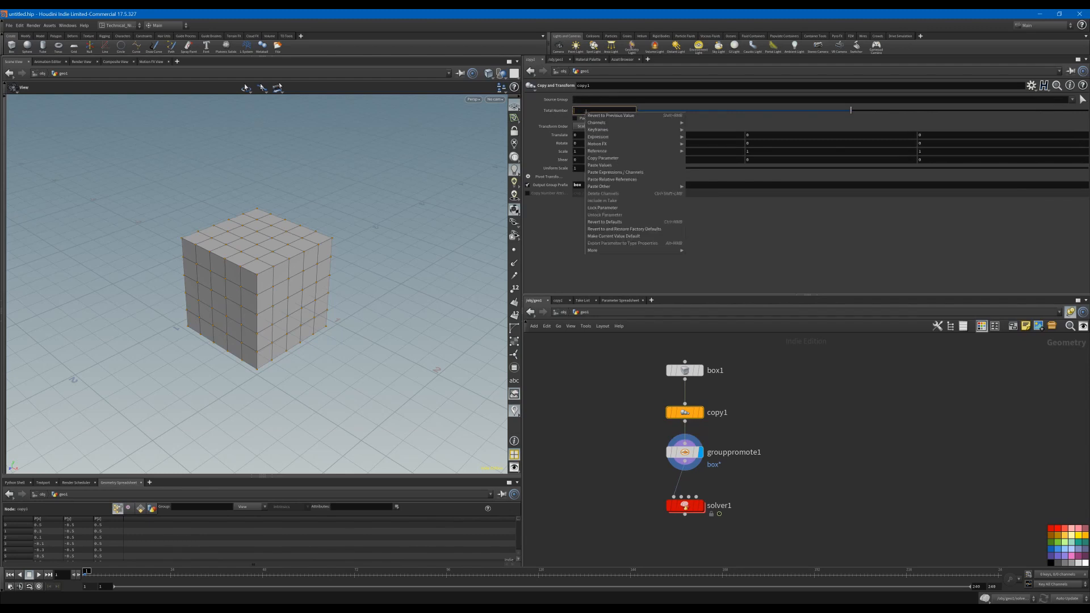
left_click(619, 180)
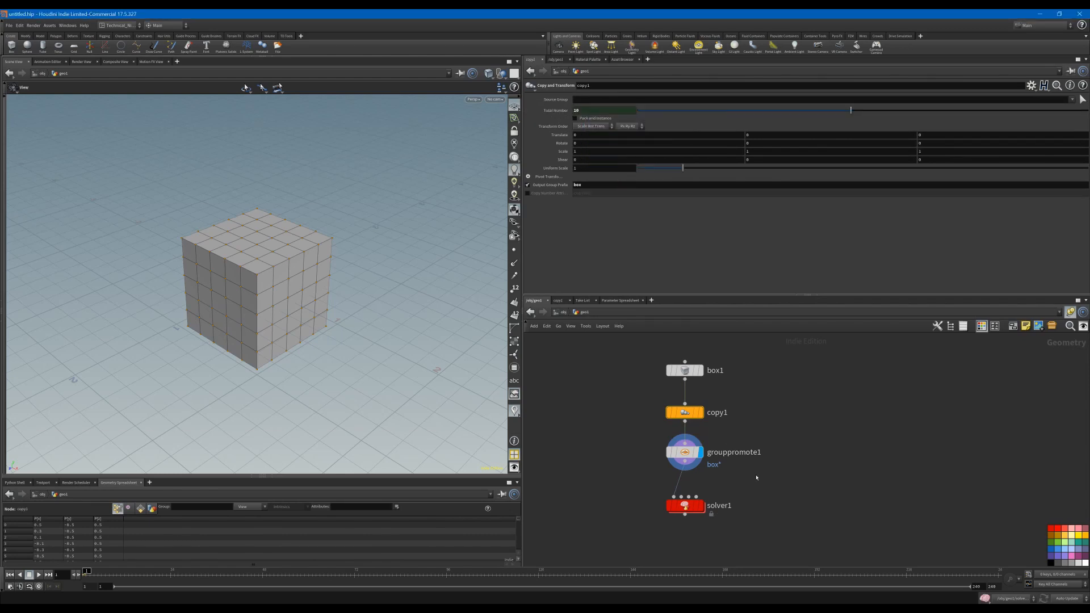
Add a Measure node beside the main chain and connect it to the box node's output.
middle_click_drag(764, 508, 765, 452)
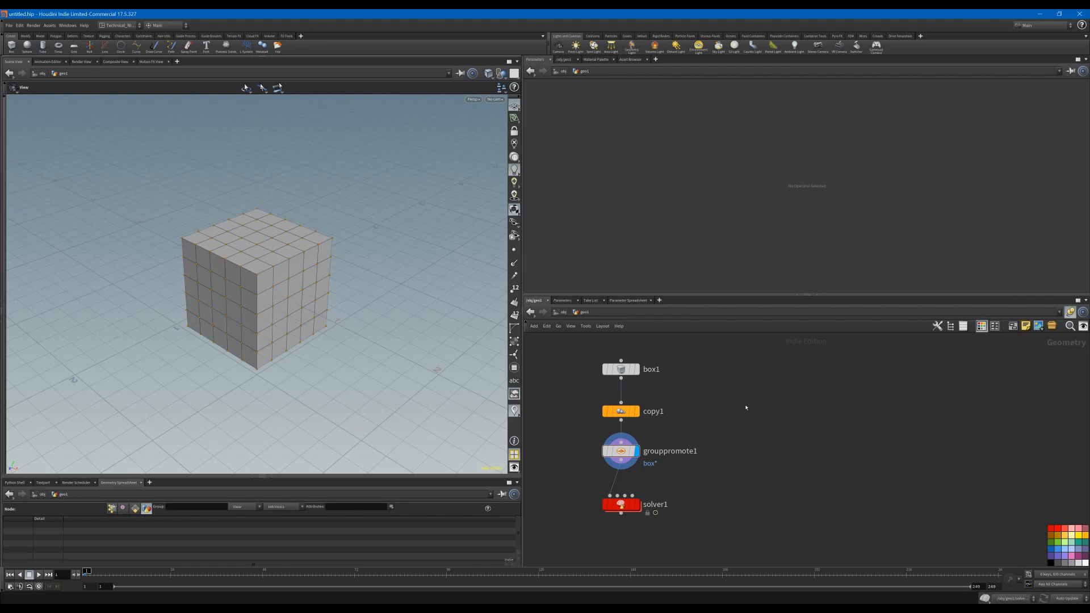
key("Tab")
type("null")
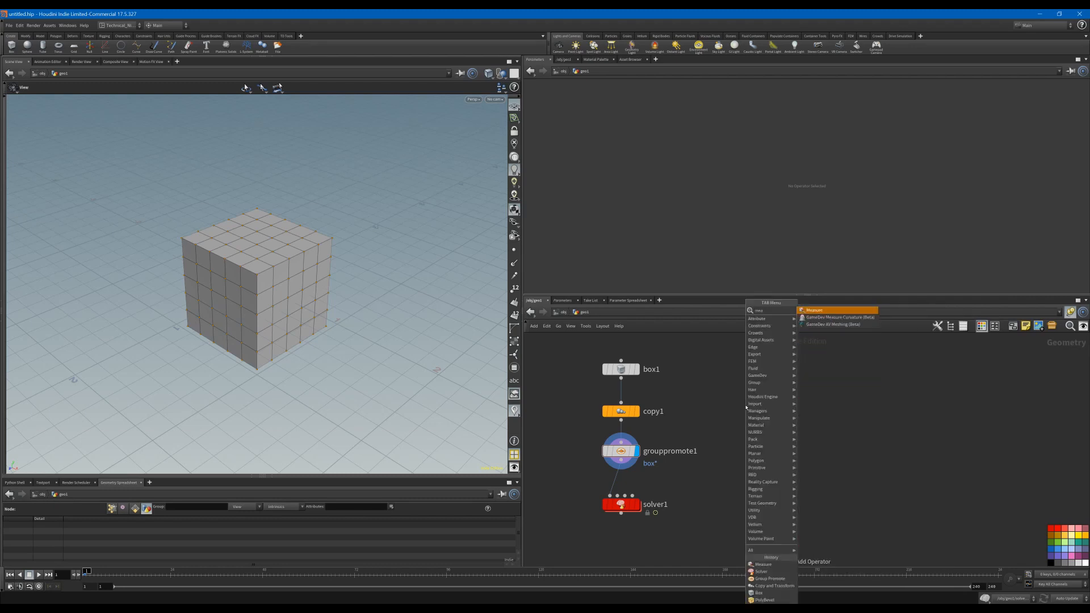
key("Return")
left_click(739, 405)
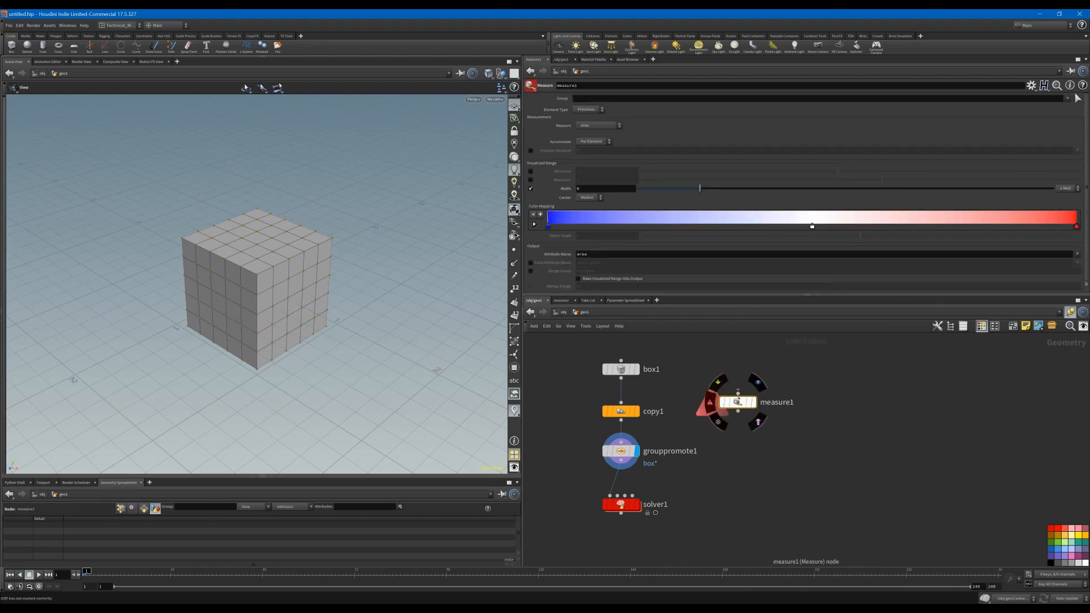
left_click_drag(739, 393, 622, 378)
Configure the Measure node to measure Volume, accumulate Throughout and output the total attribute "totalvolume".
left_click(599, 124)
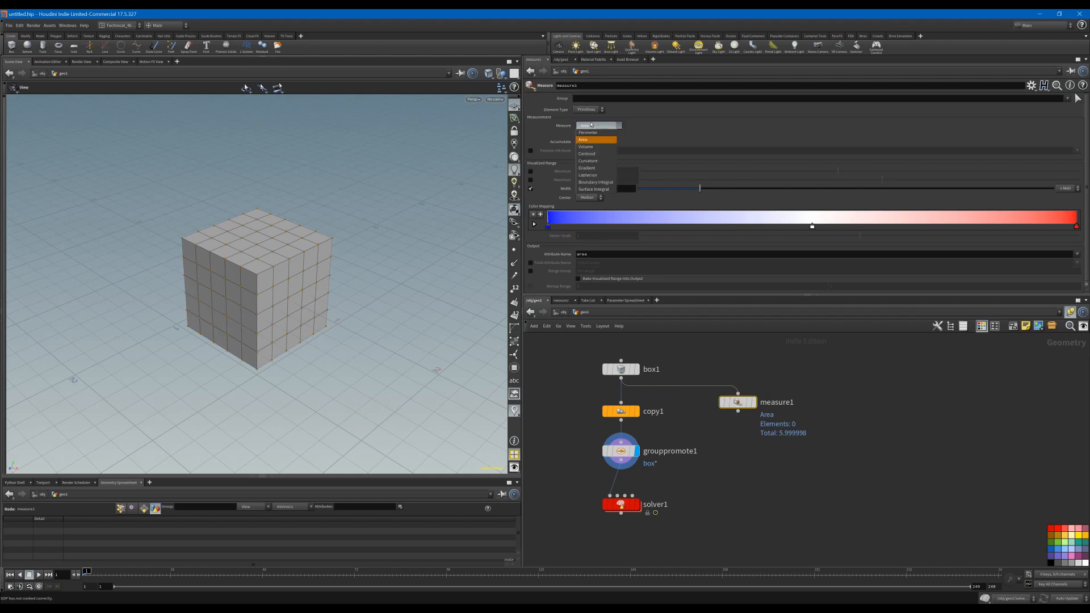
left_click(591, 146)
left_click(593, 142)
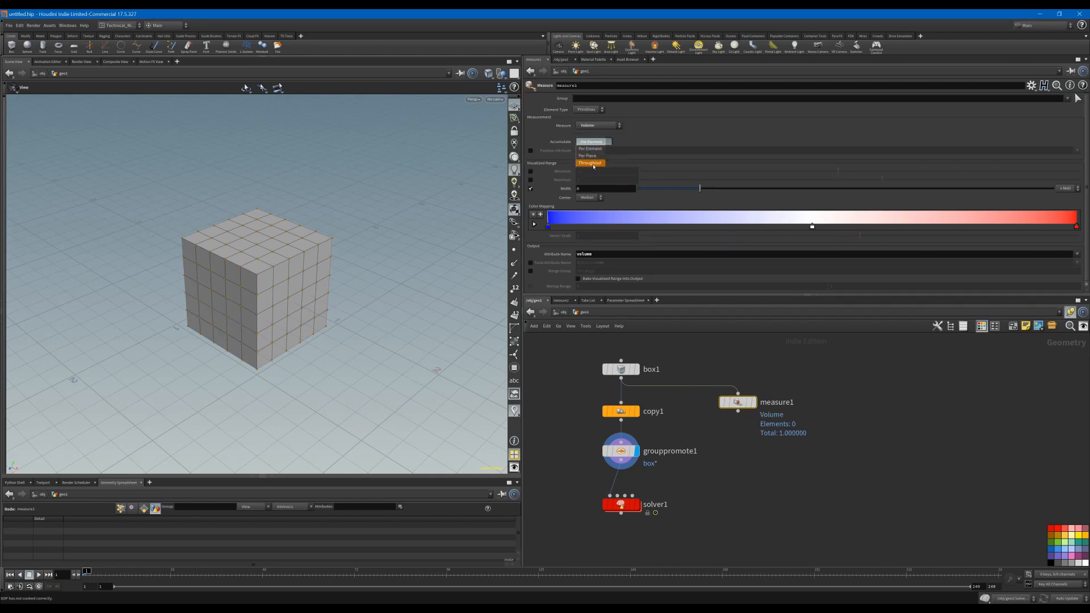
left_click(592, 163)
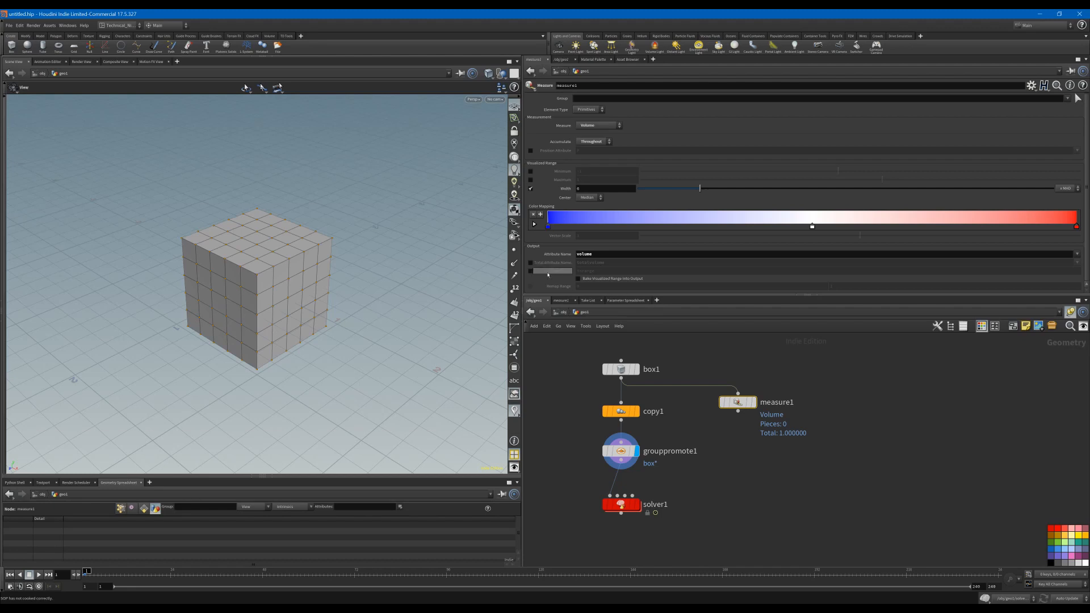
left_click(530, 263)
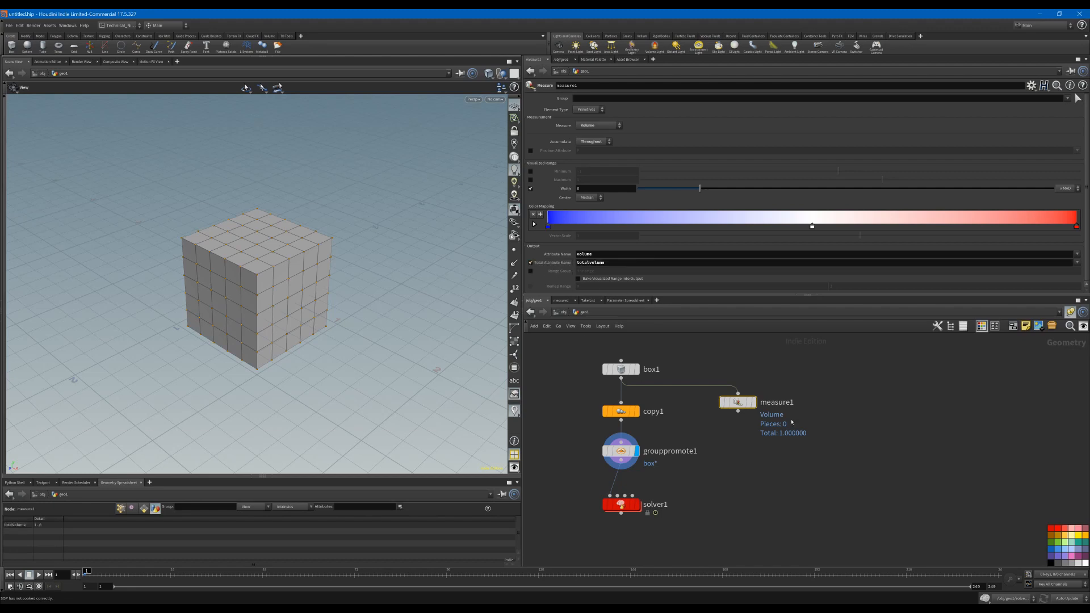
Add a second Measure node below the first one and connect it to the first one's output.
left_click_drag(738, 402, 755, 403)
key("Tab")
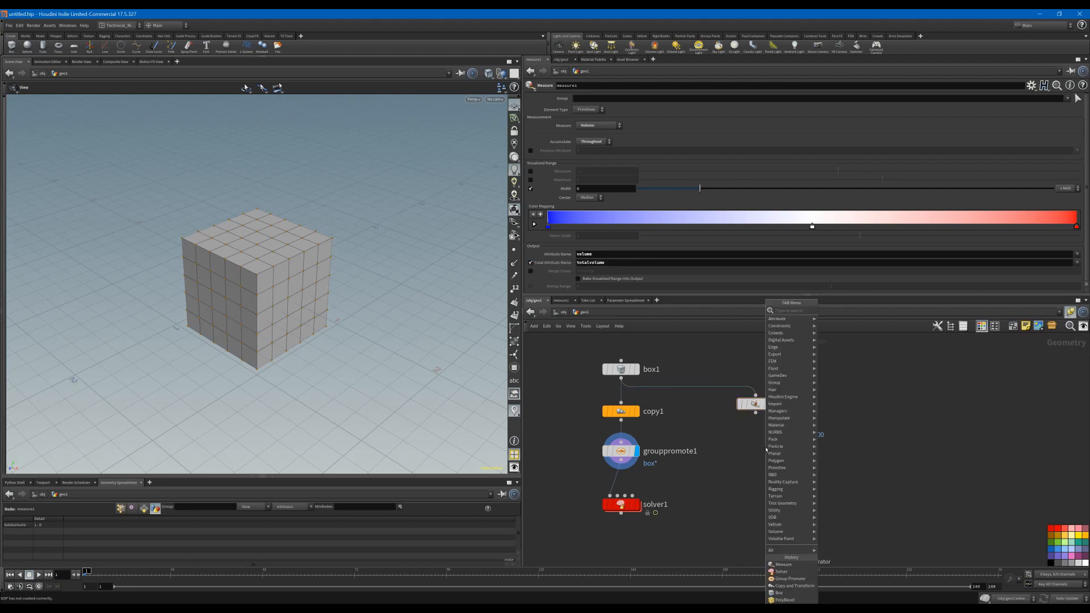
type("measu")
key("Return")
left_click(756, 444)
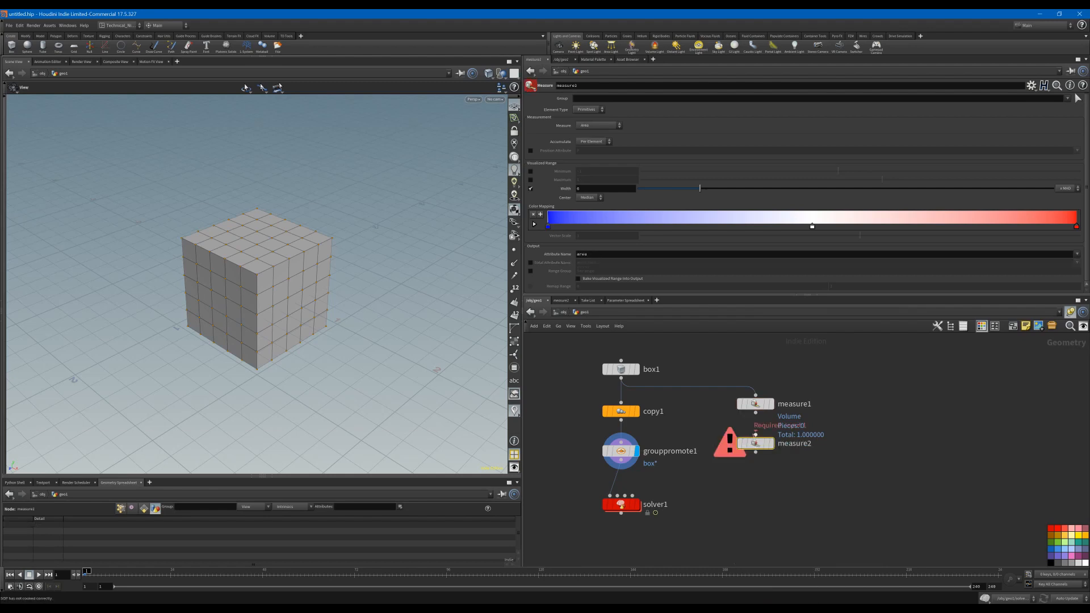
left_click_drag(755, 413, 756, 435)
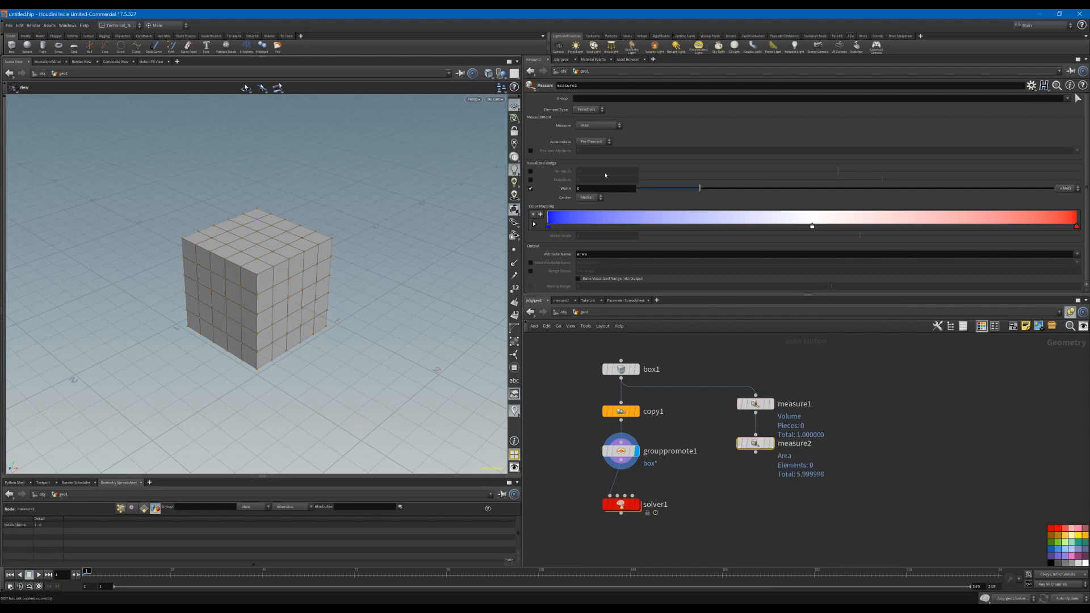
Set the second Measure node to accumulate area Throughout and output the total attribute "totalarea".
left_click(592, 142)
left_click(590, 161)
left_click(530, 263)
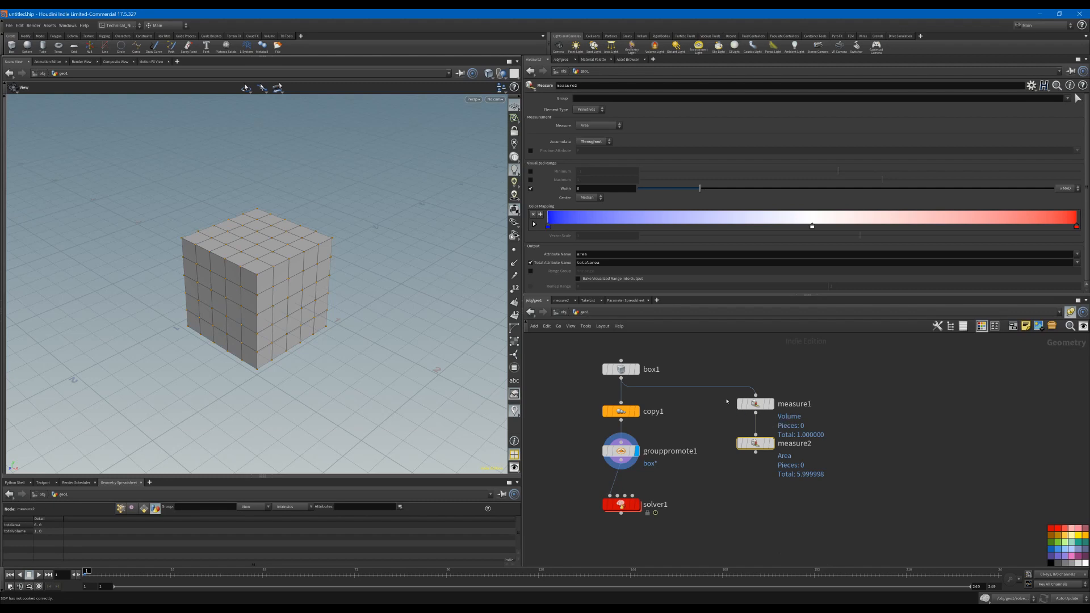
Copy both Measure nodes and paste them into the network inside the solver.
left_click_drag(719, 397, 826, 462)
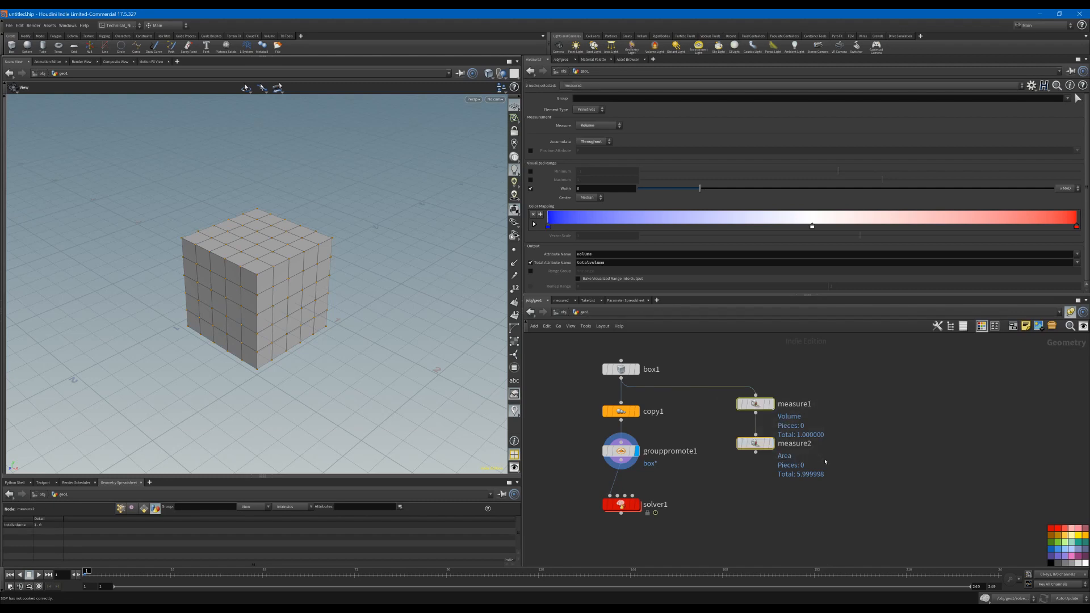
key("ctrl+c")
double_click(622, 505)
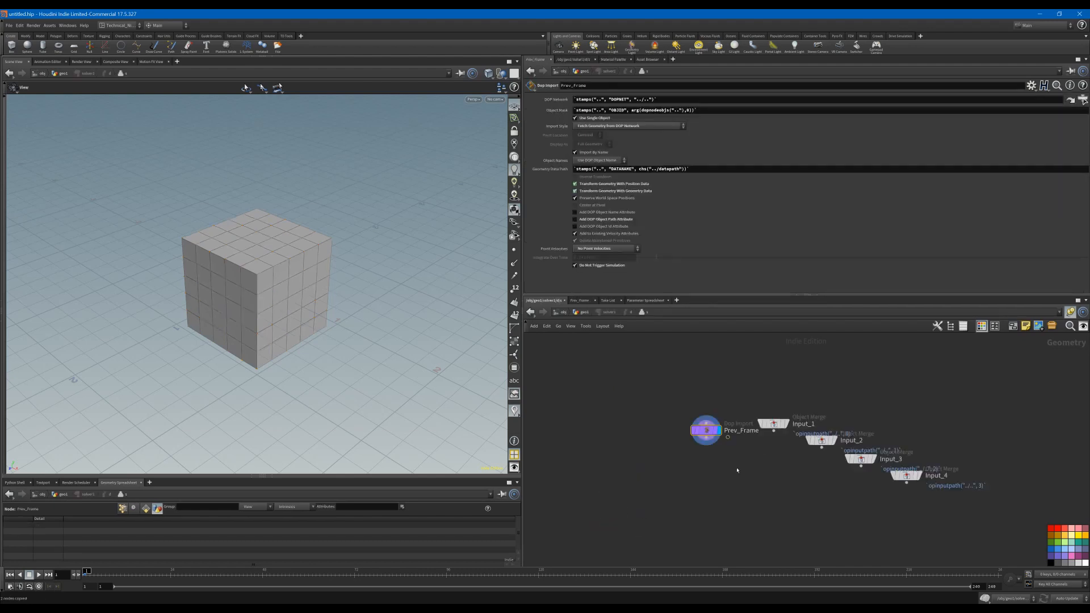
middle_click_drag(750, 494, 706, 444)
key("ctrl+v")
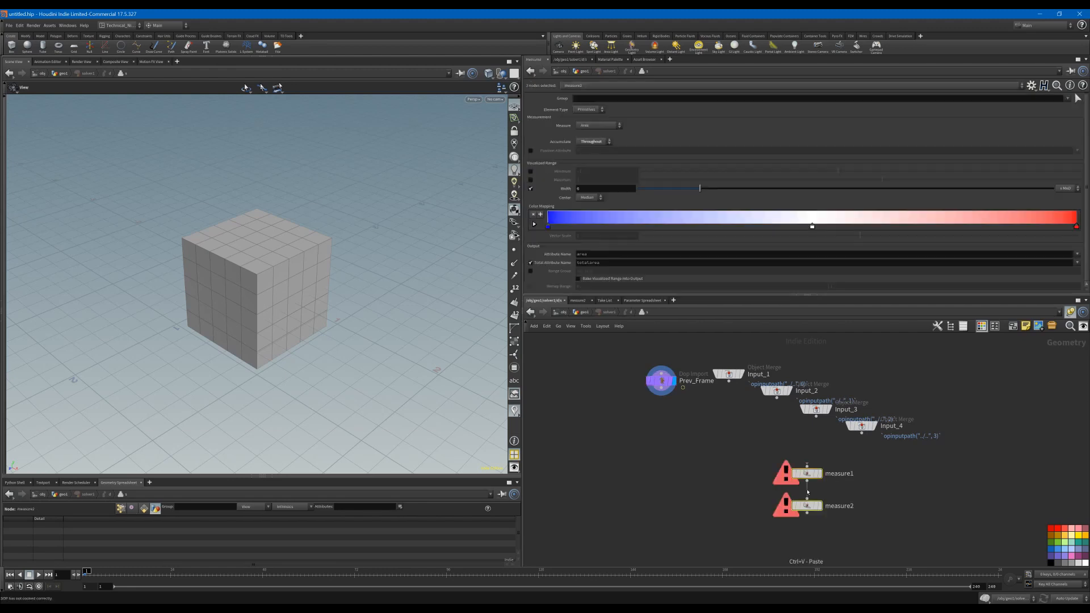
left_click(697, 468)
key("Tab")
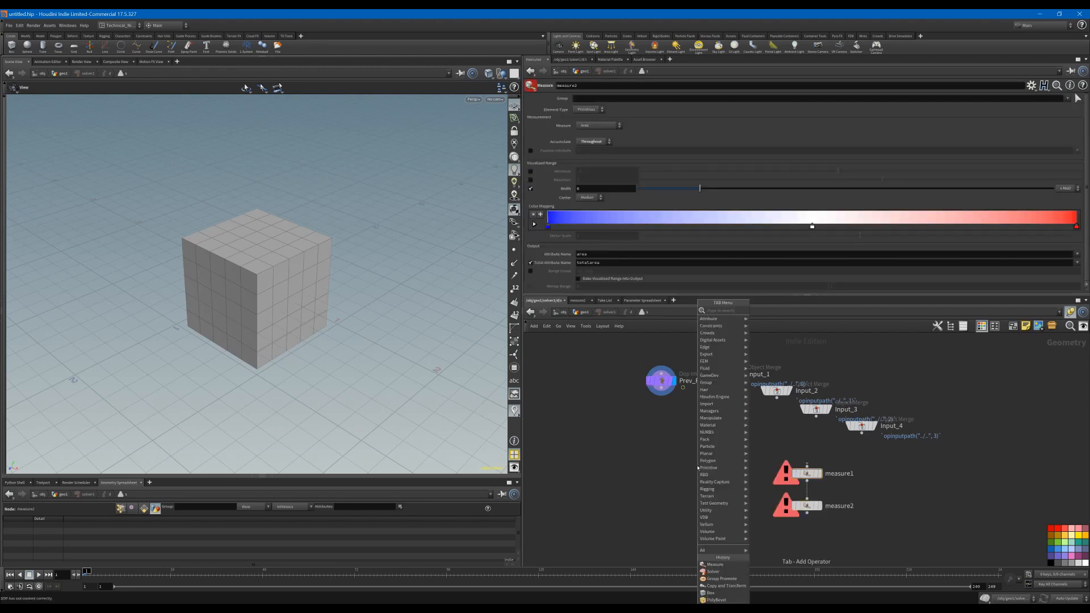
type("mer")
key("Return")
key("Escape")
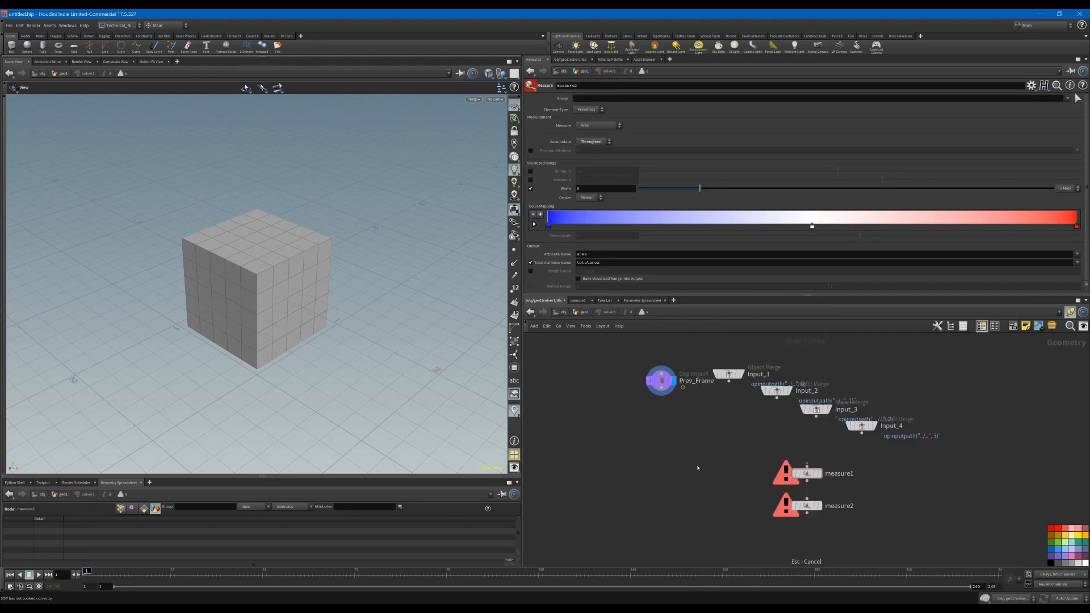
Add a Switch node and connect Input_1 as its first input and Prev_Frame as its second.
key("Tab")
type("mer")
key("Return")
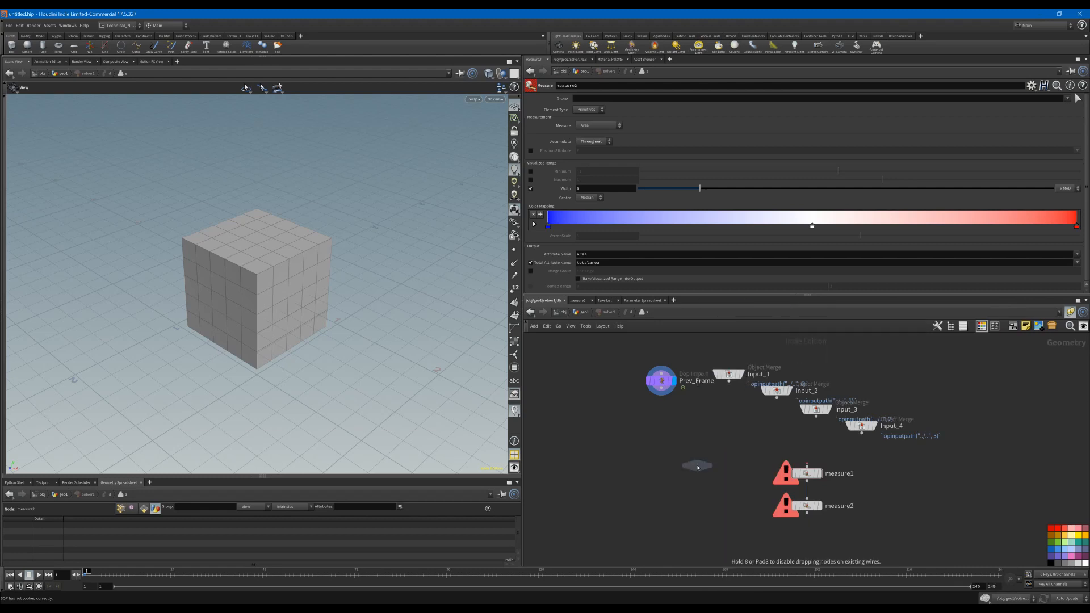
left_click(678, 432)
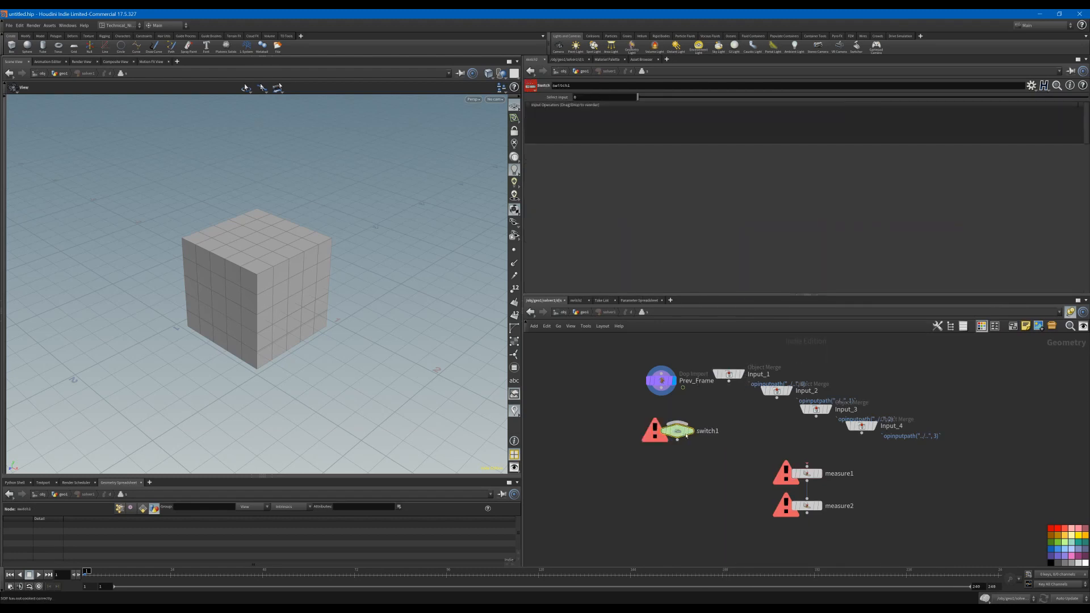
left_click_drag(686, 436, 662, 381)
Set the Switch node's Select Input to the expression "$F > 1".
left_click(611, 99)
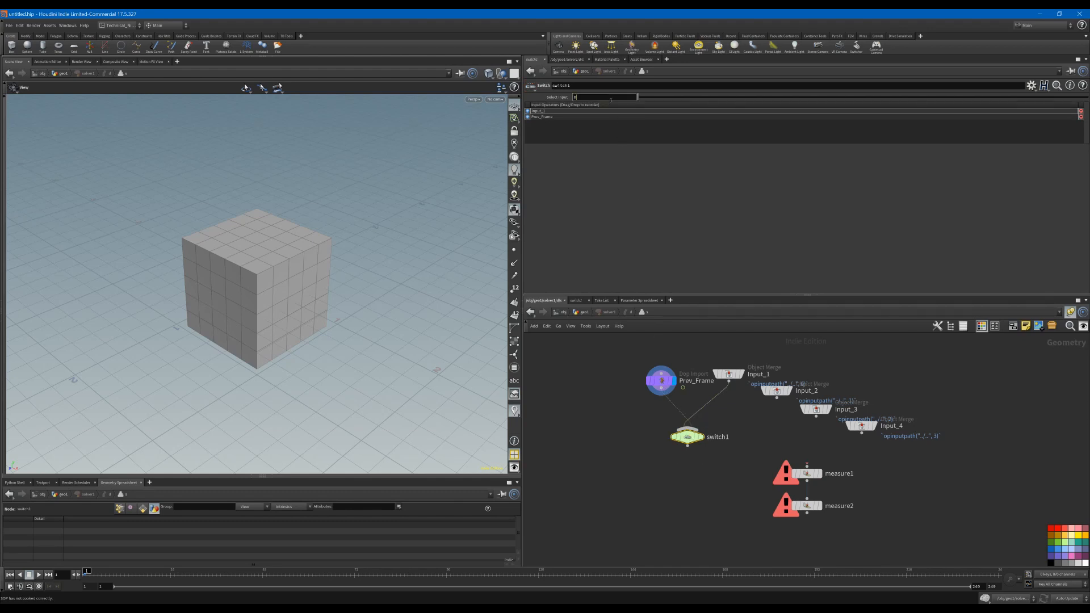
key("BackSpace")
type("$F > 1")
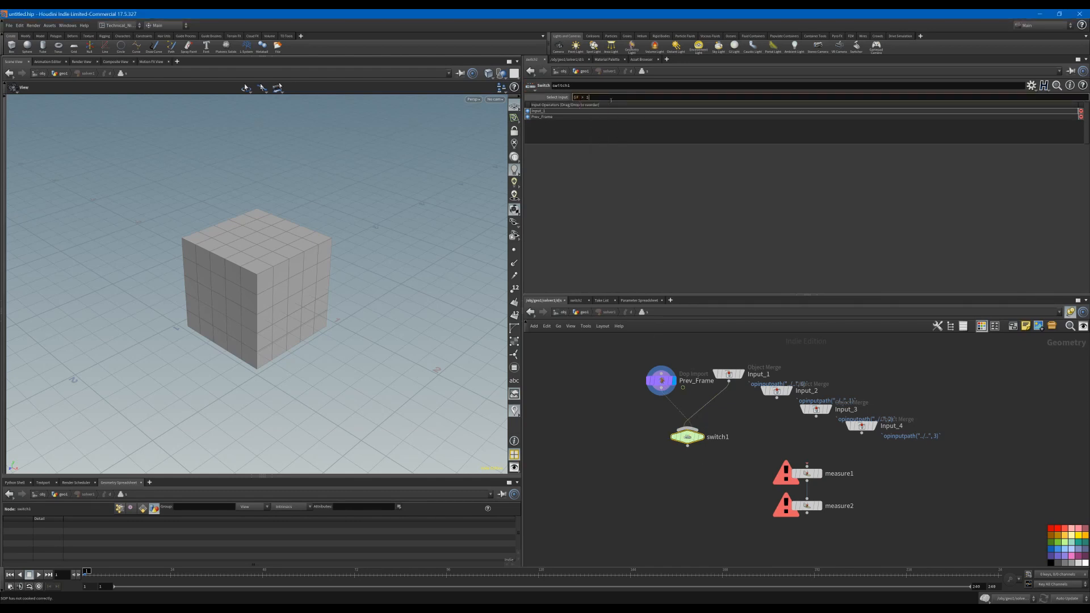
key("Return")
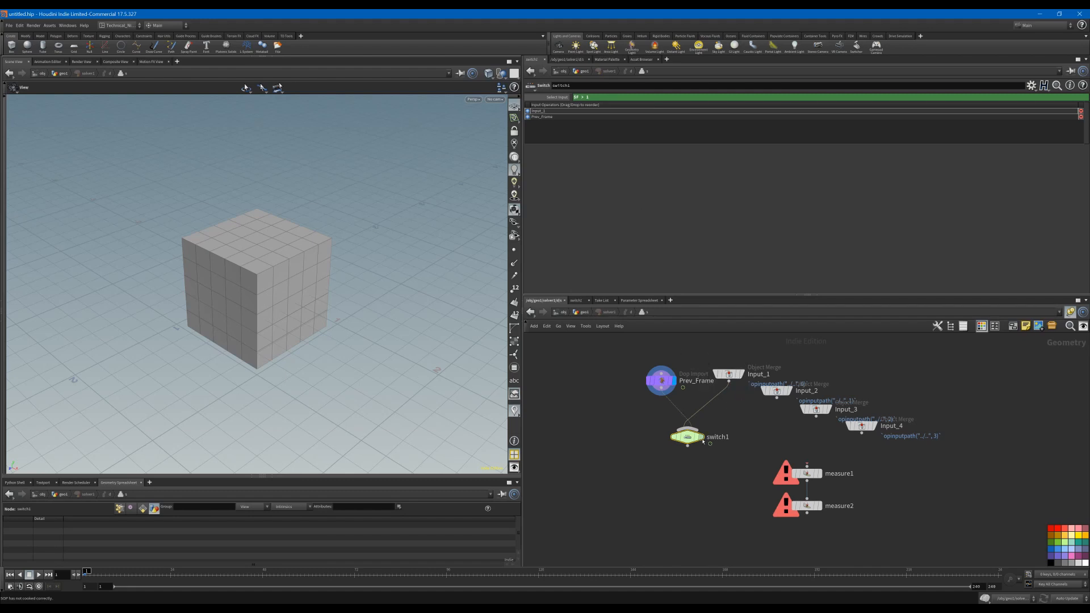
Arrange Input_1, Prev_Frame and the switch into a tidy layout and inspect Input_1's geometry info.
left_click_drag(728, 374, 696, 376)
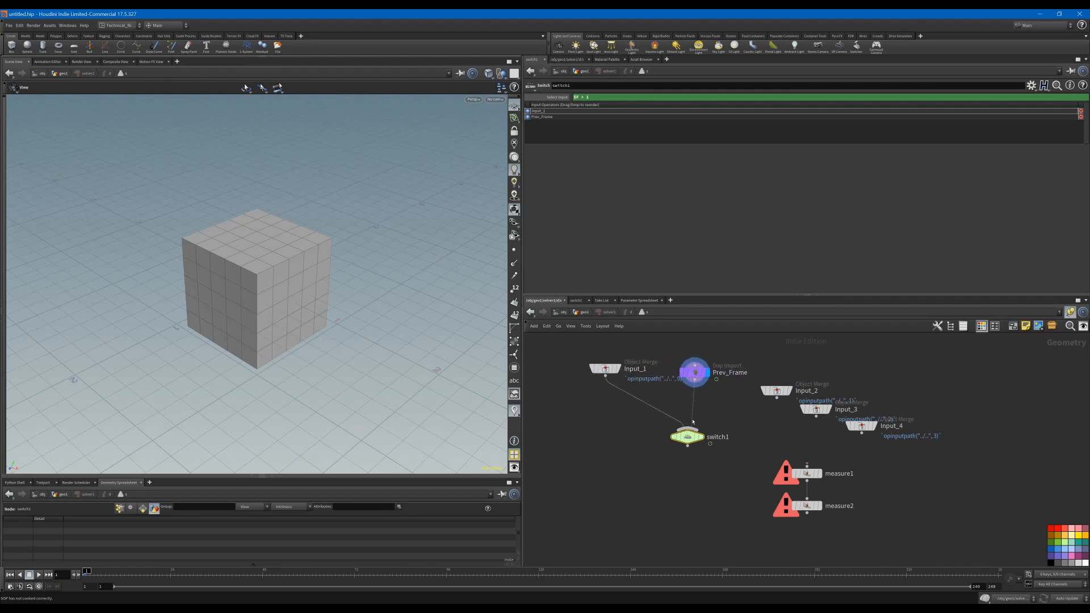
left_click_drag(691, 438, 657, 420)
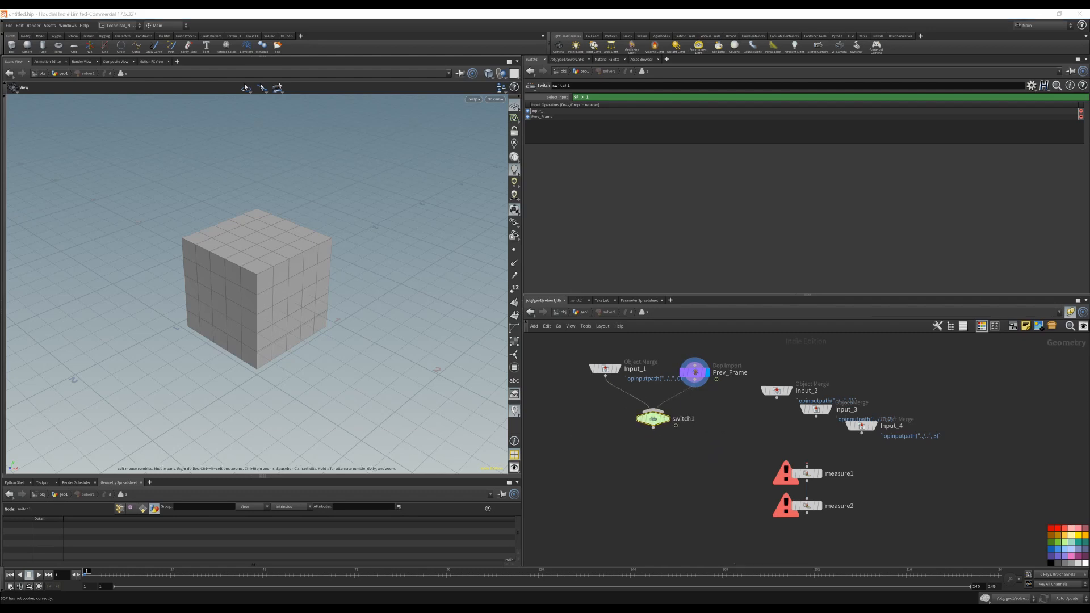
left_click(661, 468)
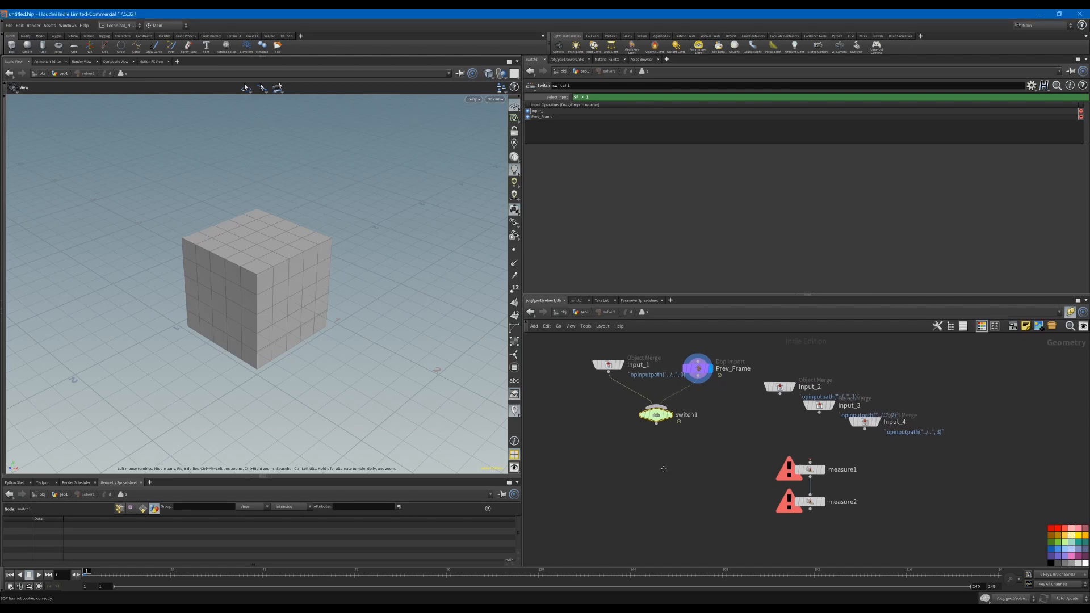
middle_click(615, 366)
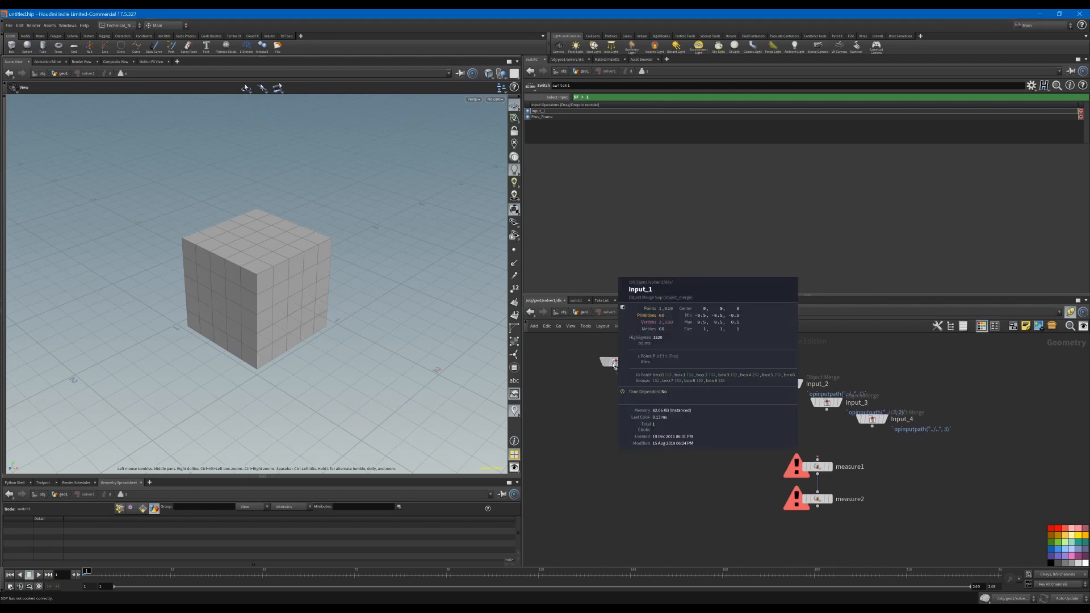
Add a For-Each Number loop below the switch and connect the switch's output only to foreach_begin1.
key("Tab")
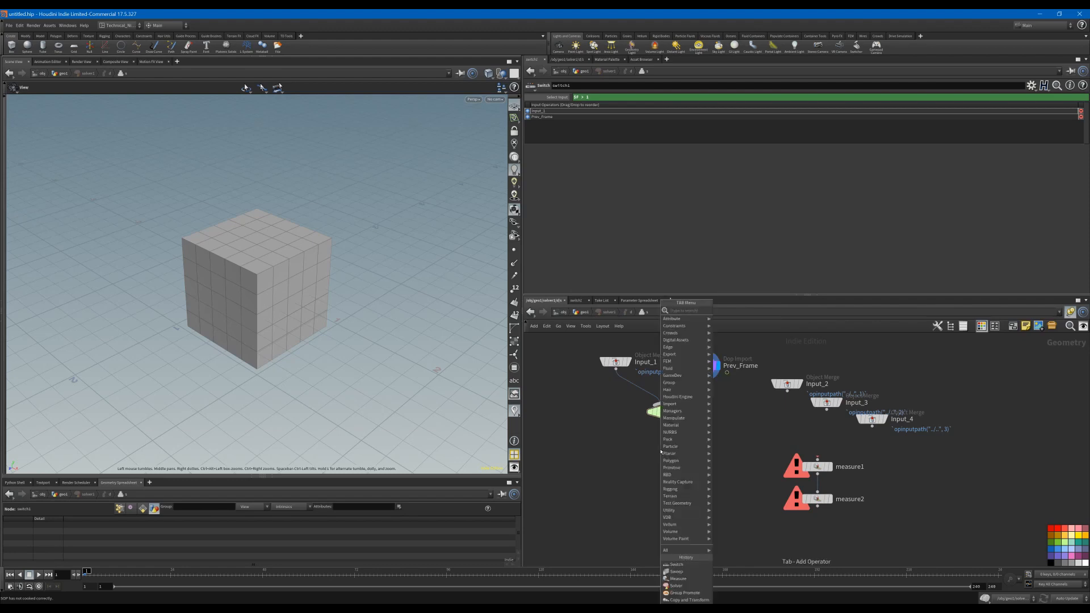
type("for")
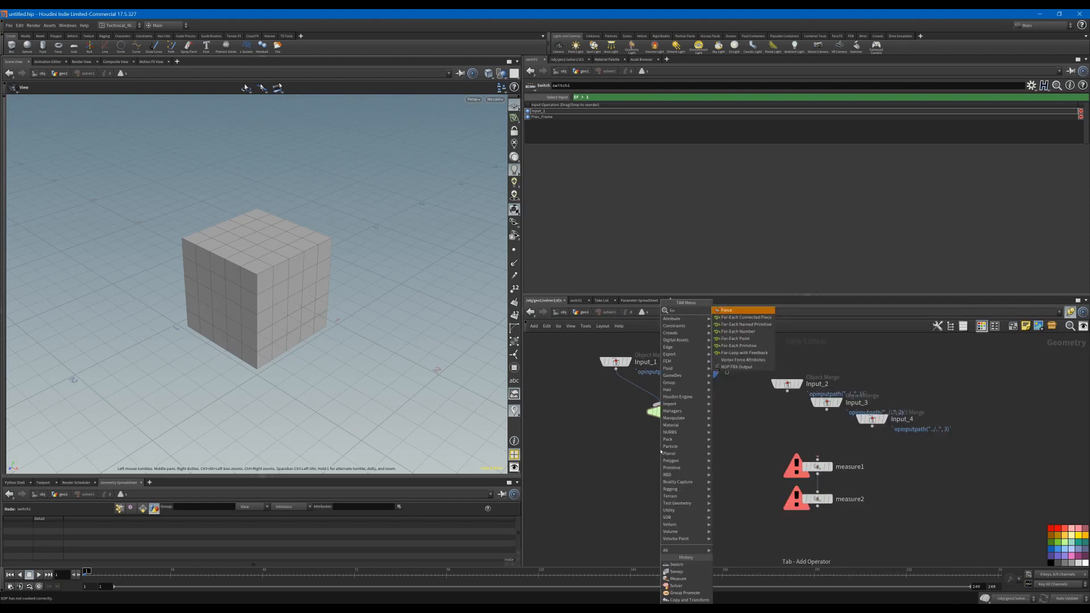
key("Down")
key("Down")
key("Return")
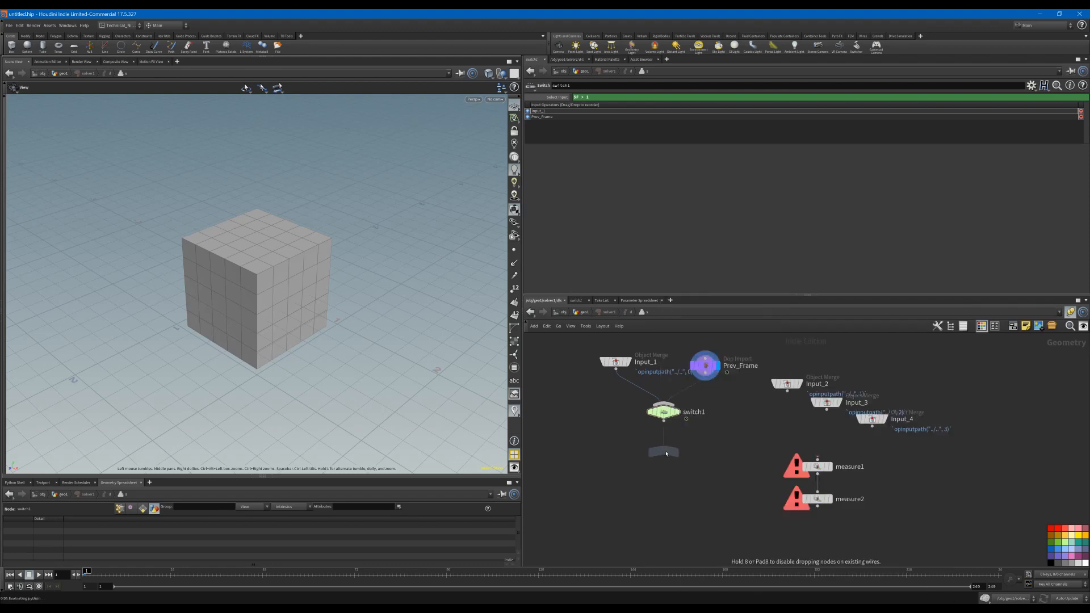
left_click(661, 452)
left_click_drag(663, 443, 664, 423)
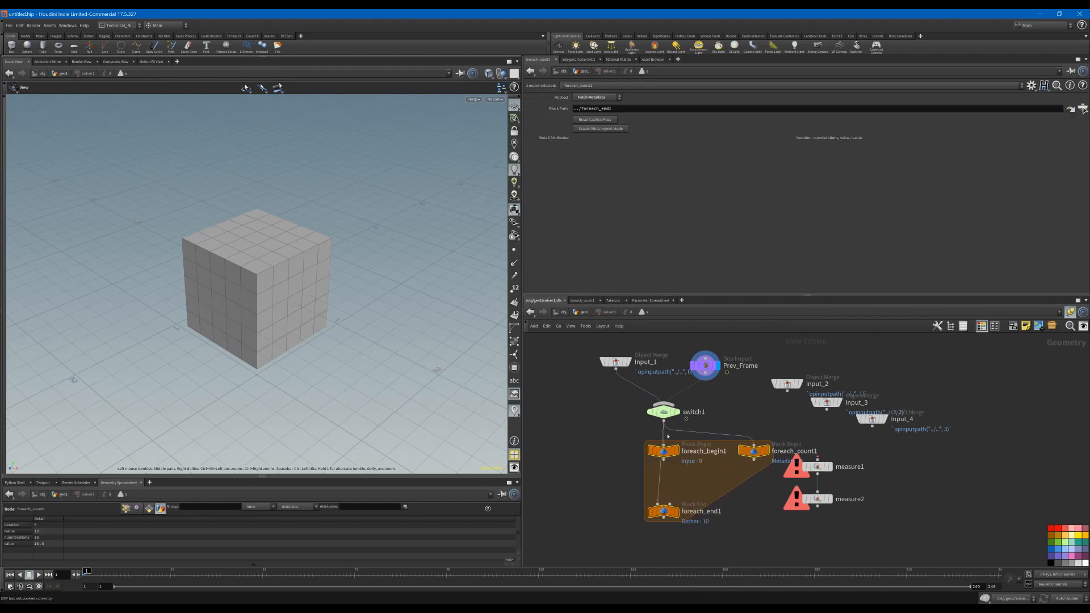
key("ctrl+z")
left_click(669, 440)
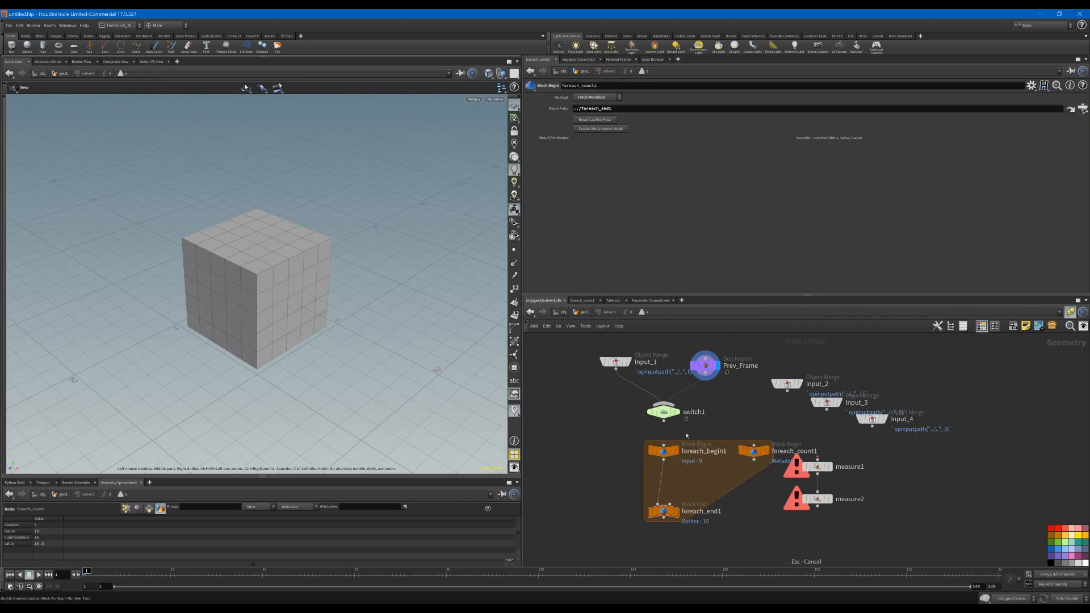
left_click_drag(664, 444, 665, 424)
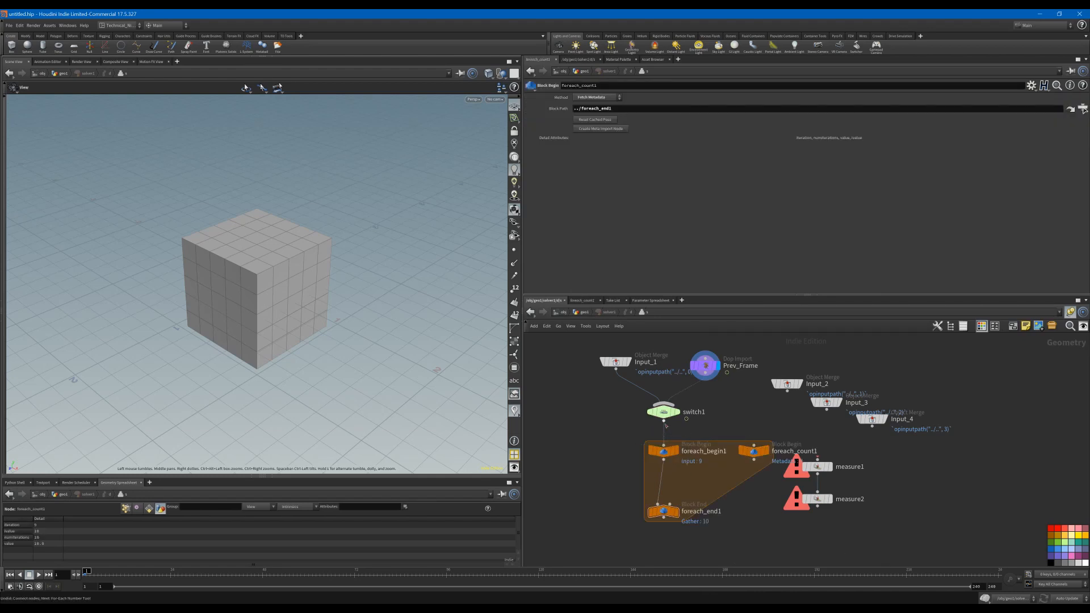
Paste the copied parameter as a relative reference into the Iterations of foreach_end1.
left_click(663, 511)
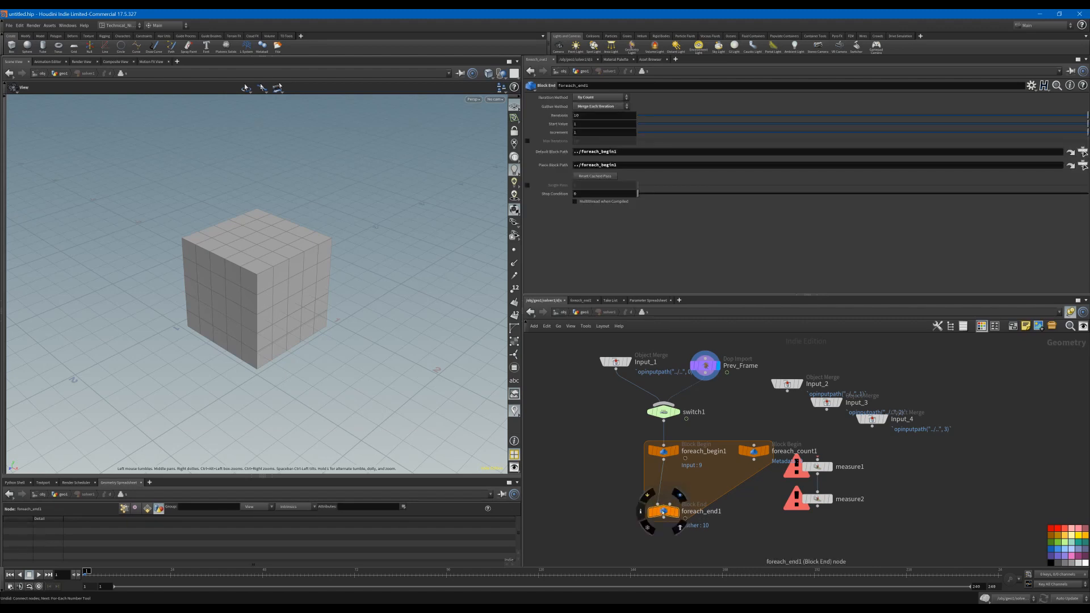
left_click(596, 117)
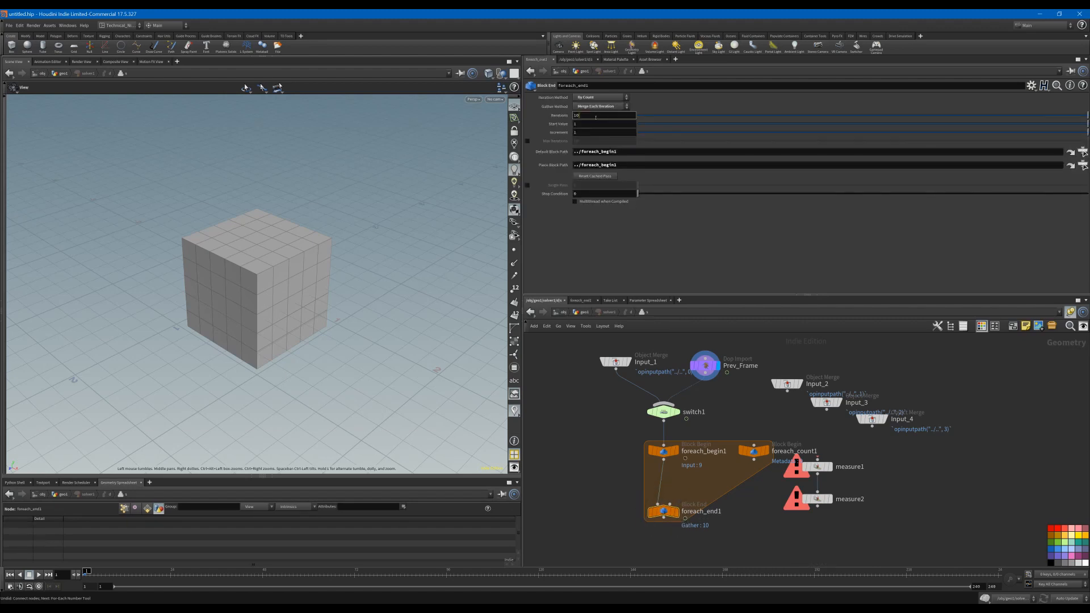
right_click(595, 117)
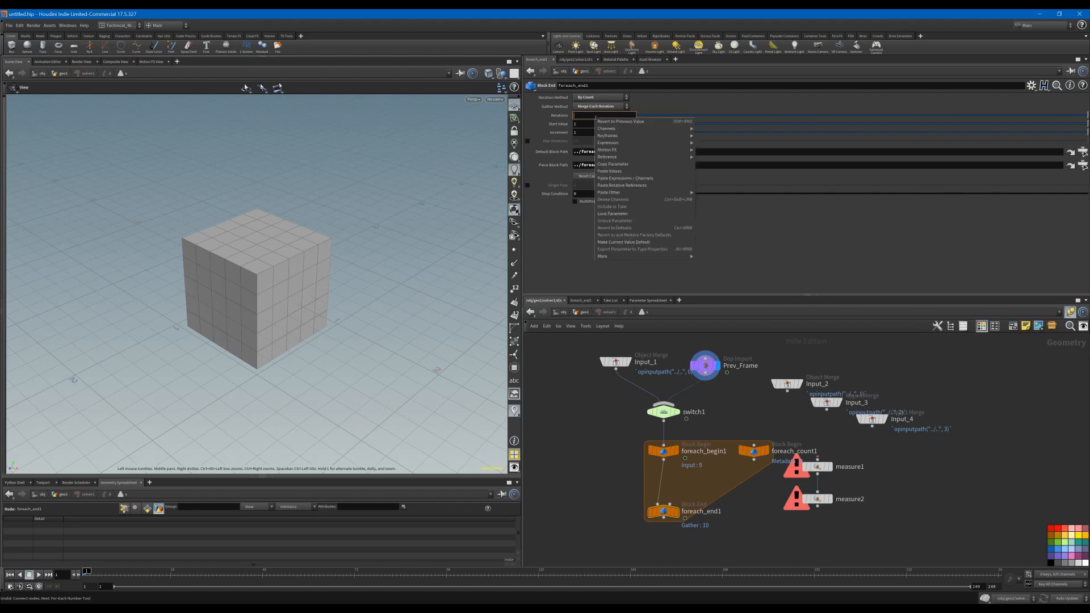
left_click(632, 183)
left_click(564, 118)
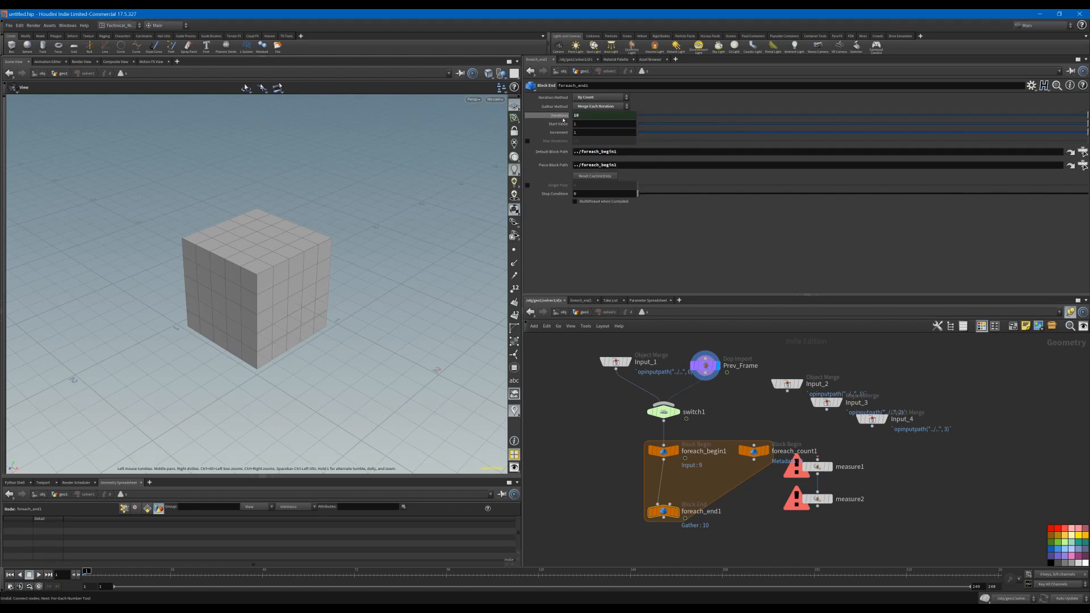
Insert a Blast node between foreach_begin1 and foreach_end1 and begin its Group with "box".
middle_click_drag(738, 429, 737, 407)
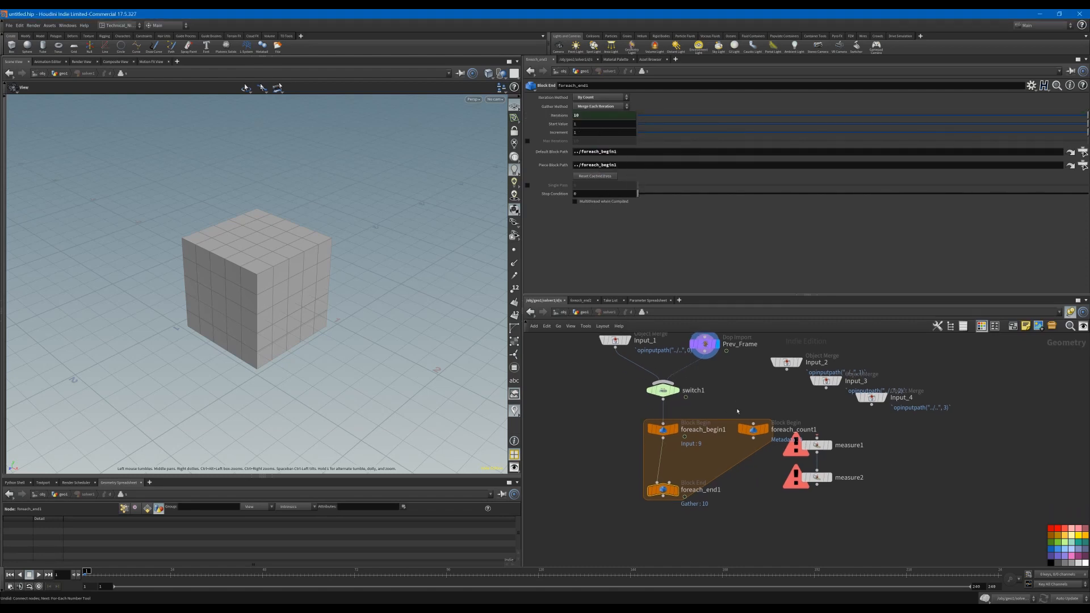
left_click_drag(671, 493, 671, 524)
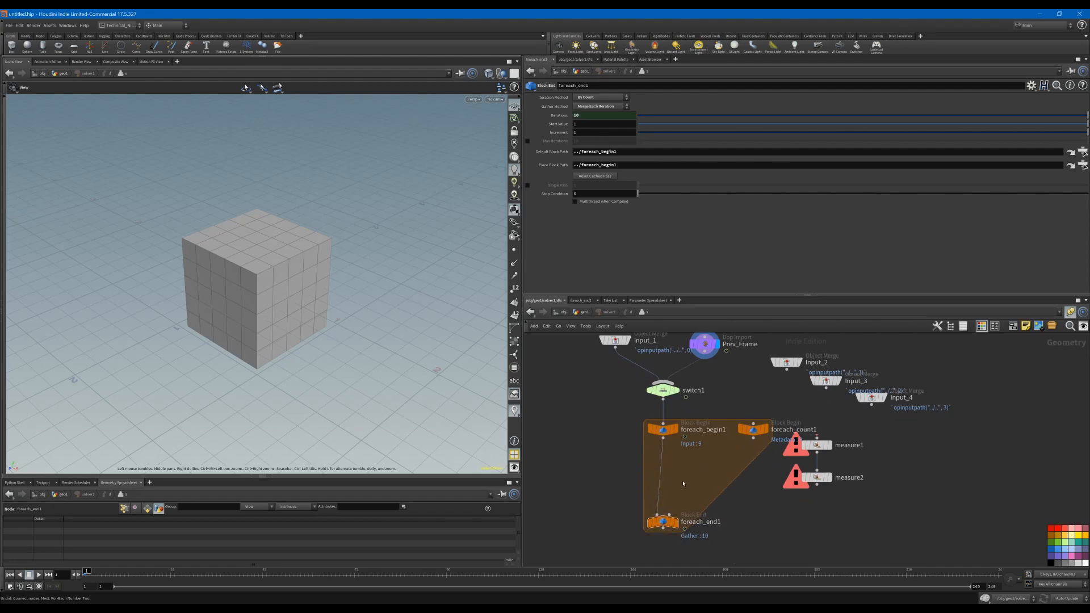
key("Tab")
type("blast")
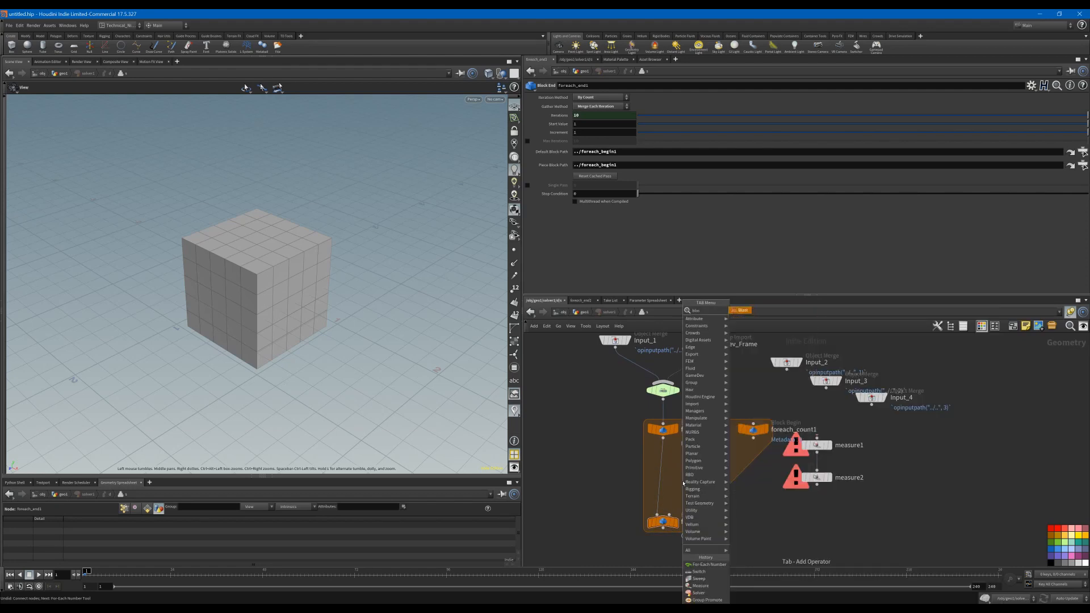
key("Return")
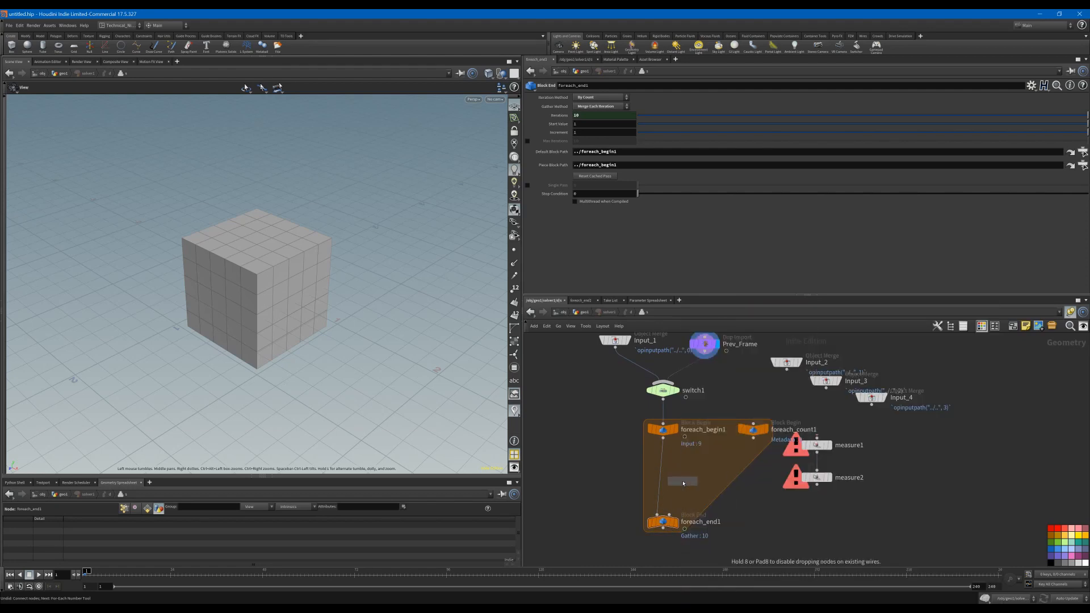
left_click(663, 461)
left_click_drag(663, 461, 662, 454)
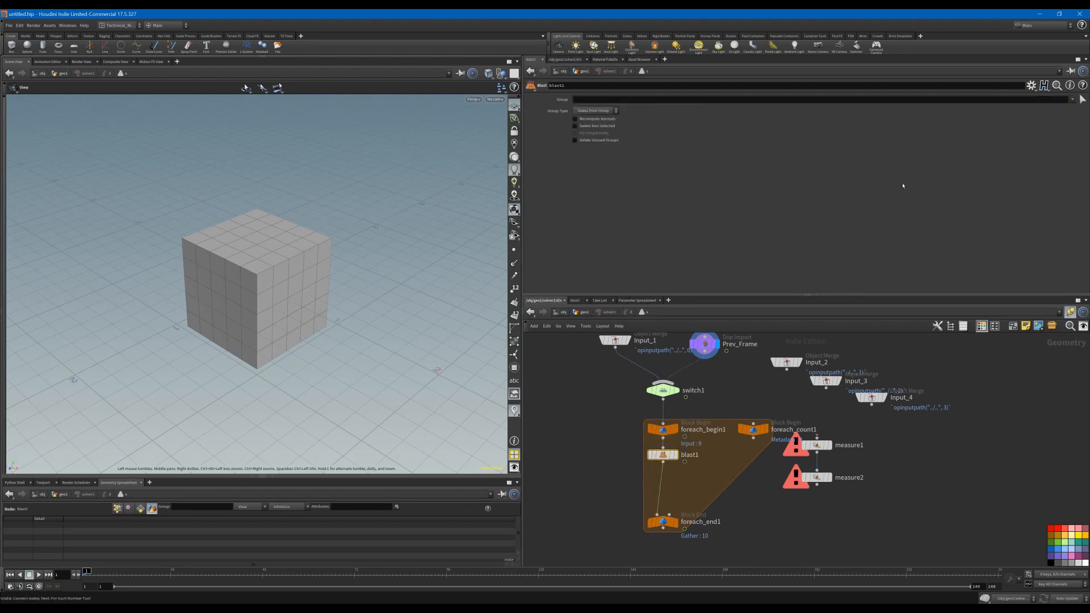
left_click(994, 99)
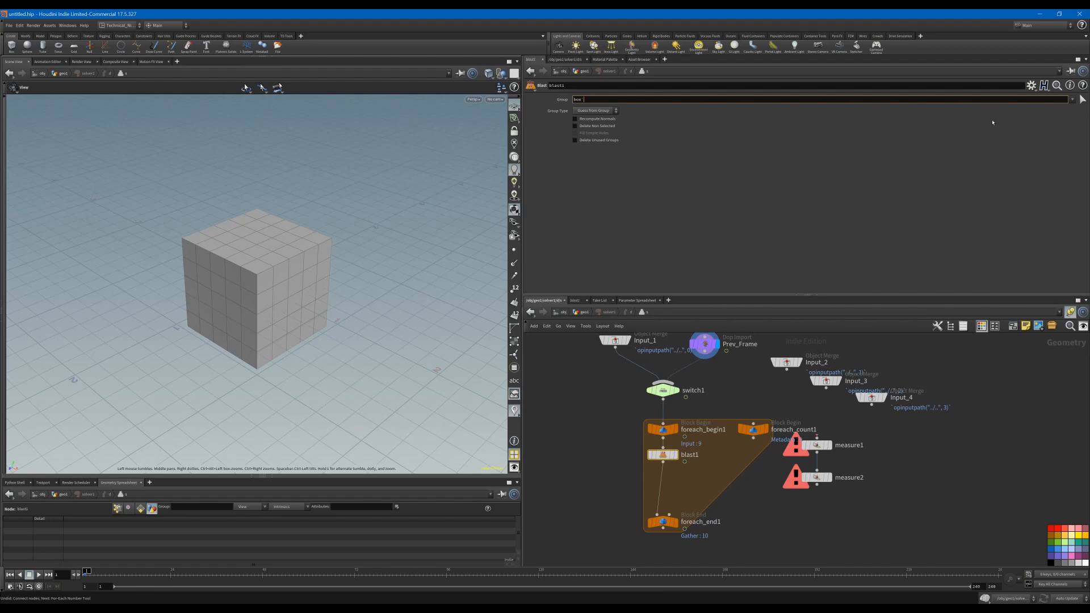
Set the Start Value of foreach_end1 to 0.
left_click(667, 527)
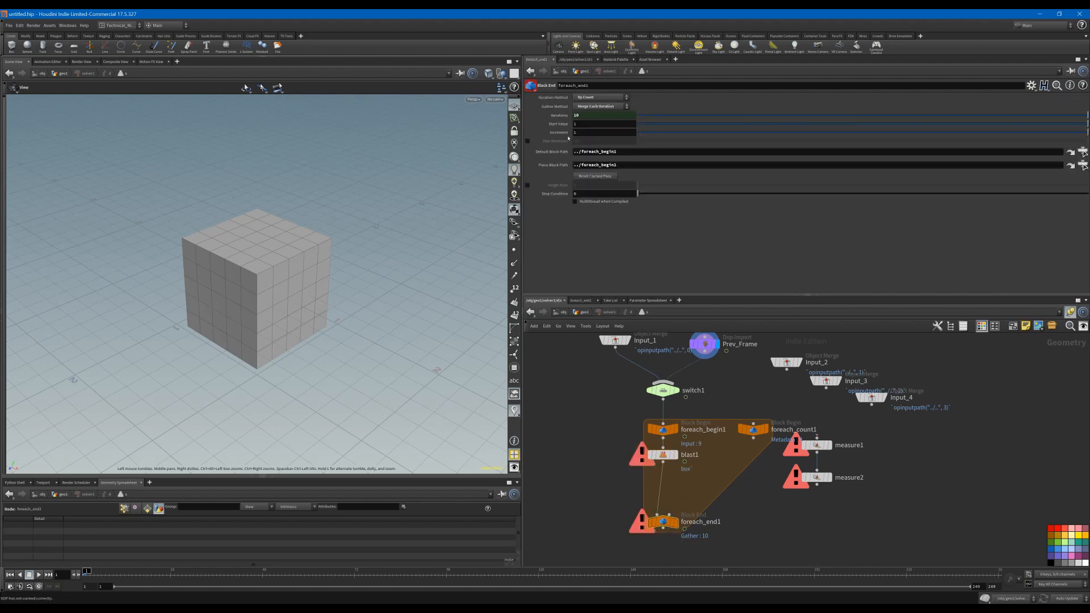
left_click(598, 123)
type("0")
key("Return")
Set the Blast's Group to box`detail("../foreach_count1/", "iteration", 0)`, enable Delete Non Selected, and check its geometry info.
left_click(663, 454)
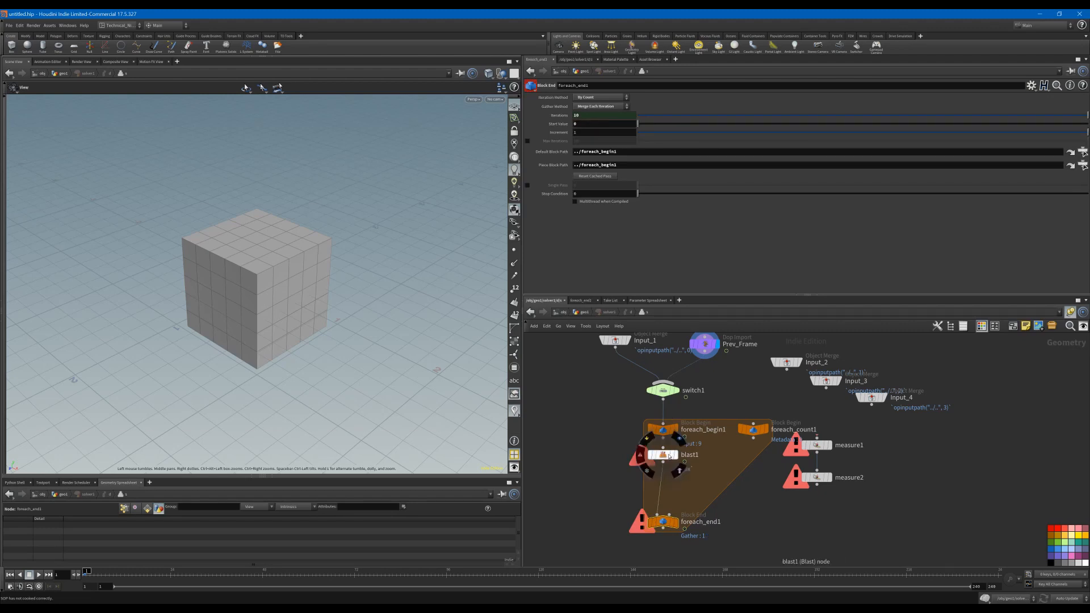
left_click(652, 101)
type("det")
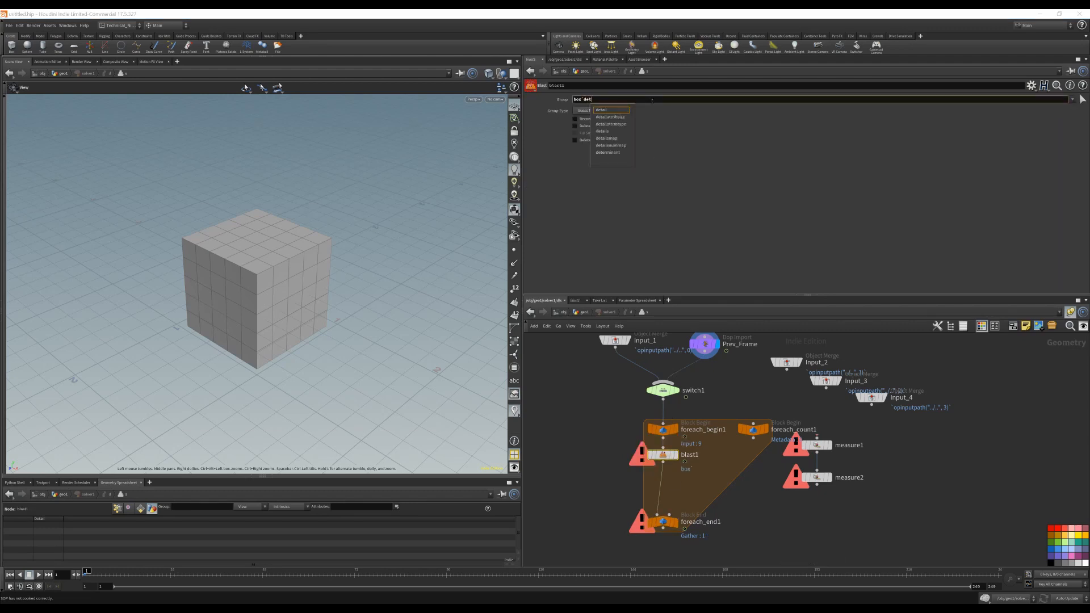
type("ail(\"..")
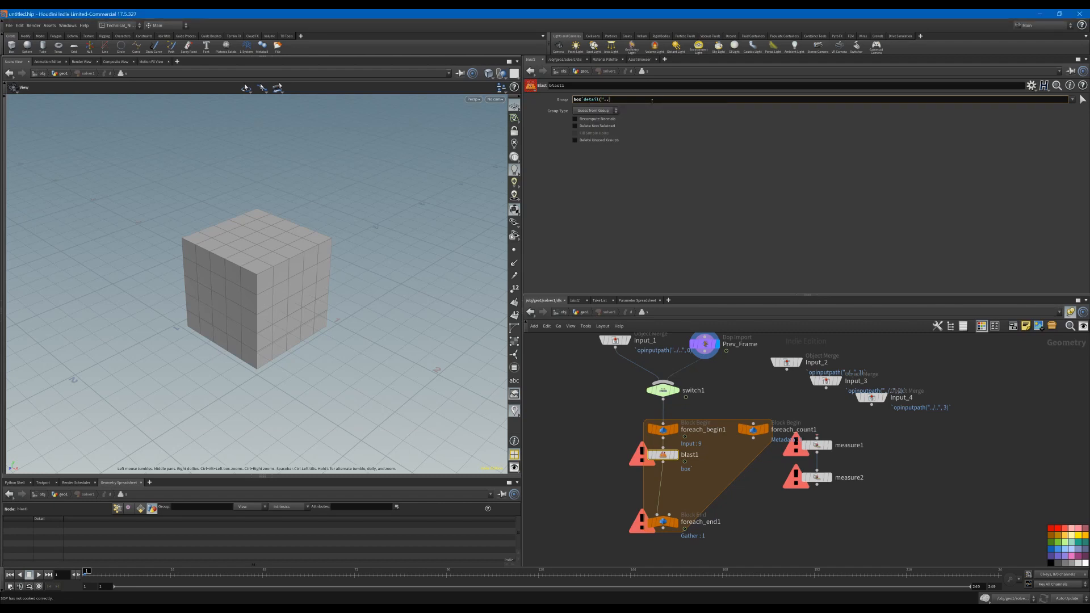
type("/for")
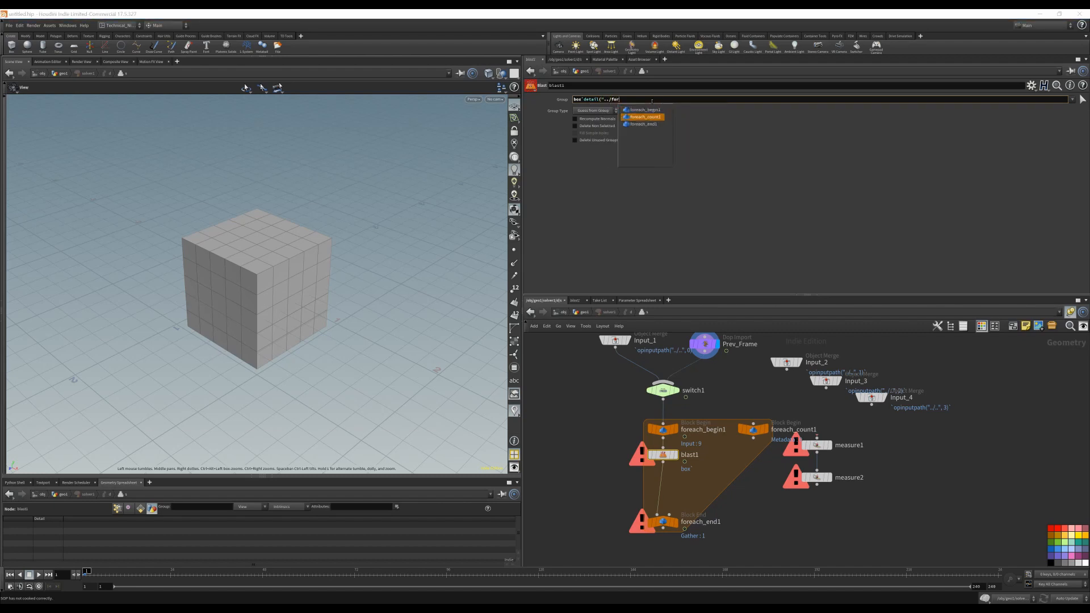
type("each_count1/\",")
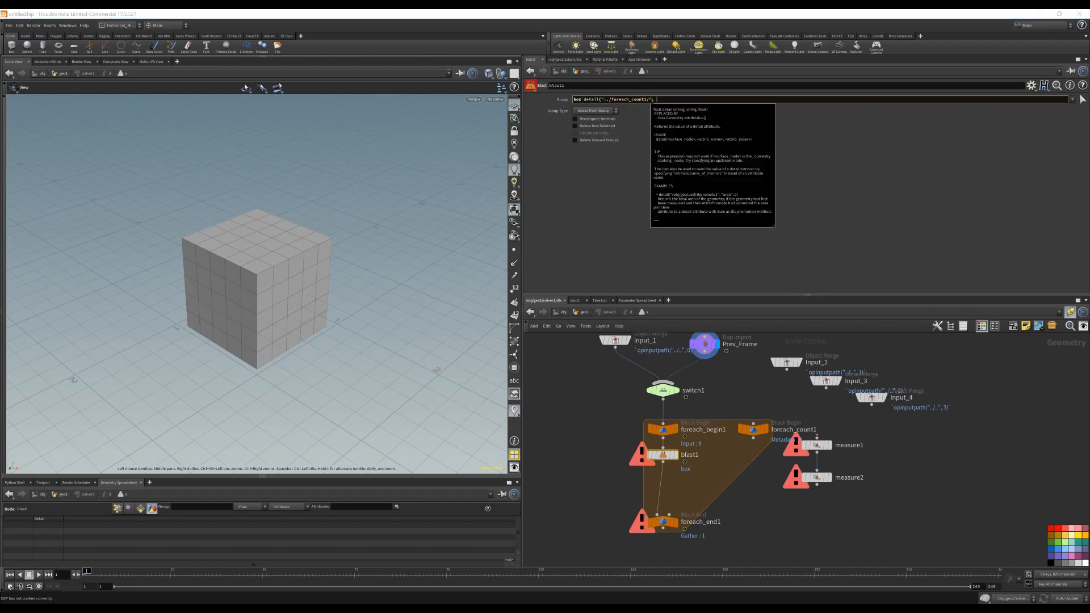
middle_click(754, 434)
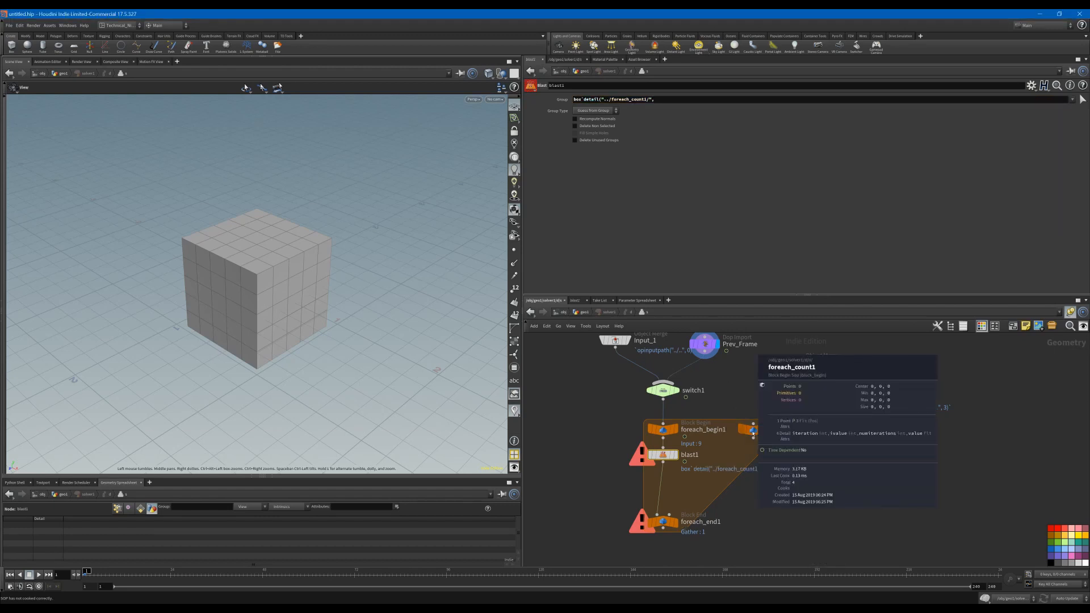
left_click(671, 99)
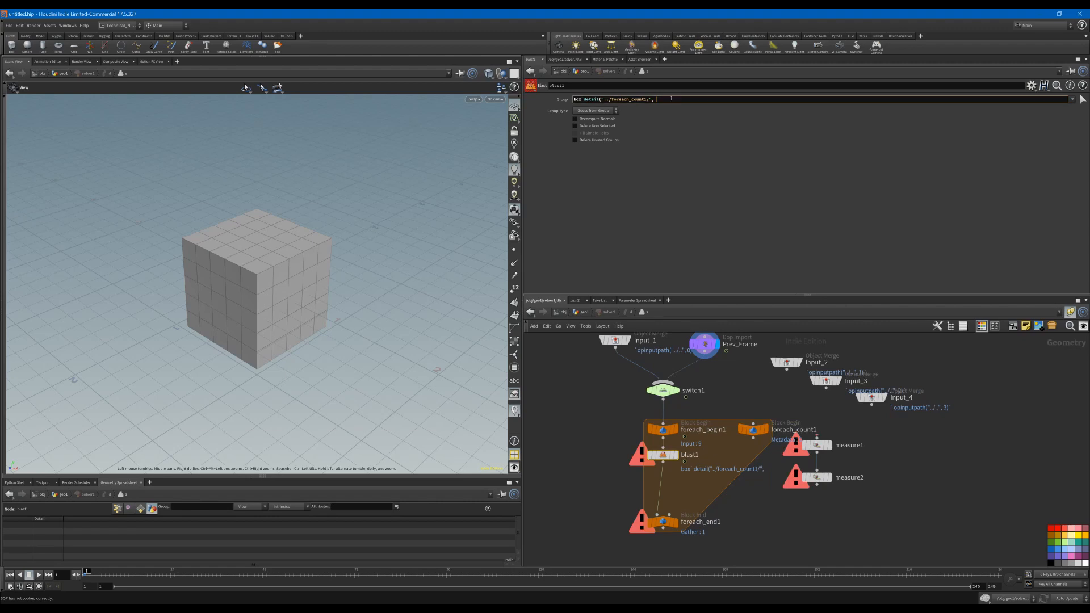
type("\"iteration\", 0)`")
key("Return")
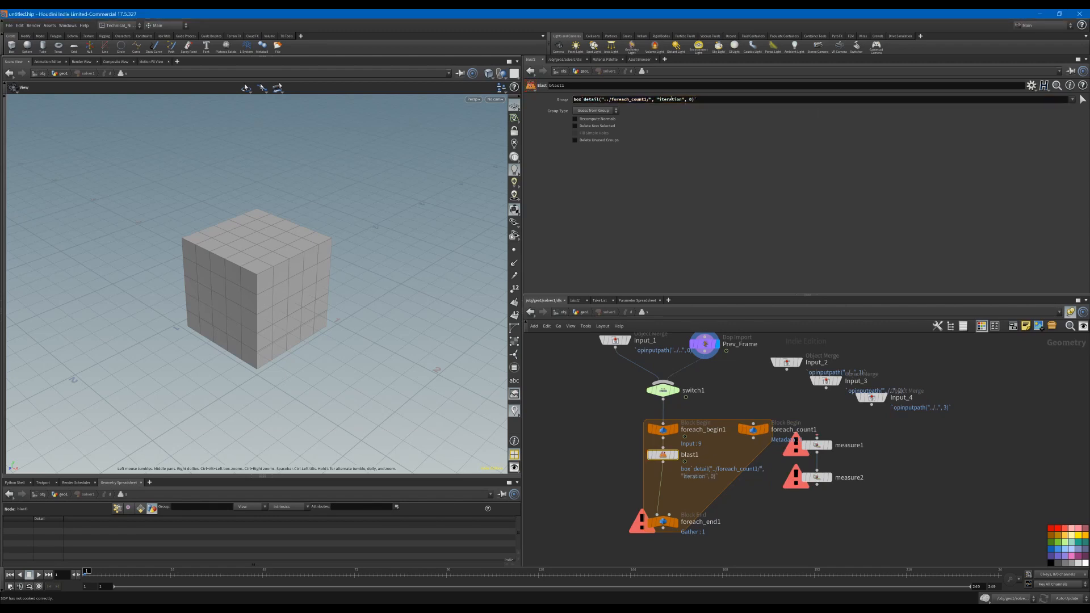
left_click(575, 126)
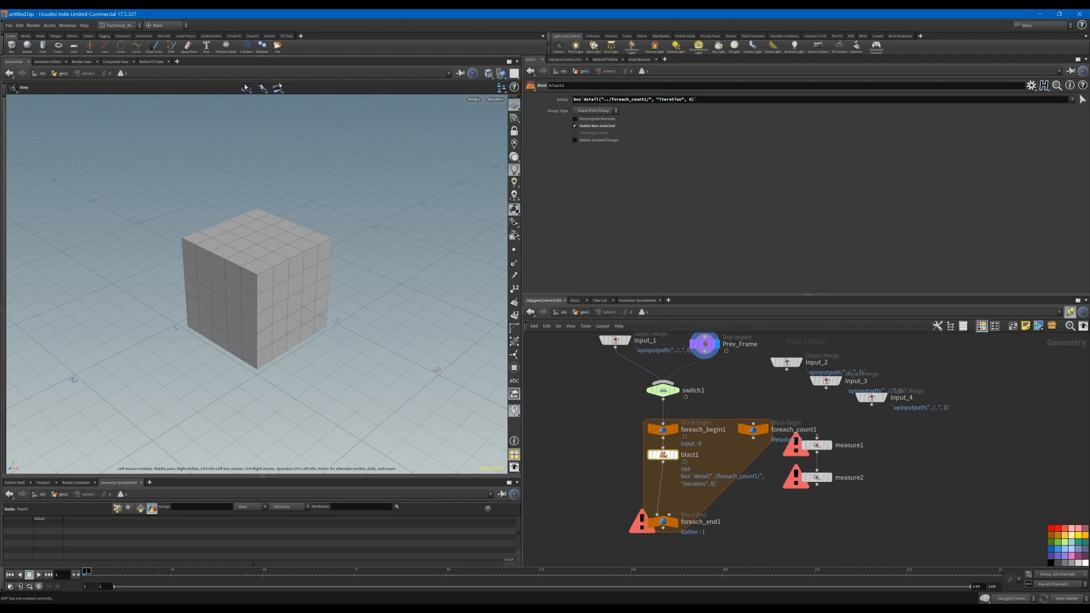
middle_click(665, 455)
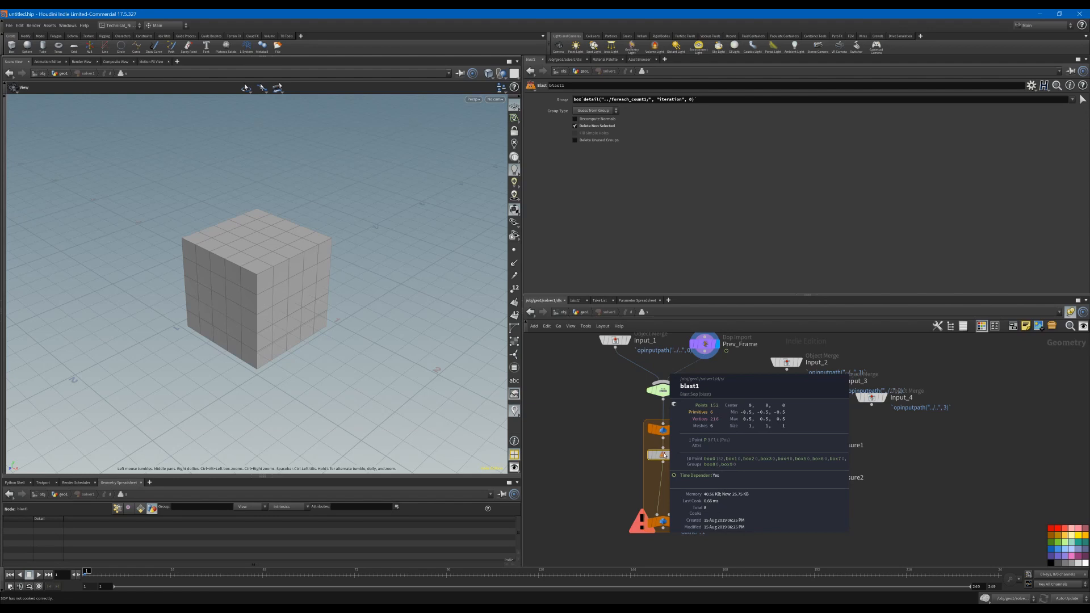
Insert measure1 and measure2 in sequence between the Blast node and foreach_end1, and show measure1's parameters.
middle_click_drag(760, 530, 765, 488)
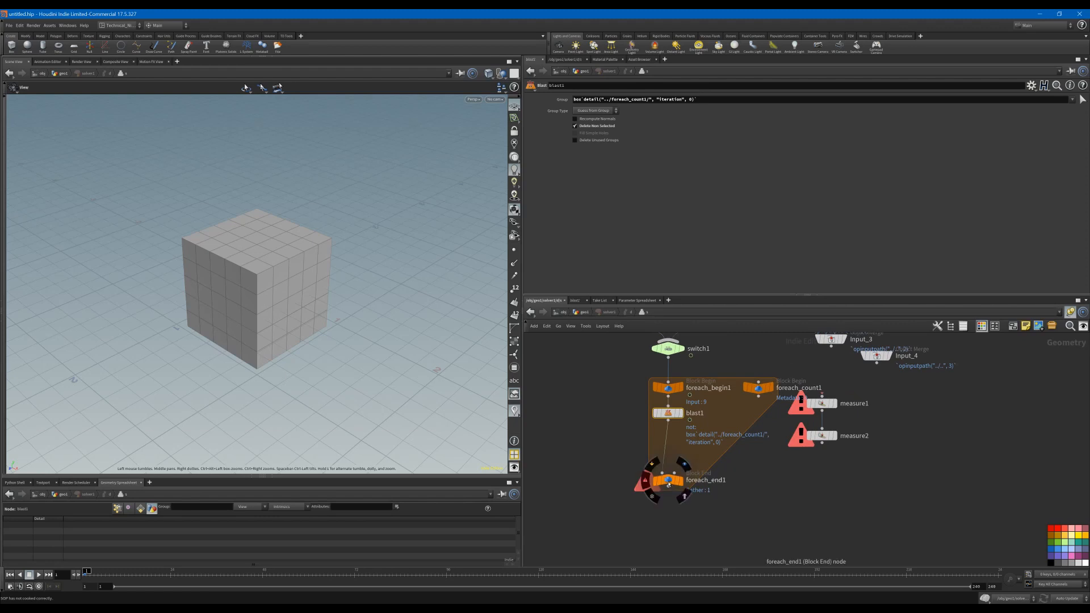
left_click_drag(669, 485, 668, 504)
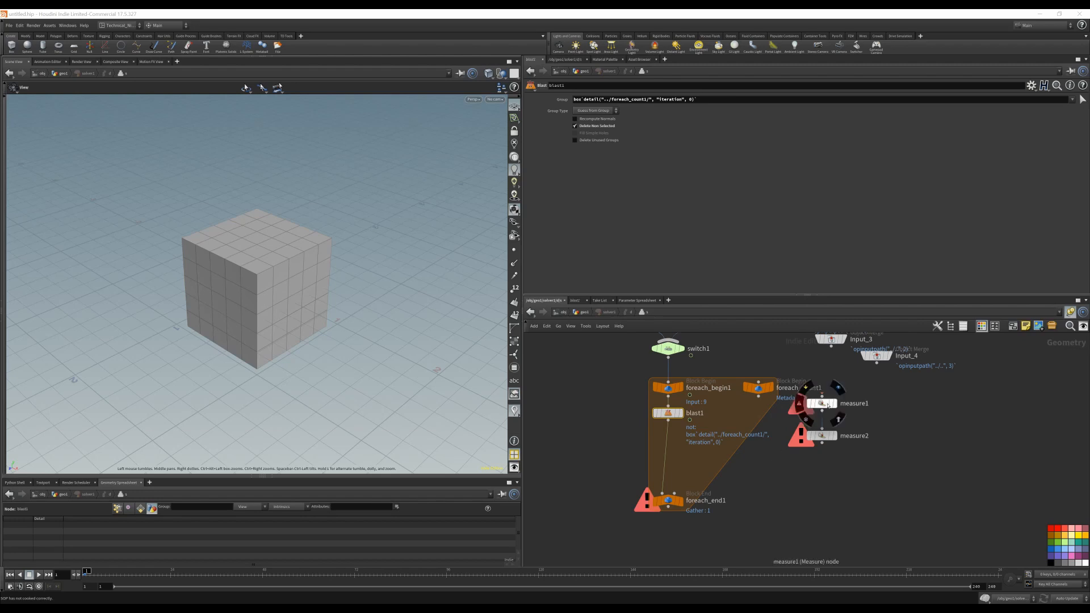
left_click_drag(822, 403, 674, 441)
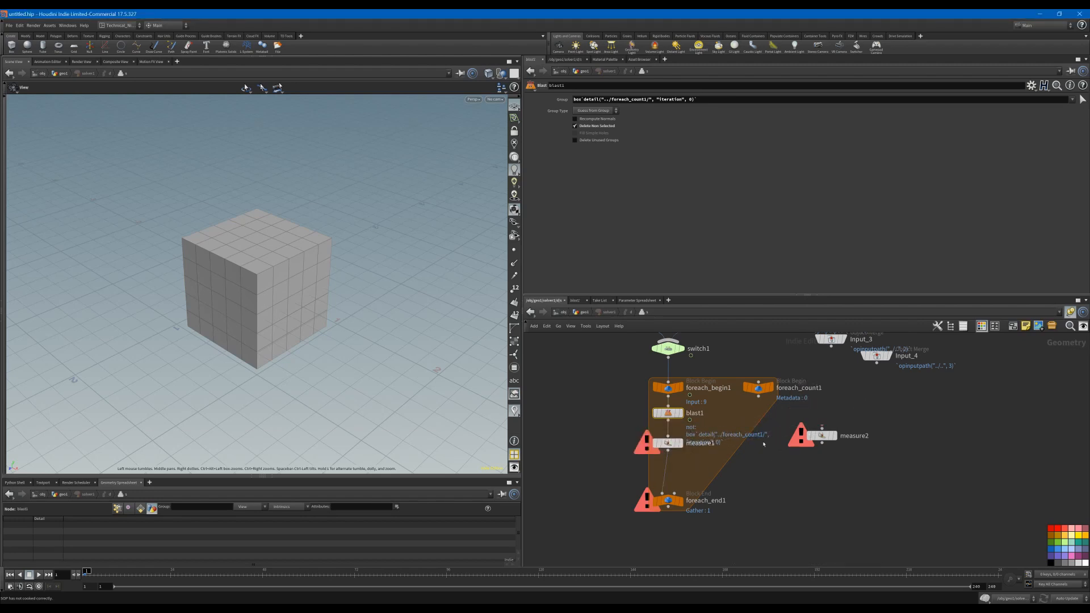
left_click_drag(822, 436, 669, 474)
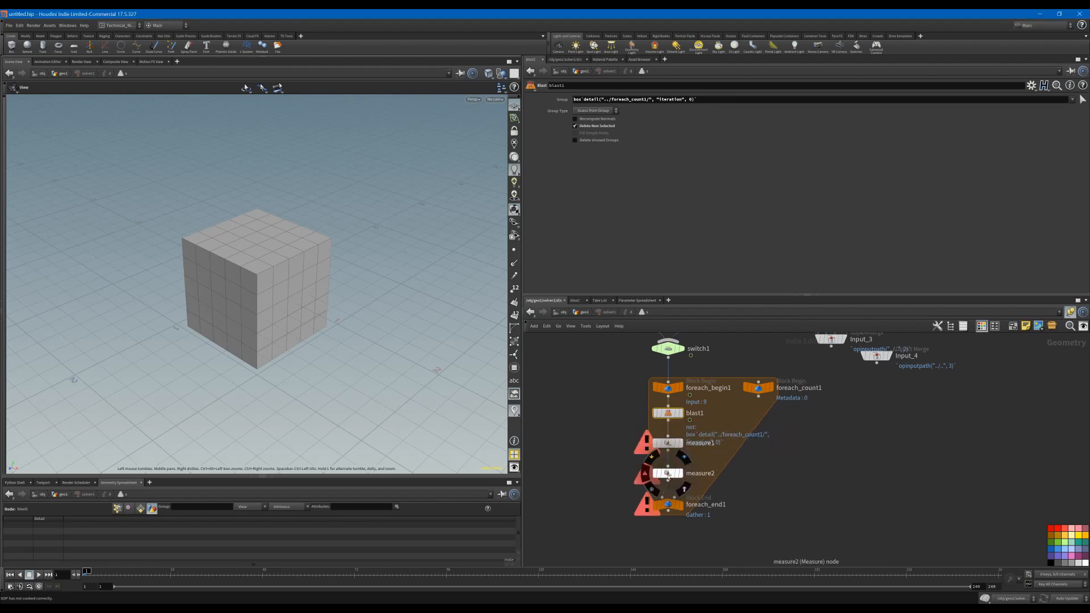
left_click(669, 443)
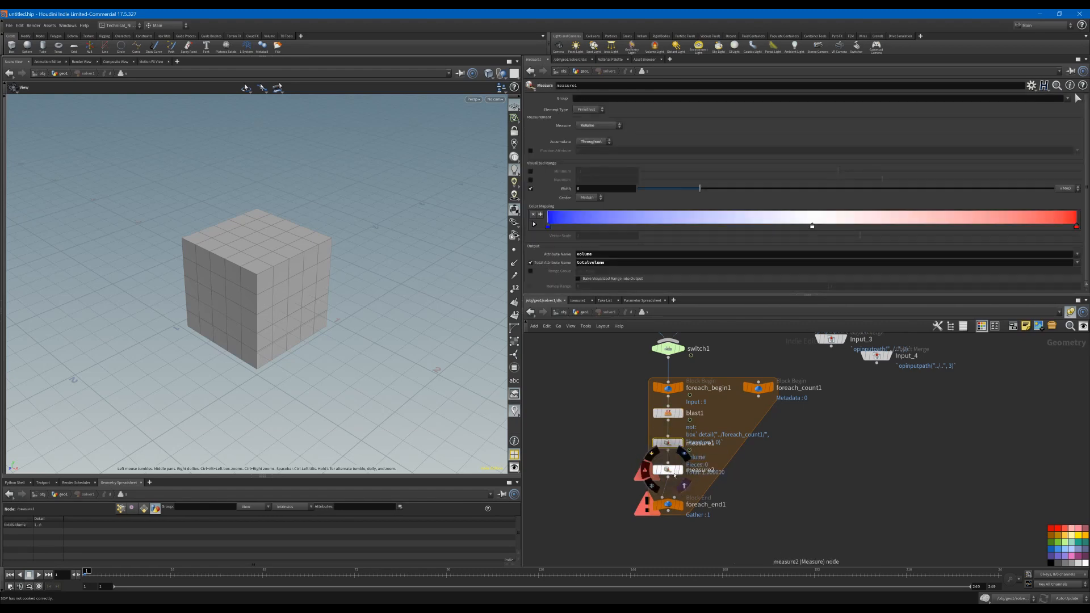
Move foreach_end1 further below measure2 to make room in the loop, and show measure2's parameters.
left_click(672, 507)
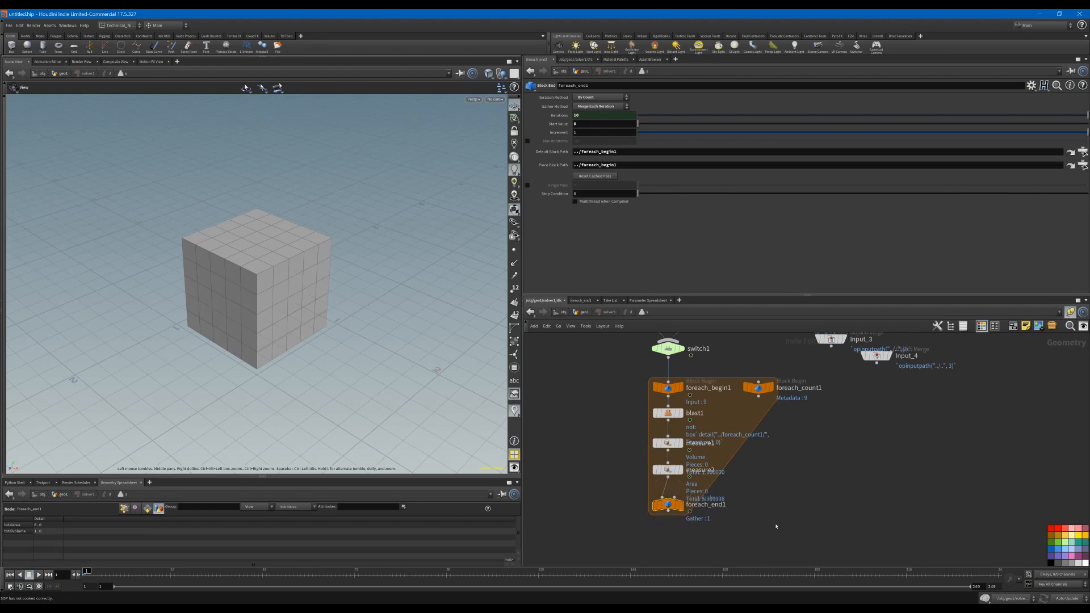
middle_click_drag(673, 510, 687, 476)
left_click_drag(683, 470, 682, 507)
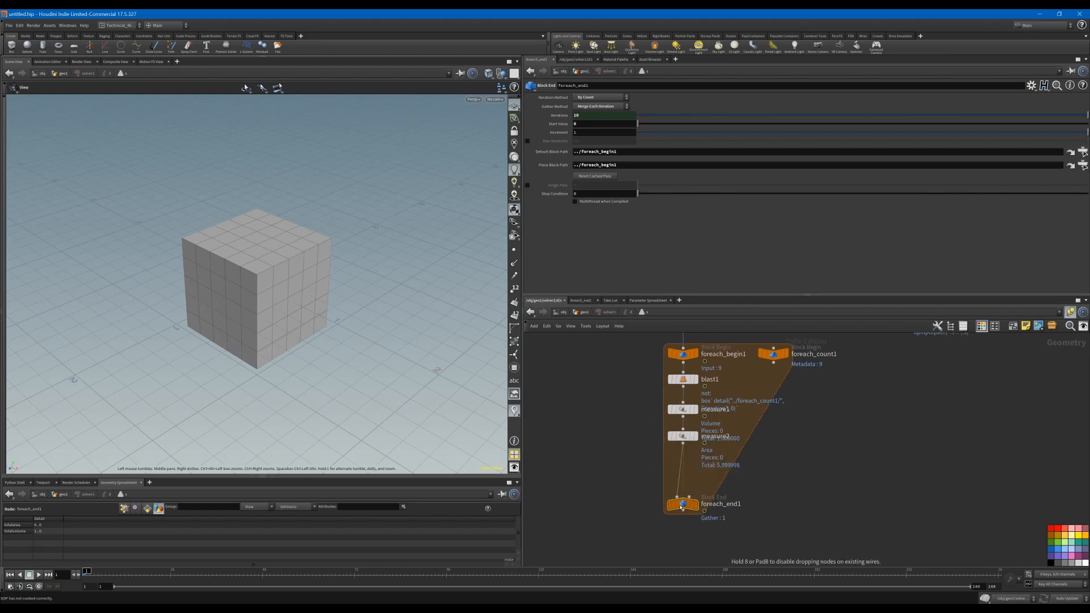
left_click(683, 437)
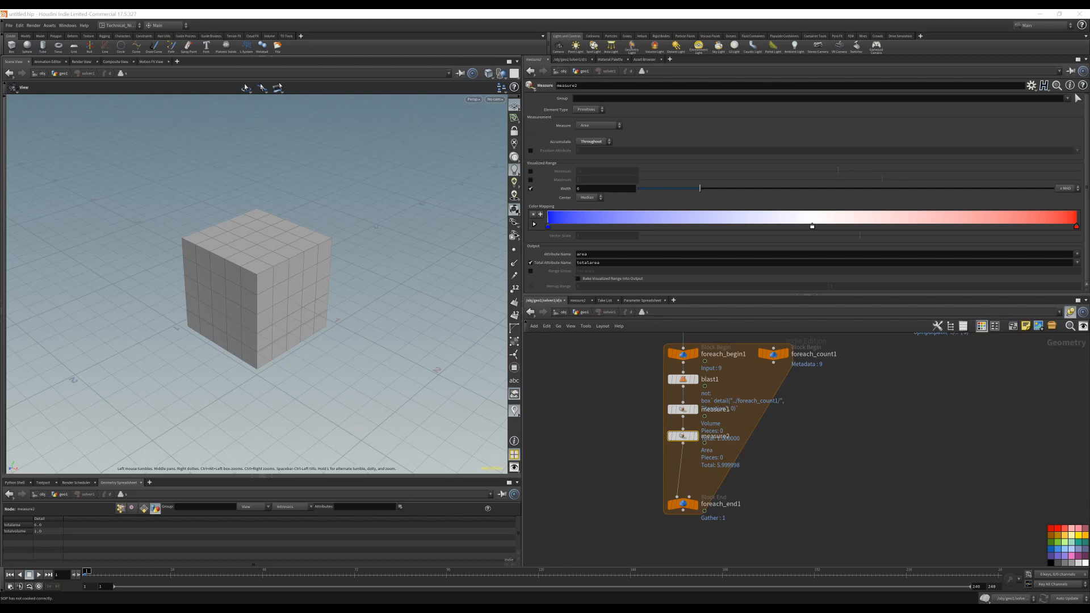
Add an Attribute Wrangle between measure2 and foreach_end1 in the loop.
left_click(809, 496)
key("Tab")
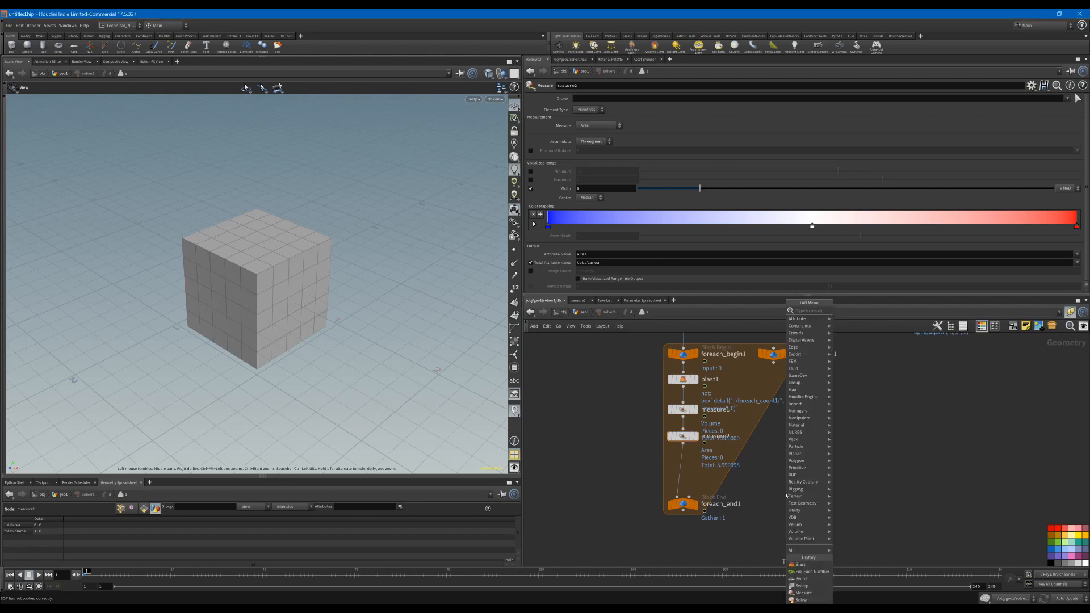
type("wr")
key("Return")
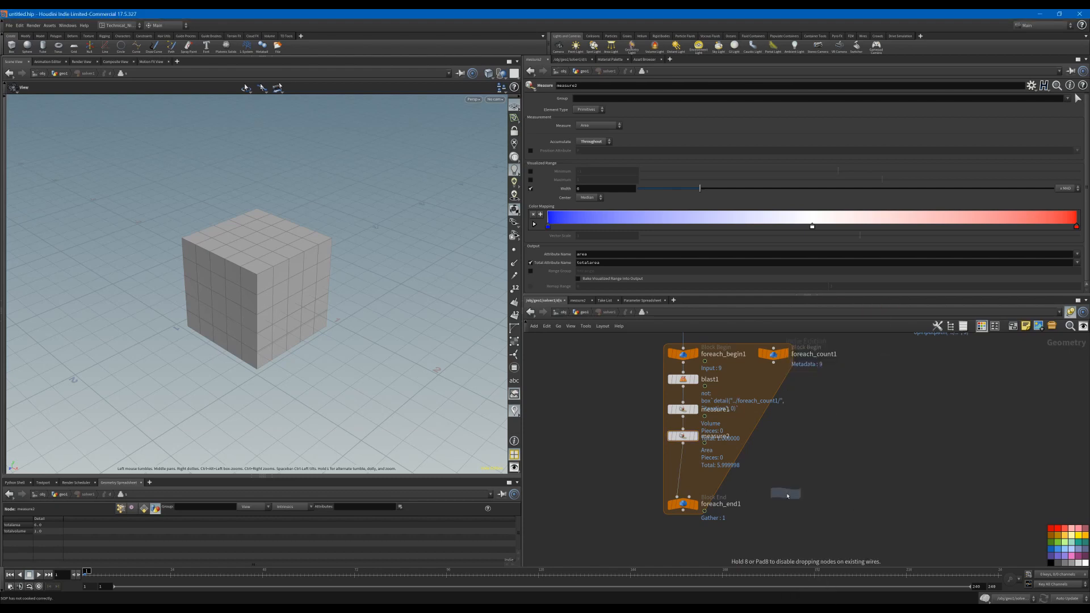
left_click(684, 467)
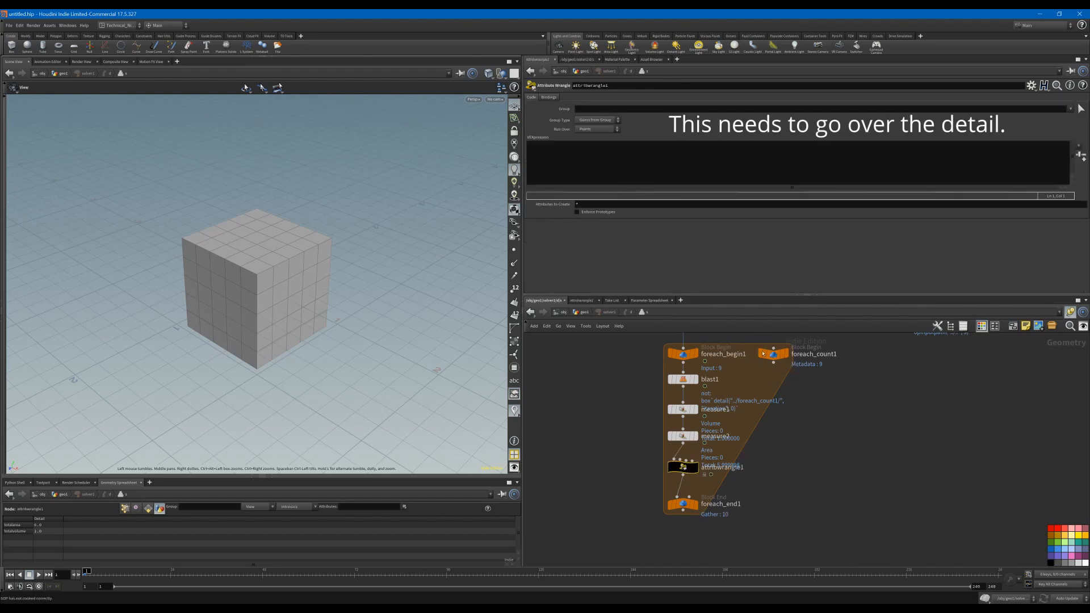
In the wrangle's VEX code, declare float area_score and float volume_score, and add float score = volume_score * area_score;.
left_click(715, 150)
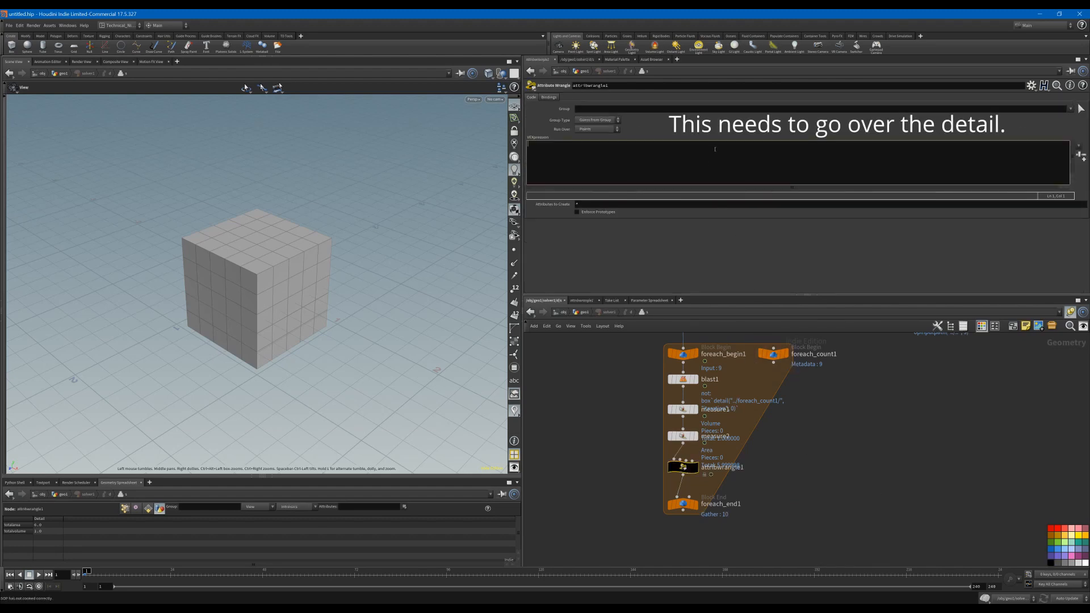
type("fl")
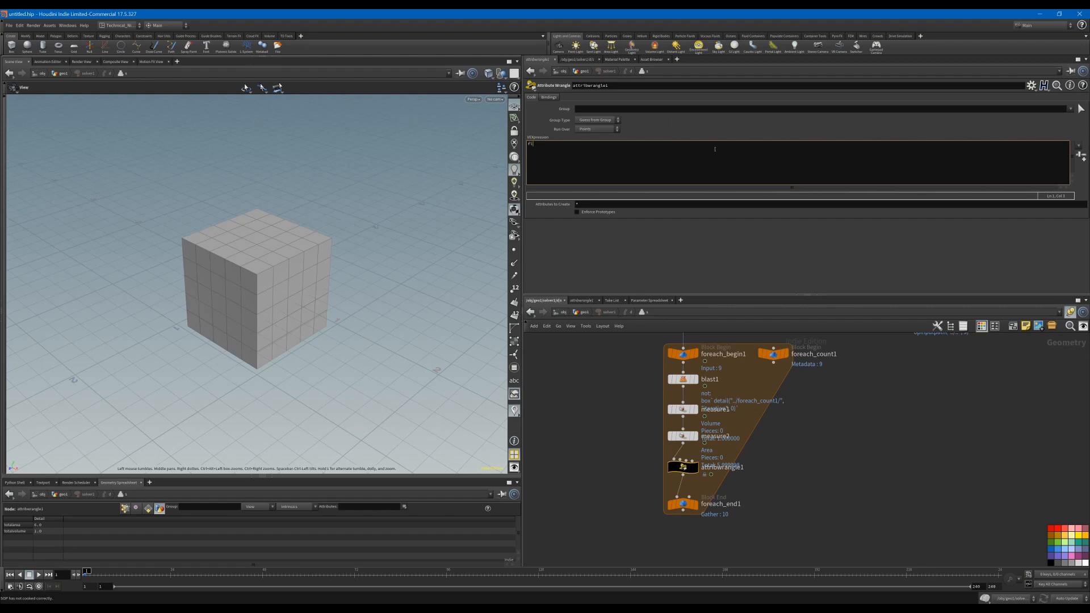
type("oat area_score; float volume_score;")
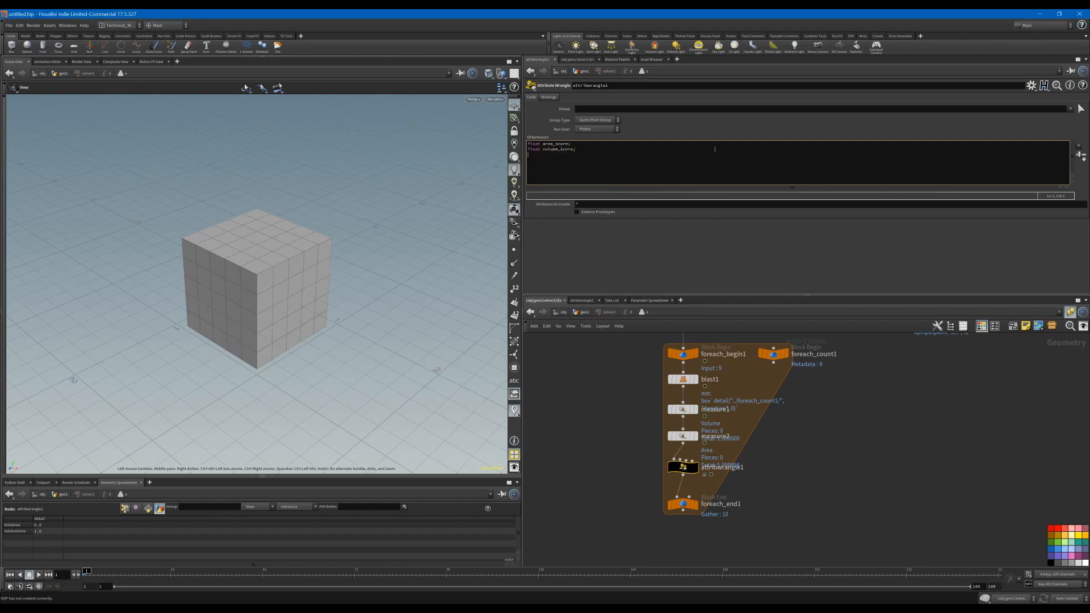
key("Return")
type("float sco")
type("re = volum")
type("e_sco")
type("re * area_c")
type("core;")
Add int interation = chi("iteration"); above string name = sprintf("box%d", iteration); in the VEX code, and create the Iteration parameter.
type("string name")
type("= sprintf(\"box%d\", iter")
type("ation);")
key("Return")
type("int inte")
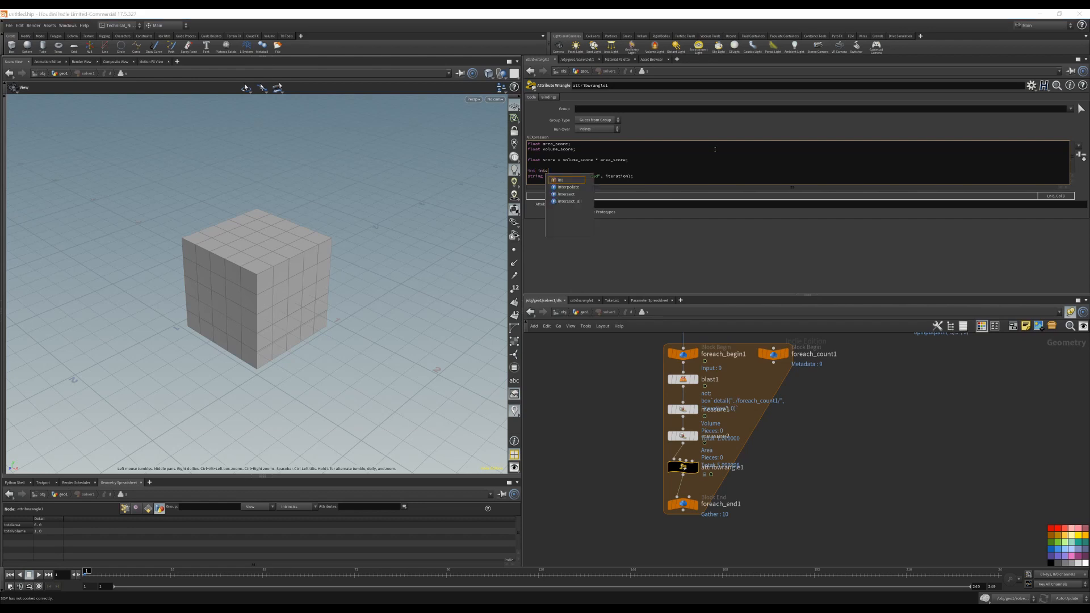
type("ration = chi(")
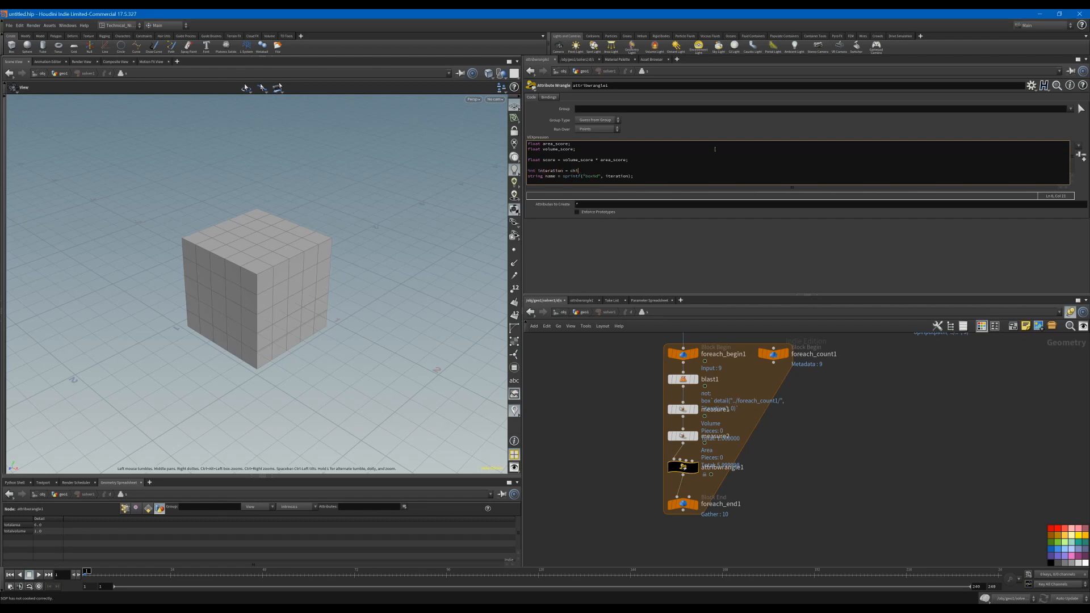
key("BackSpace")
key("BackSpace")
type("\"iteration\")")
left_click(1081, 155)
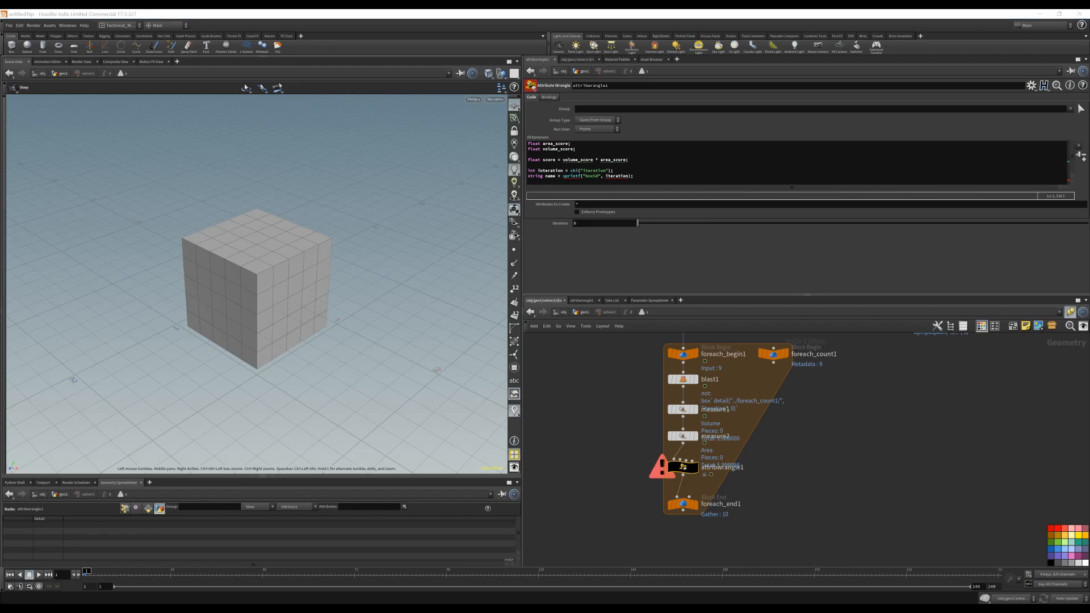
Set the wrangle's Iteration parameter to the expression detail("../foreach_count1/", "iteration", 0) and show its evaluated value.
left_click(631, 224)
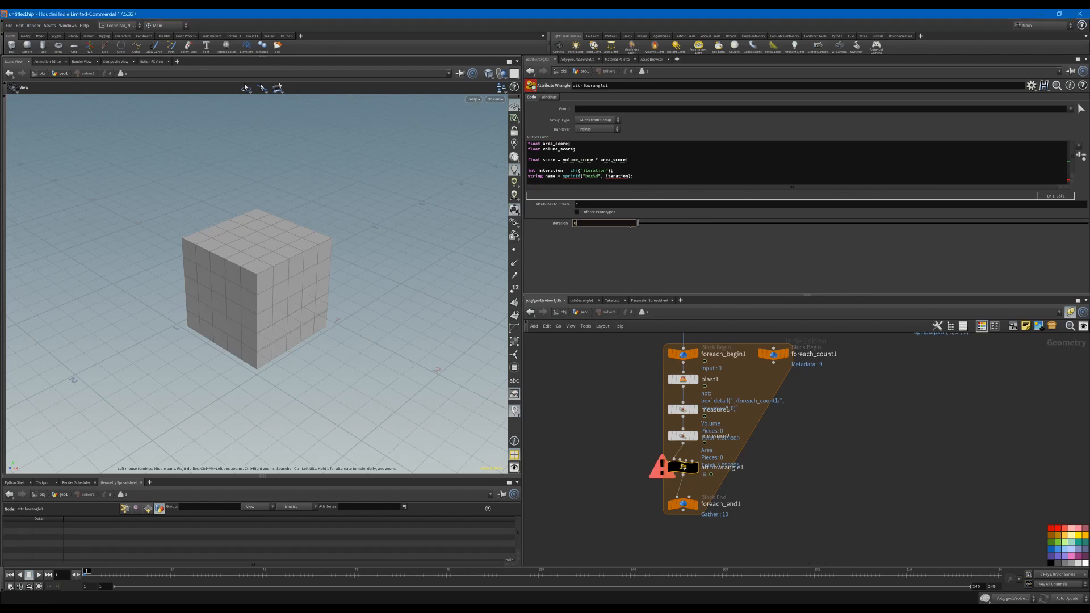
key("BackSpace")
type("detail")
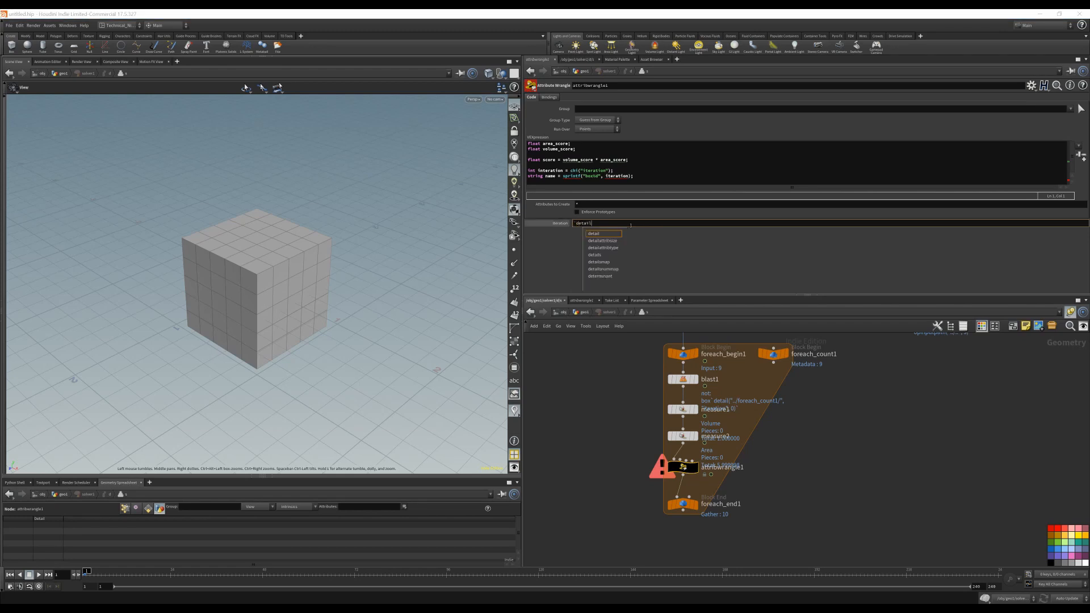
type("(\"..")
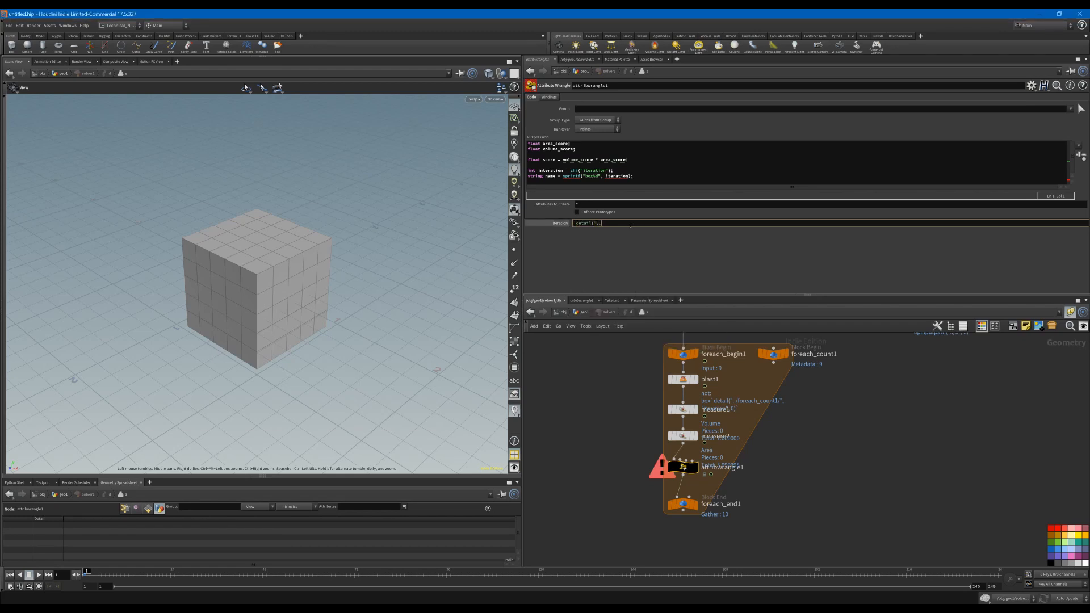
type("/foreach_count1/\", \"iteration\"")
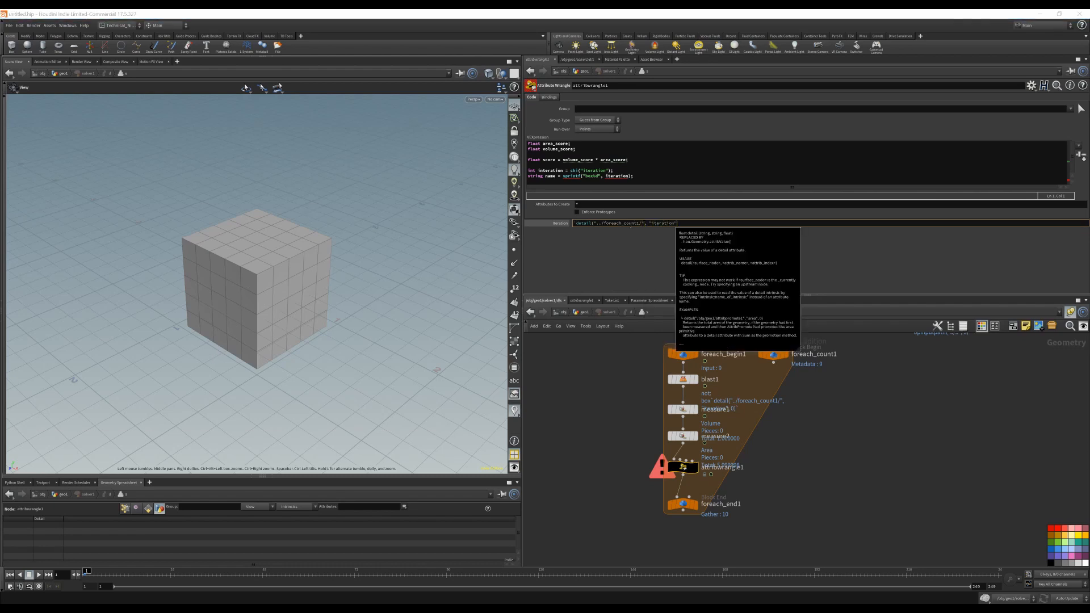
type(", 0)")
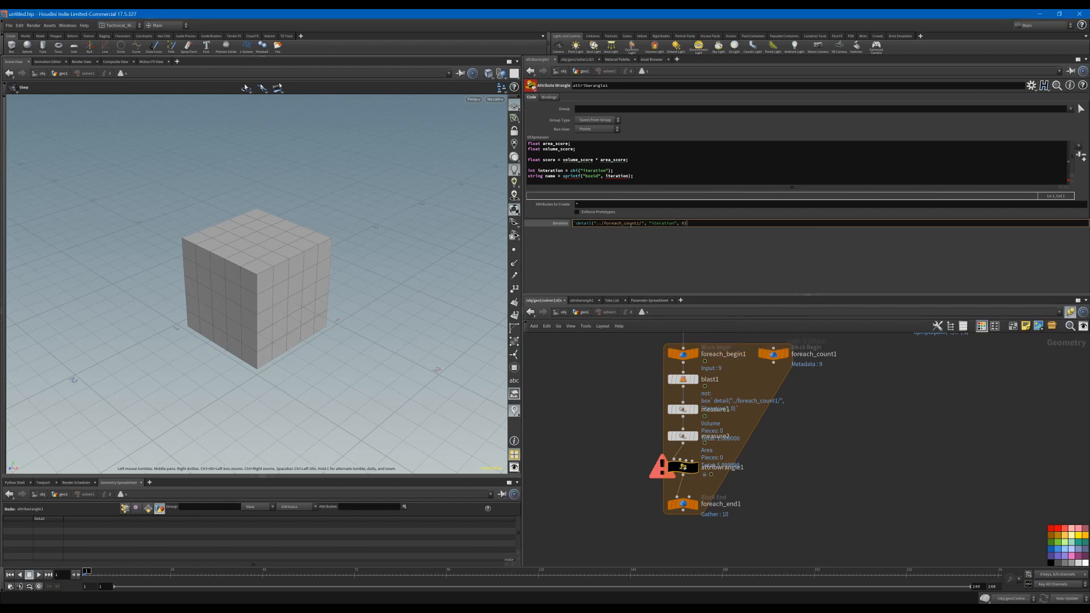
key("Return")
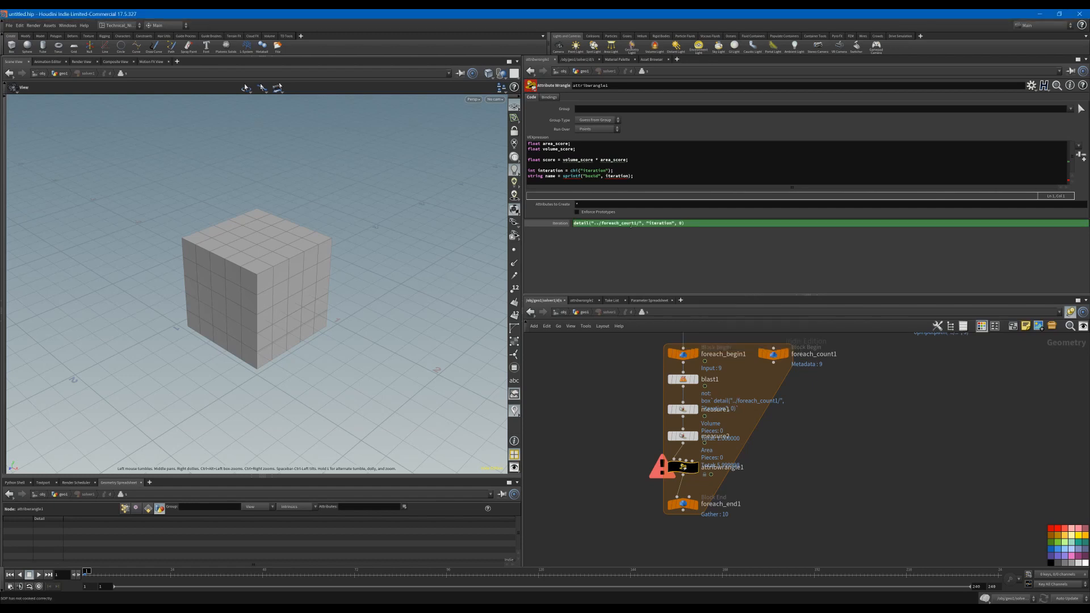
left_click(559, 223)
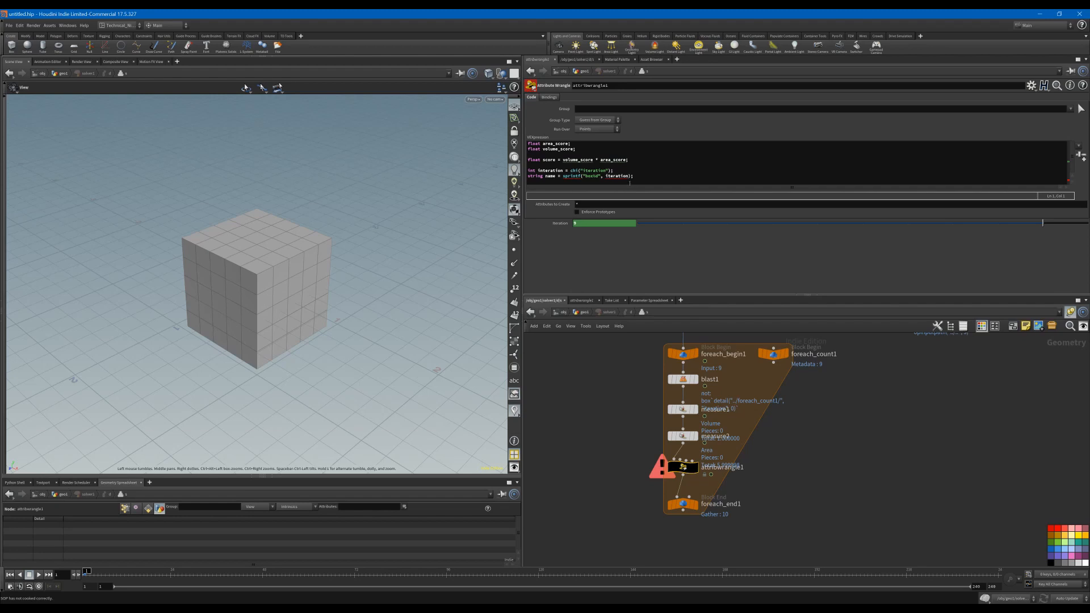
Check attribwrangle1's error details and initialize both area_score and volume_score to 0 in the VEX code.
left_click(620, 180)
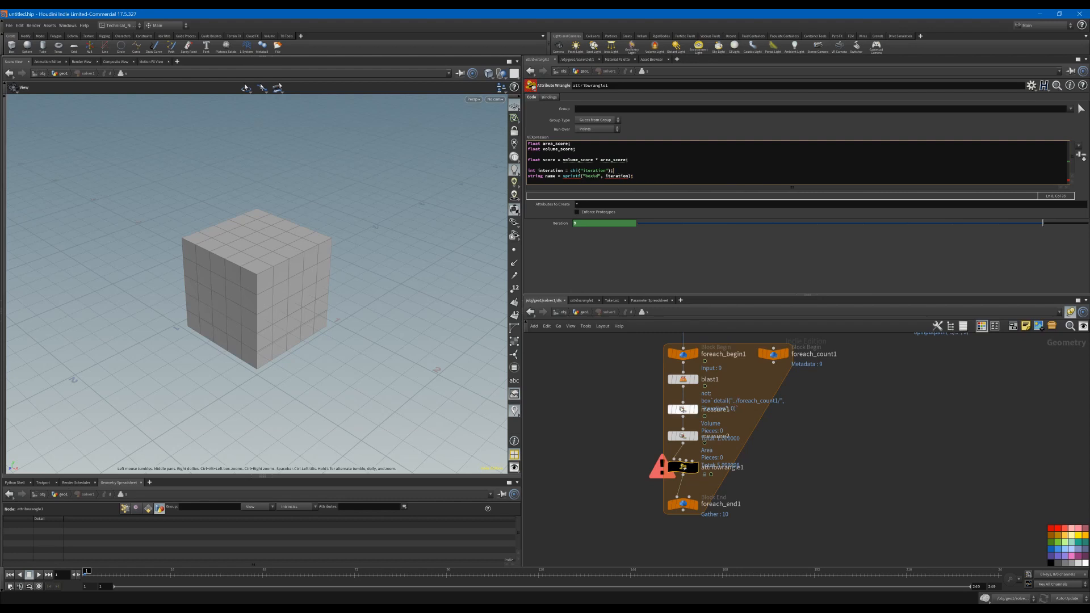
middle_click(683, 472)
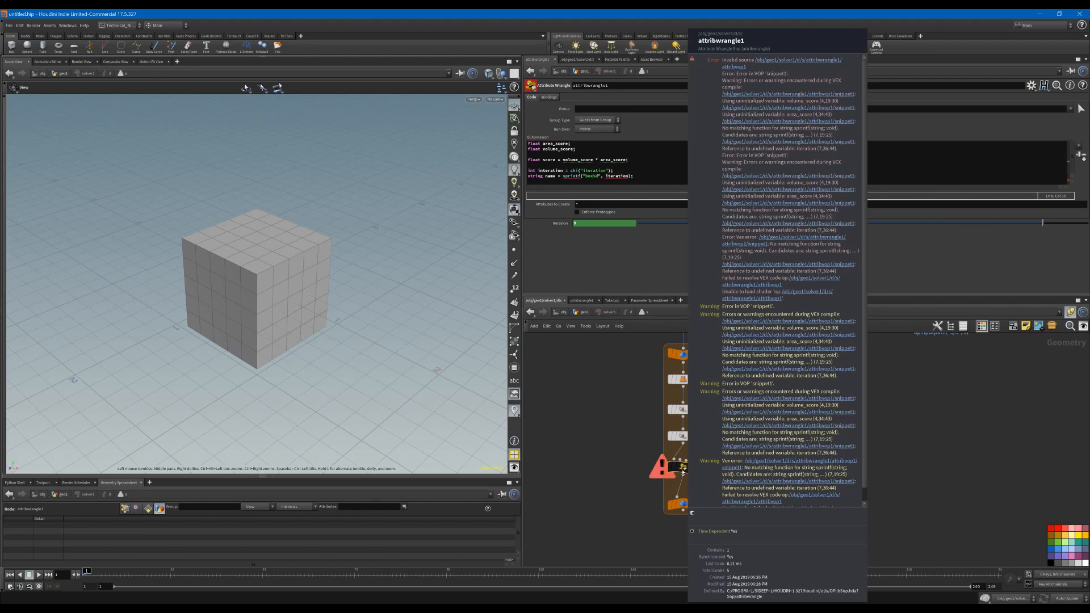
left_click(613, 145)
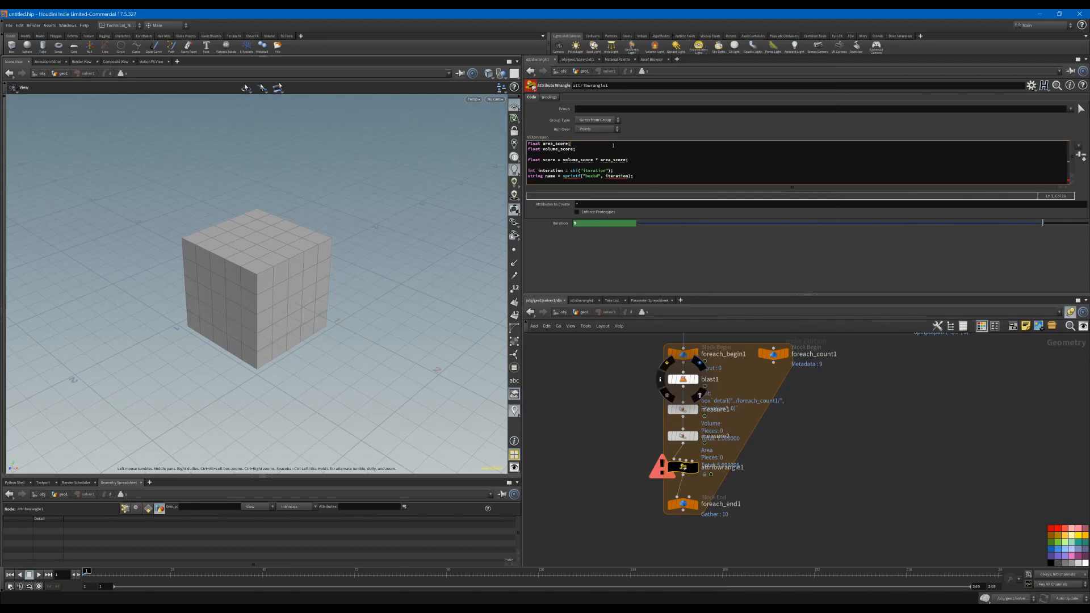
type("= 0")
type(" =")
left_click(625, 277)
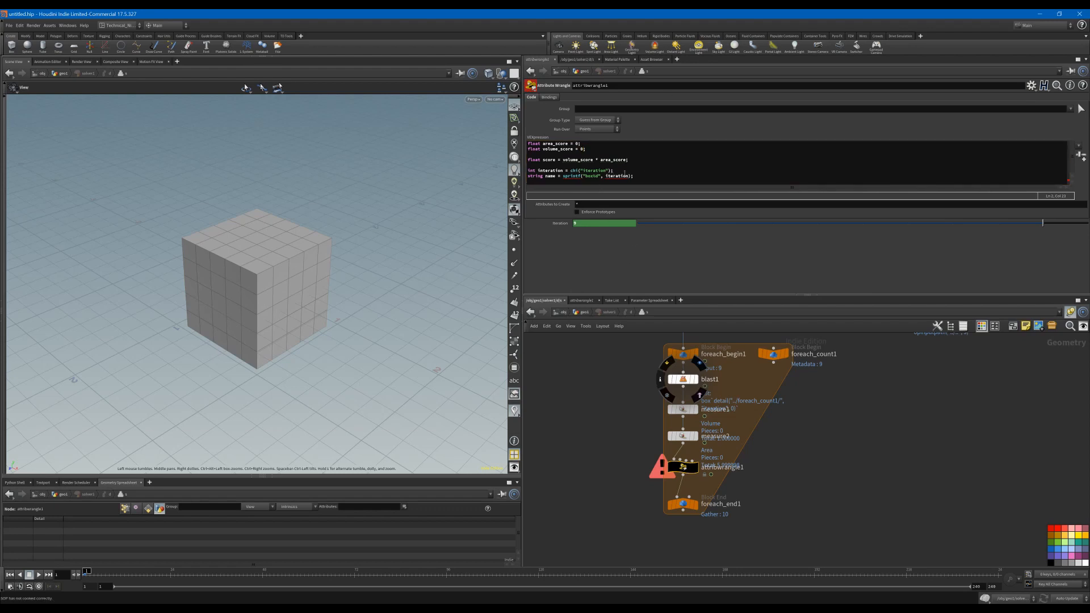
Review attribwrangle1's remaining errors and correct the misspelled integer variable name to iteration.
left_click(583, 177)
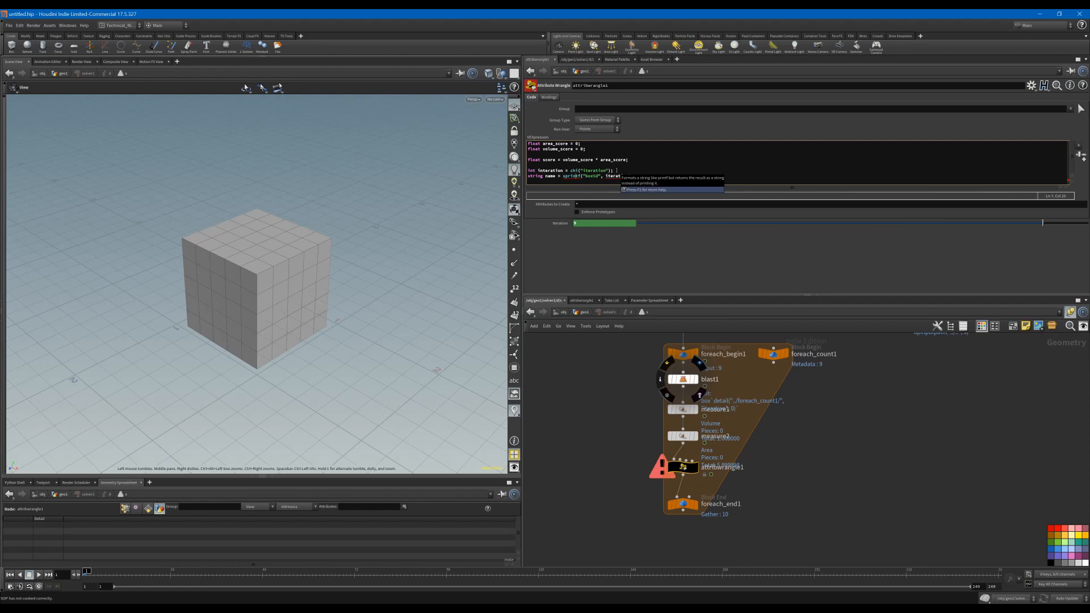
left_click(616, 170)
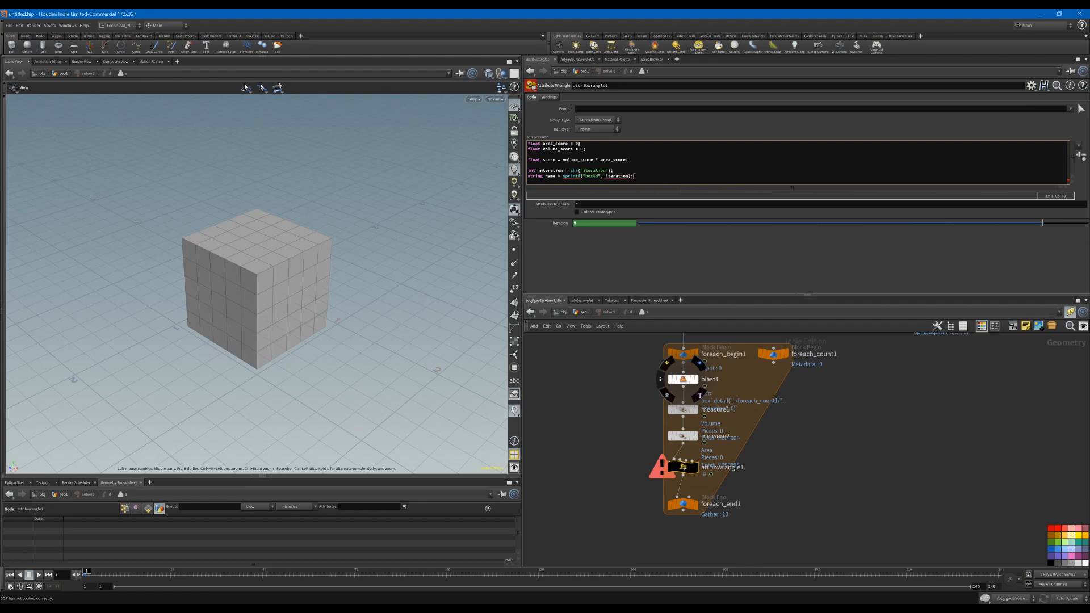
middle_click(685, 470)
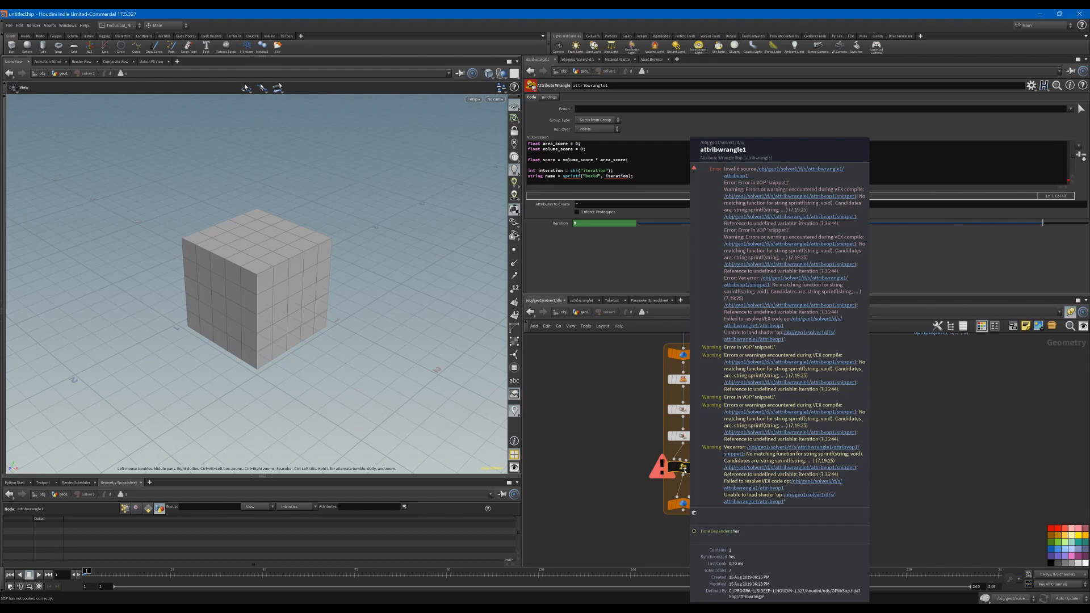
left_click(540, 171)
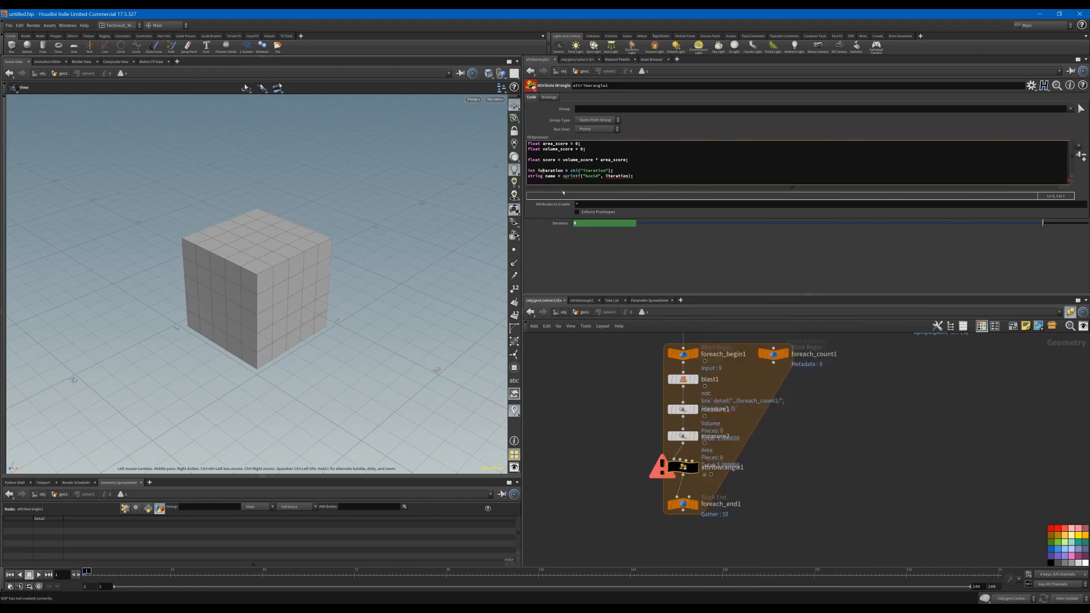
key("BackSpace")
left_click(650, 267)
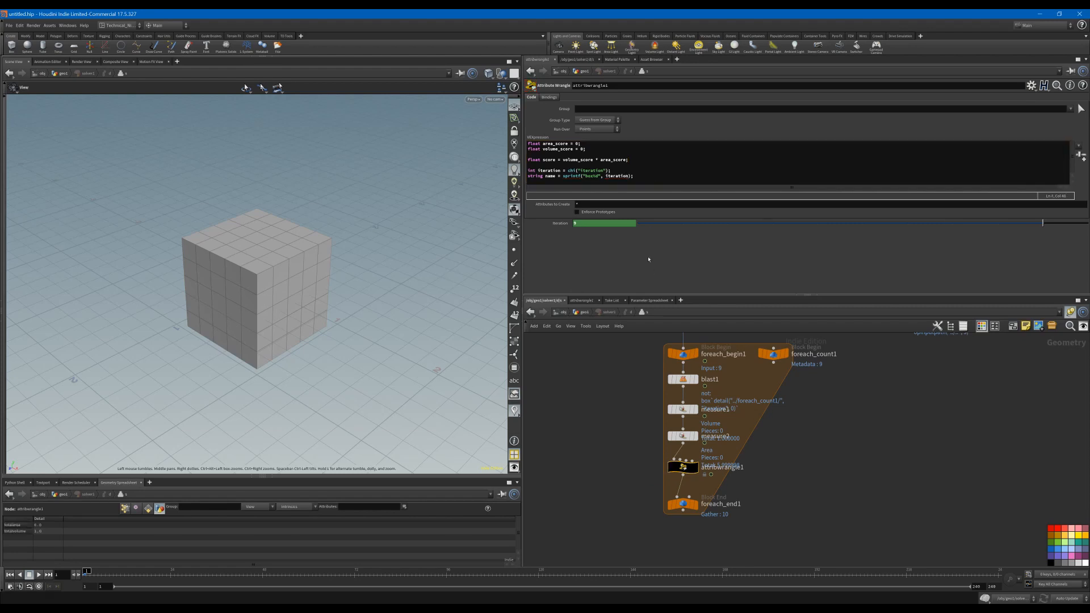
Add a setdetailattrib(geoself(), name, score) call below the name line to store the score as a detail attribute.
left_click(645, 176)
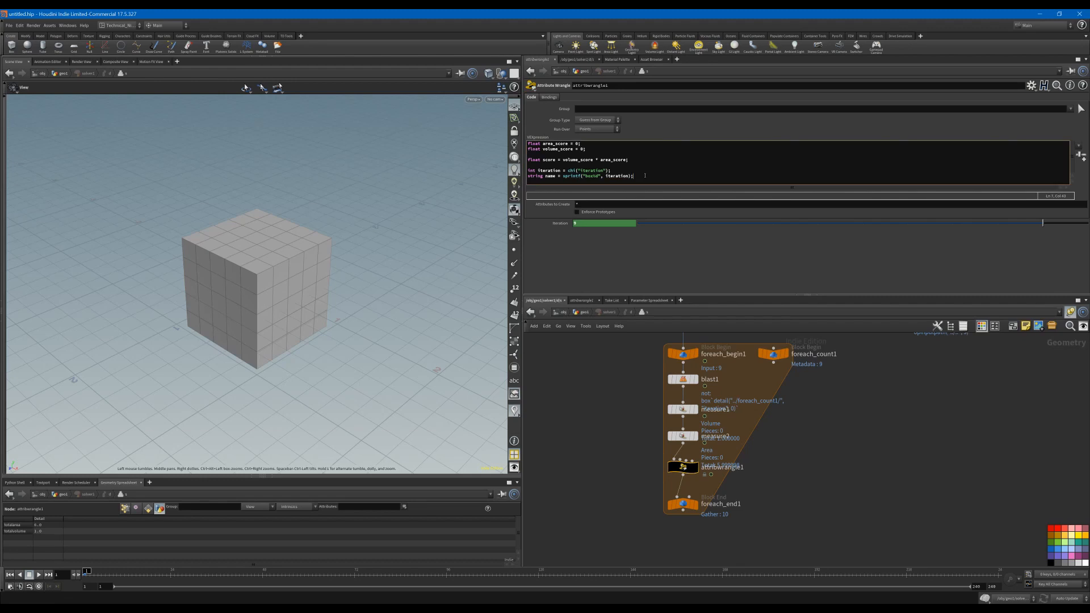
key("Return")
type("s")
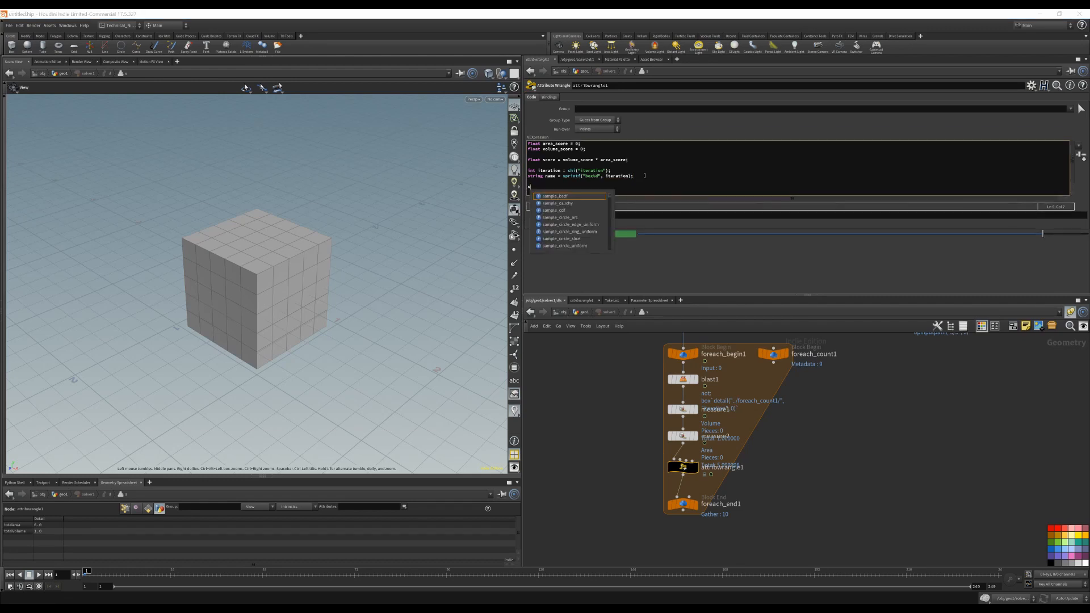
type("etdetai")
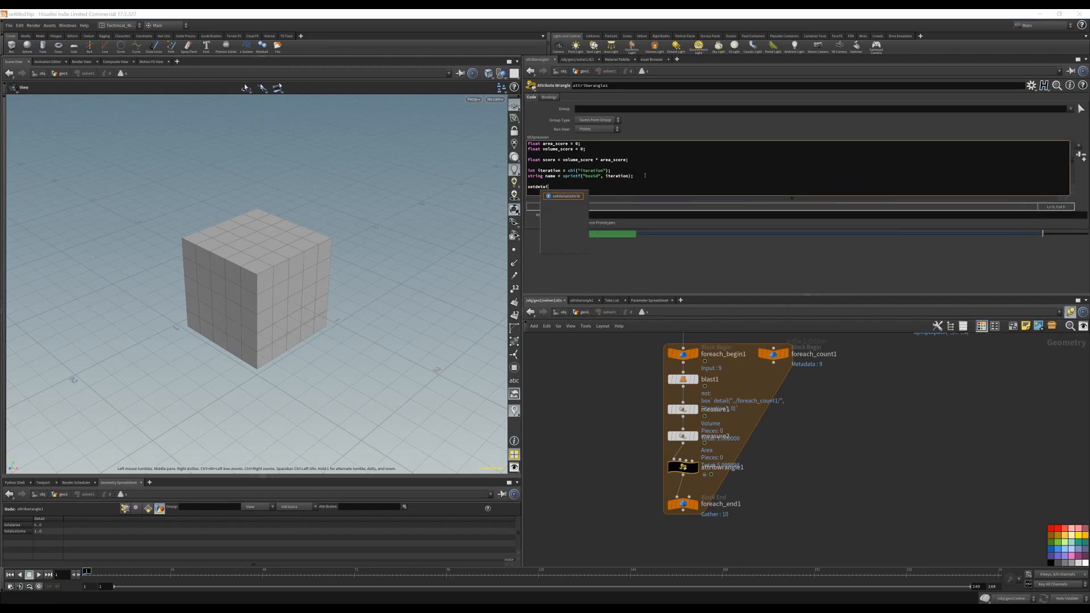
key("Return")
type("(geoself")
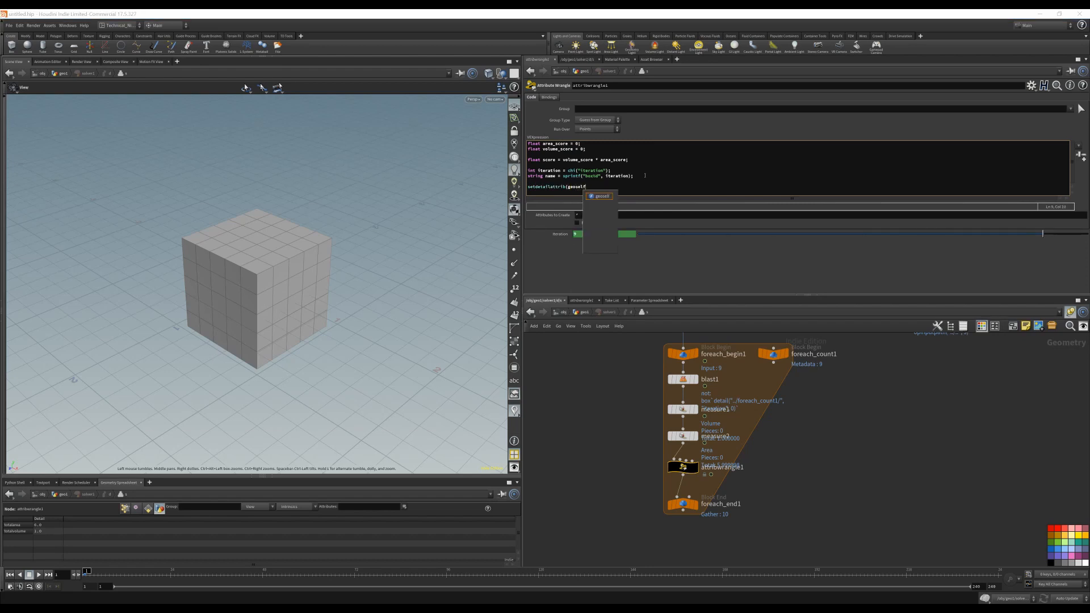
type("(), na")
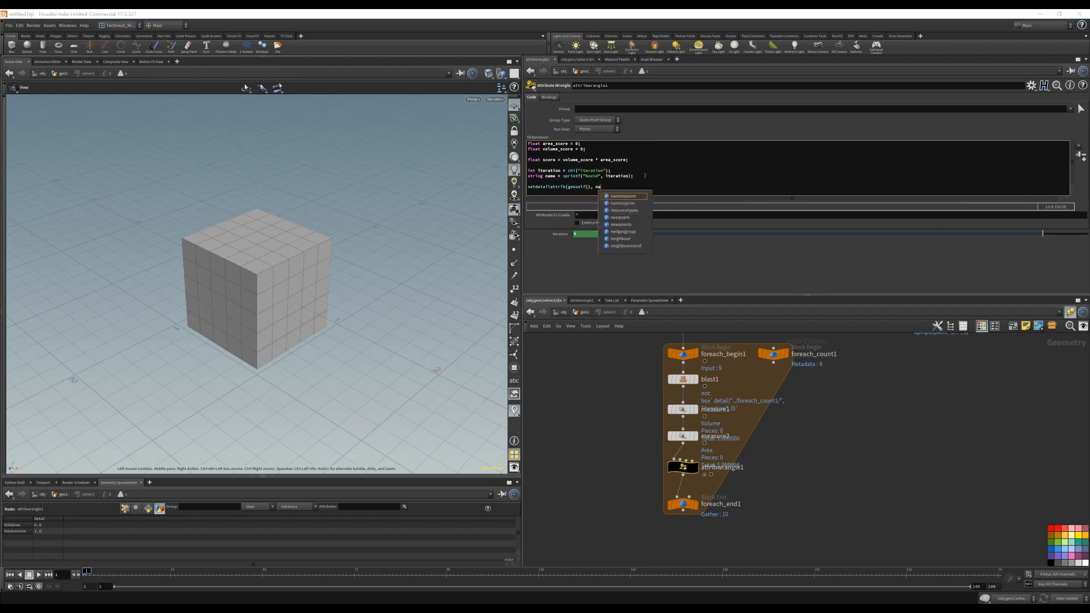
type("me, score")
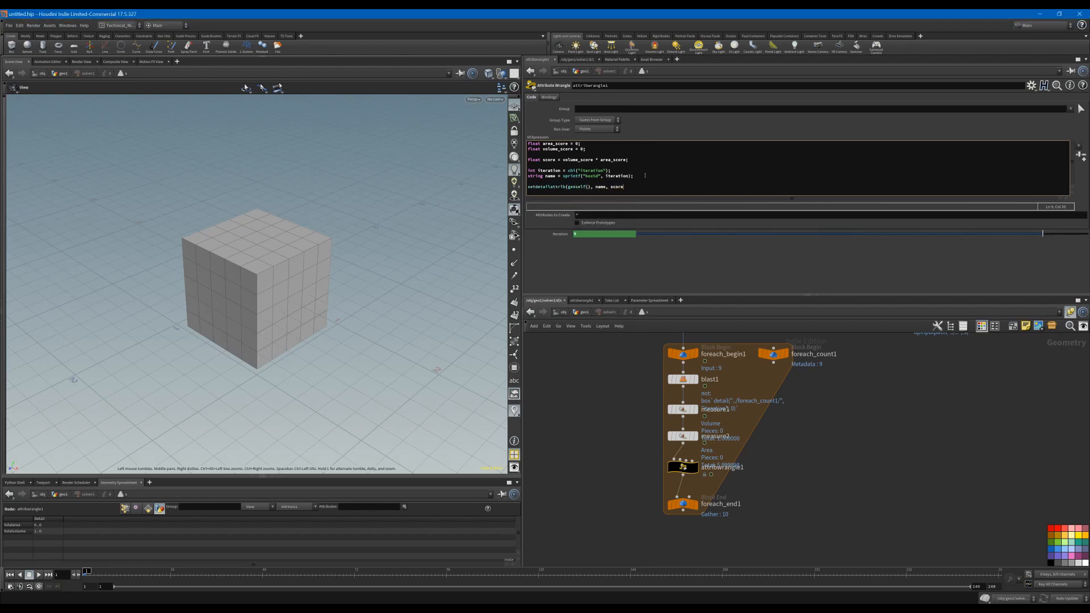
Set area_score to fit(abs(4.84 - f@totalarea), 0, 4, 1, 0) and volume_score to fit(abs(1.0 - f@totalvolume), 0, 2, 1, 0), and apply the code.
key("Up")
key("Up")
key("Up")
key("Up")
key("Up")
key("Up")
key("Up")
key("Up")
key("BackSpace")
type("abs(4.04 - f")
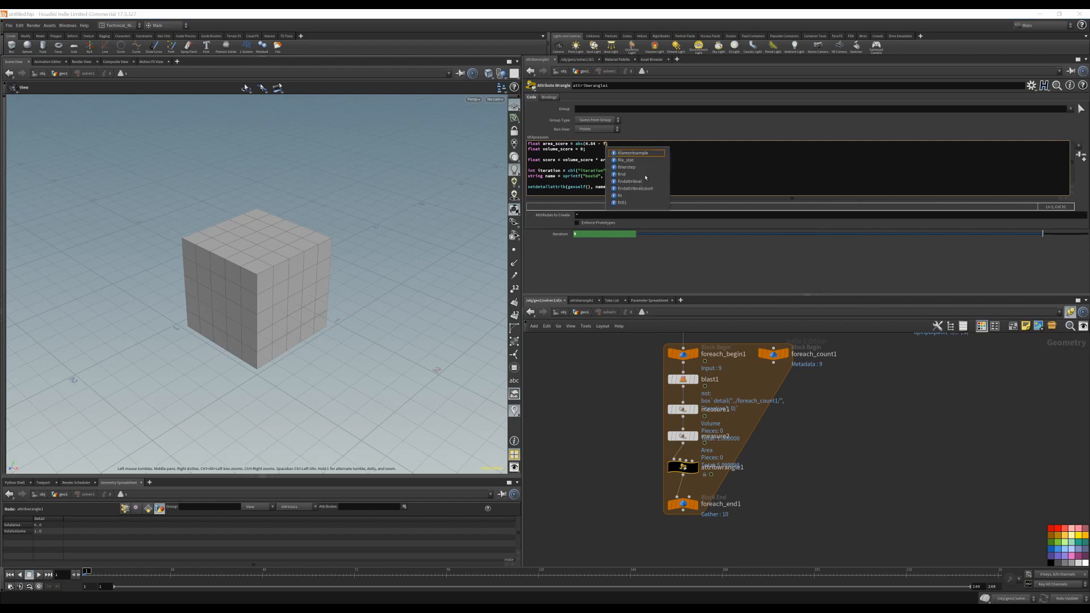
type("@area);")
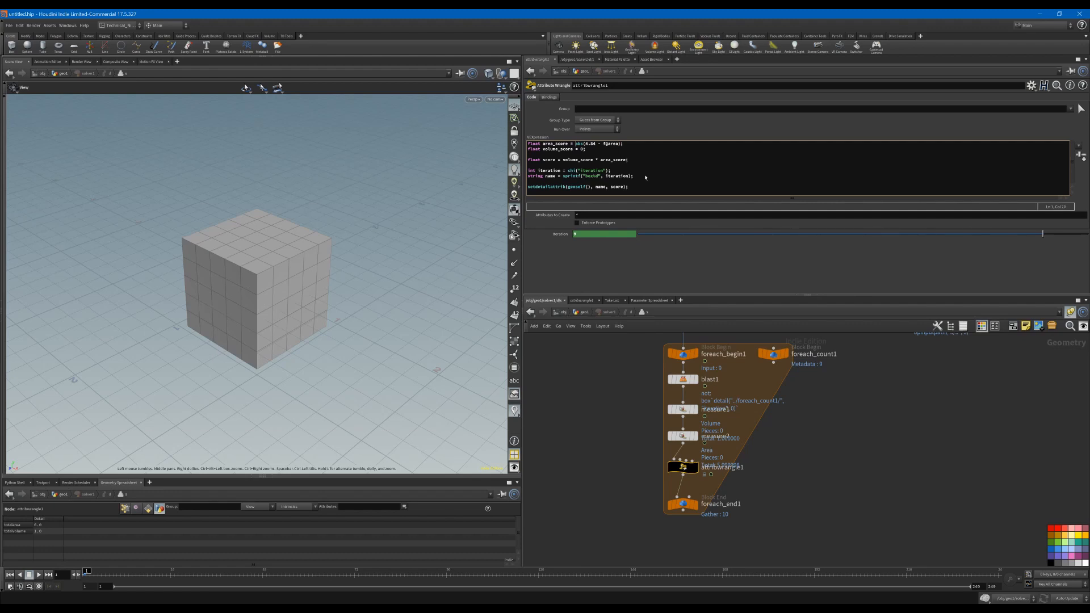
type("fit(")
type(");it(abs(1.0 - f@totaltotalvo")
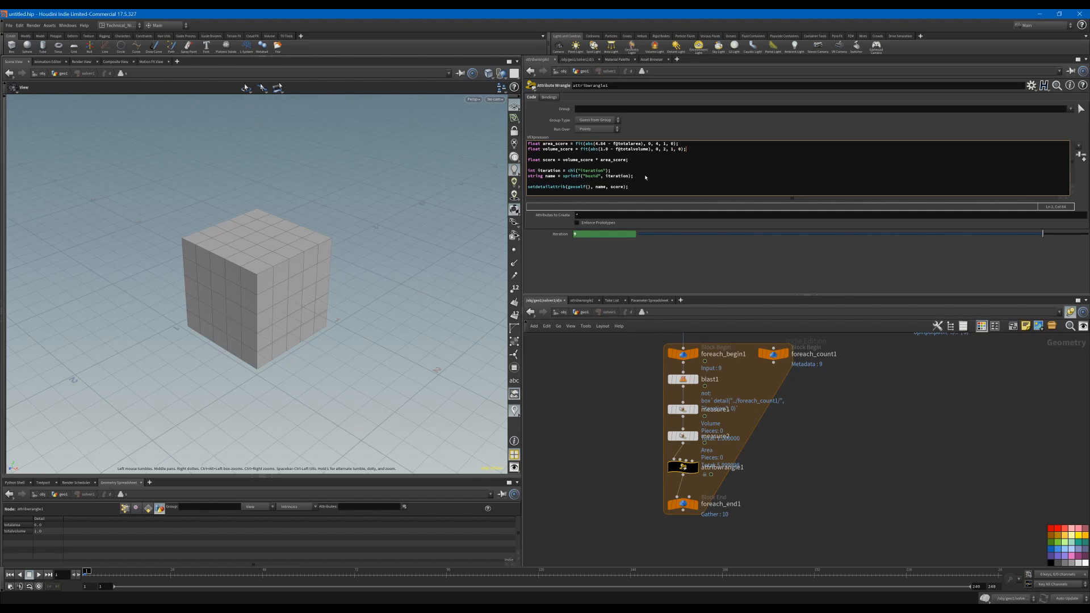
left_click(593, 413)
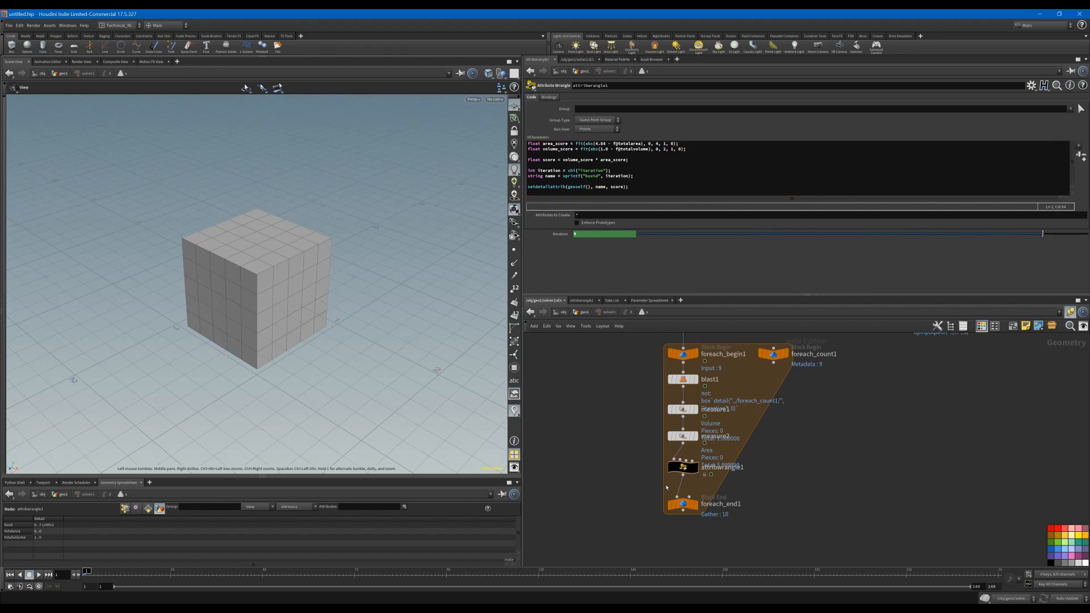
Inspect the box score detail attributes gathered by foreach_end1, and shift attribwrangle1 slightly down inside the loop.
left_click(679, 503)
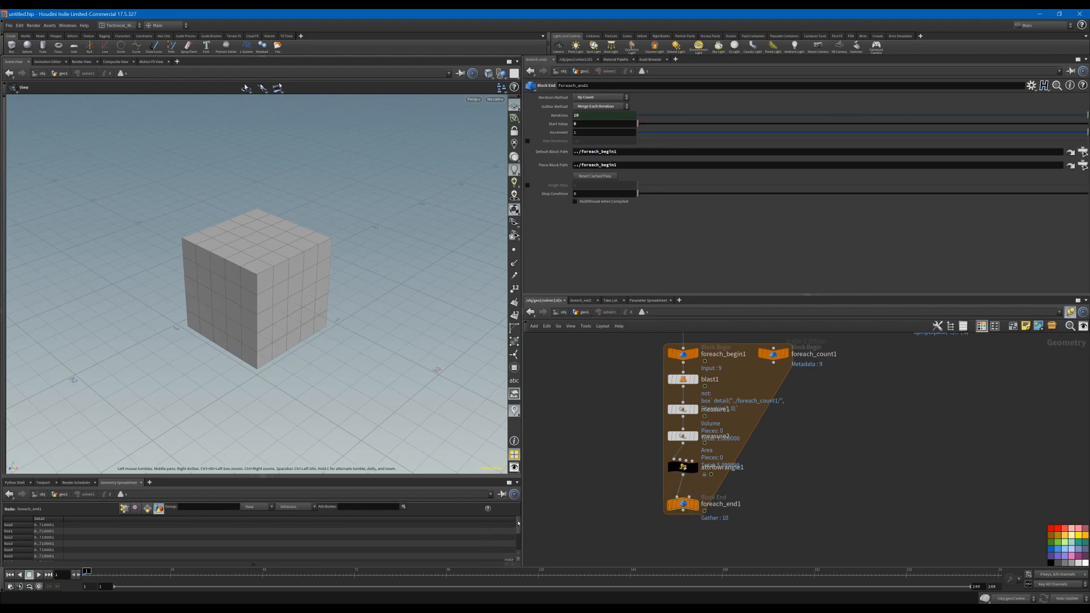
left_click_drag(518, 523, 519, 547)
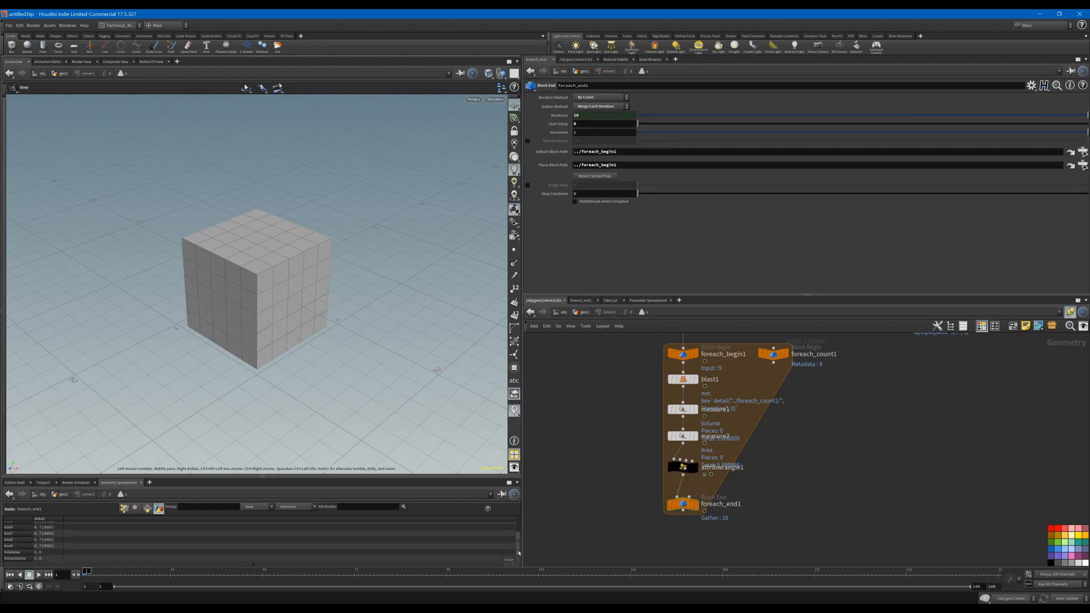
left_click_drag(519, 539, 519, 517)
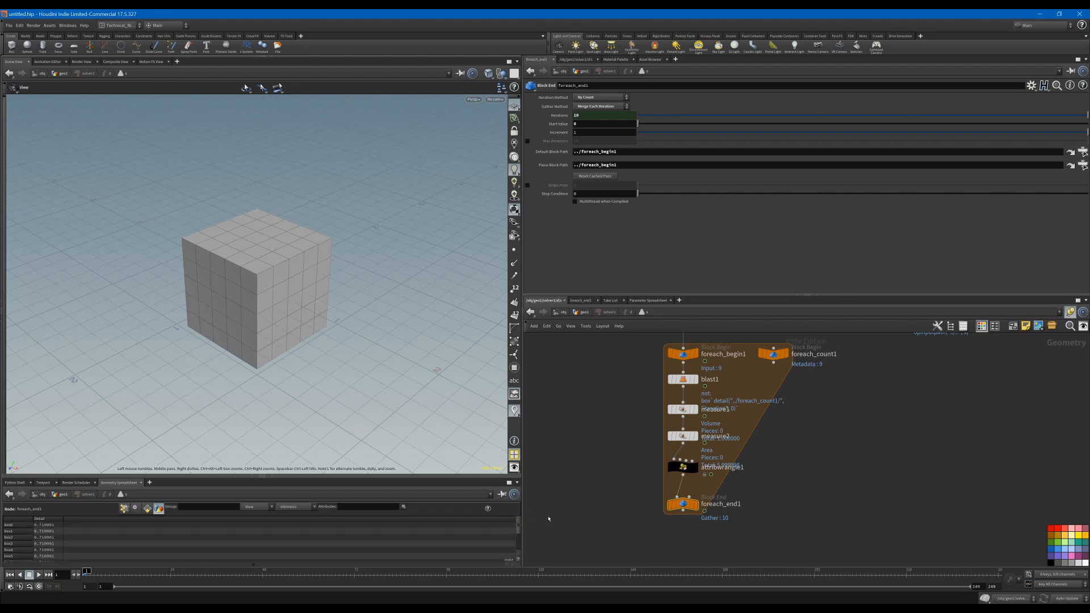
left_click_drag(684, 470, 685, 476)
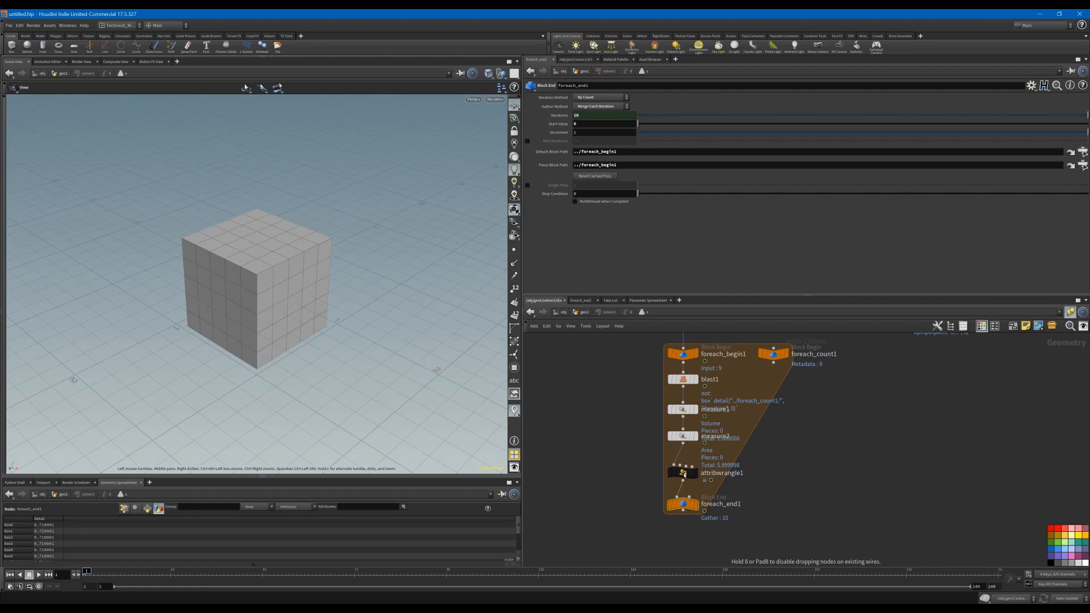
mouse_move(685, 475)
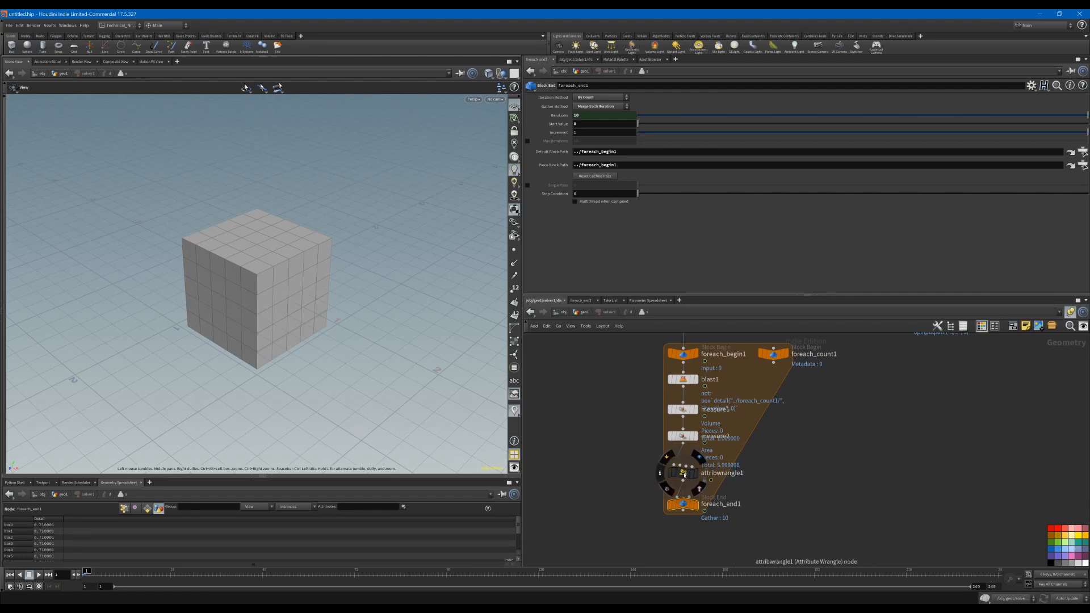
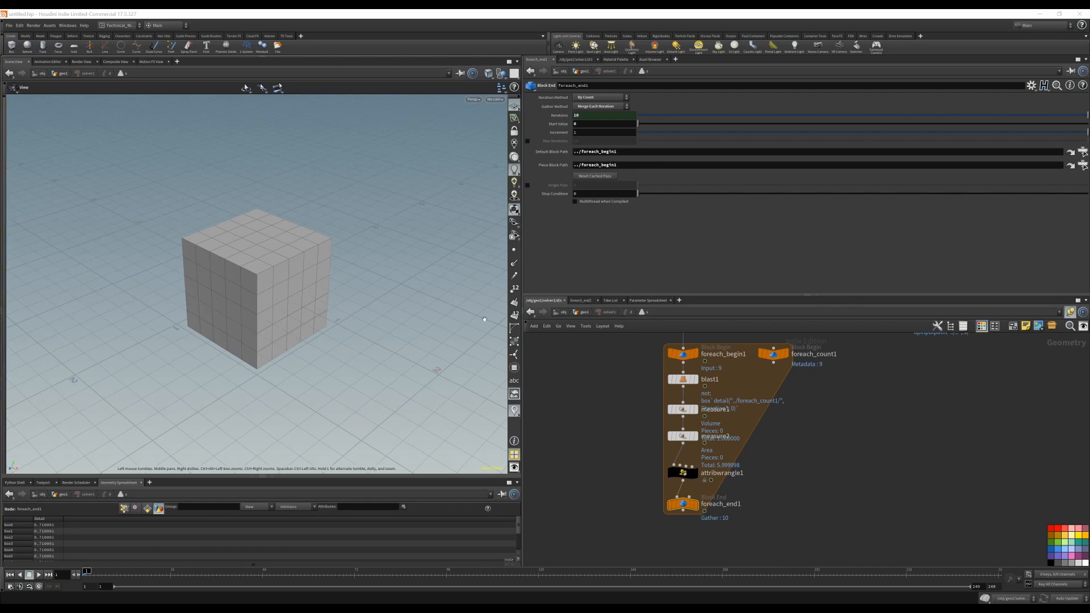
Move Input_1 away from Prev_Frame, add a Point Jitter node below it and display the jittered result.
middle_click_drag(600, 355, 640, 430)
middle_click_drag(630, 390, 627, 436)
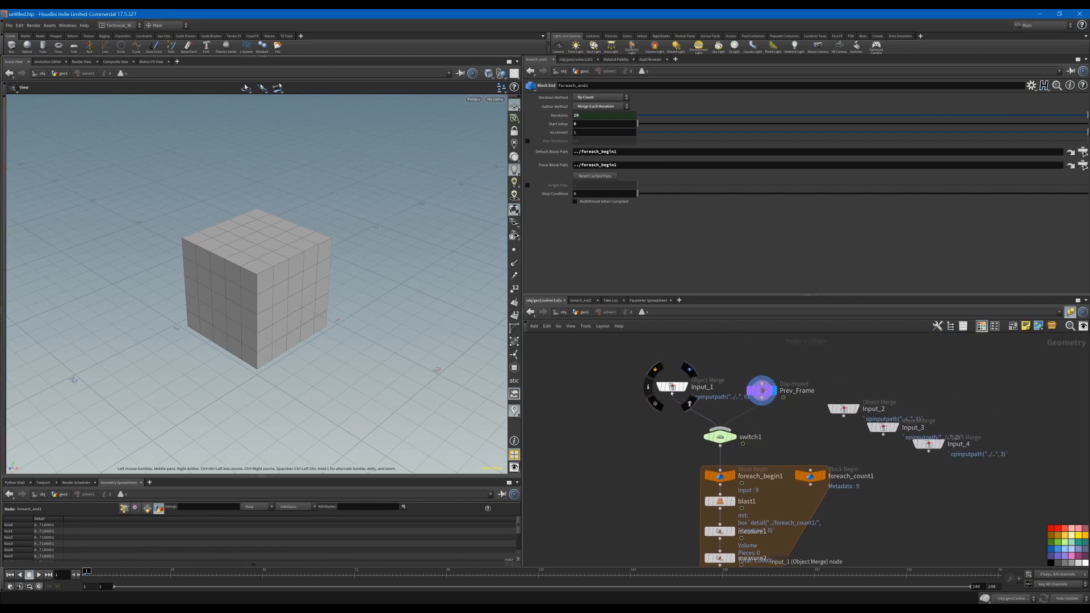
left_click_drag(675, 391, 627, 388)
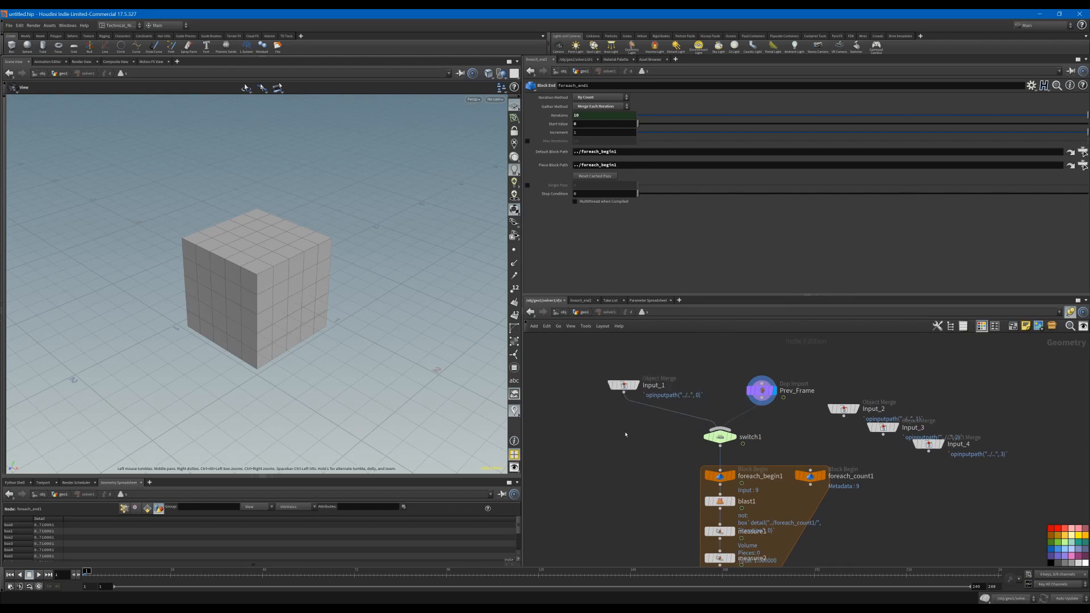
key("Tab")
type("poin")
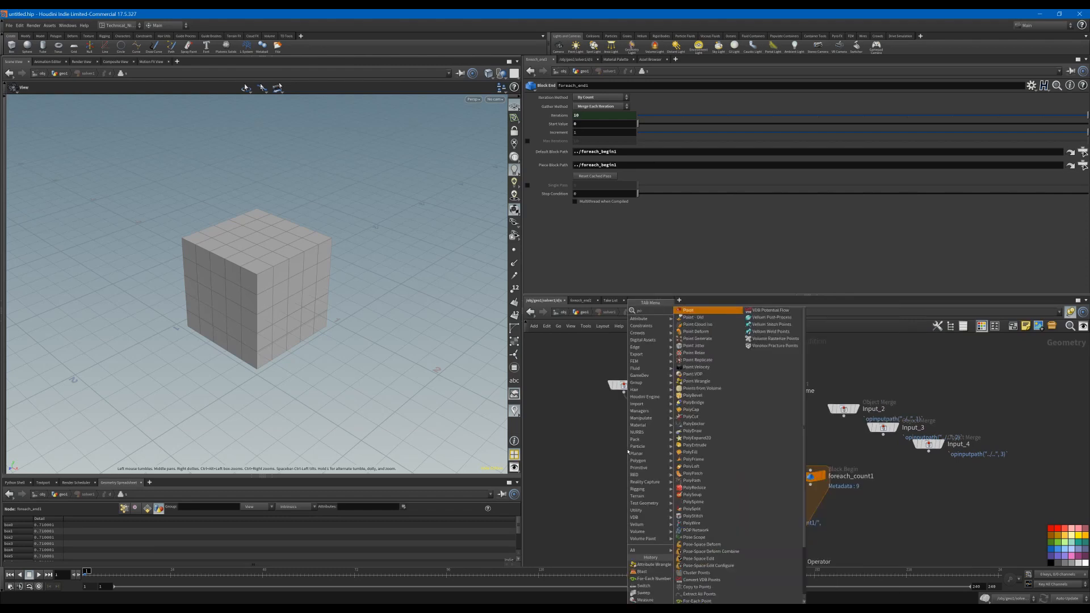
key("Down")
key("Down")
key("Down")
key("Down")
key("Down")
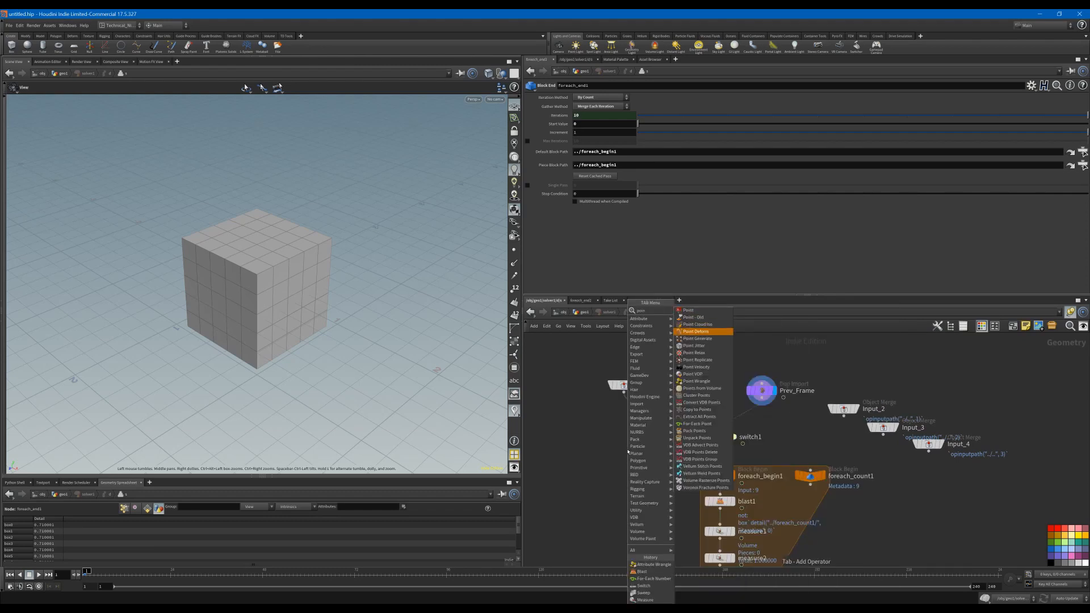
key("Return")
left_click(627, 450)
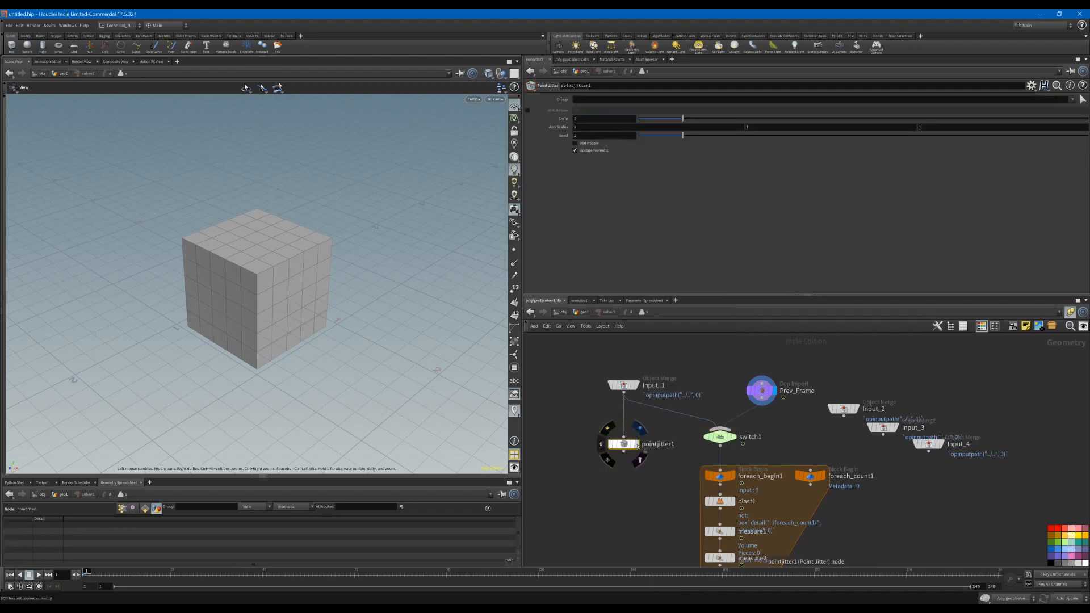
left_click(635, 445)
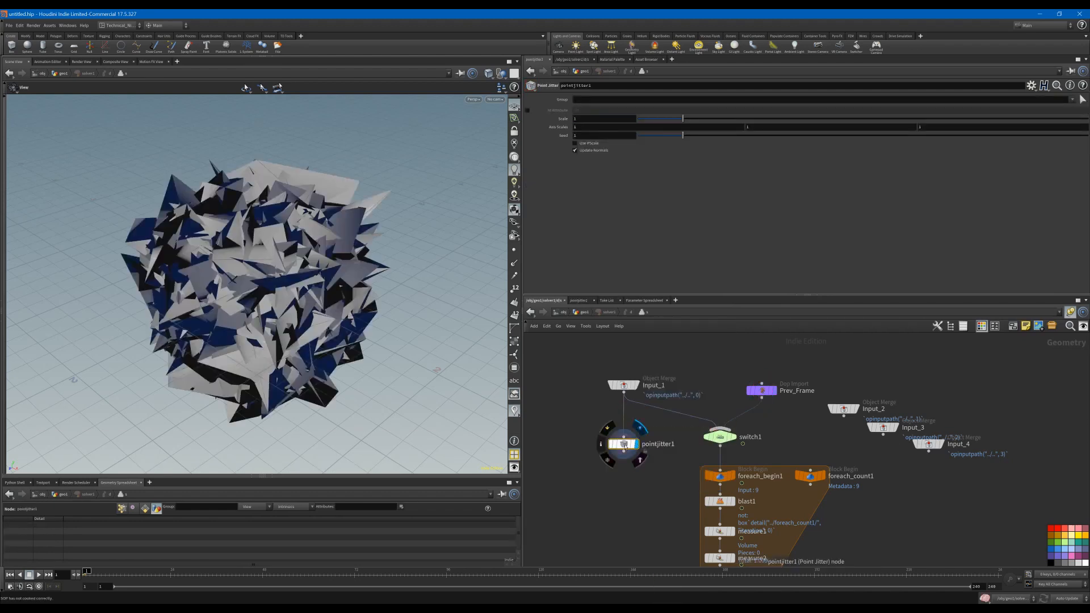
left_click(608, 120)
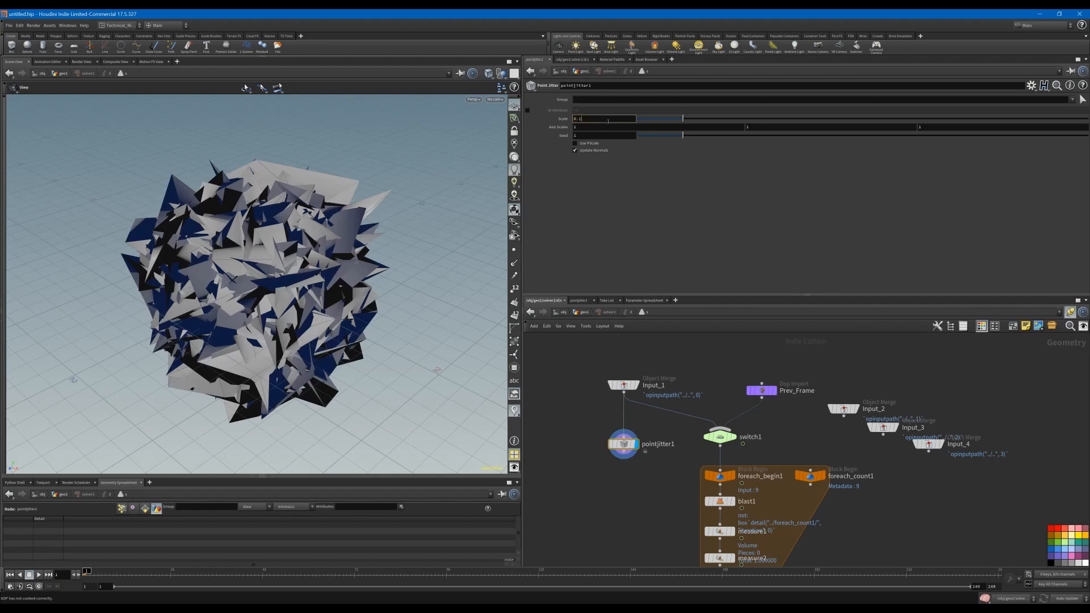
type("0.1")
key("Return")
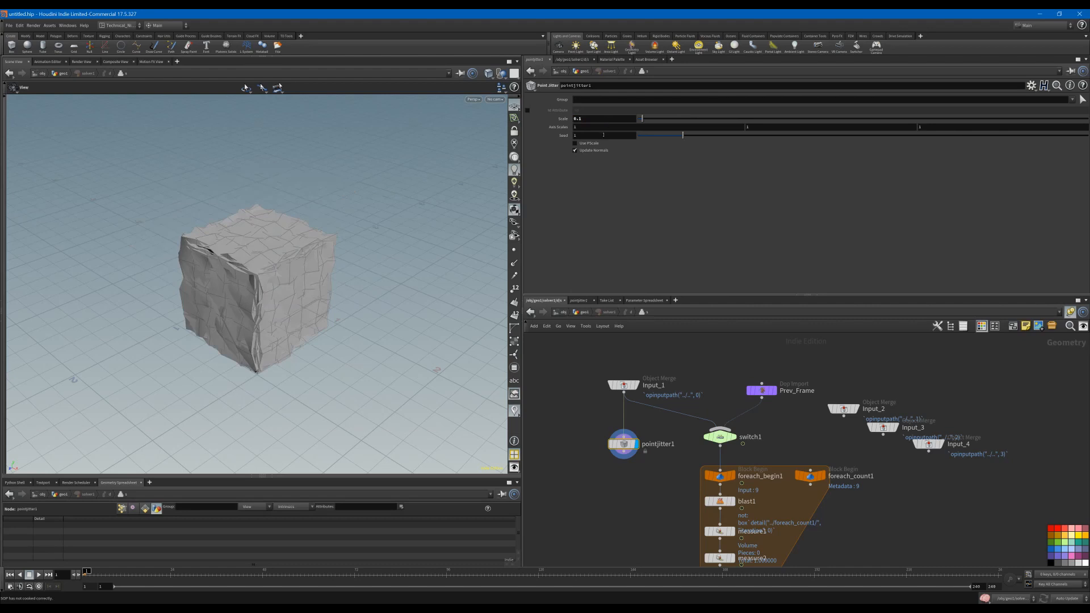
left_click(603, 135)
key("BackSpace")
type("$Frame")
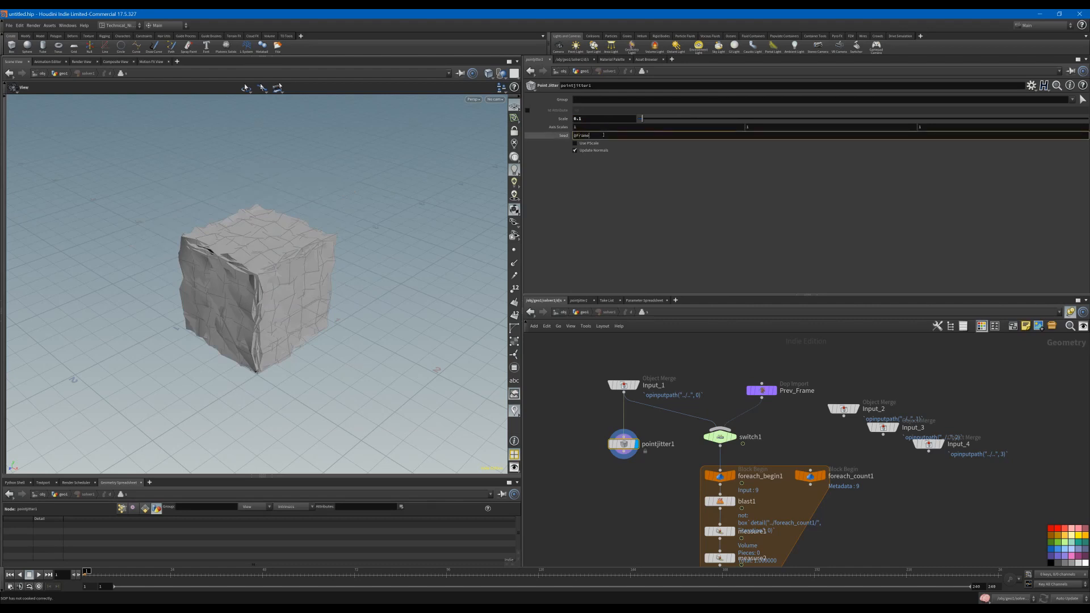
key("Return")
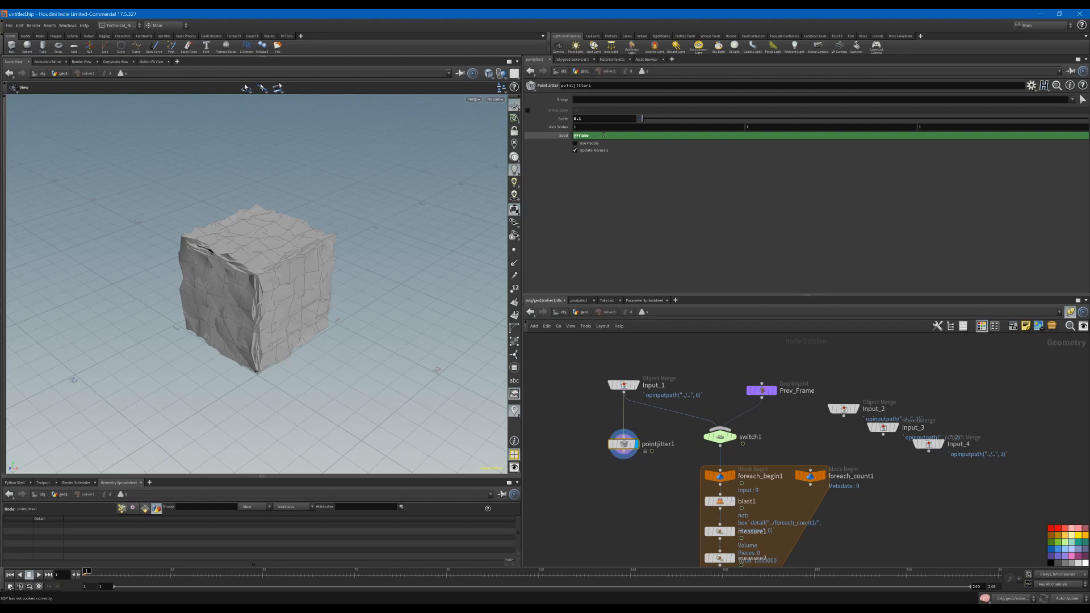
left_click(528, 110)
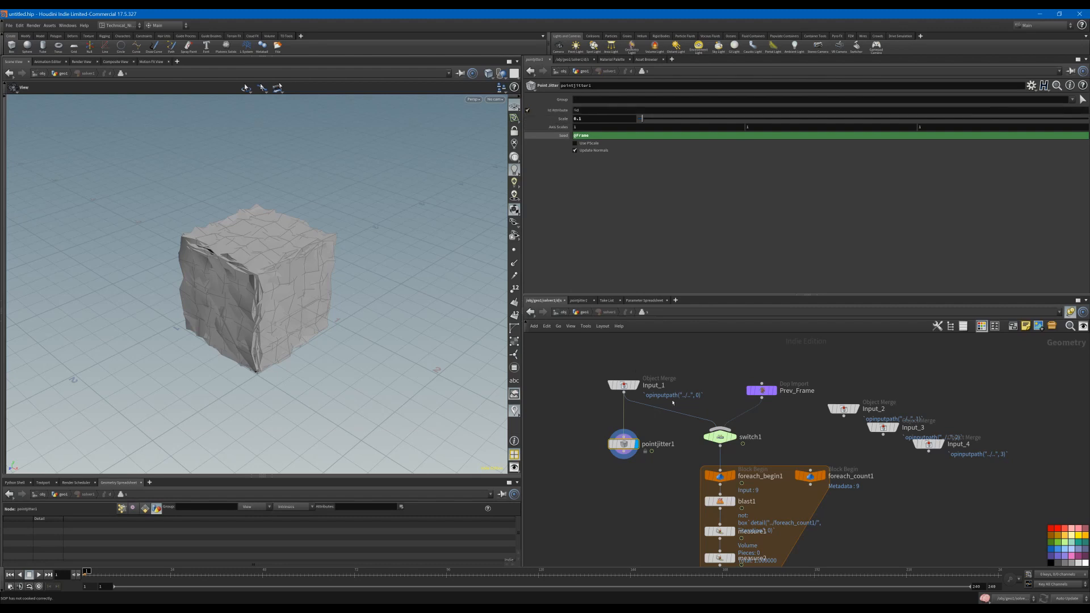
Make room above pointjitter1 and insert an Attribute Wrangle on the wire from Input_1.
left_click_drag(623, 444, 623, 462)
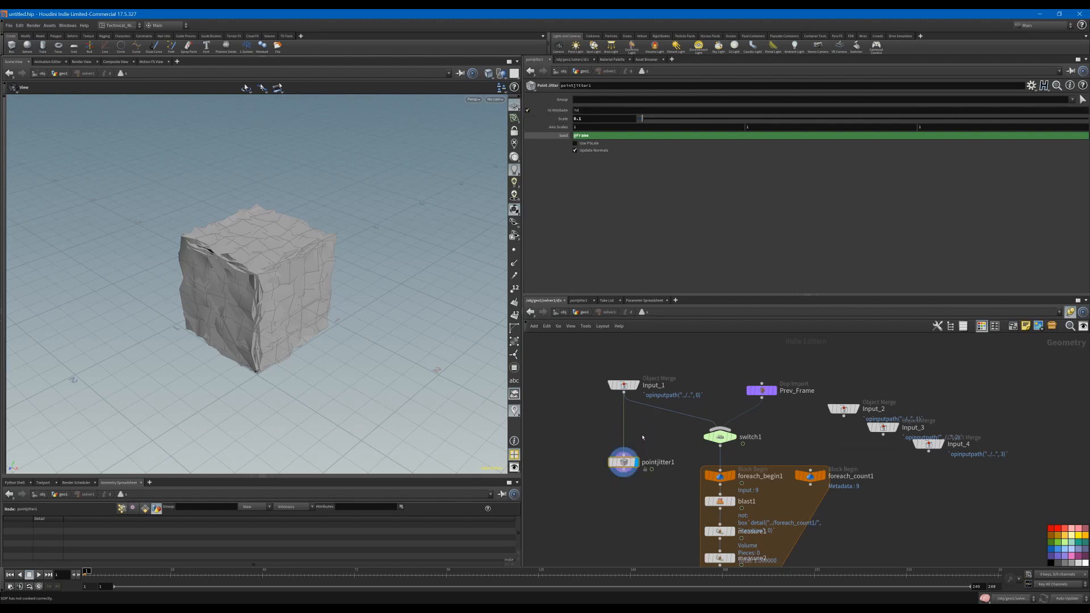
key("Tab")
type("wr")
key("Return")
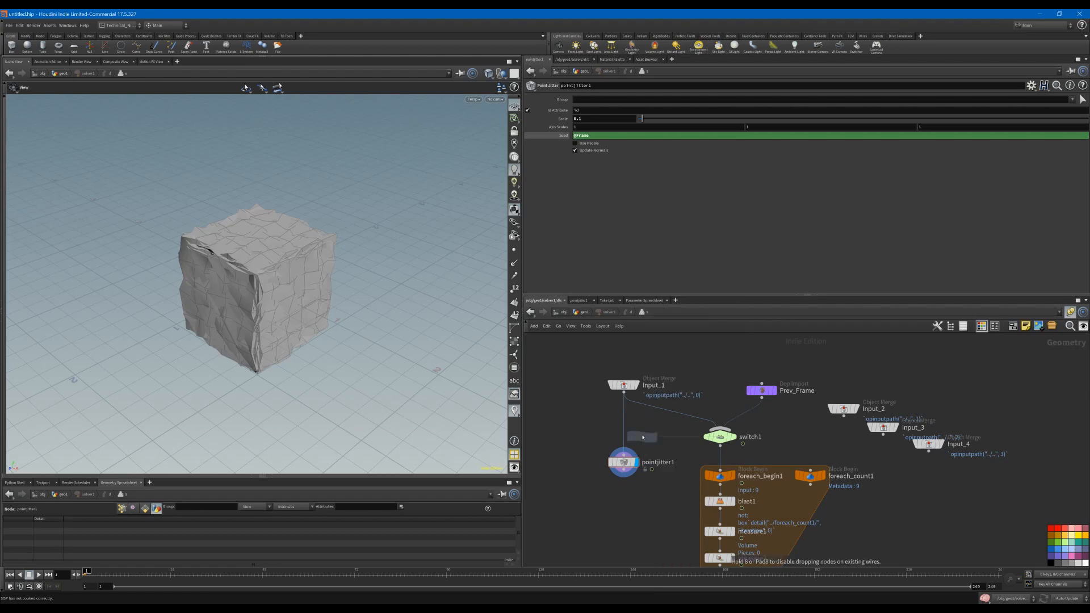
left_click(624, 427)
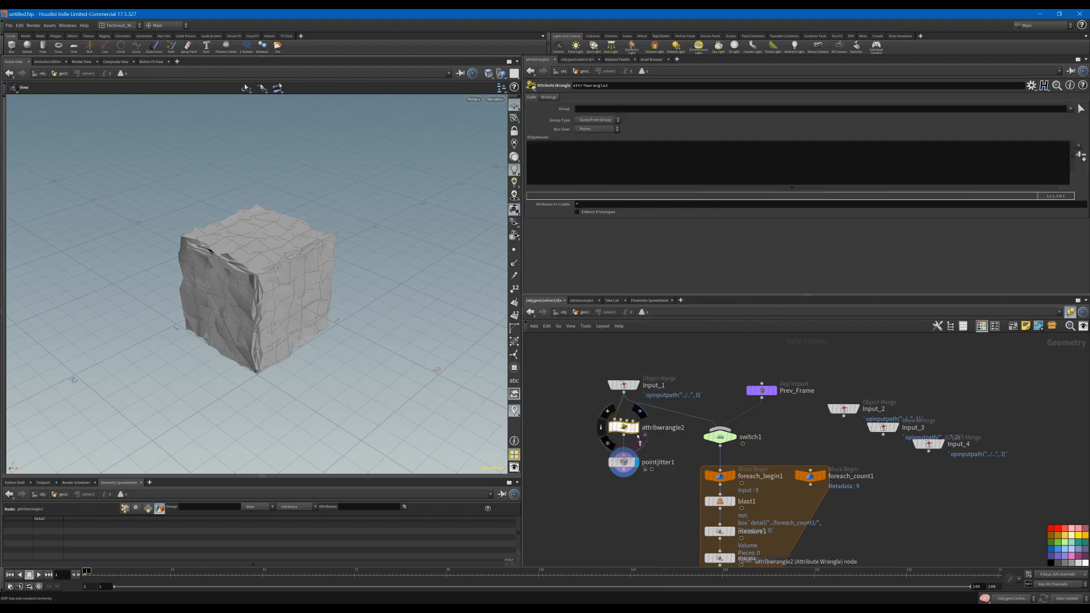
Colour the new wrangle node black and rename it random_id.
left_click(1051, 562)
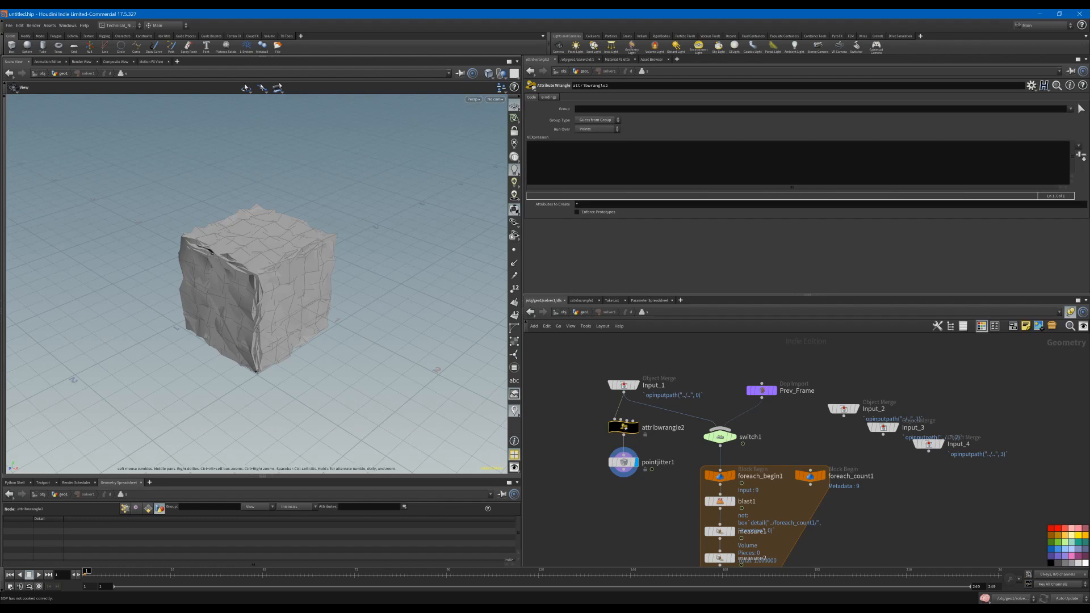
double_click(663, 428)
type("random_id")
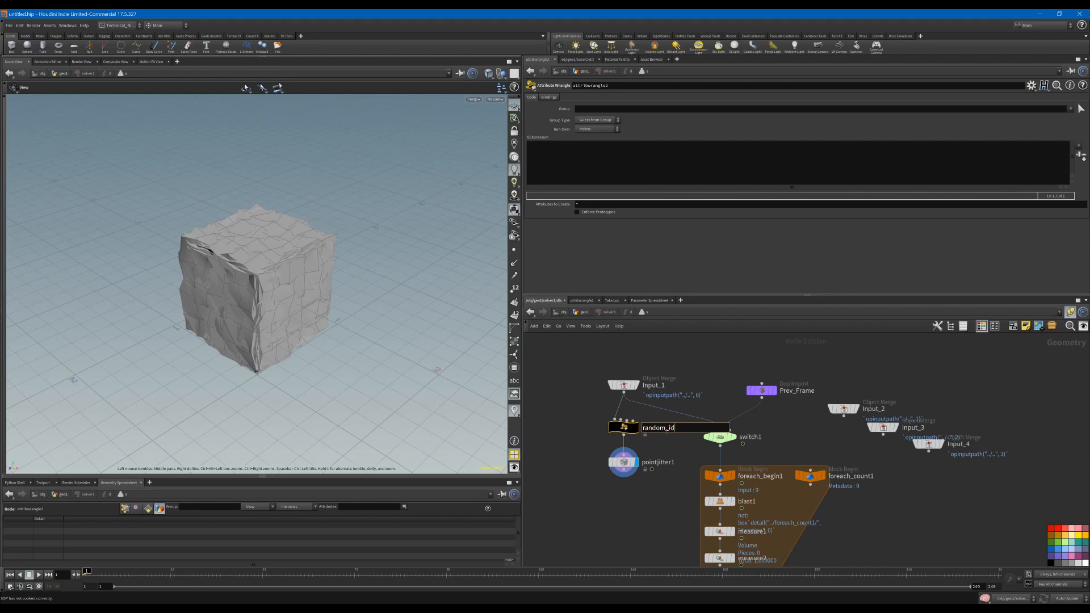
key("Return")
Write i@id = int(50000 * nrandom()); in random_id's VEX code and apply it.
left_click(639, 170)
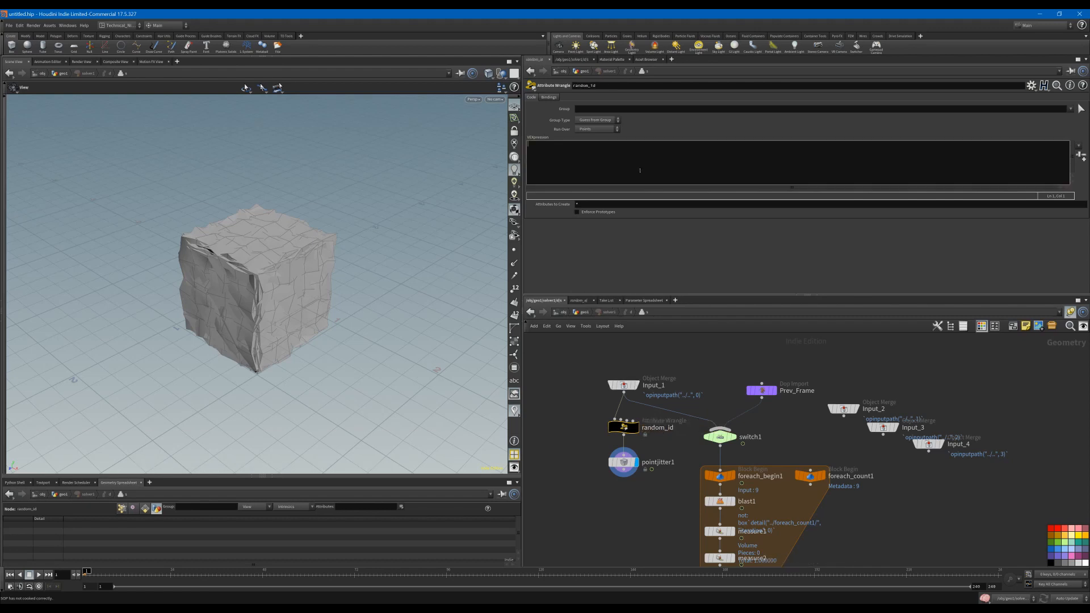
type("i@id = int(50000 * nr")
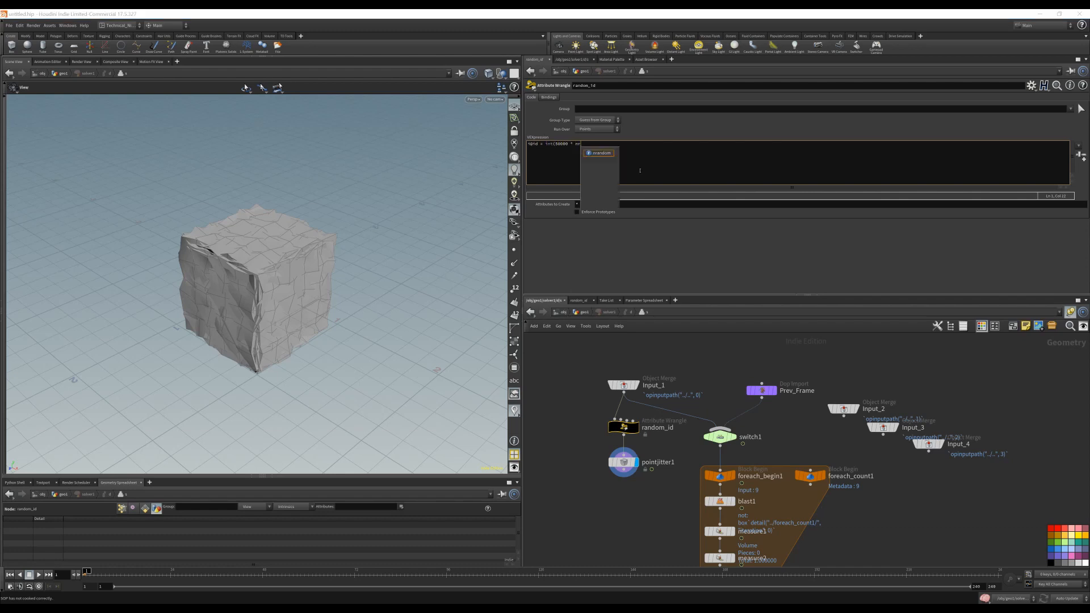
type("a")
key("Return")
type("());")
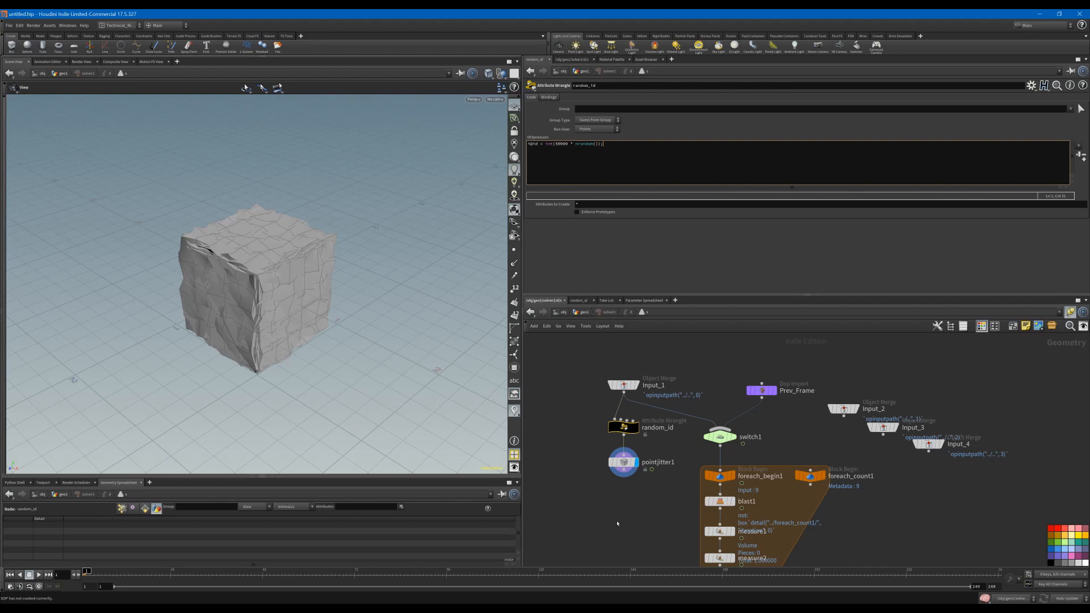
key("ctrl+Return")
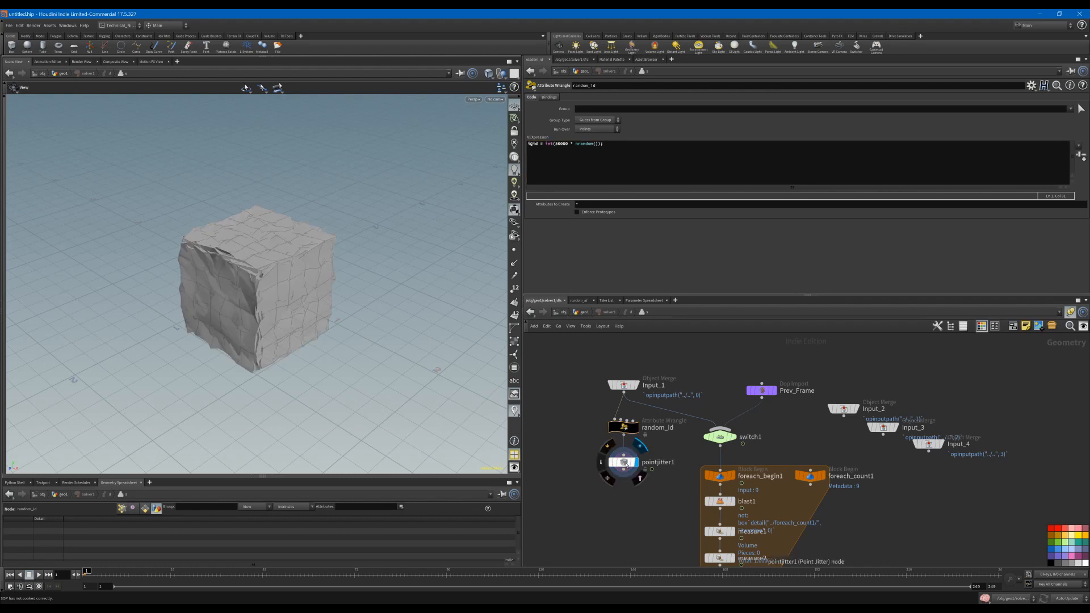
Reposition random_id and pointjitter1 lower in the branch below Input_1.
left_click_drag(627, 466, 627, 472)
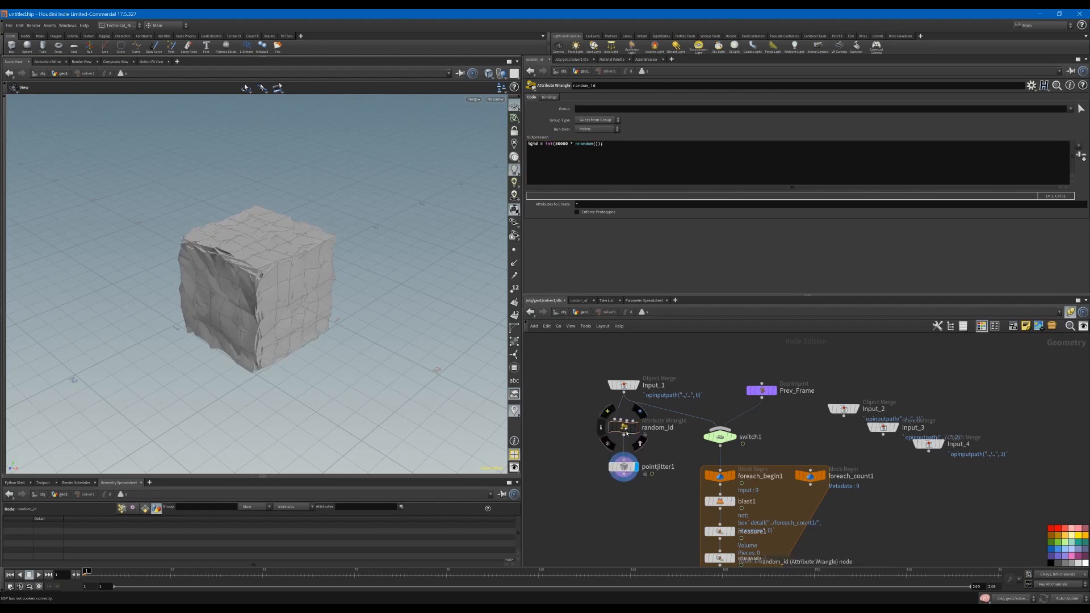
middle_click_drag(649, 543, 653, 466)
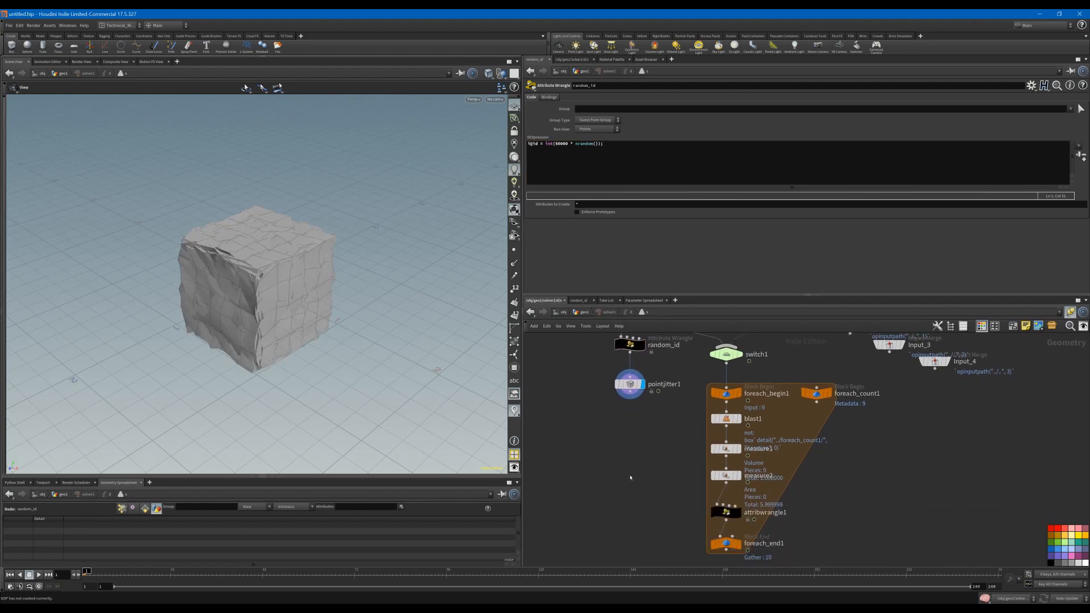
scroll(630, 477, "down", 3)
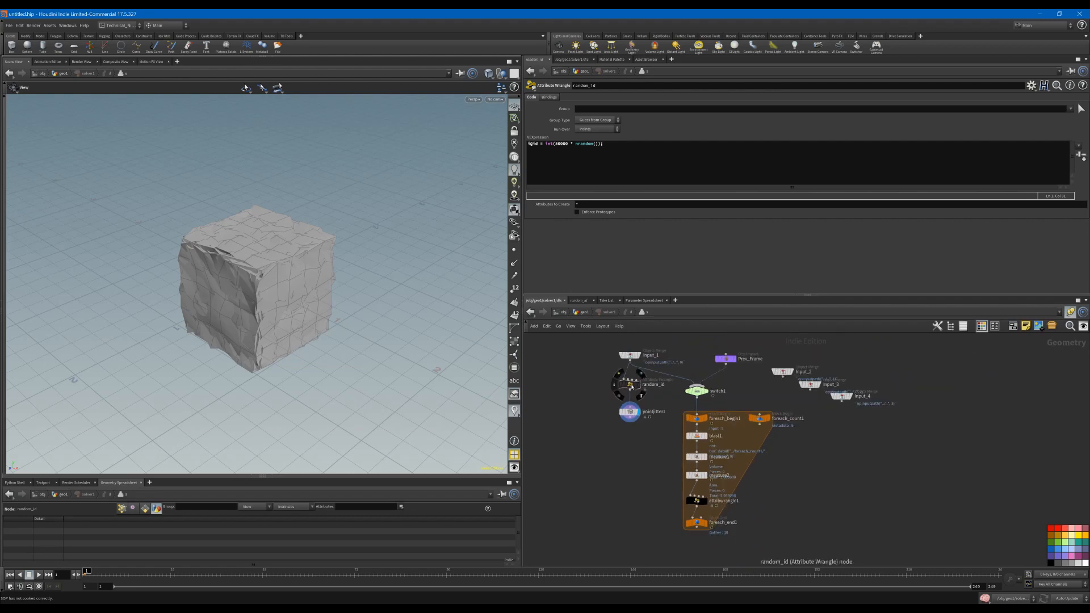
left_click_drag(632, 386, 632, 418)
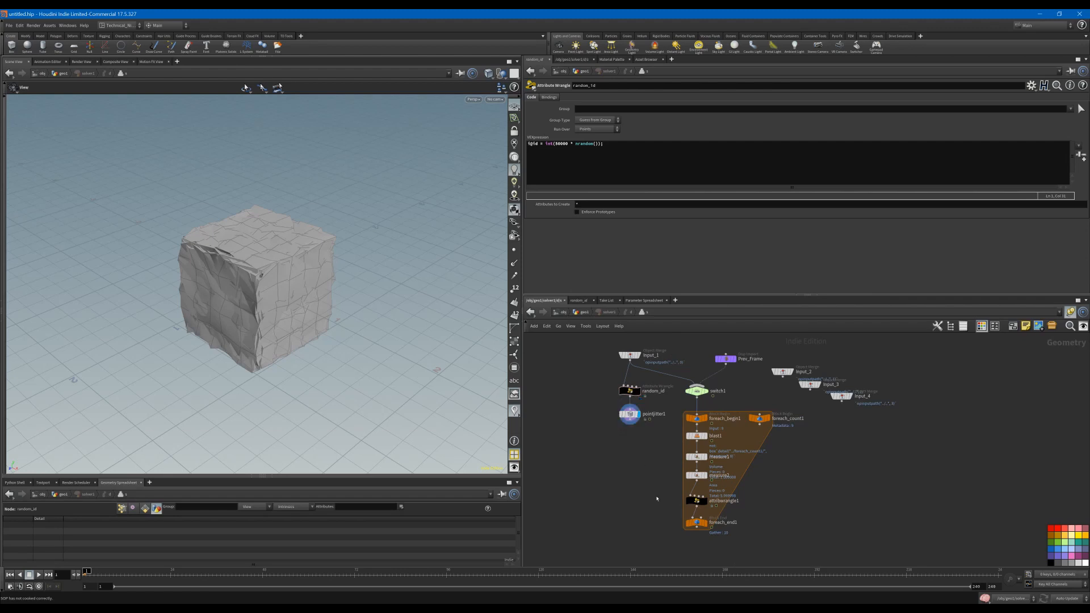
Add an Attribute Wrangle node in the empty space below the pointjitter1 branch and the for-each block.
middle_click_drag(658, 514, 665, 465)
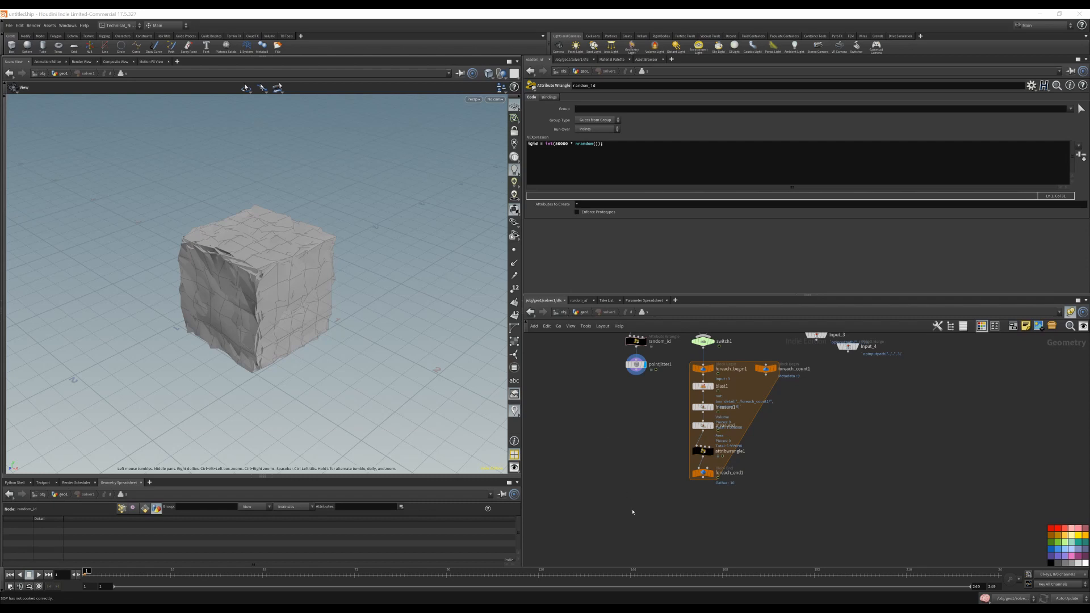
left_click(644, 525)
key("Tab")
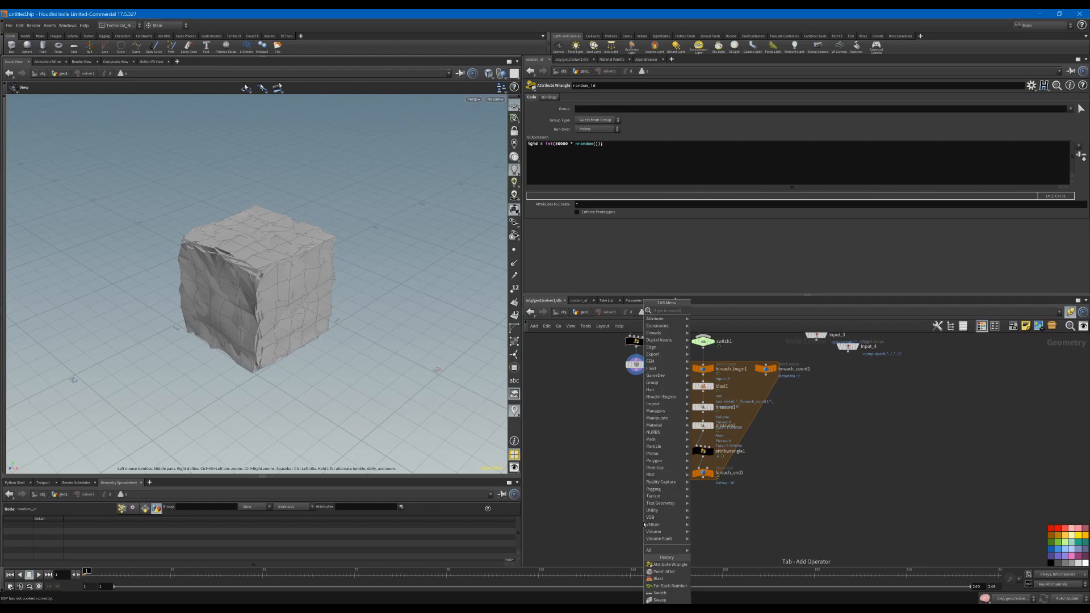
type("wran")
key("Return")
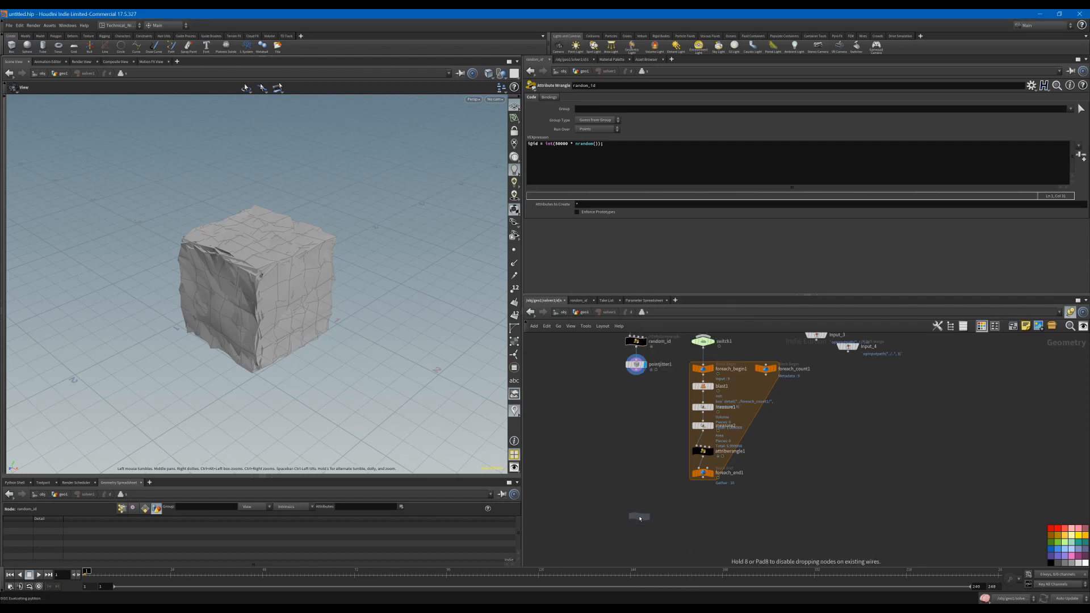
left_click(642, 515)
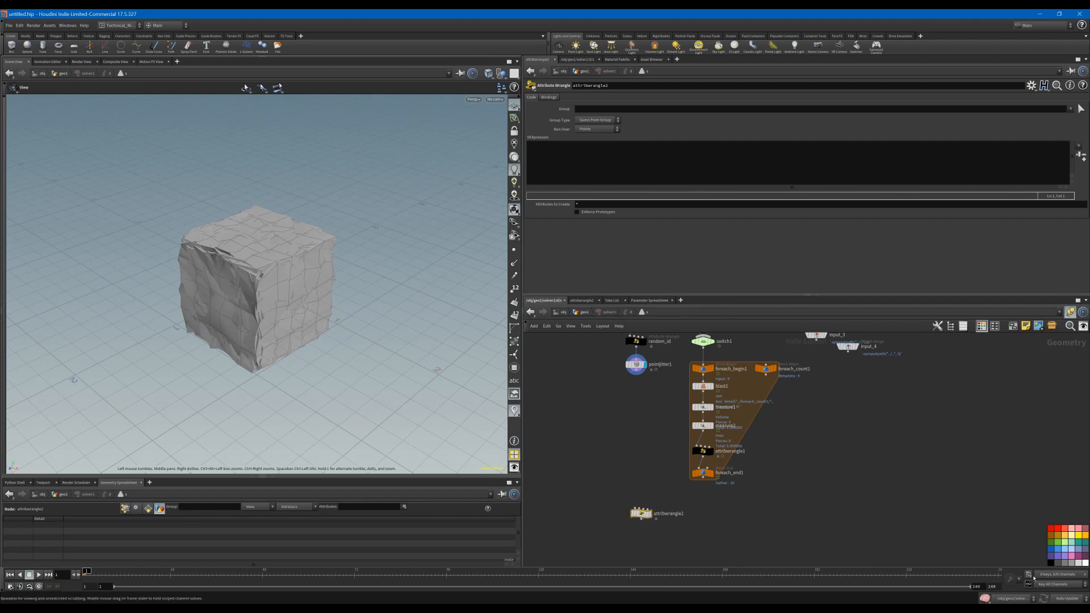
Colour the new wrangle node black and rename it compute_next_generation.
double_click(668, 515)
type("cp")
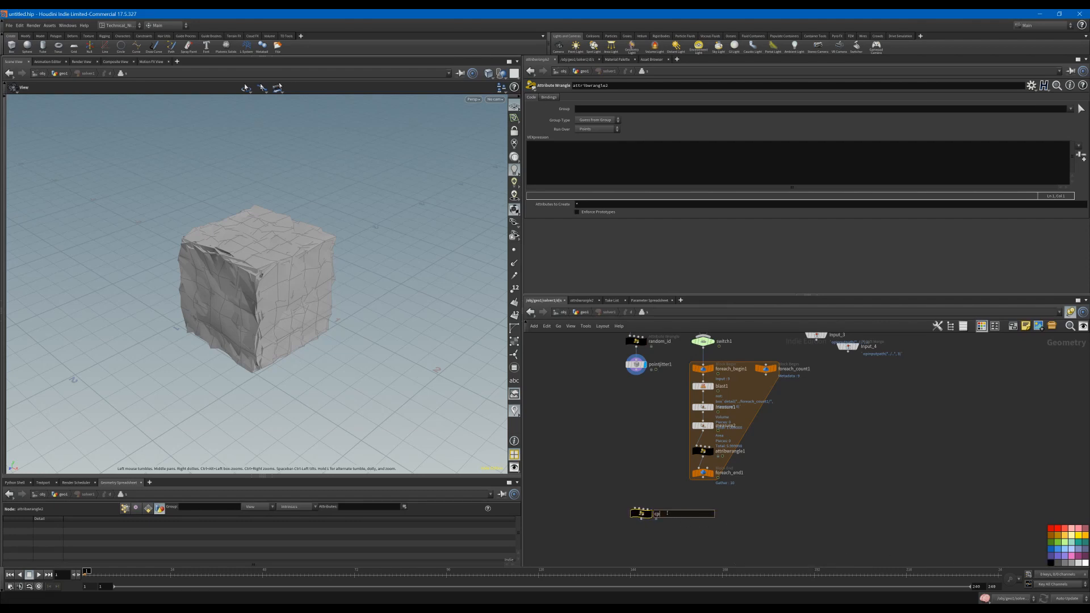
type("ompl")
type("ile_next_generation")
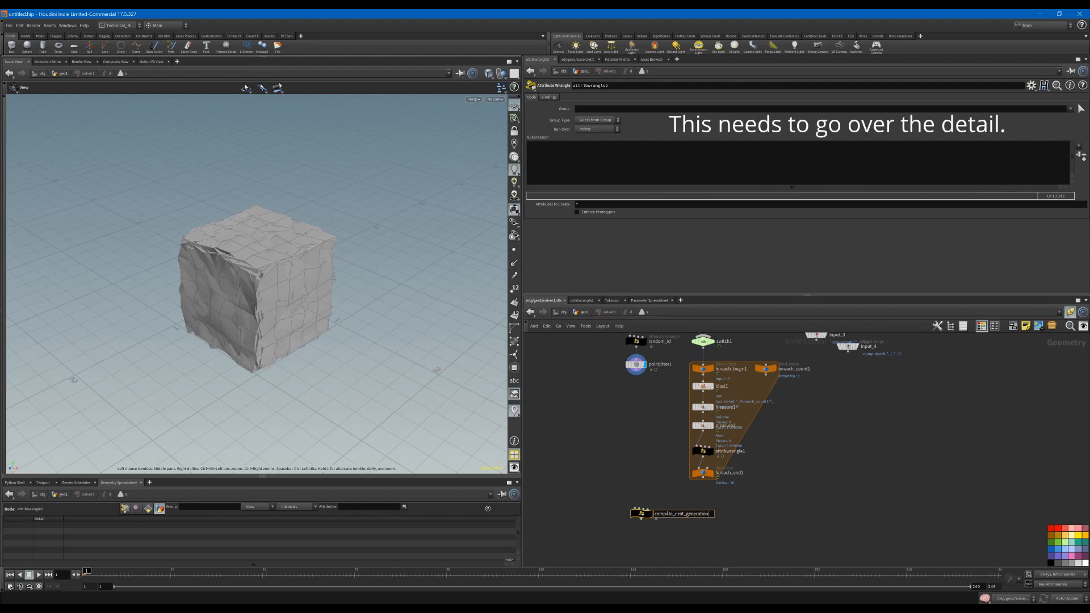
key("Return")
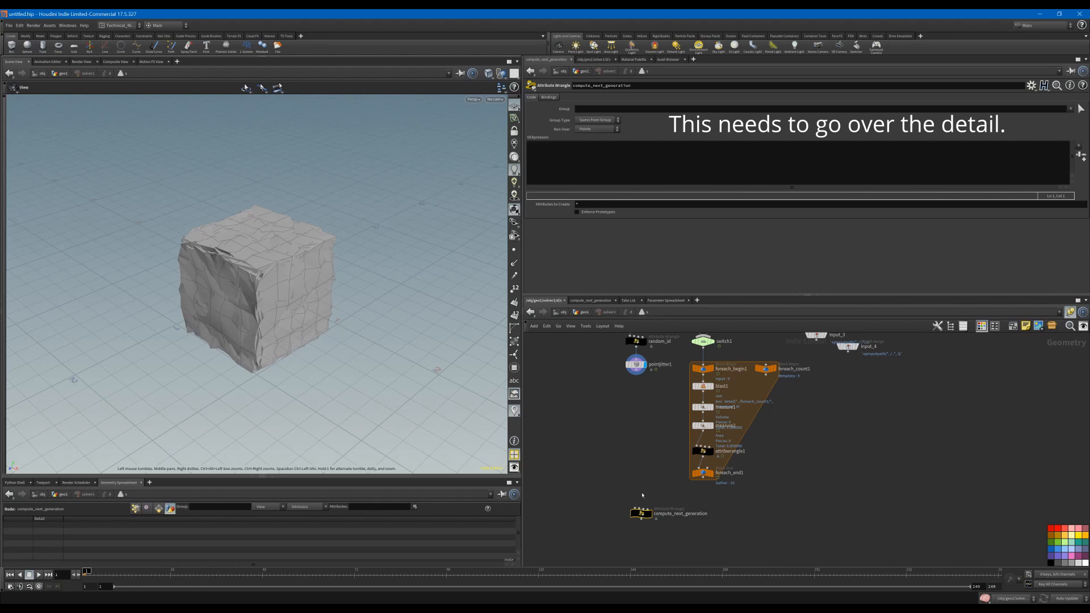
Wire pointjitter1 into the first input of compute_next_generation and foreach_end1 into its second input, then tidy the node's position.
left_click_drag(641, 508, 636, 372)
middle_click_drag(670, 400, 669, 427)
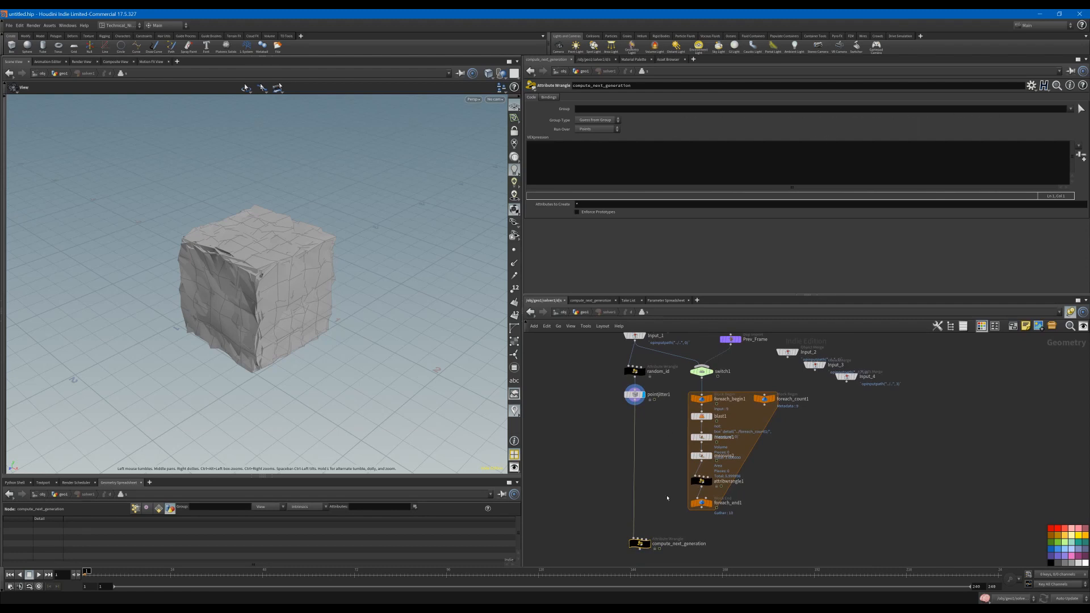
middle_click_drag(679, 514, 685, 481)
mouse_move(645, 518)
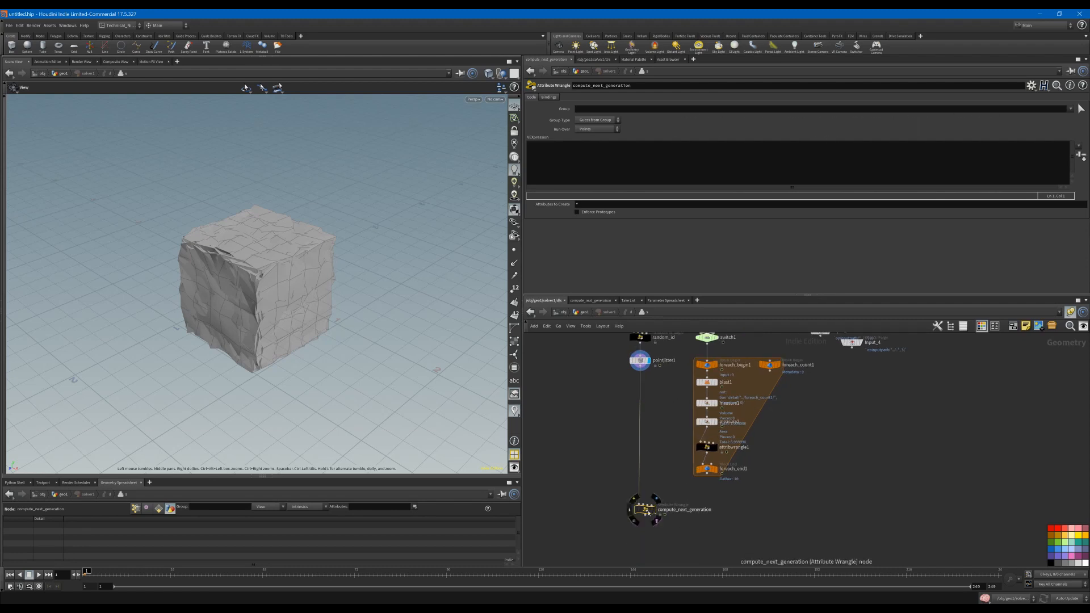
left_click_drag(639, 509, 707, 475)
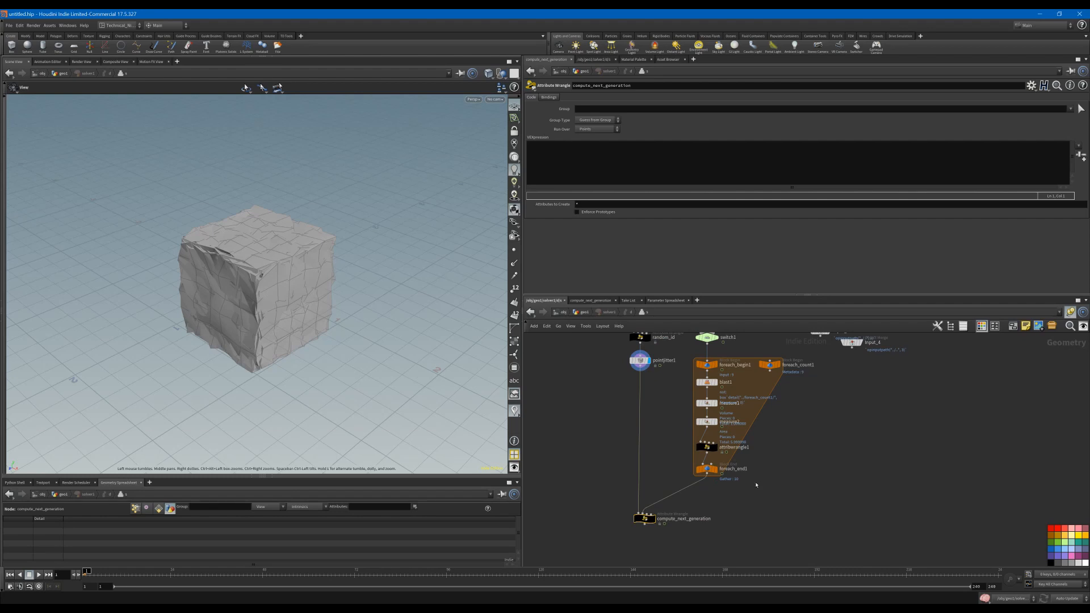
middle_click_drag(715, 547, 726, 526)
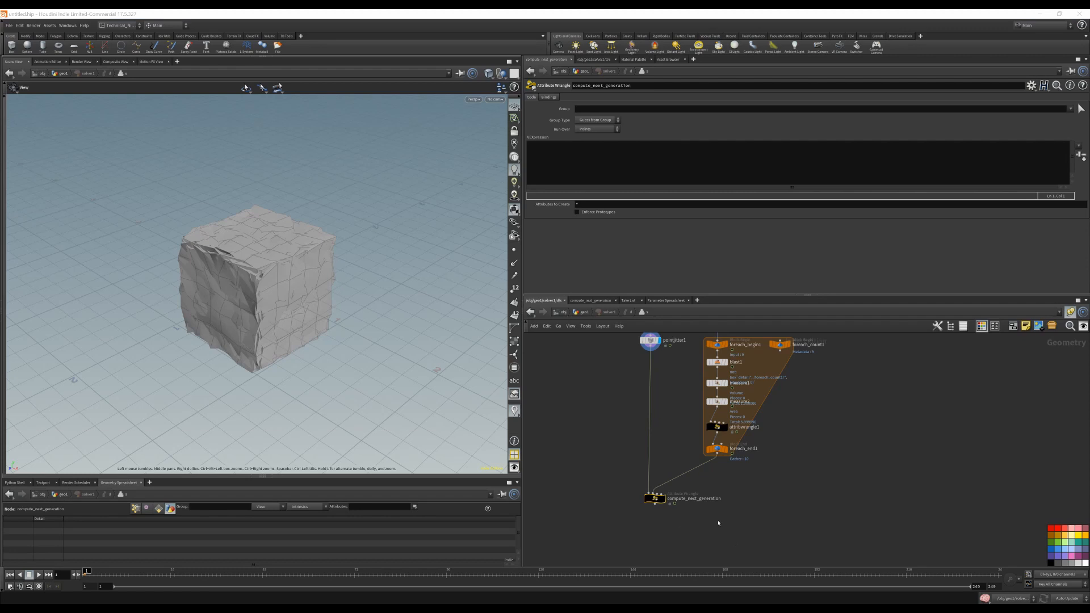
left_click_drag(655, 499, 656, 489)
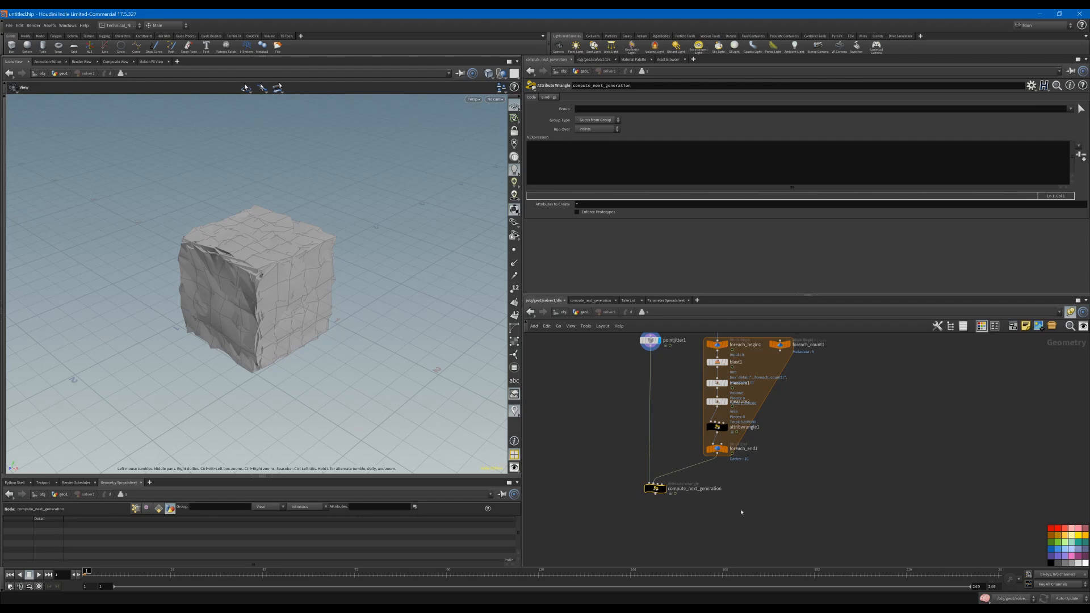
Add a Group Rename node below foreach_end1 and feed it from that node's output.
key("Tab")
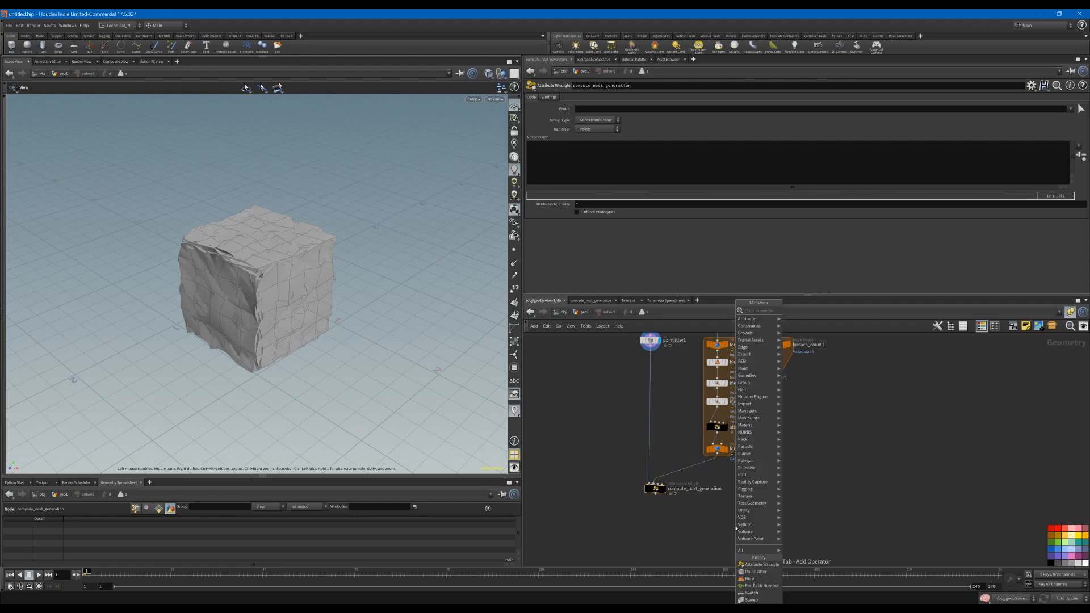
type("grou")
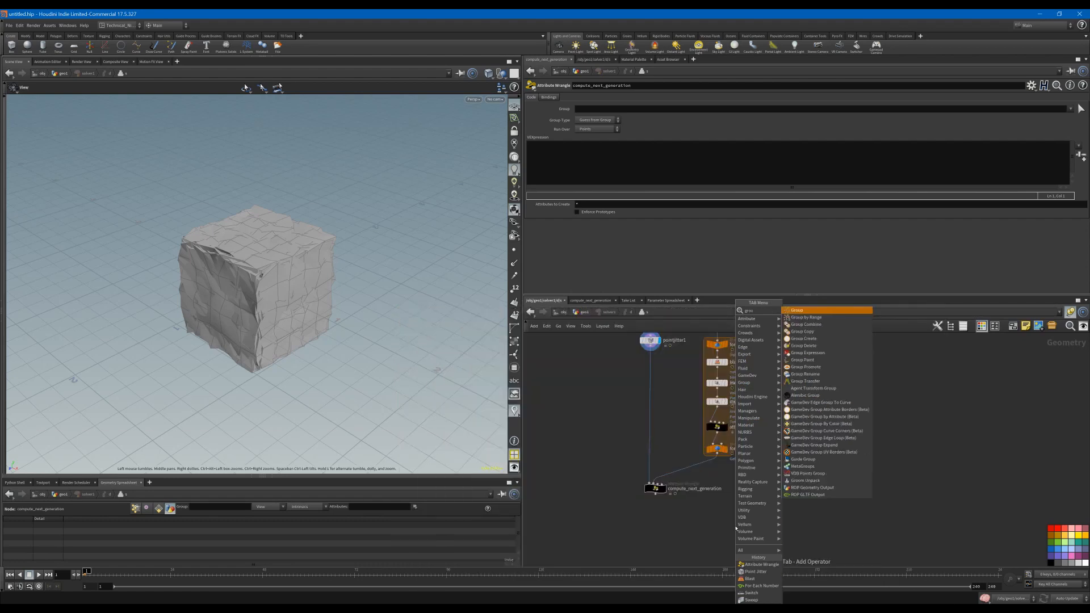
key("Down")
key("Down")
key("Down")
key("Down")
key("Down")
key("Down")
key("Down")
key("Down")
key("Down")
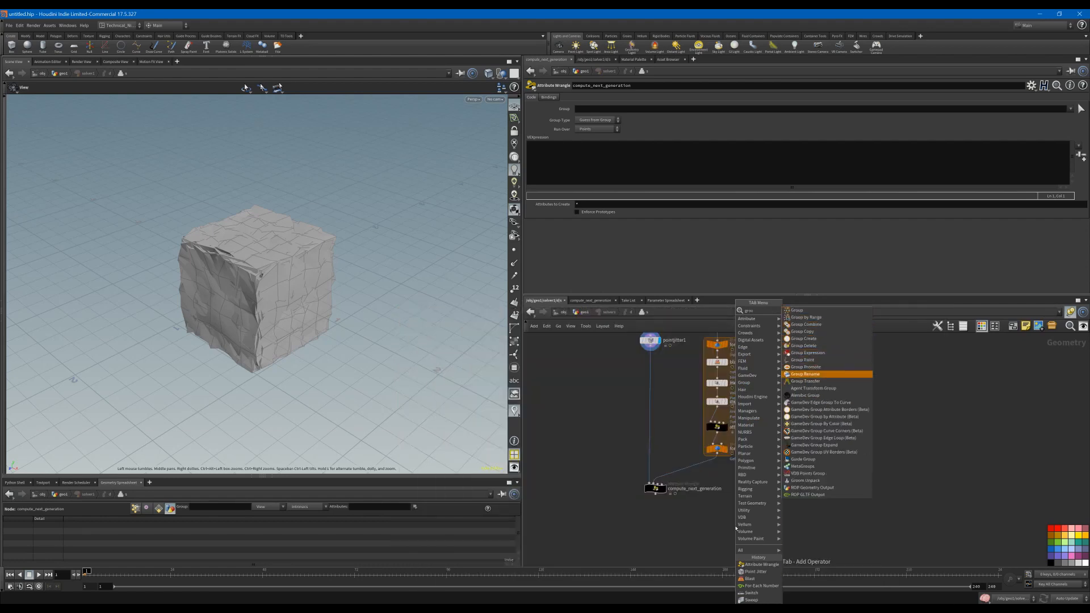
key("Return")
left_click(718, 509)
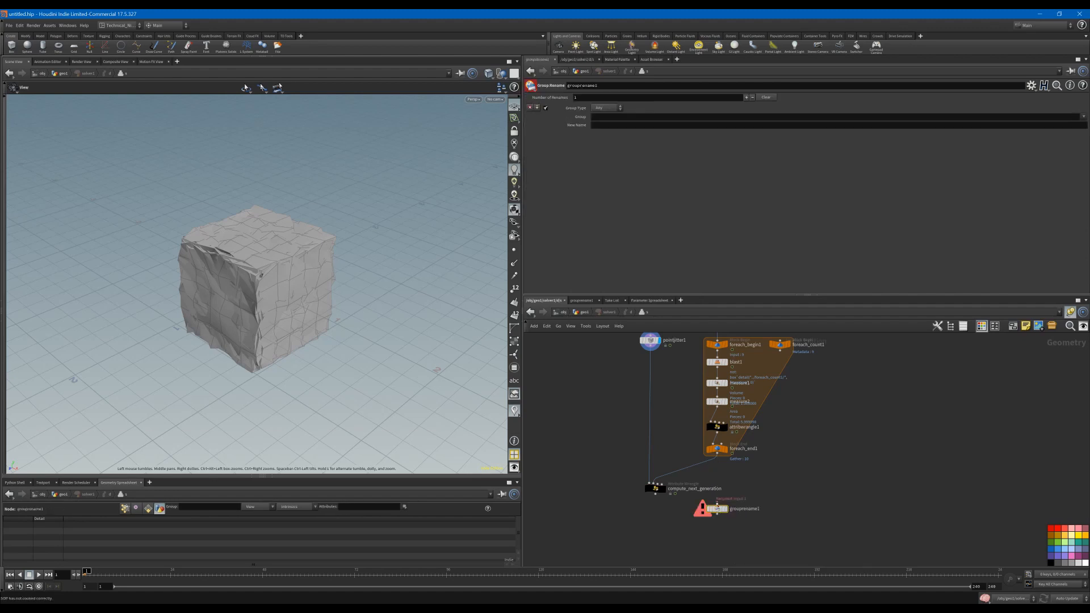
Set grouprename1 to the Points group type, renaming groups box* to old*.
left_click(605, 109)
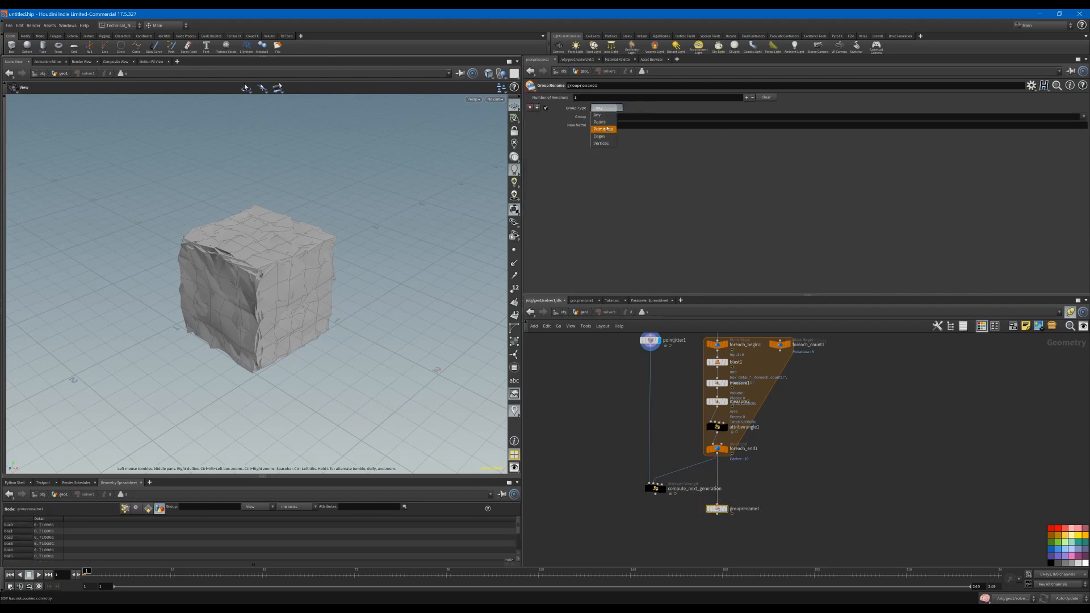
left_click(613, 116)
left_click(614, 117)
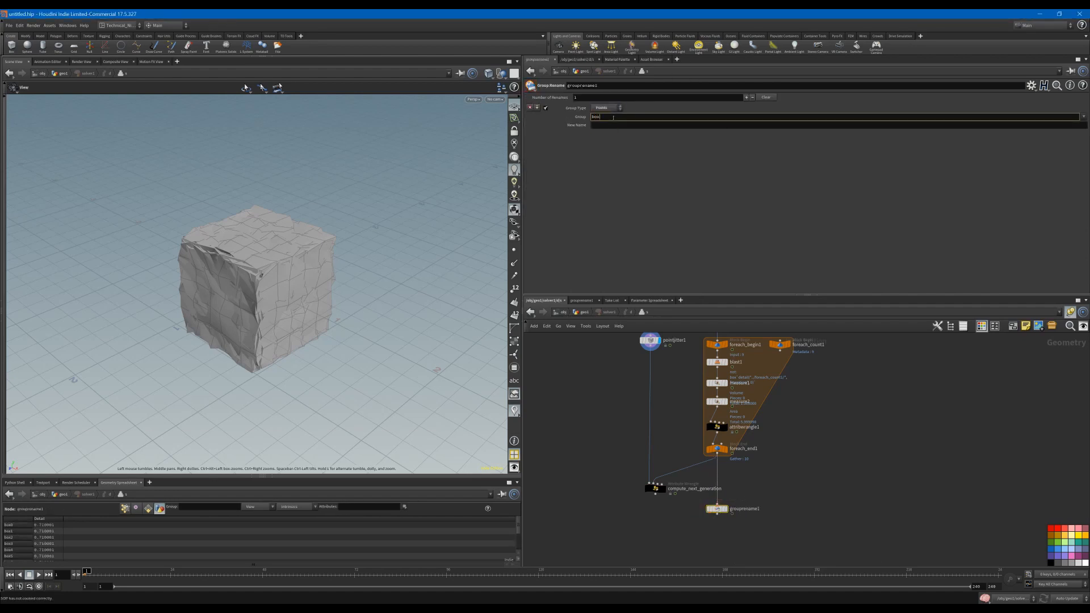
type("box*")
key("Tab")
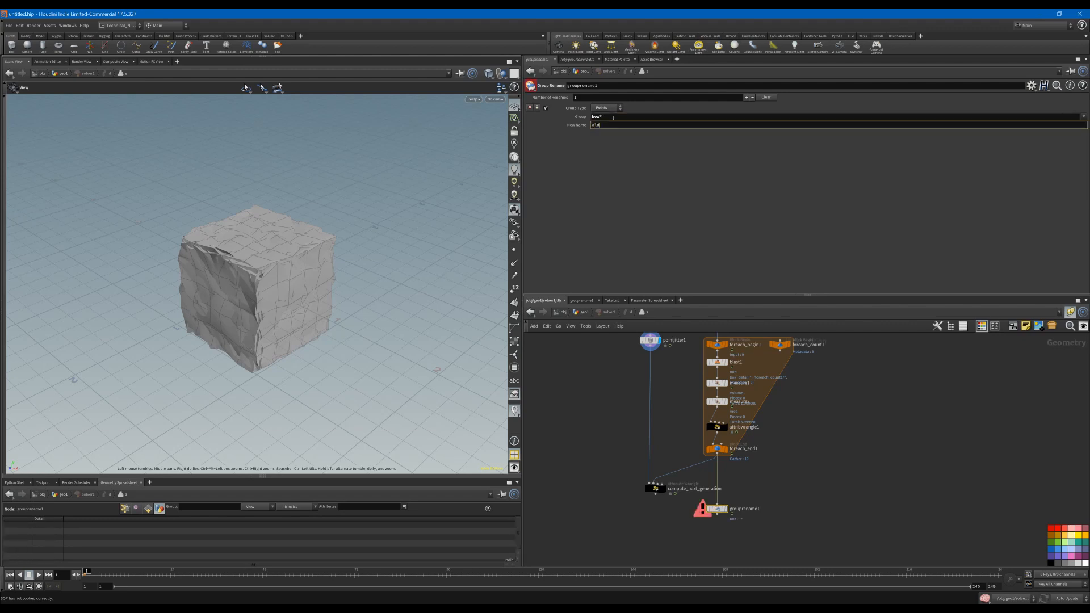
key("Return")
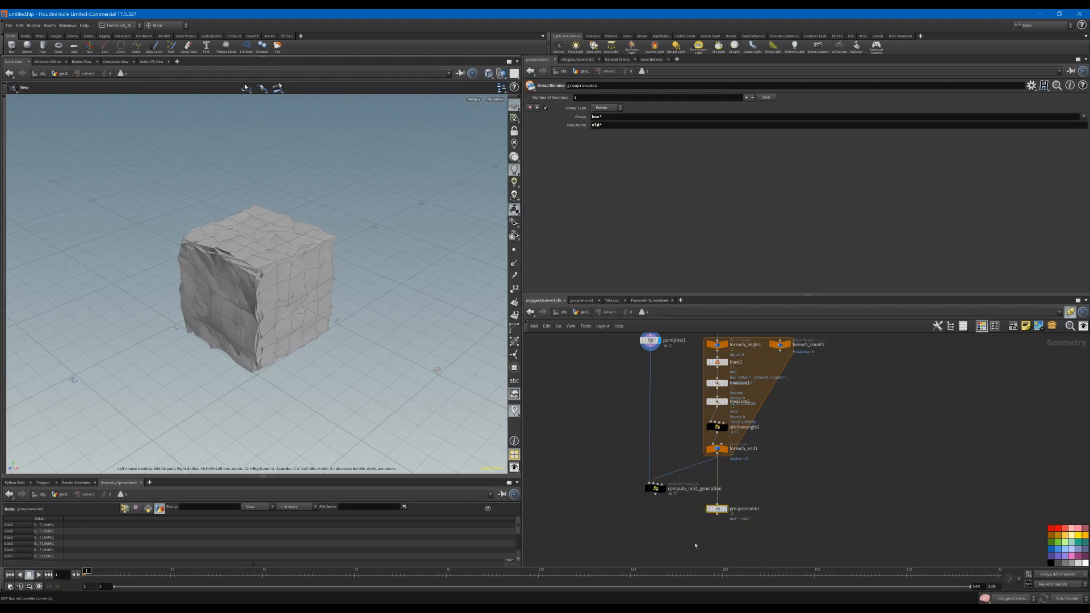
Add a Merge node below compute_next_generation and connect compute_next_generation and grouprename1 to it.
middle_click(717, 510)
key("Tab")
type("merge")
key("Return")
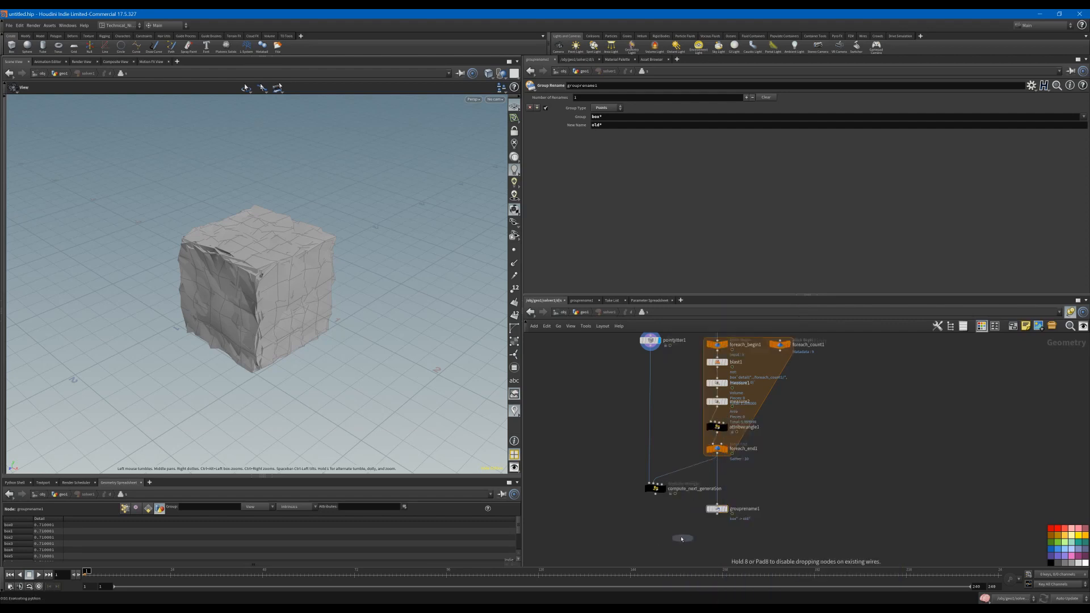
left_click(657, 537)
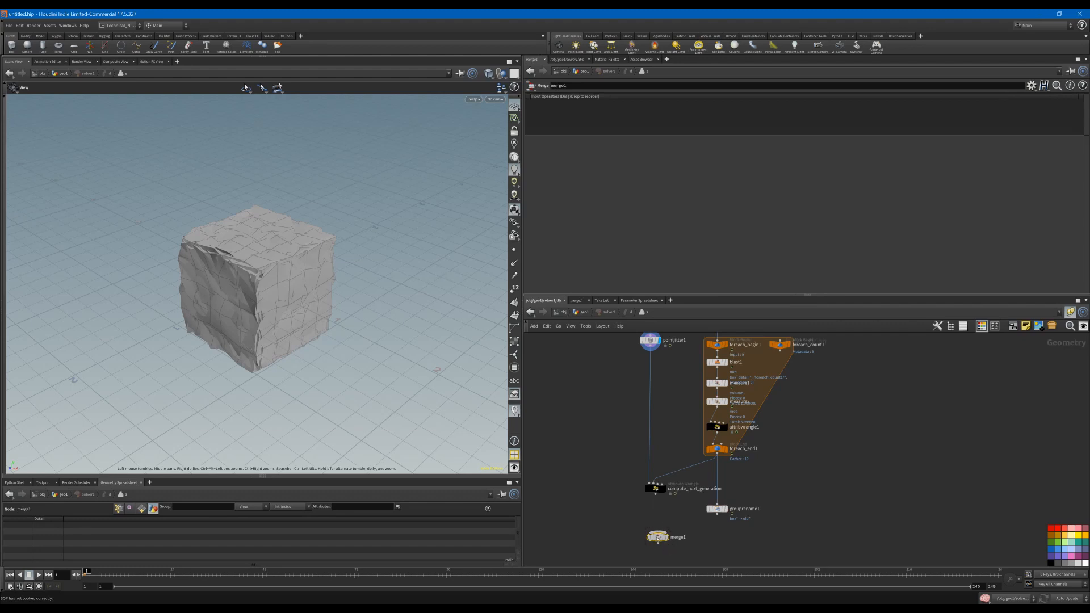
left_click_drag(656, 495, 717, 514)
Add an Output node below merge1, connect and display it, and check its geometry info for the box and old point groups.
middle_click_drag(704, 551, 728, 497)
key("Tab")
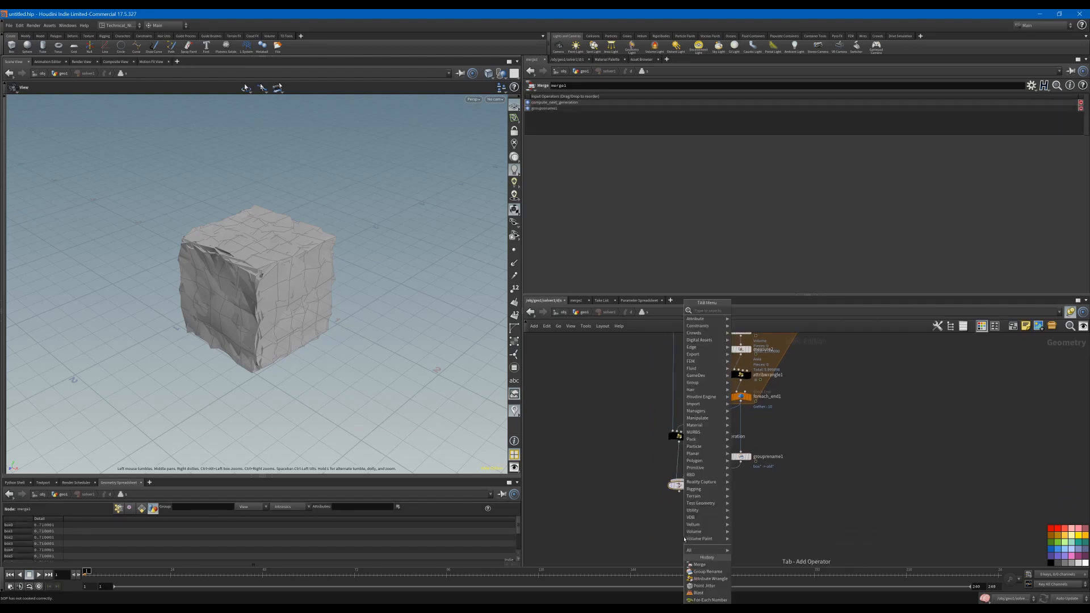
key("Escape")
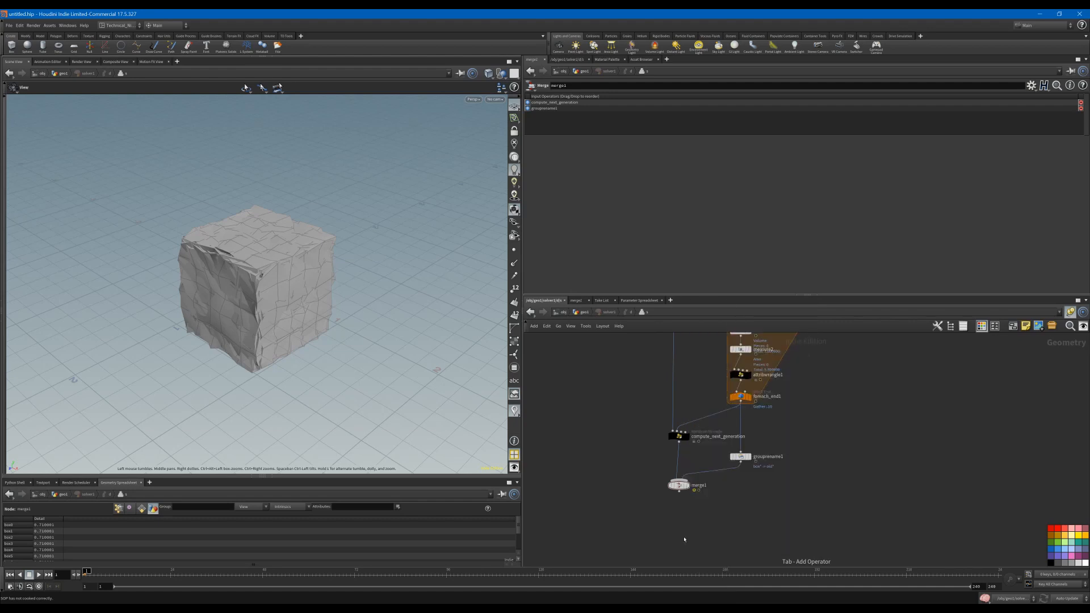
left_click(678, 523)
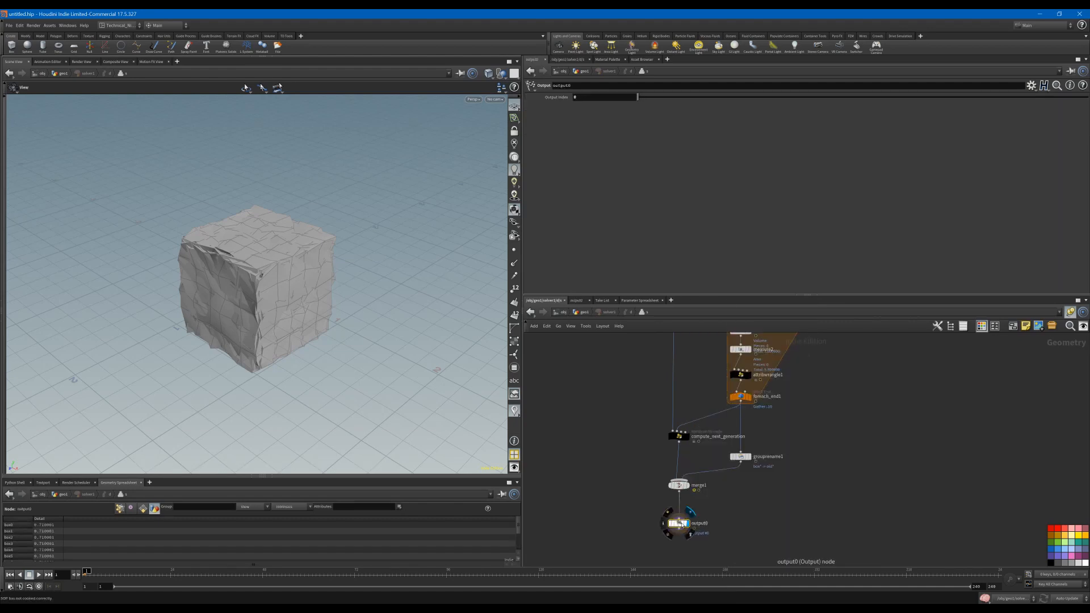
middle_click(680, 524)
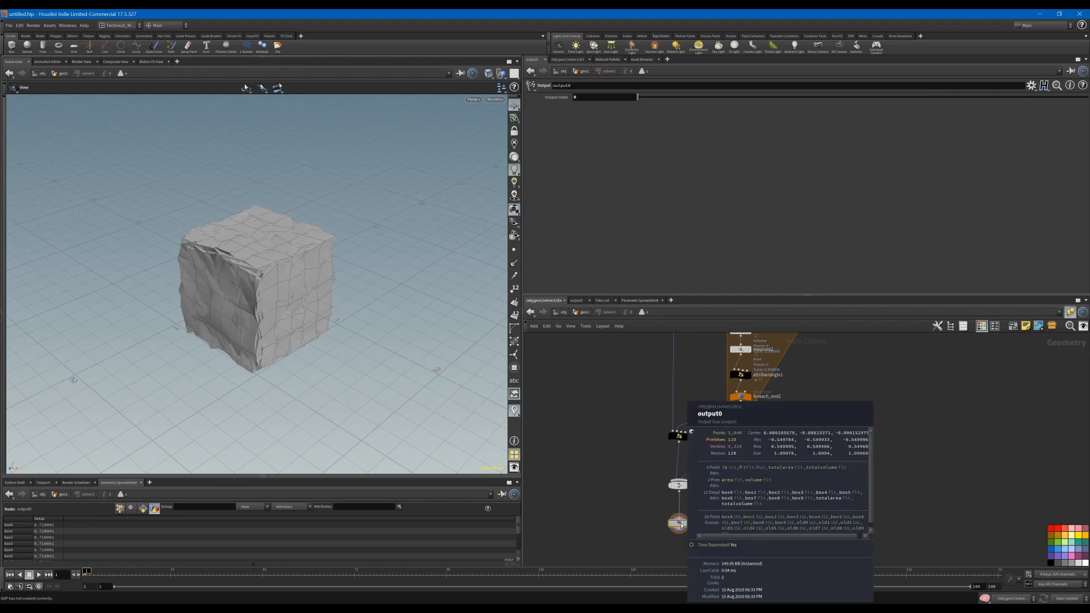
Move Input_1 and Prev_Frame slightly upward to make room above switch1.
key("h")
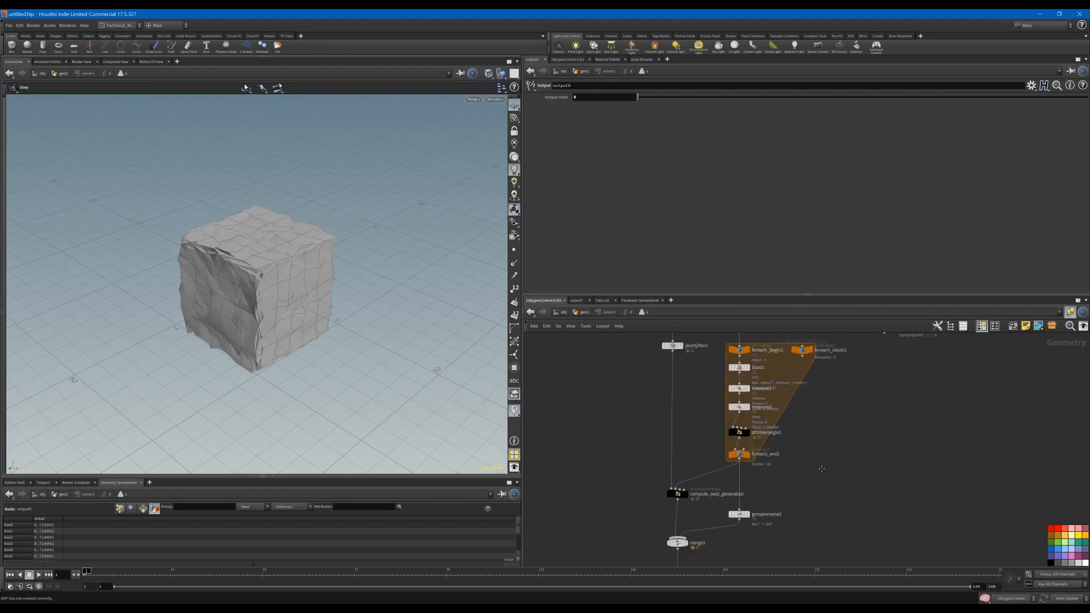
left_click_drag(773, 398, 775, 381)
left_click_drag(743, 426, 743, 419)
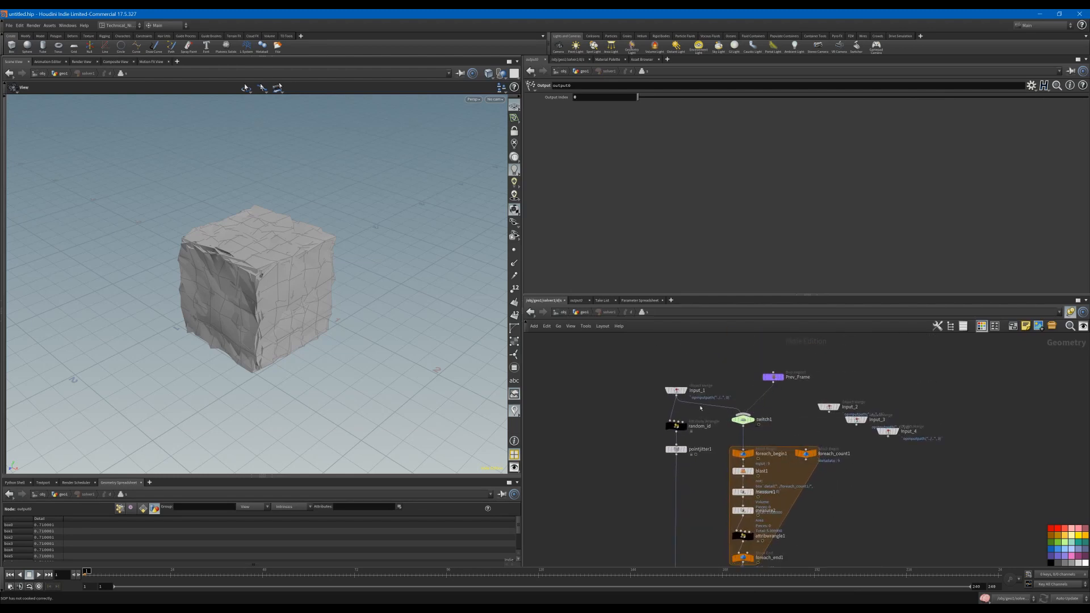
mouse_move(677, 392)
left_click_drag(677, 392, 674, 385)
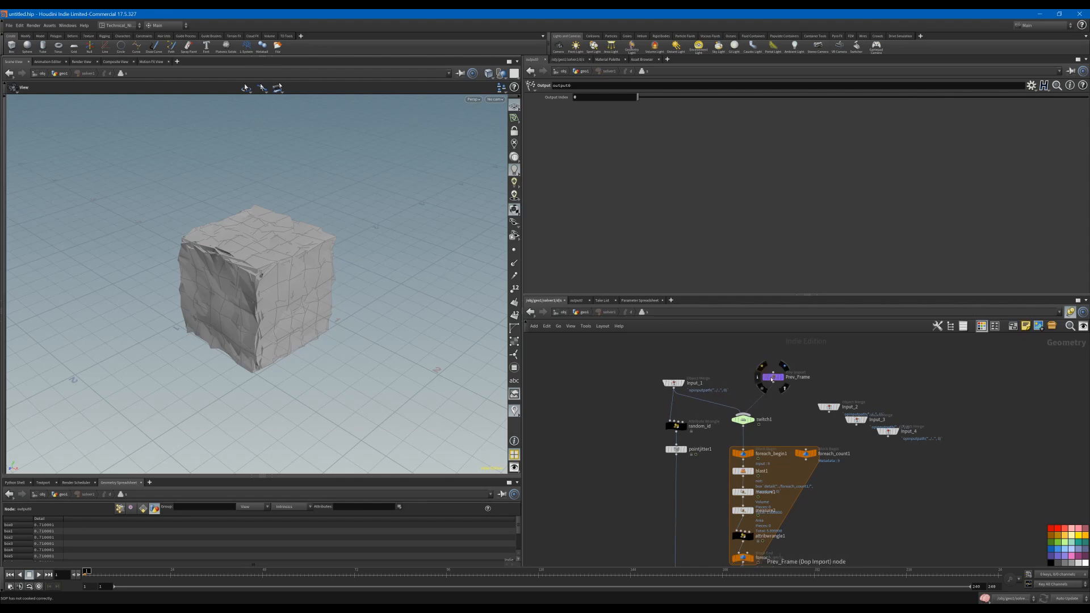
left_click_drag(773, 377, 772, 376)
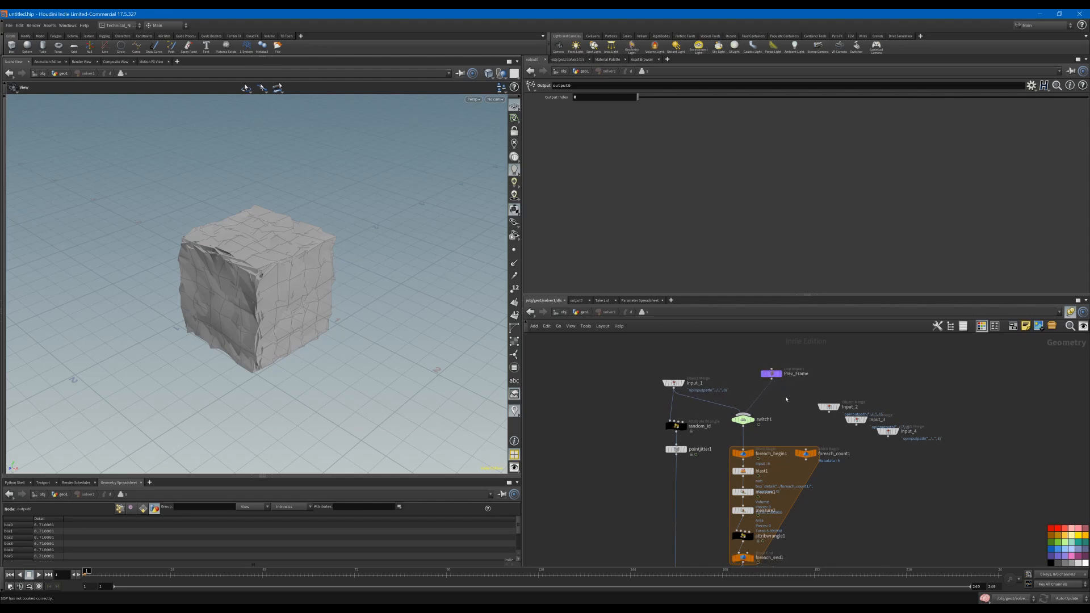
Insert a Blast node on the wire between Prev_Frame and switch1 and set its group to old*.
key("Tab")
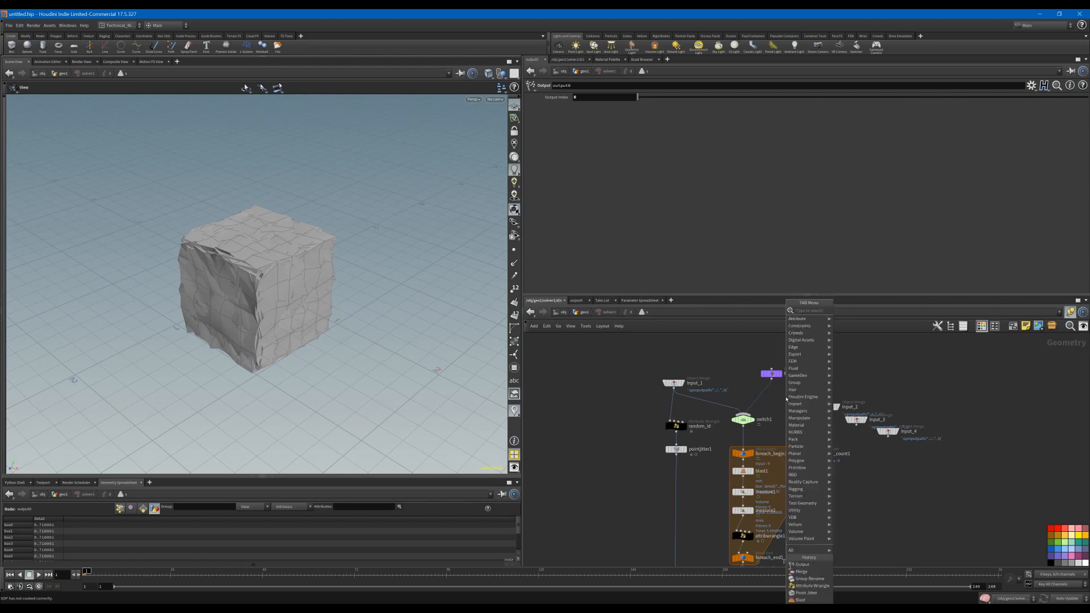
type("null")
key("Return")
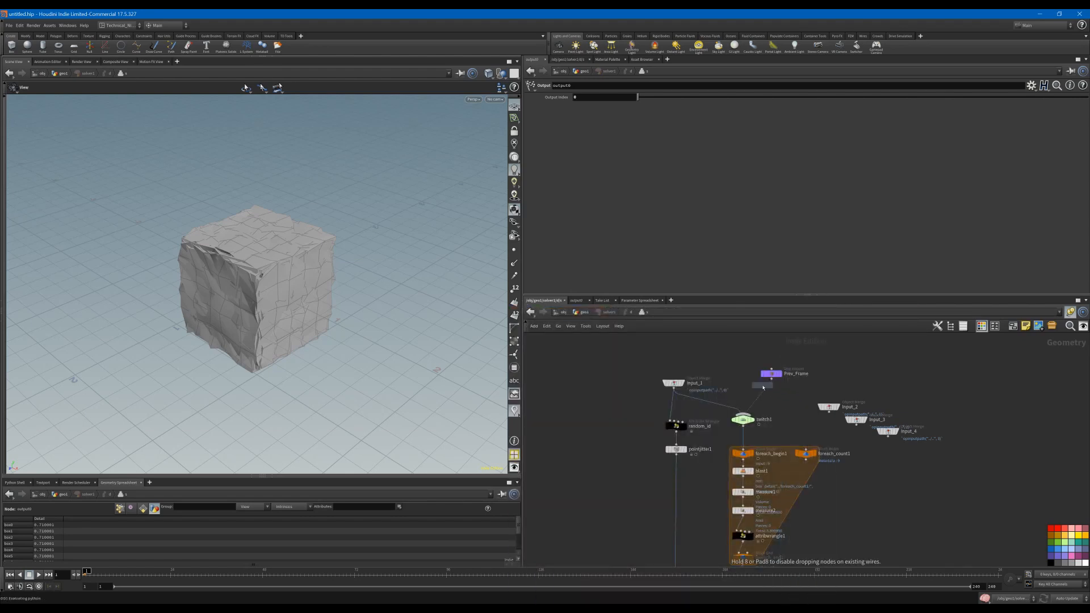
left_click(764, 395)
left_click_drag(766, 397, 774, 394)
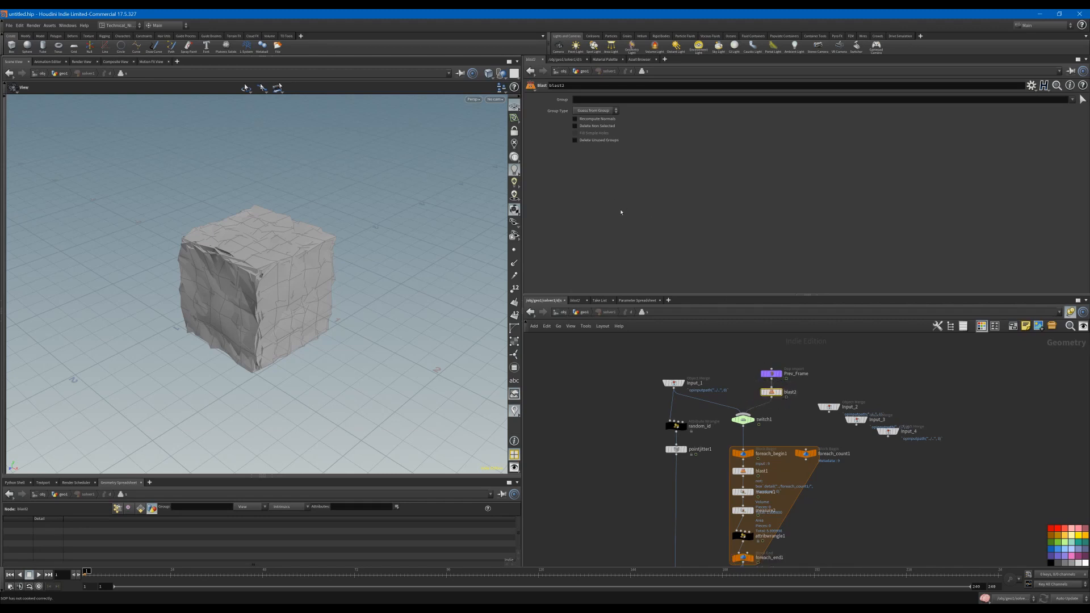
left_click(627, 101)
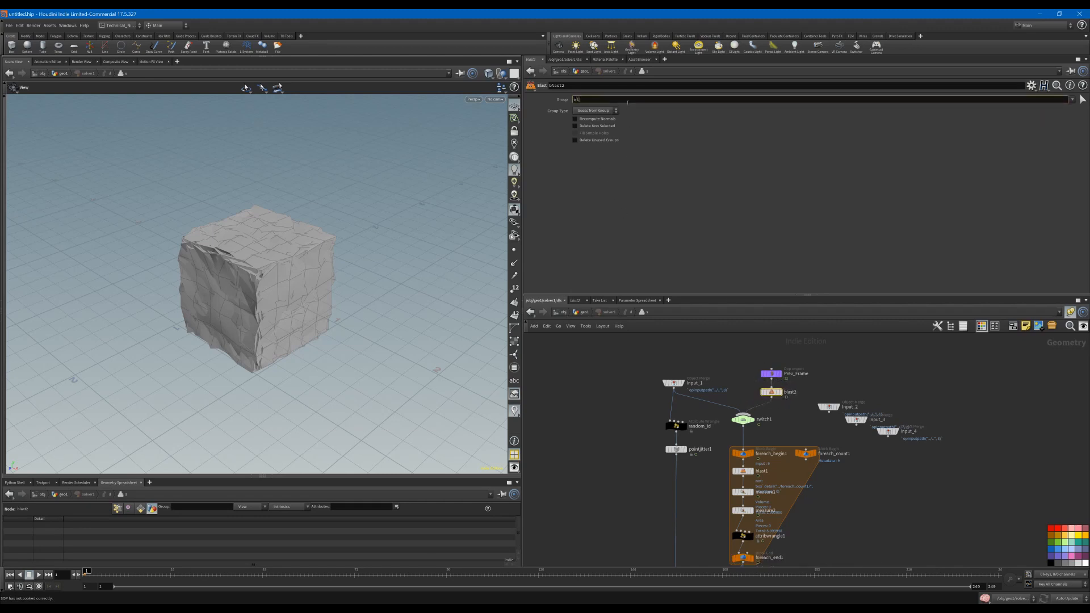
key("Return")
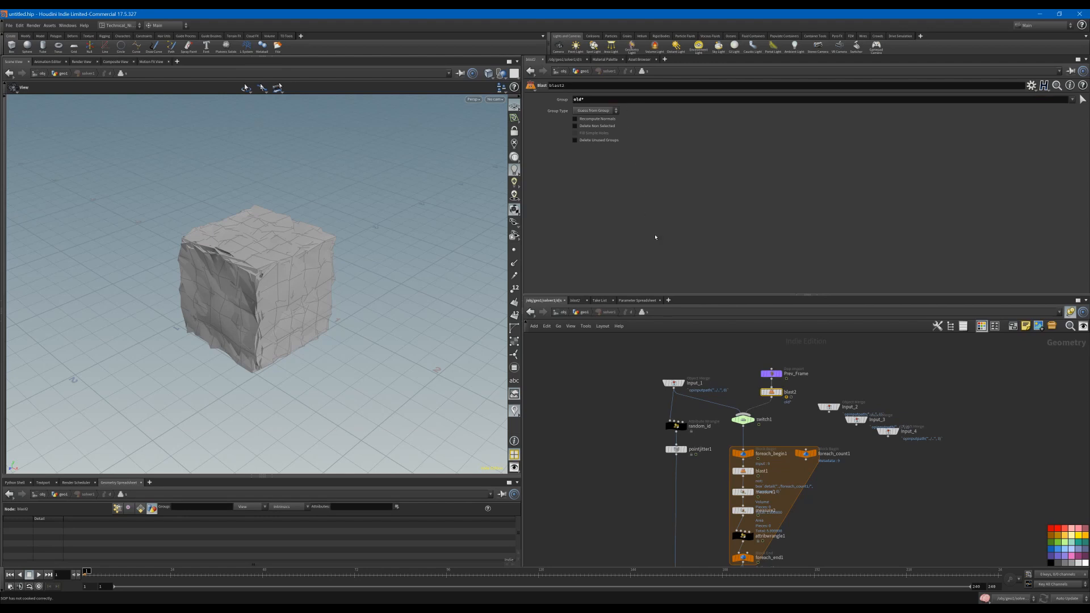
Insert a Group Delete node on the wire between blast2 and switch1 and set its groups to old*.
middle_click(772, 392)
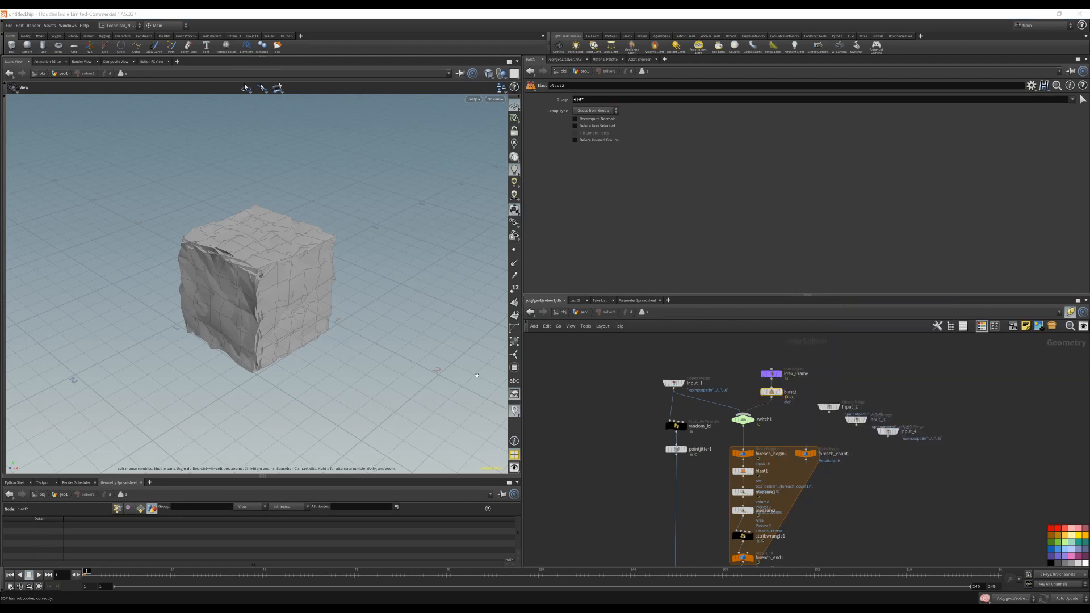
middle_click_drag(785, 427, 784, 468)
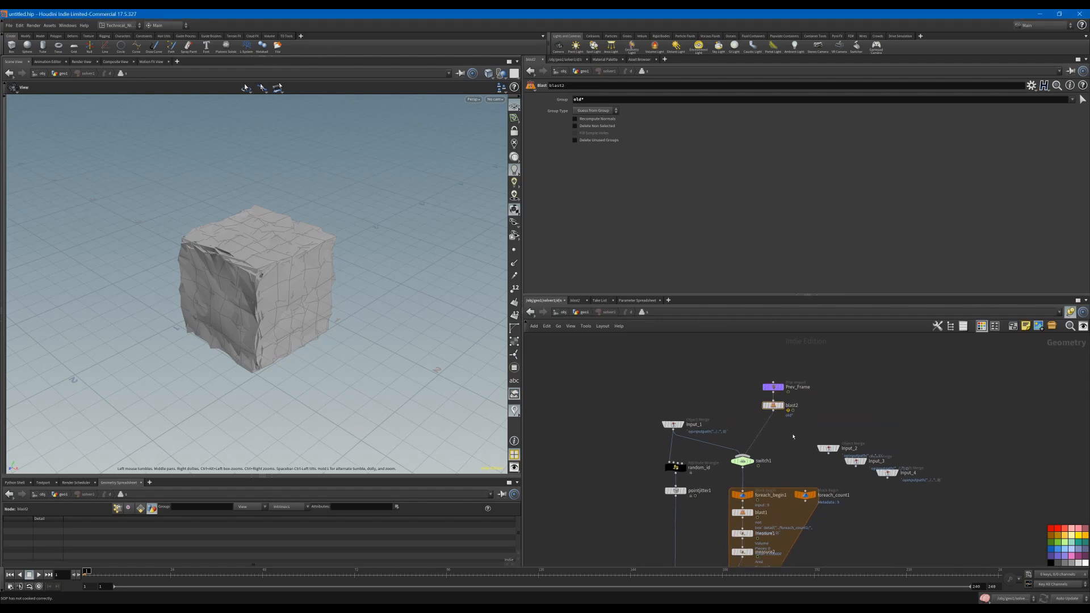
key("Tab")
type("group del")
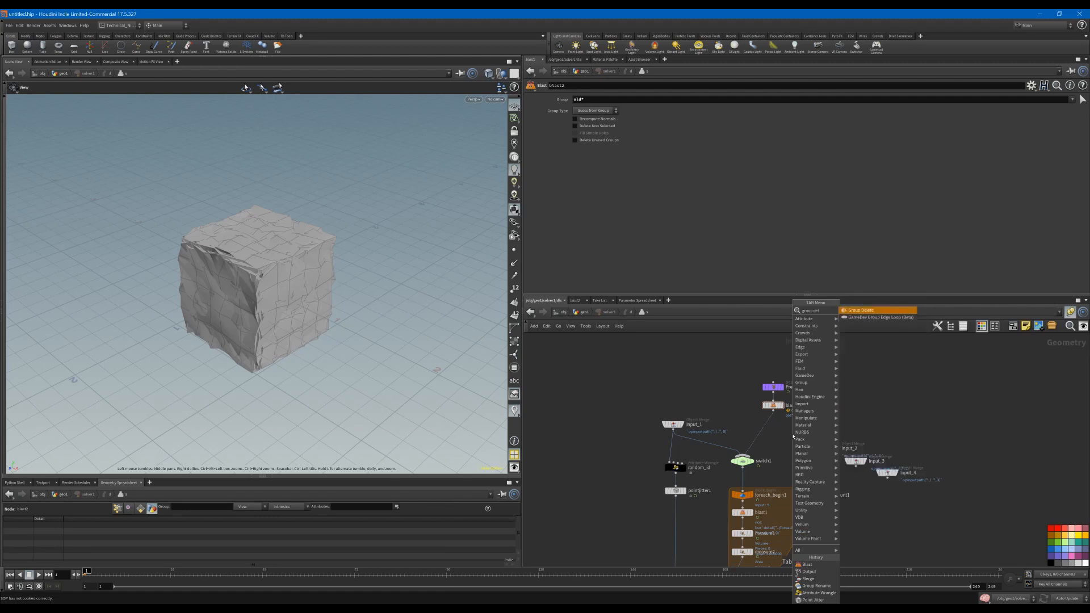
key("Return")
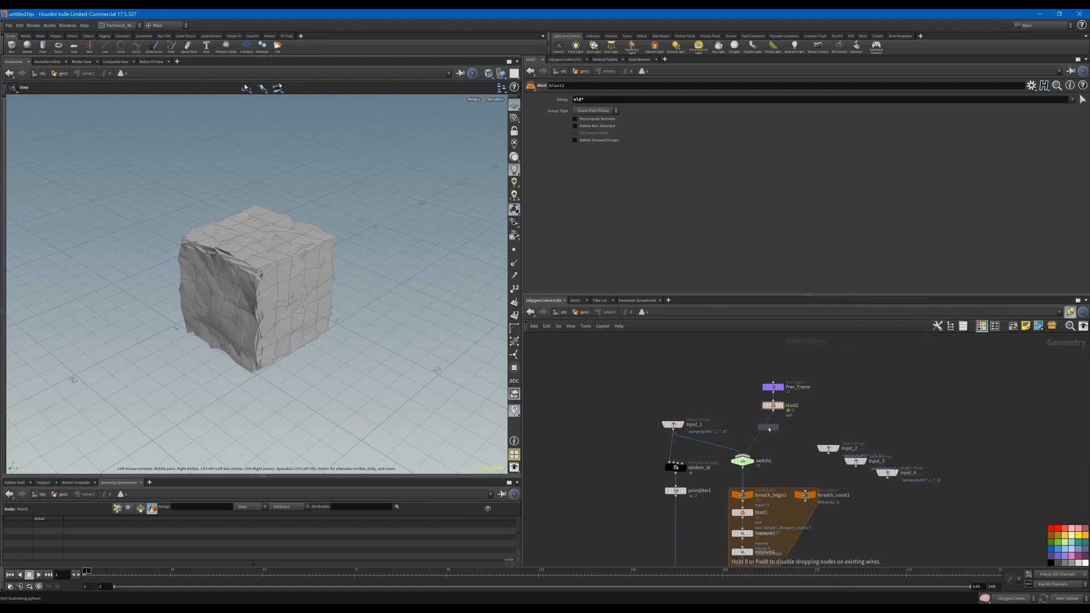
left_click(774, 431)
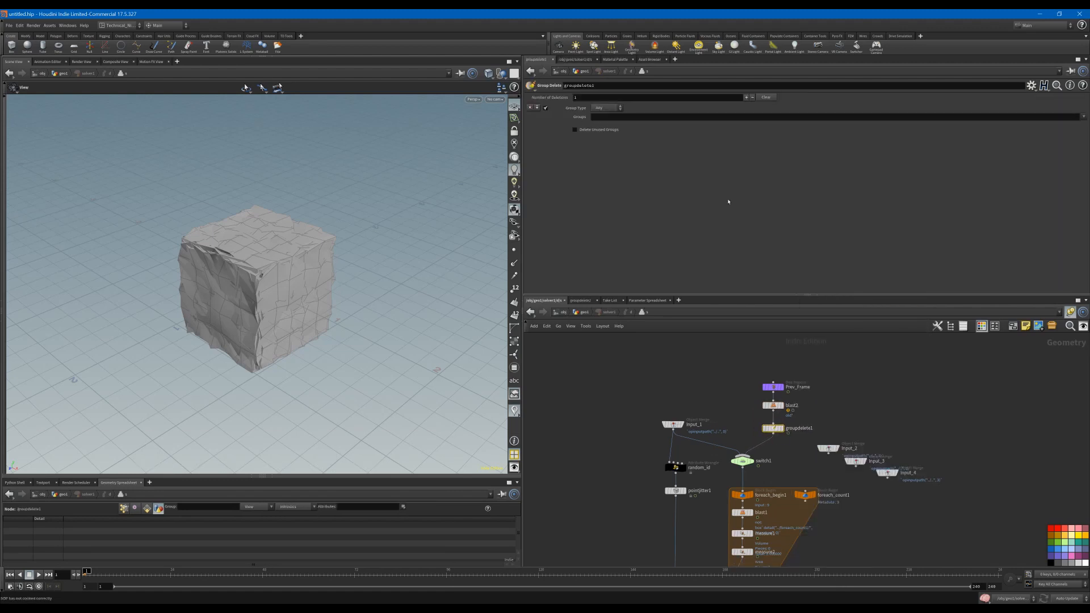
left_click(664, 117)
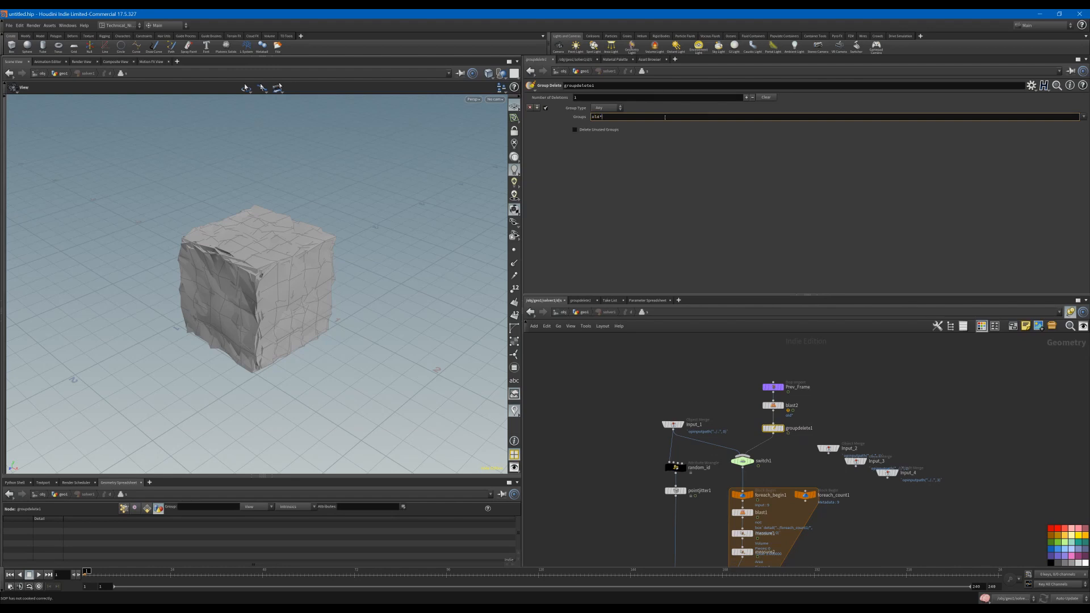
type("old*")
key("Return")
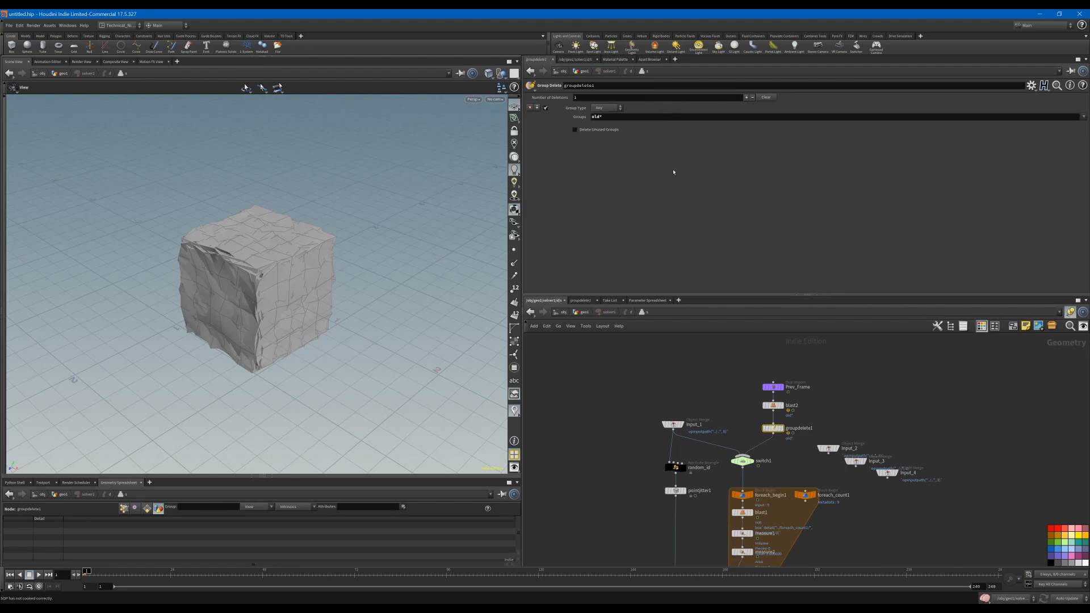
middle_click_drag(646, 421, 646, 298)
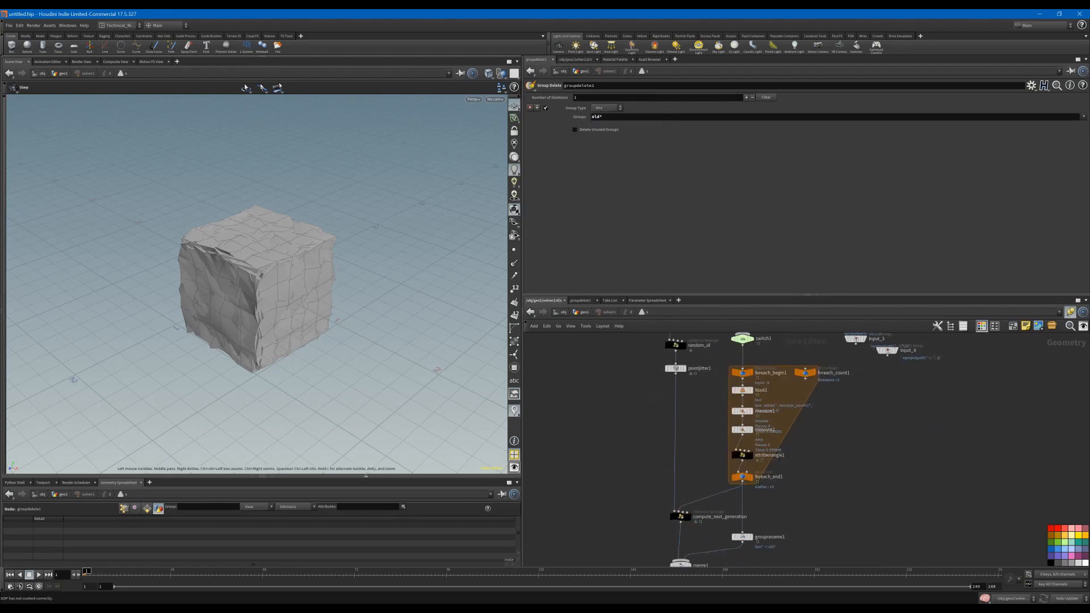
Advance to frame 2 and inspect the parameters of the Prev_Frame, blast2 and Input_1 nodes inside the solver.
left_click(79, 575)
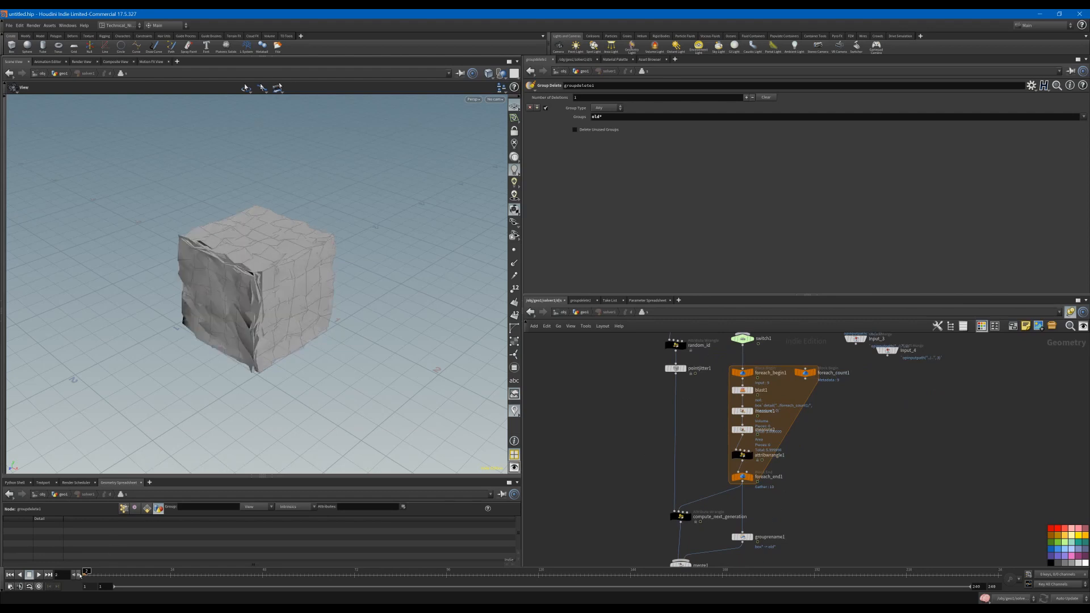
middle_click_drag(769, 267, 769, 386)
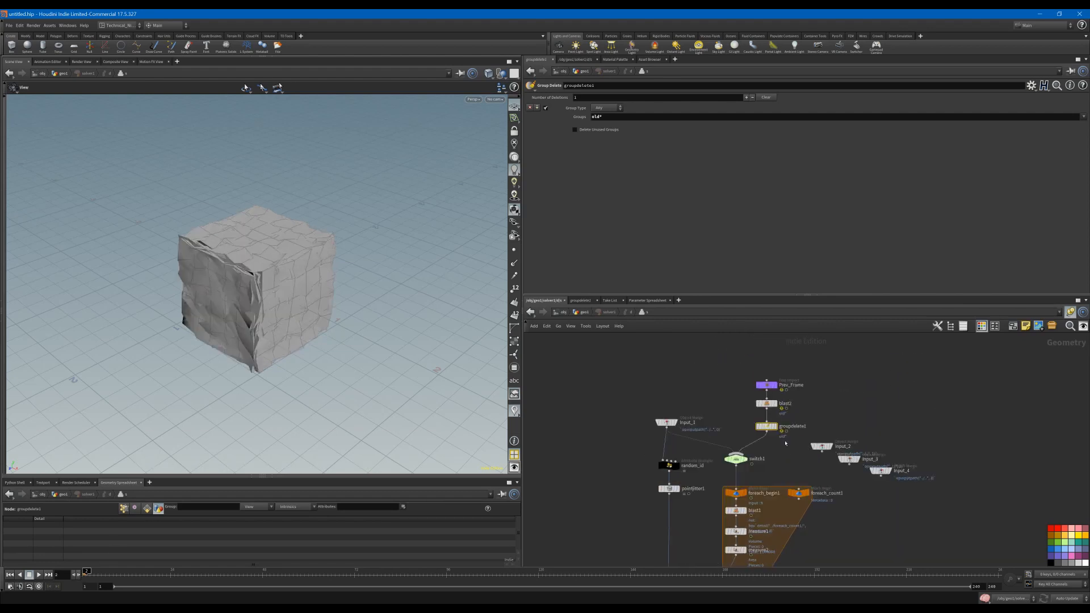
left_click(770, 385)
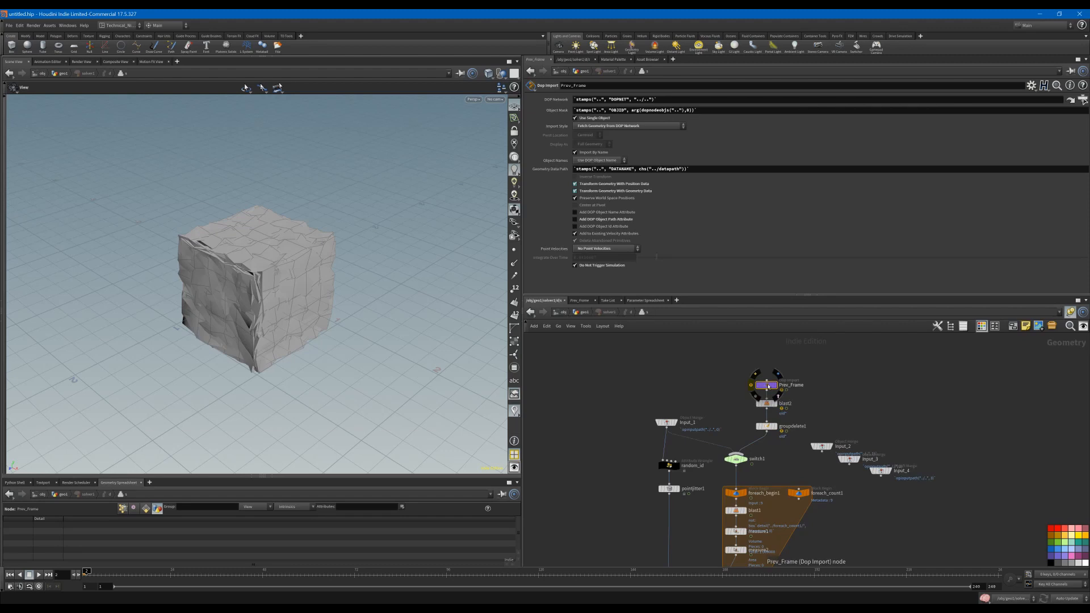
left_click(767, 404)
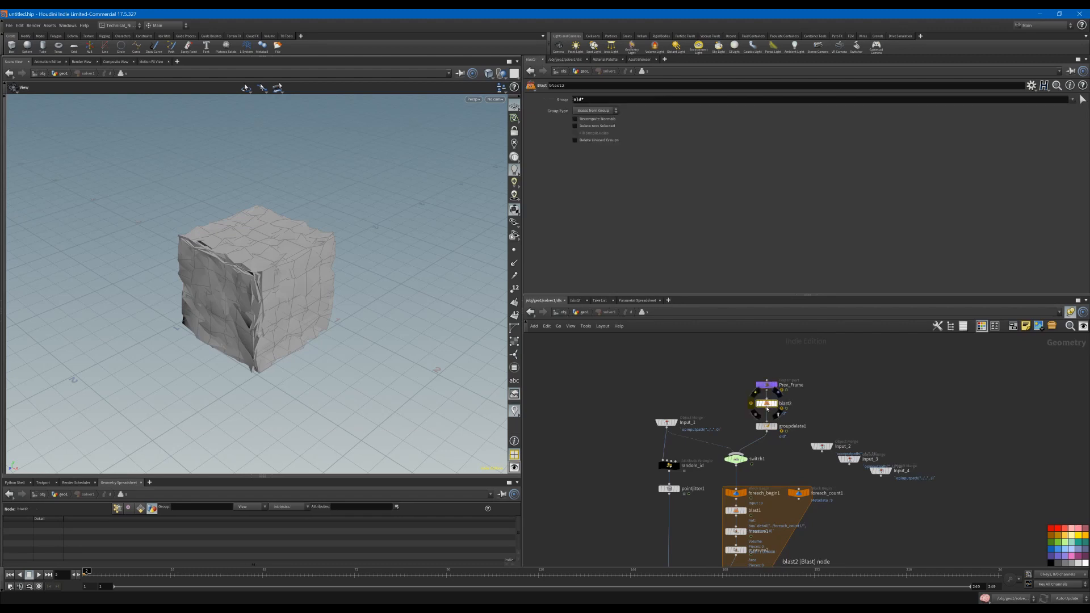
left_click(666, 422)
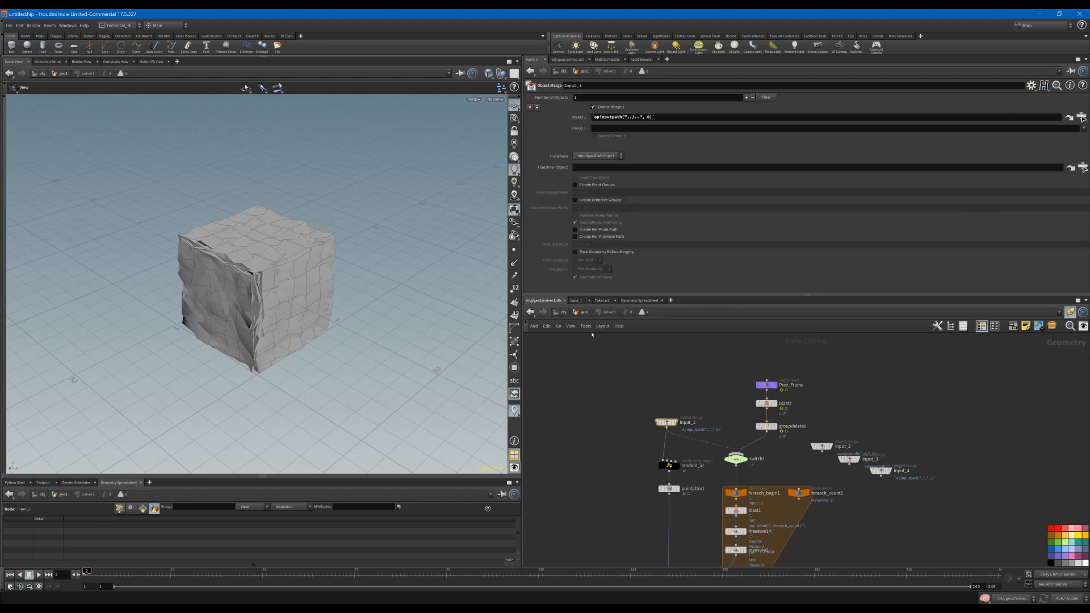
Go up to the geo1 network, view solver1's geometry info, and return inside the solver.
key("u")
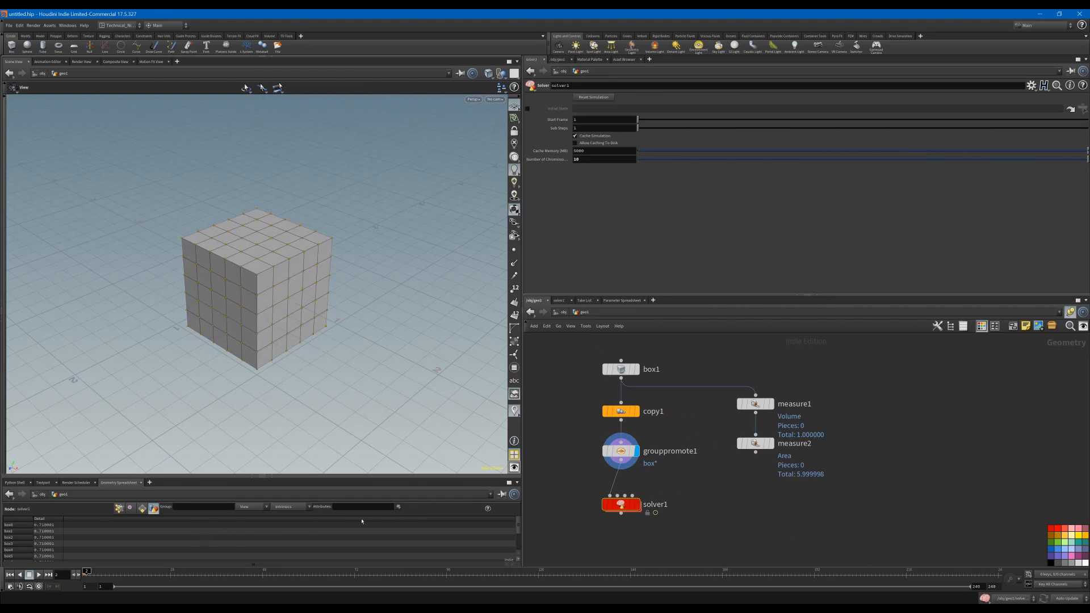
middle_click(622, 507)
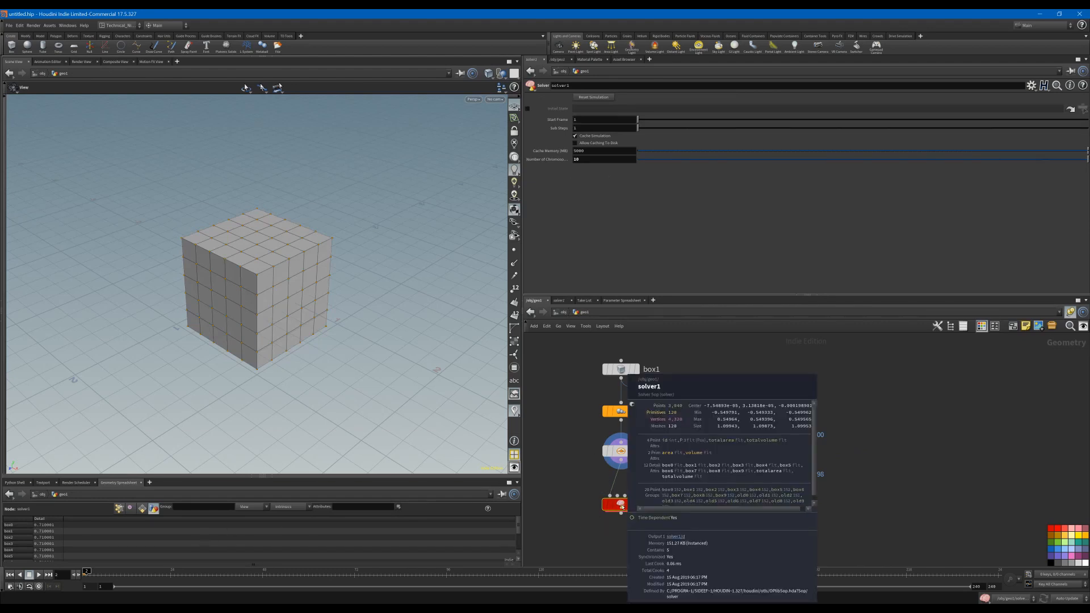
double_click(622, 507)
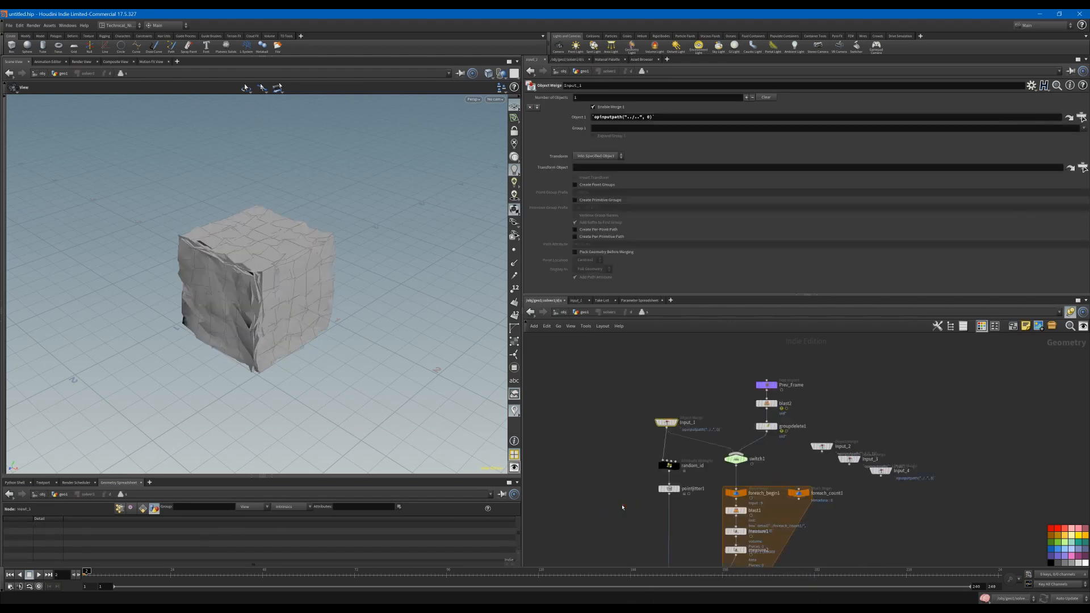
Review Prev_Frame, blast2, groupdelete1 and Input_1, showing point attributes in the Geometry Spreadsheet for Input_1 and blast2.
left_click(766, 386)
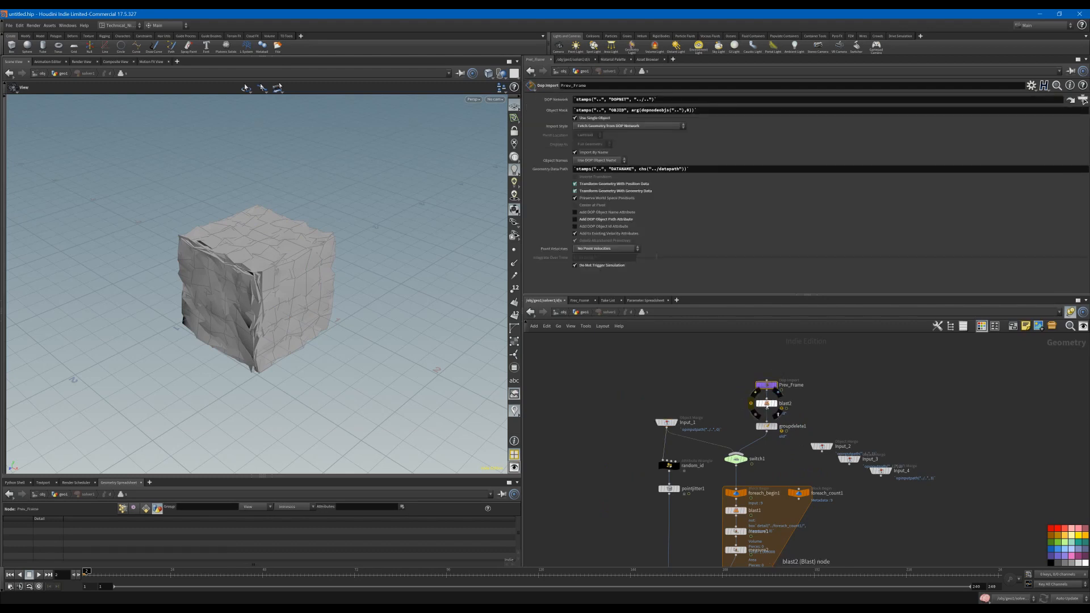
left_click(767, 404)
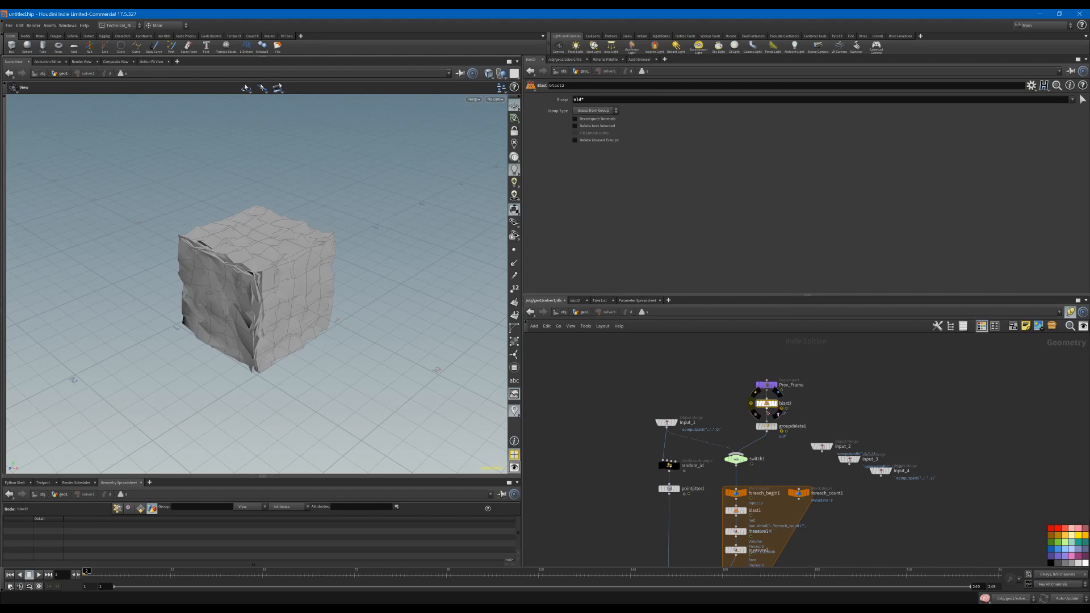
left_click(767, 426)
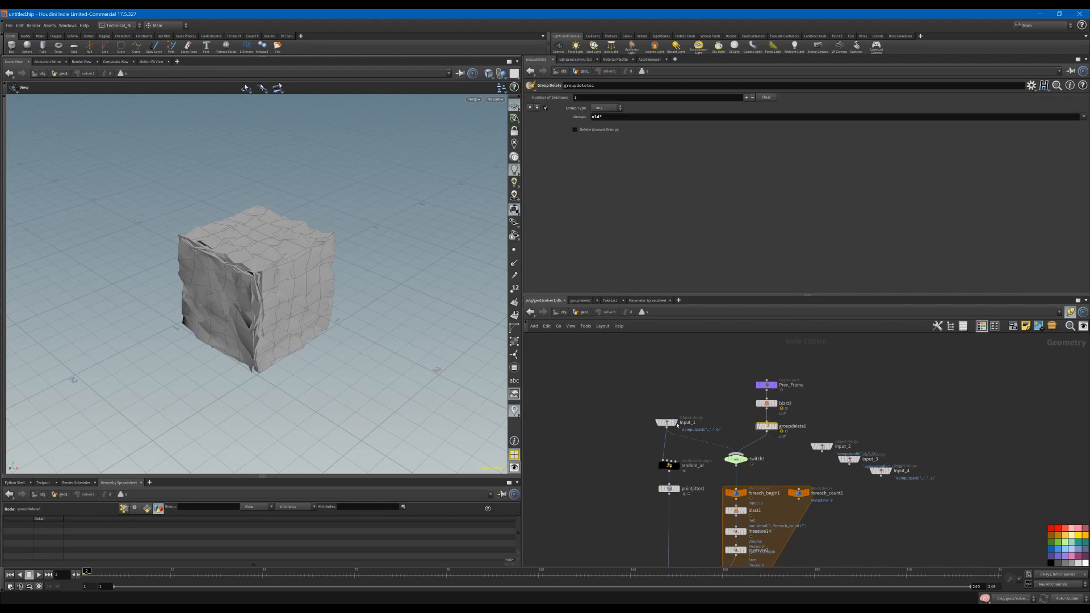
left_click(667, 424)
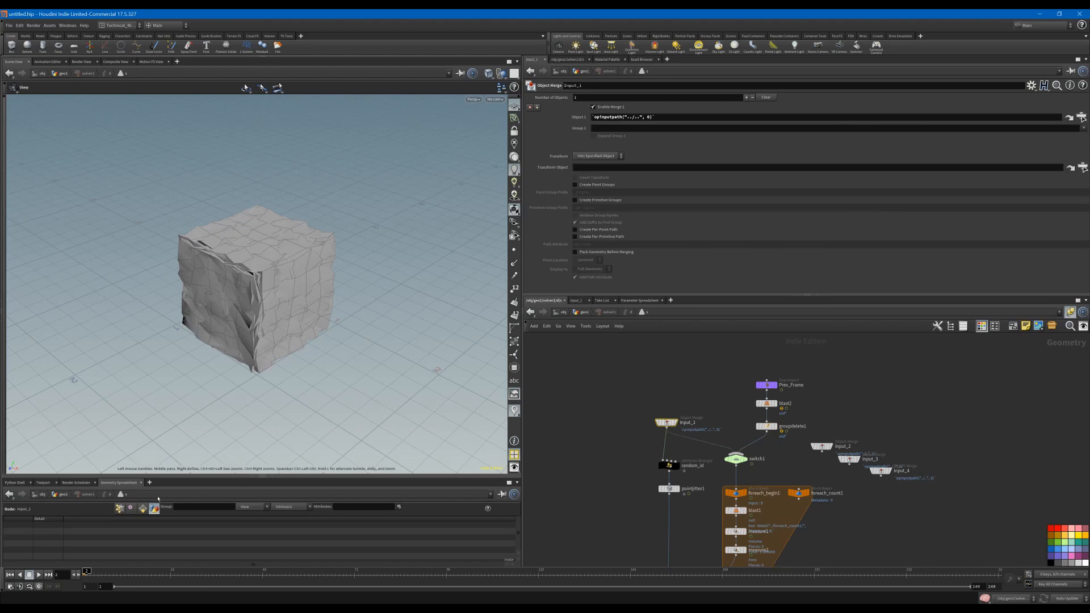
left_click(120, 507)
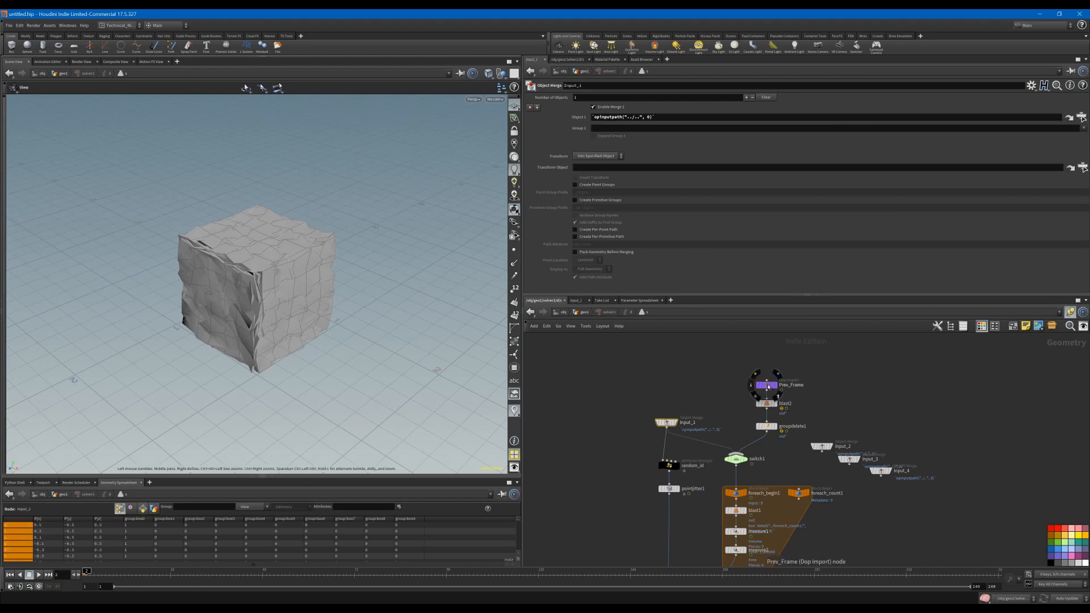
left_click(768, 404)
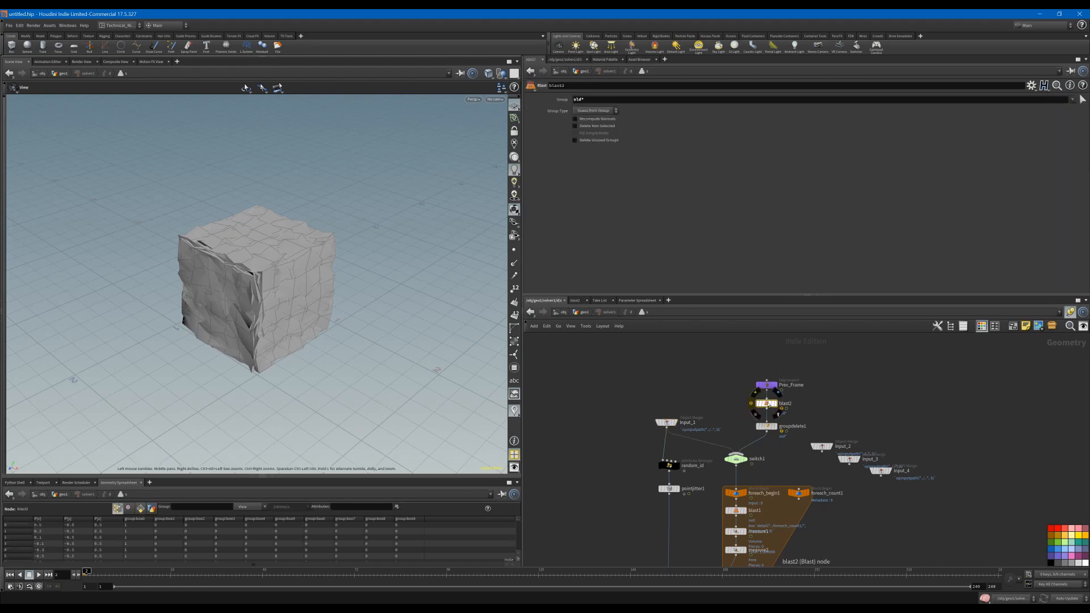
middle_click(768, 404)
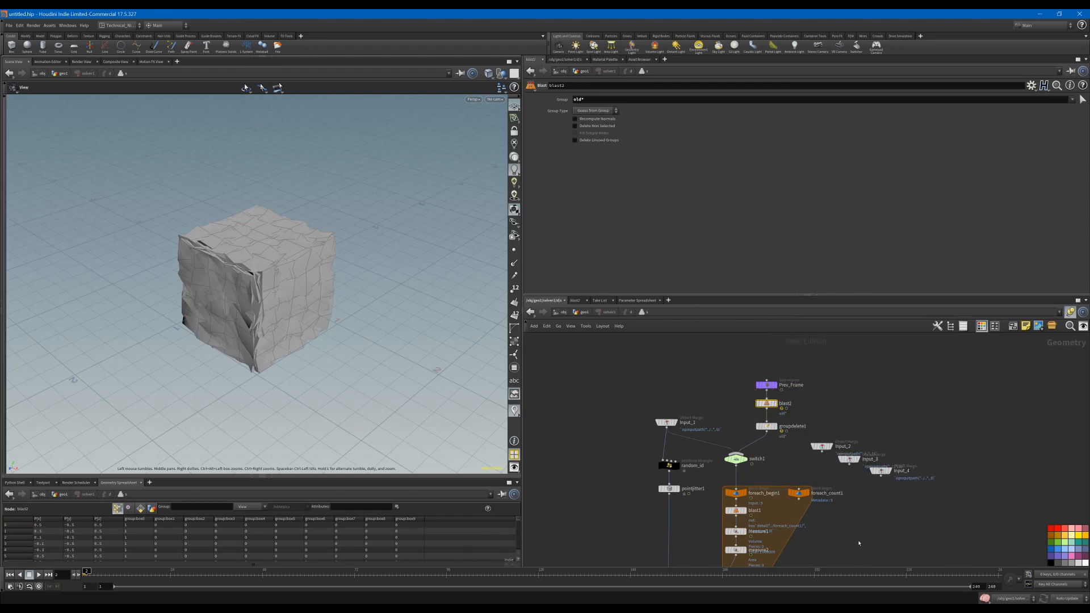
Follow the solver network down to its output and check the geometry info of the output0 node.
middle_click_drag(859, 543, 859, 422)
middle_click_drag(831, 563, 843, 471)
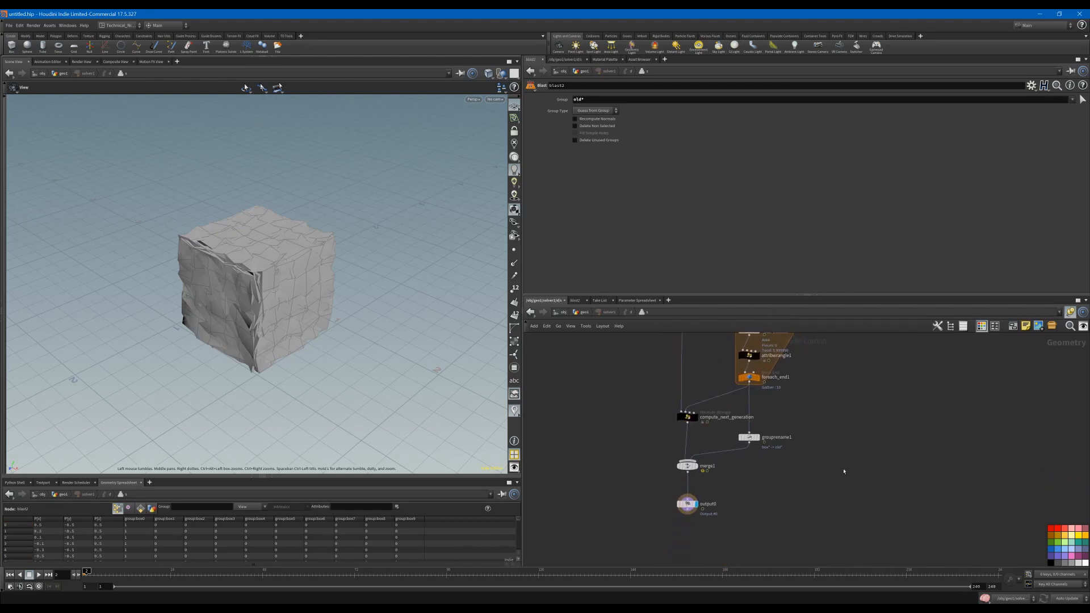
middle_click(688, 503)
middle_click_drag(813, 399, 814, 470)
scroll(825, 433, "down", 4)
middle_click_drag(778, 425, 767, 484)
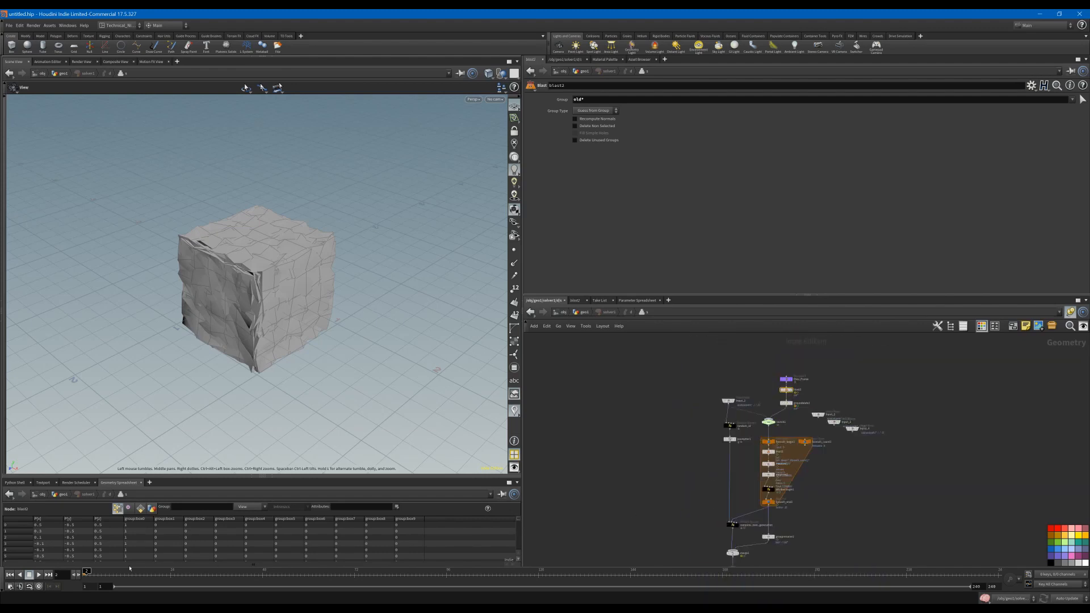
Advance to frame 3 and check the geometry info of the blast2 and groupdelete1 nodes.
left_click_drag(82, 574, 92, 573)
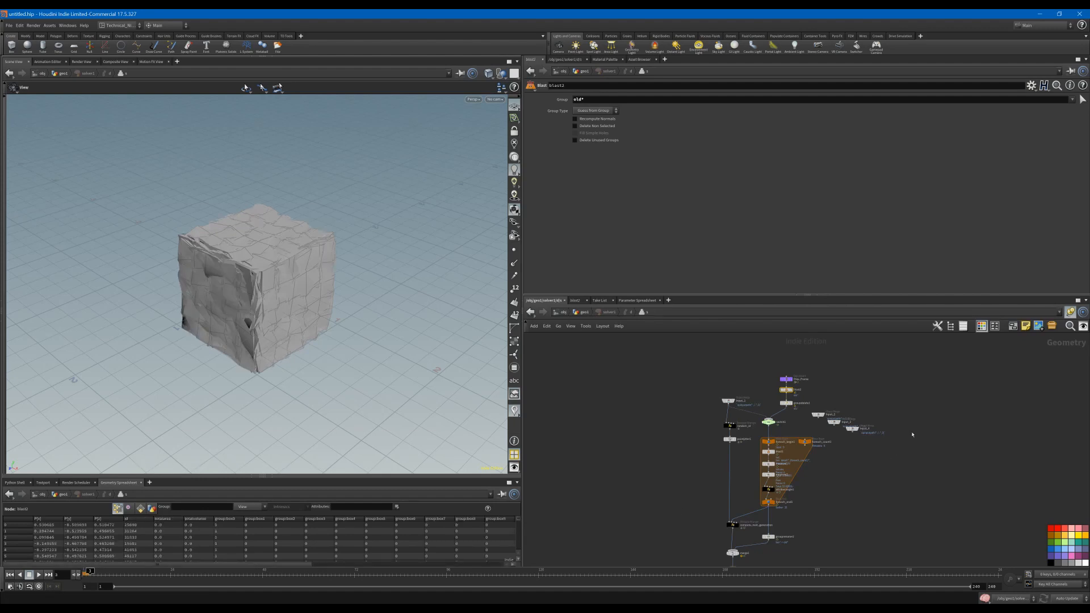
mouse_move(848, 389)
middle_mouse_down()
mouse_move(850, 426)
mouse_move(857, 400)
middle_mouse_up()
scroll(810, 436, "up", 4)
scroll(858, 405, "up", 2)
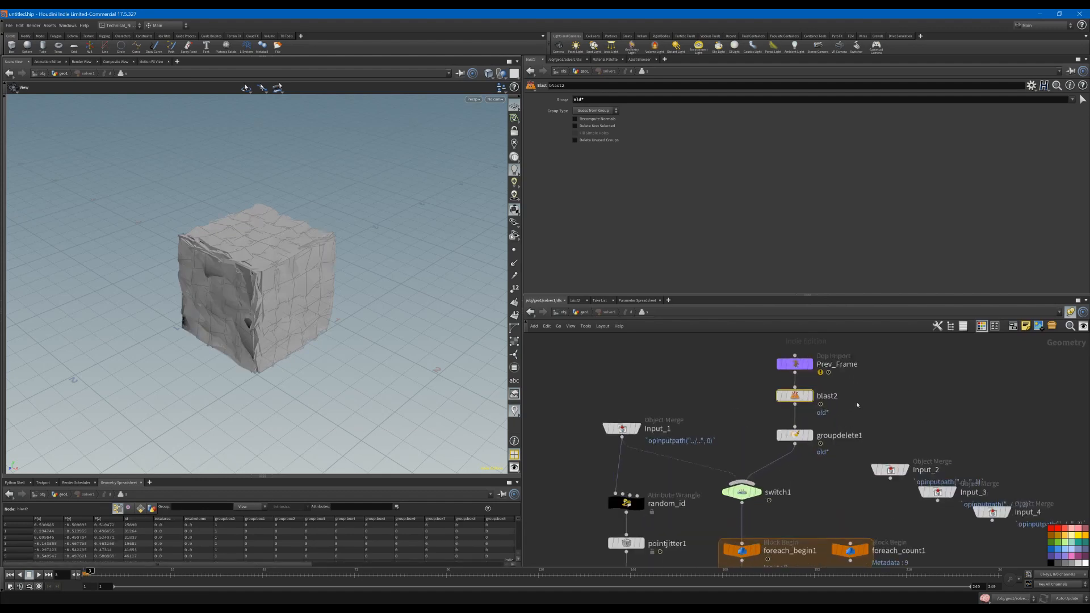
middle_click(799, 398)
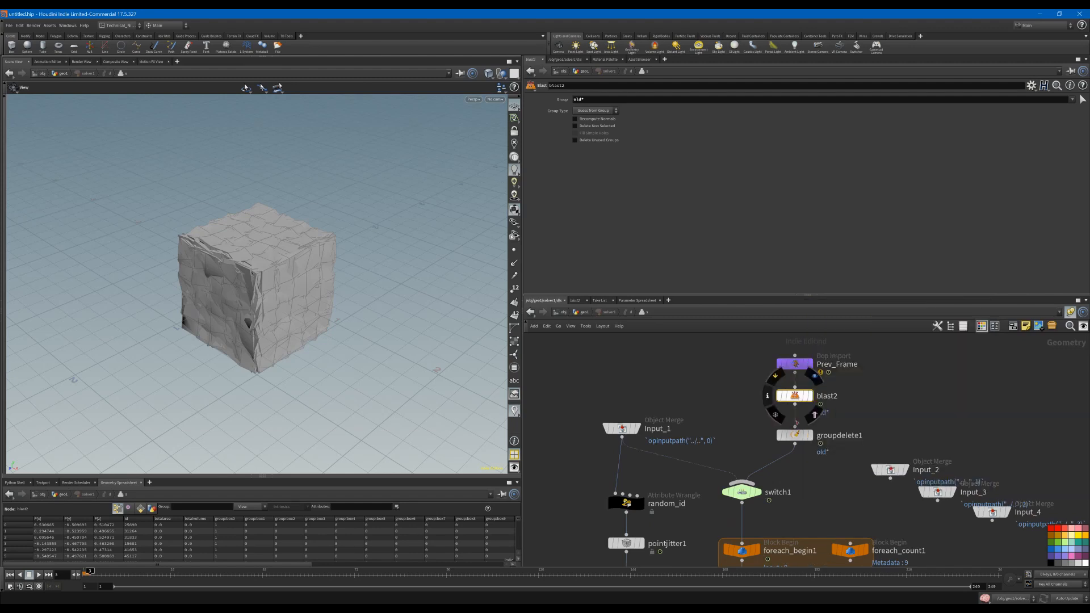
middle_click(797, 437)
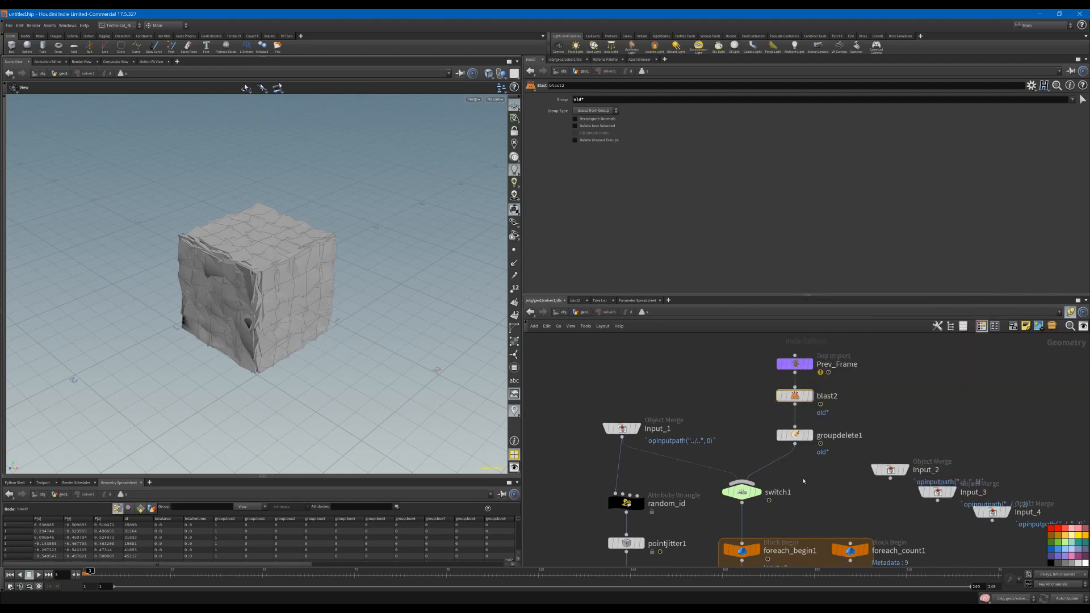
Examine the detail attributes of the foreach_end1 node in the Geometry Spreadsheet.
middle_click_drag(827, 553, 827, 418)
middle_click_drag(877, 536, 892, 432)
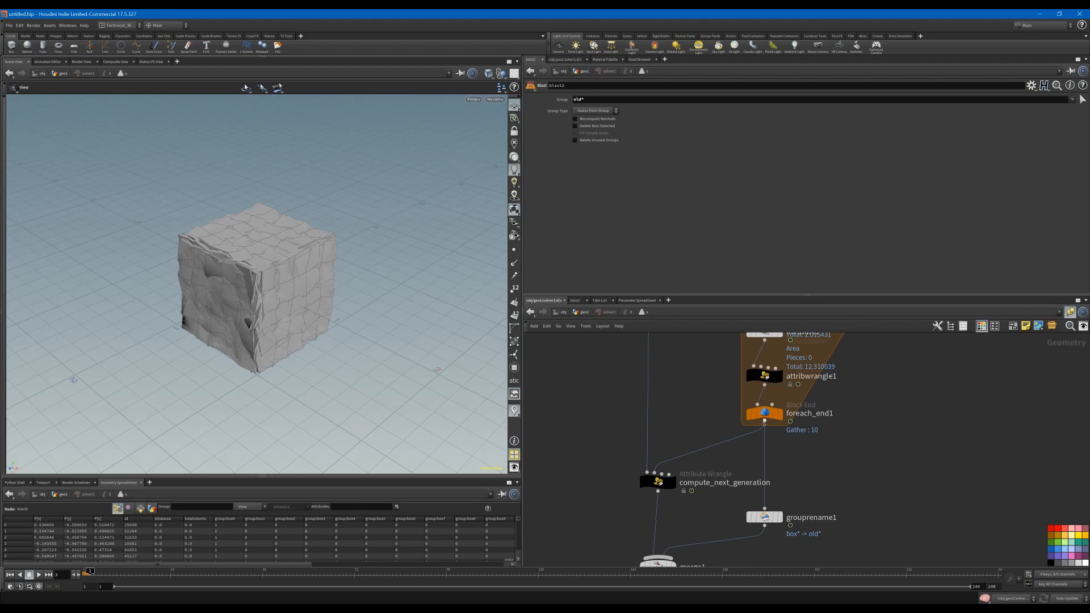
left_click(764, 415)
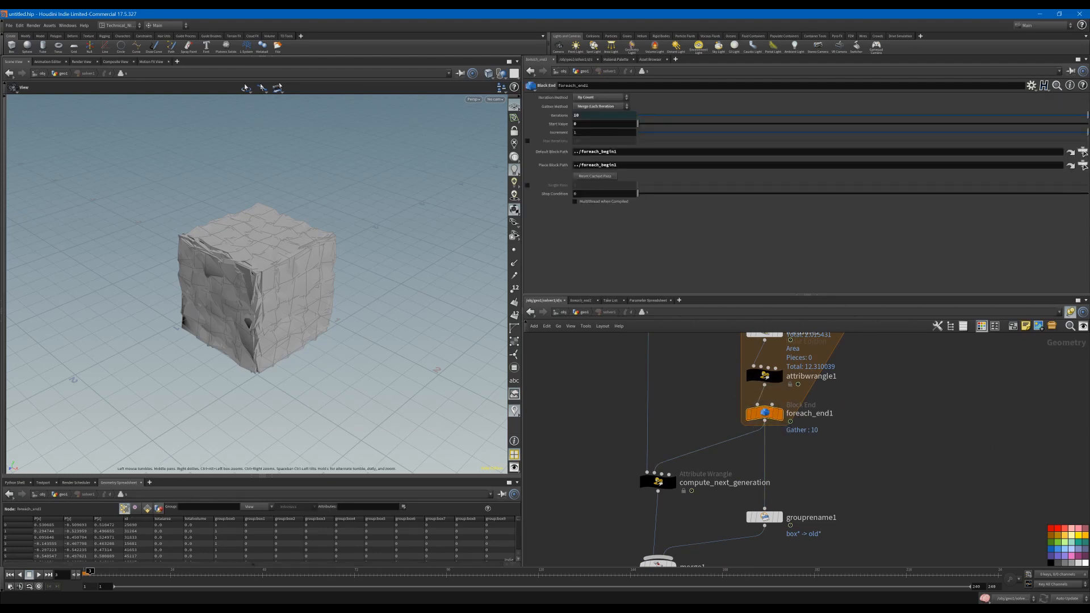
left_click(159, 508)
scroll(49, 536, "down", 2)
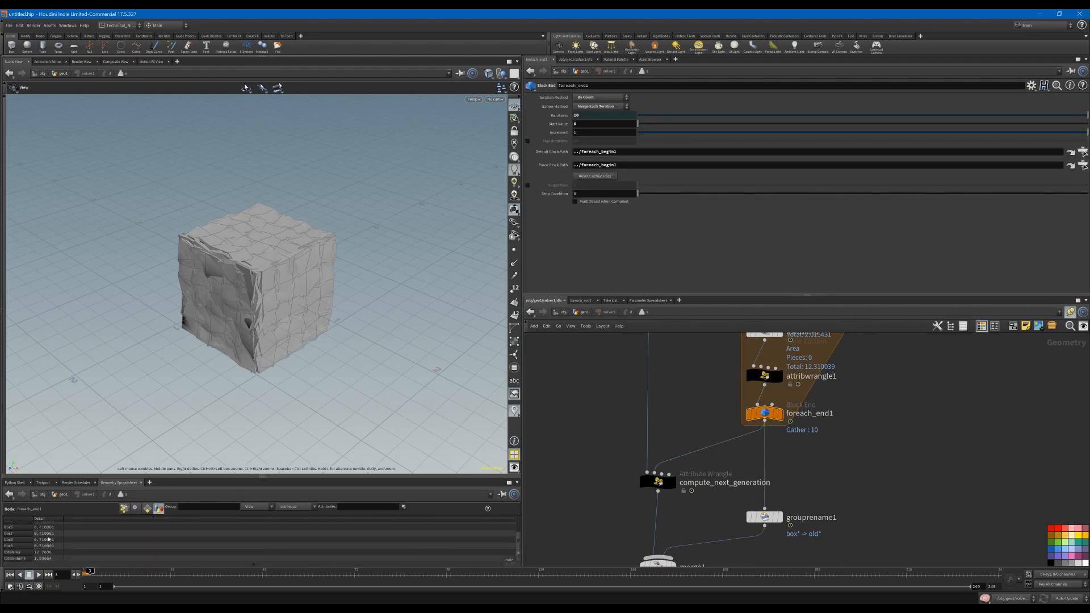
scroll(49, 540, "up", 2)
scroll(855, 508, "down", 5)
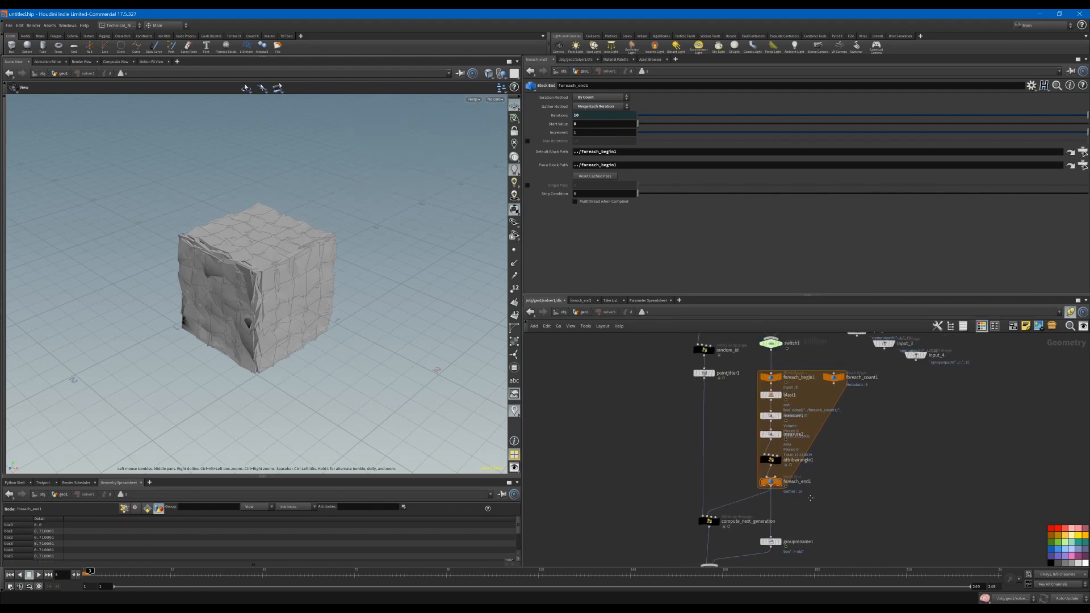
Stack random_id and pointjitter1 under Input_1, and feed switch1 from pointjitter1 instead of directly from Input_1.
middle_click_drag(856, 507, 855, 510)
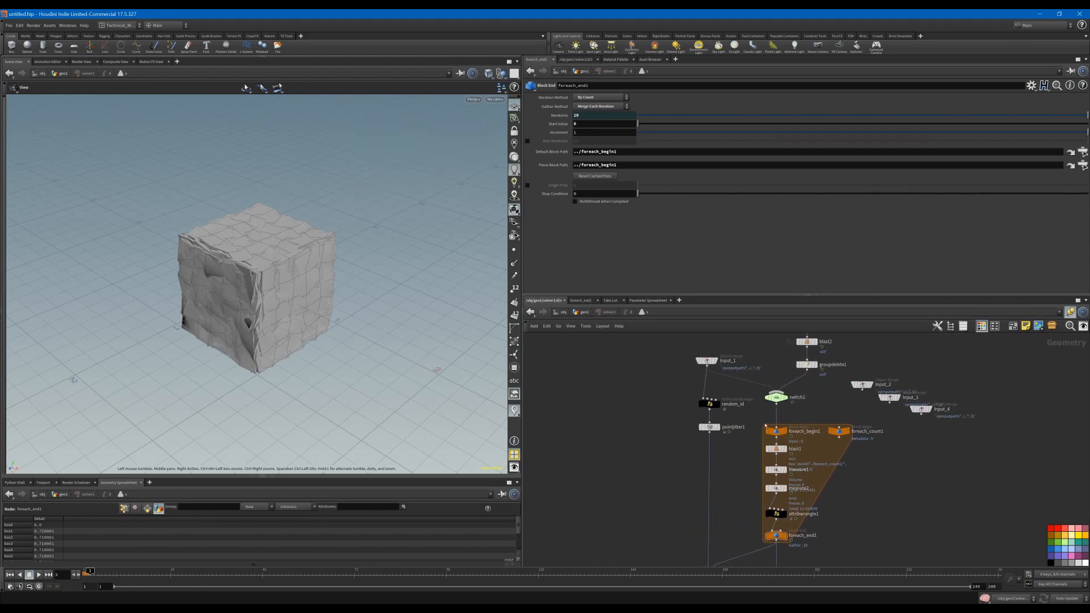
middle_click_drag(760, 413, 753, 448)
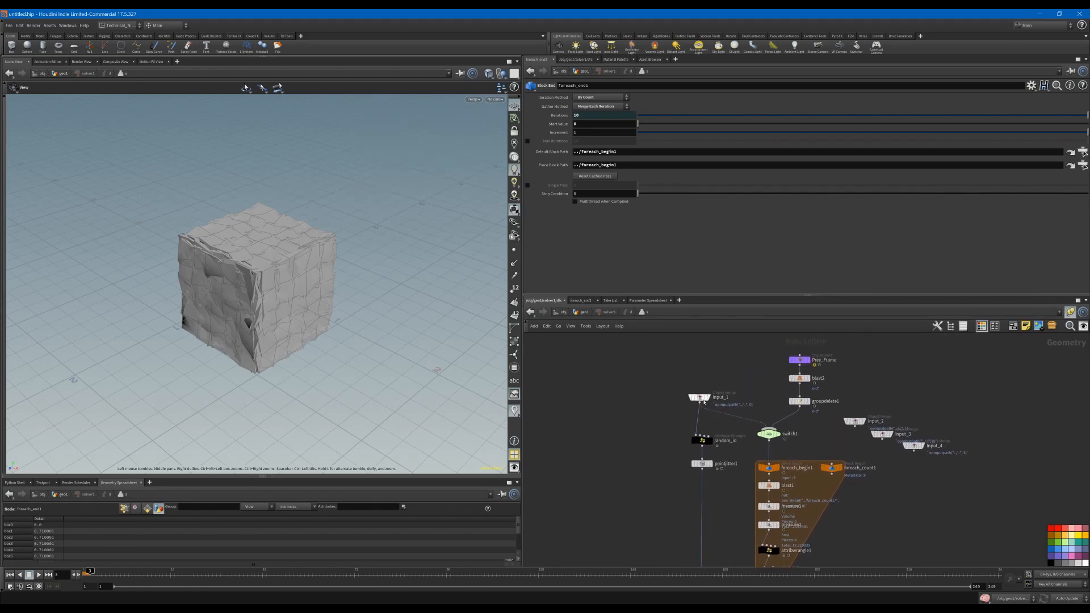
left_click_drag(699, 398, 697, 370)
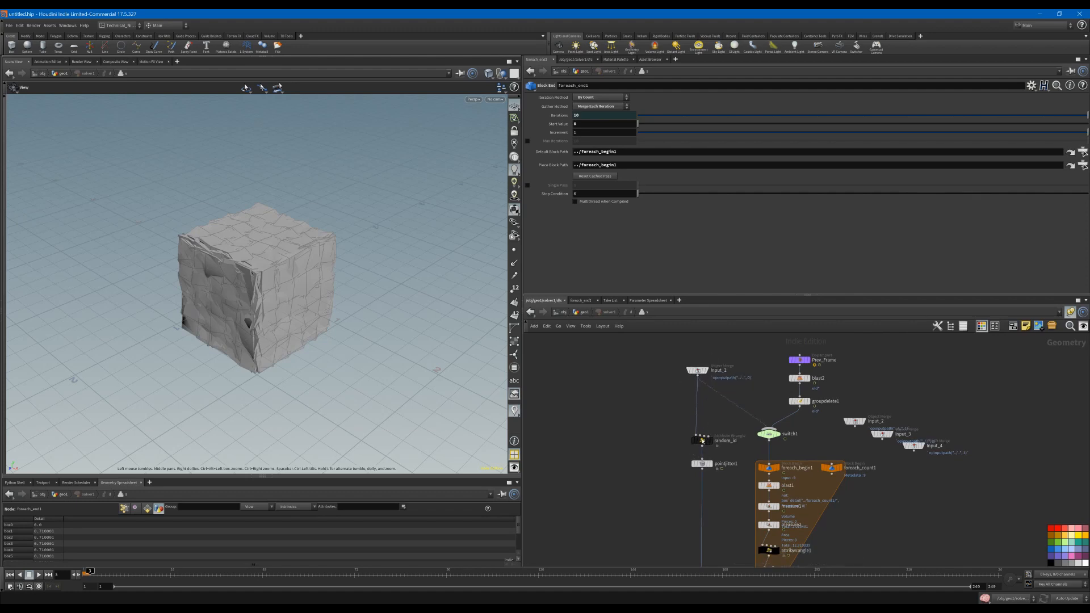
left_click_drag(702, 441, 702, 410)
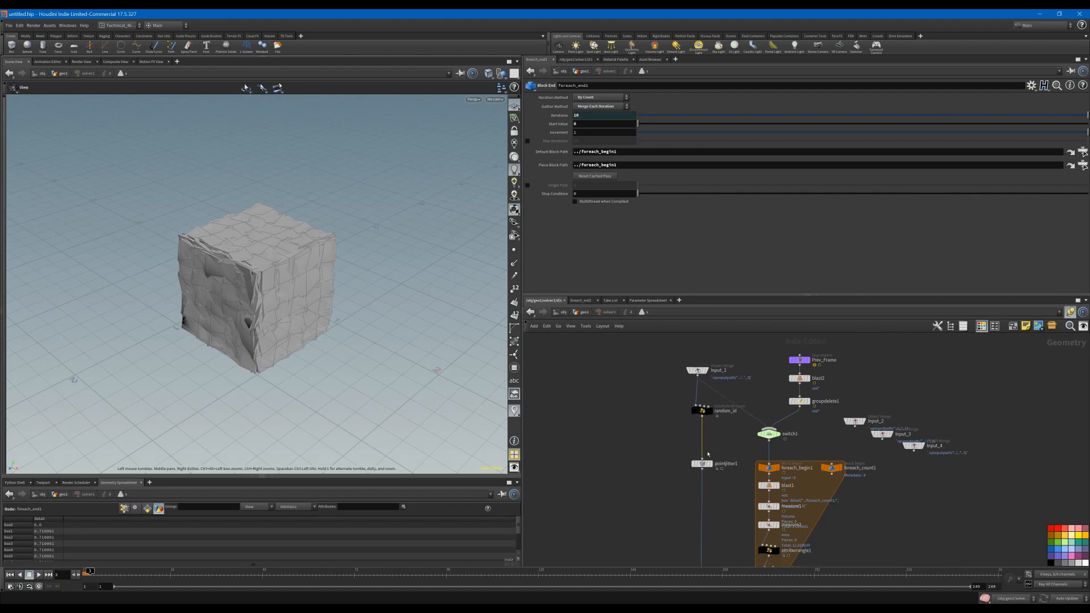
left_click_drag(703, 465, 703, 436)
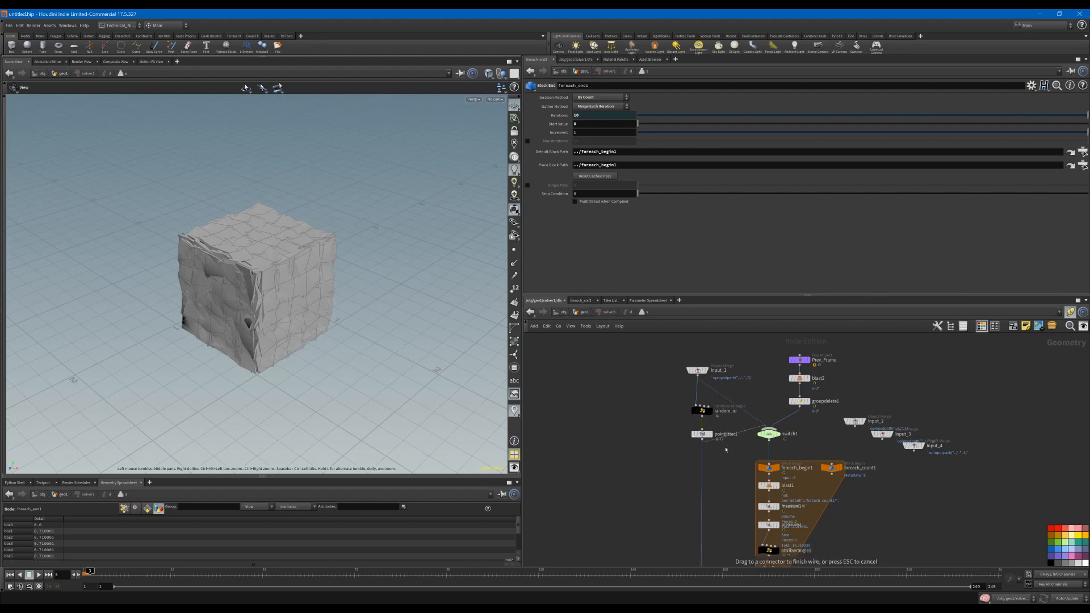
left_click_drag(702, 410, 698, 392)
left_click_drag(705, 434, 701, 417)
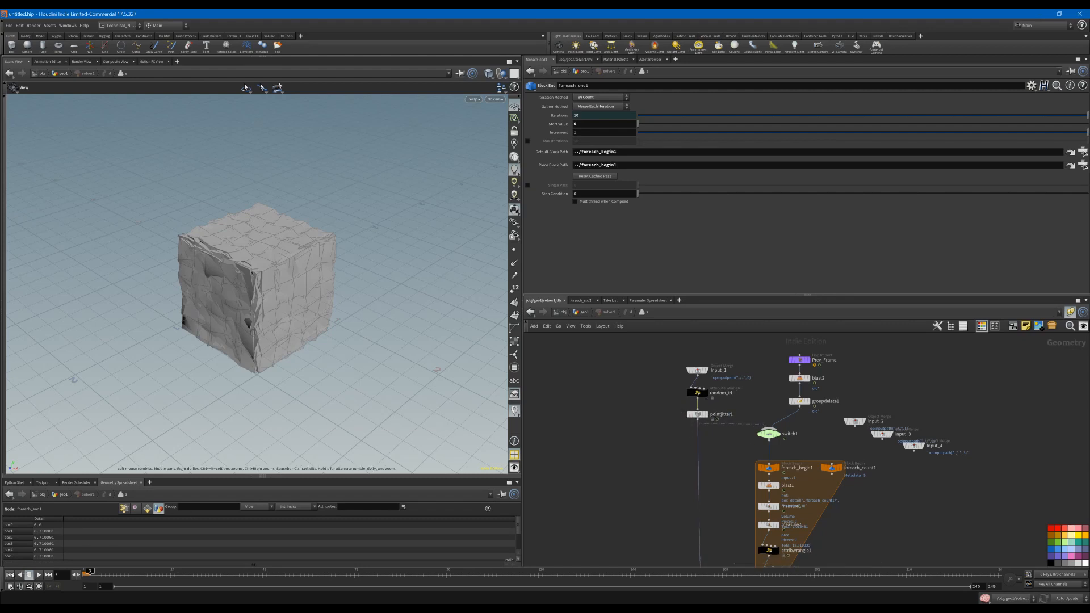
Return to frame 1 and check foreach_end1's per-box detail values in the Geometry Spreadsheet.
left_click(9, 574)
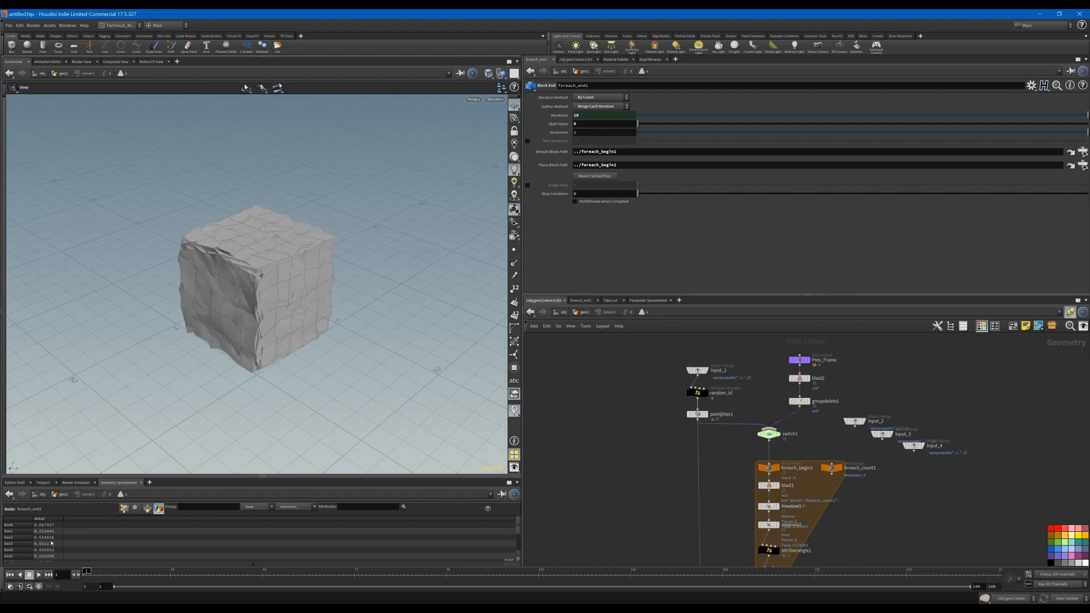
scroll(51, 544, "down", 3)
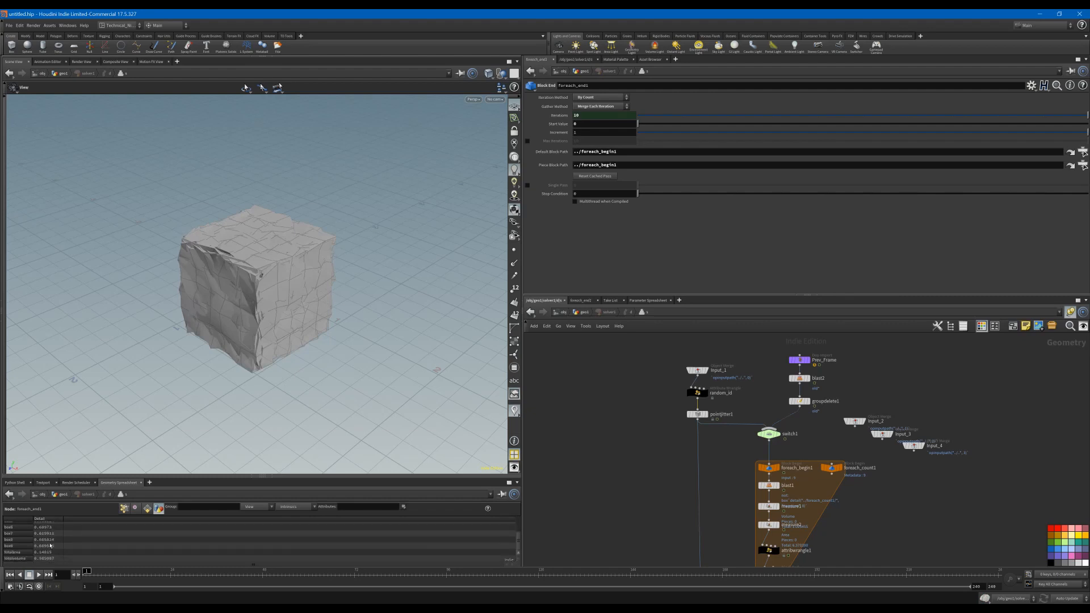
scroll(60, 545, "up", 3)
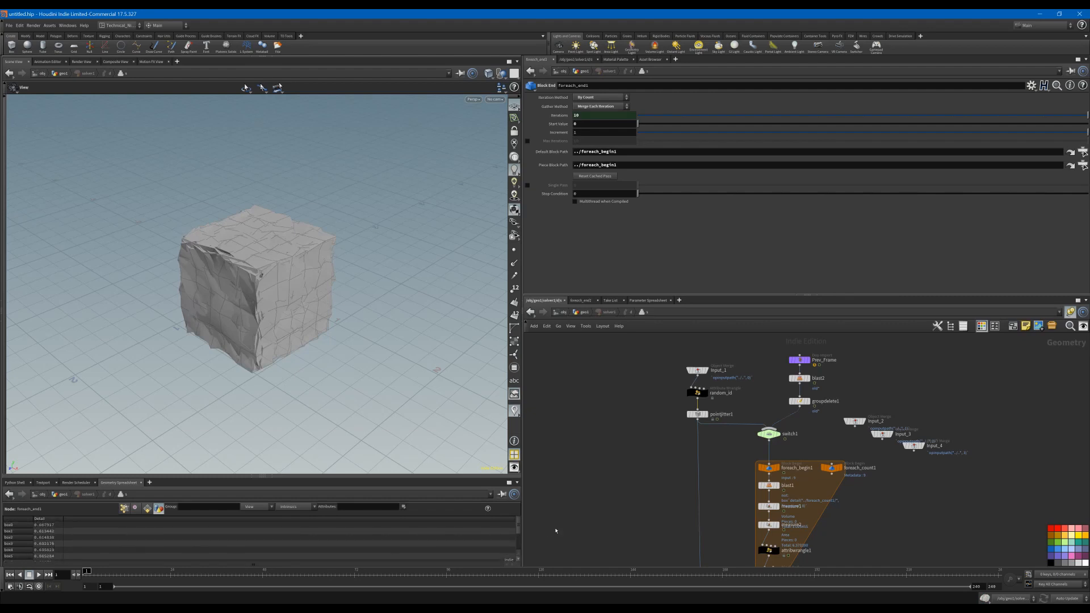
middle_click_drag(654, 509, 619, 444)
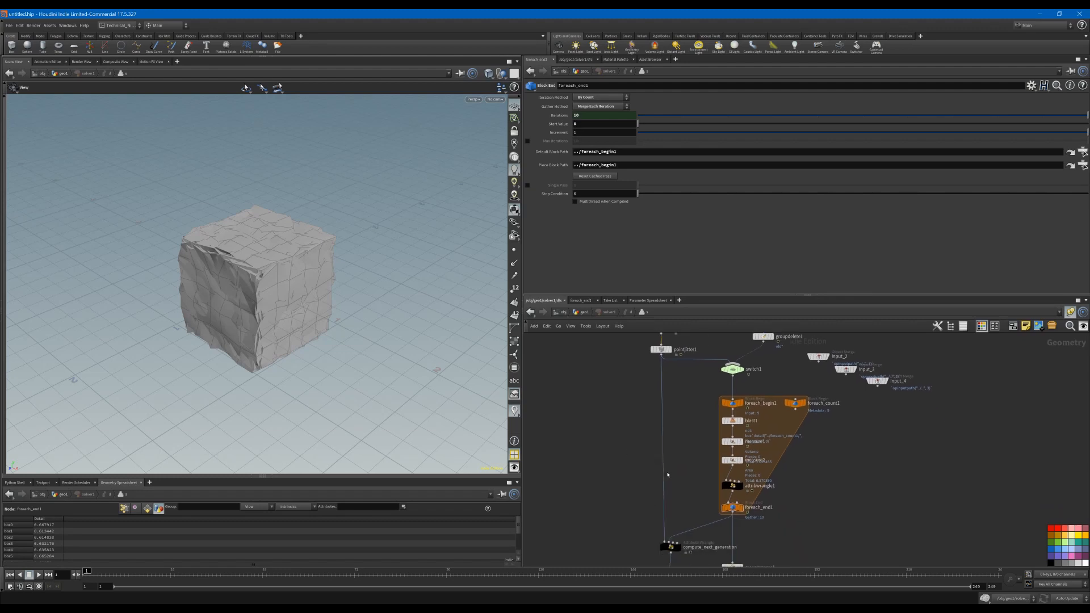
In the compute_next_generation wrangle, write int num_chromosomes = chi("num_chromosomes"); as the first line of code.
scroll(694, 484, "down", 2)
middle_click_drag(693, 488, 701, 449)
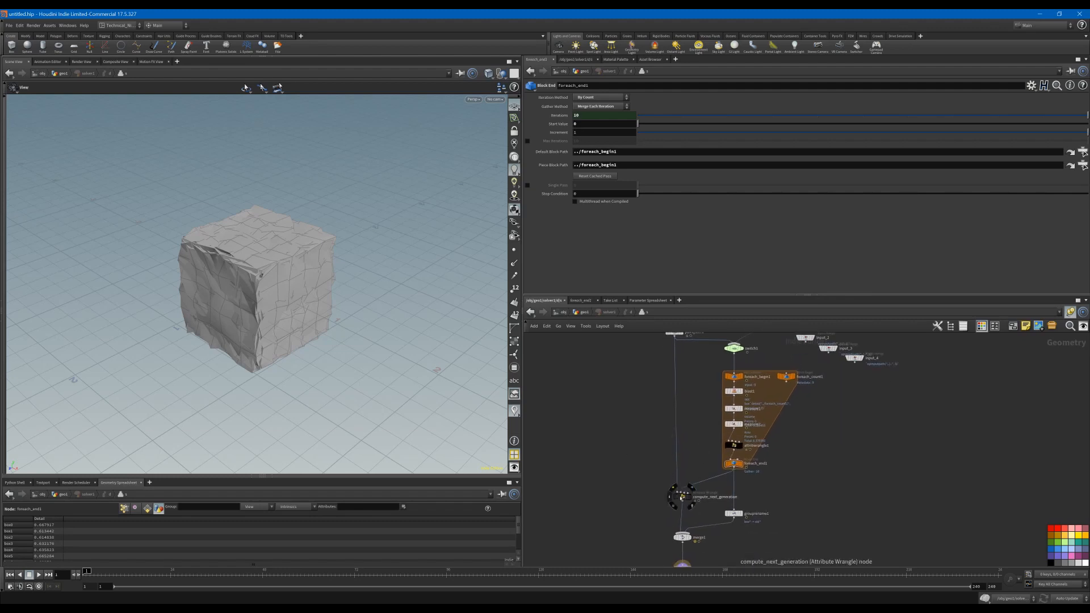
left_click_drag(682, 498, 674, 491)
middle_click_drag(700, 519, 707, 502)
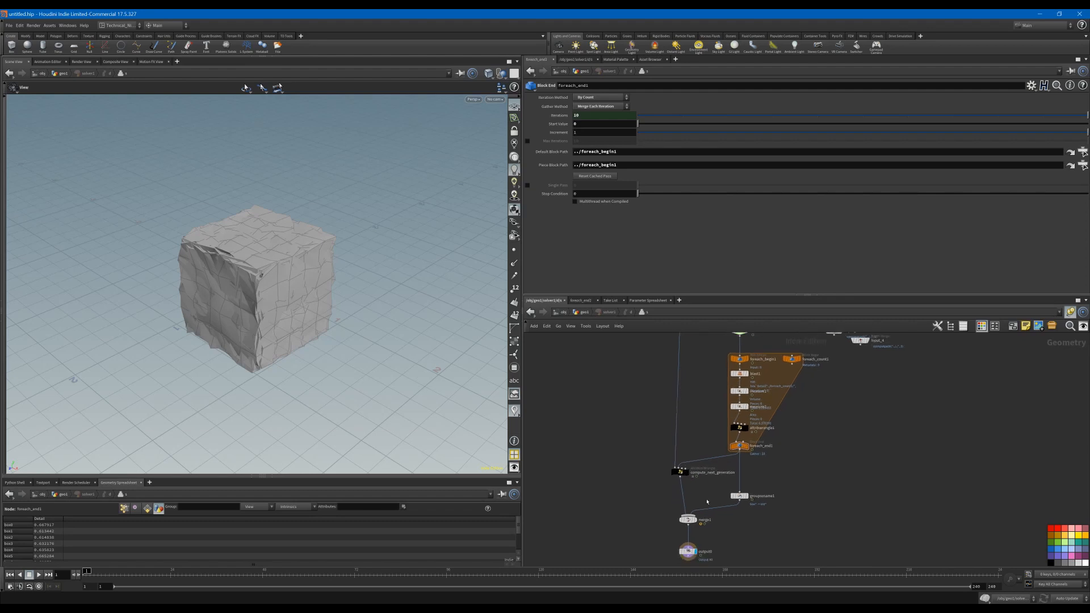
left_click(679, 472)
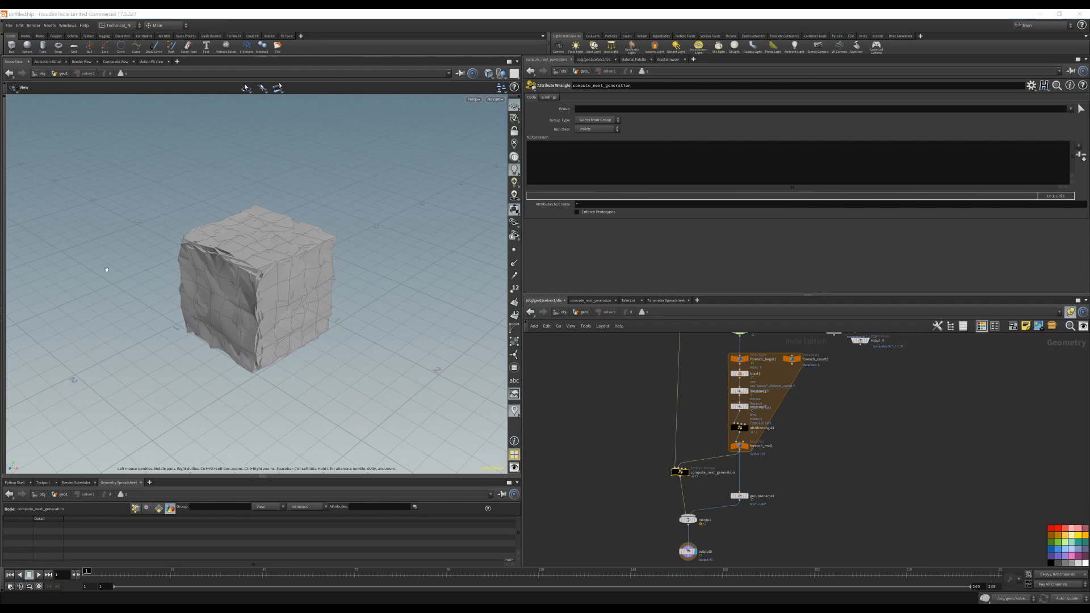
left_click(753, 159)
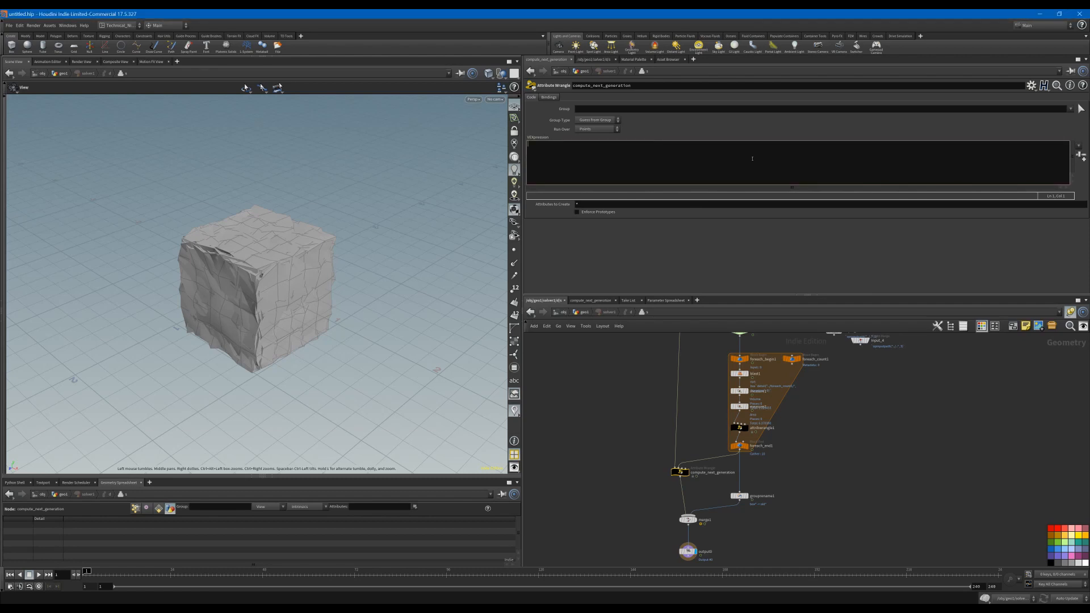
type("int num_chromosomes = ch")
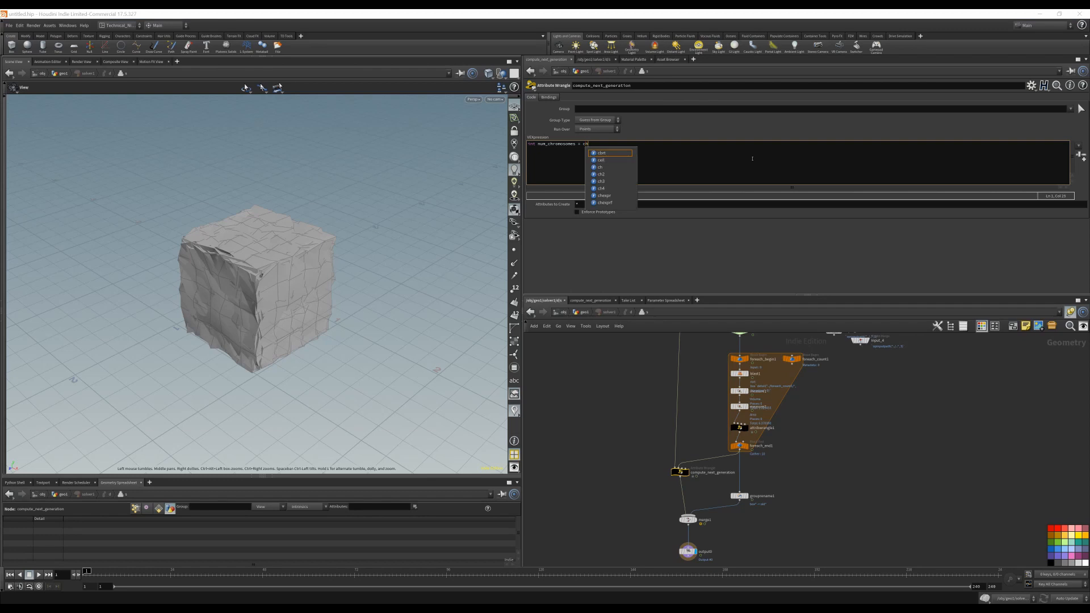
type("i(\"num_chro")
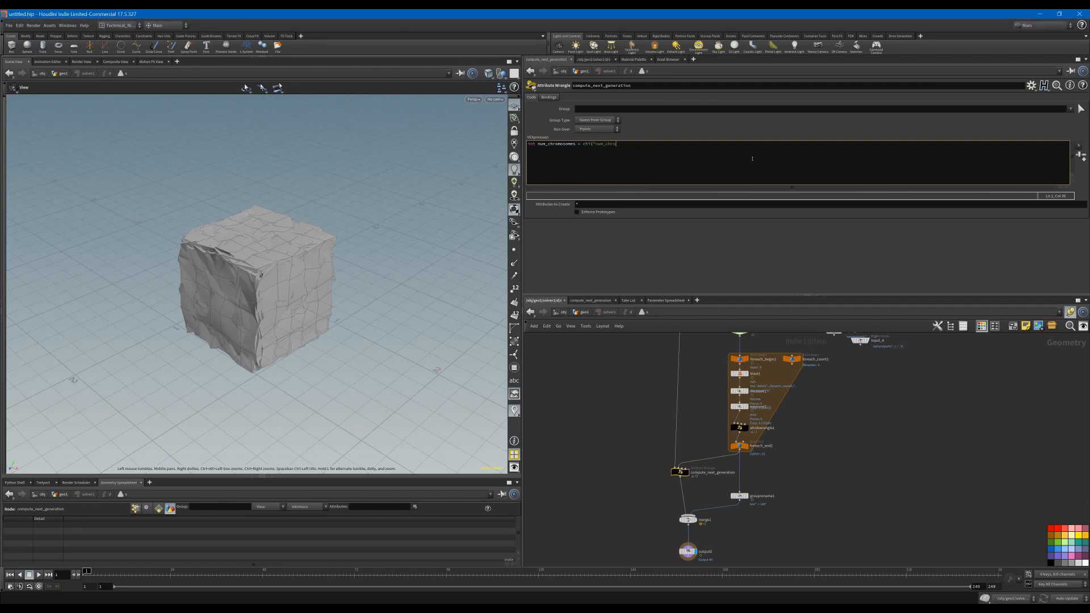
type("mosomes\");")
Create the Num Chromosomes parameter from the code and link it by relative reference to the existing num_chromosomes parameter.
left_click(1081, 155)
left_click(595, 223)
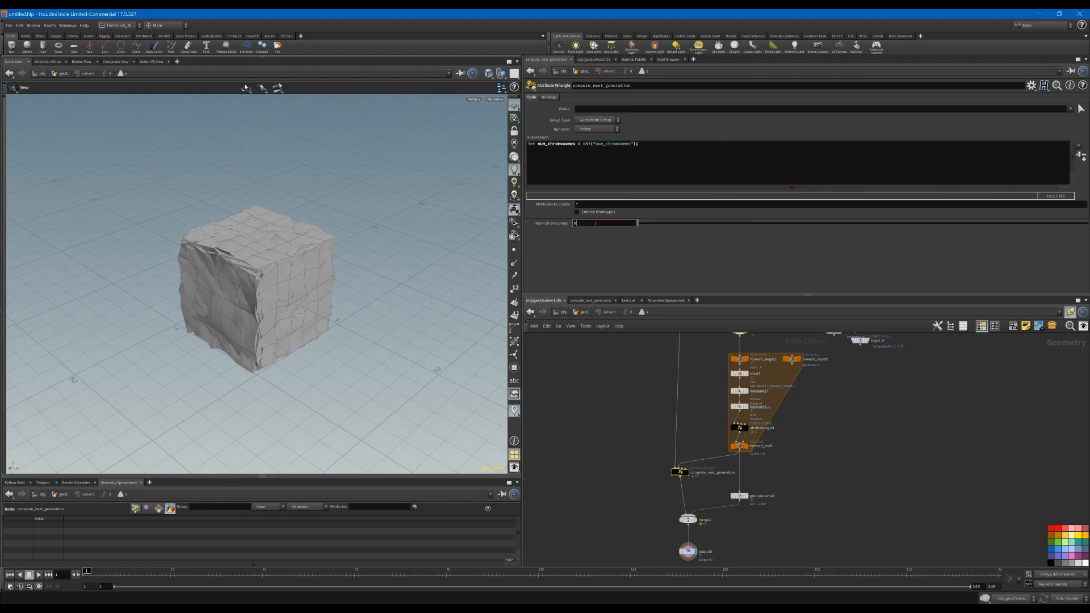
right_click(596, 224)
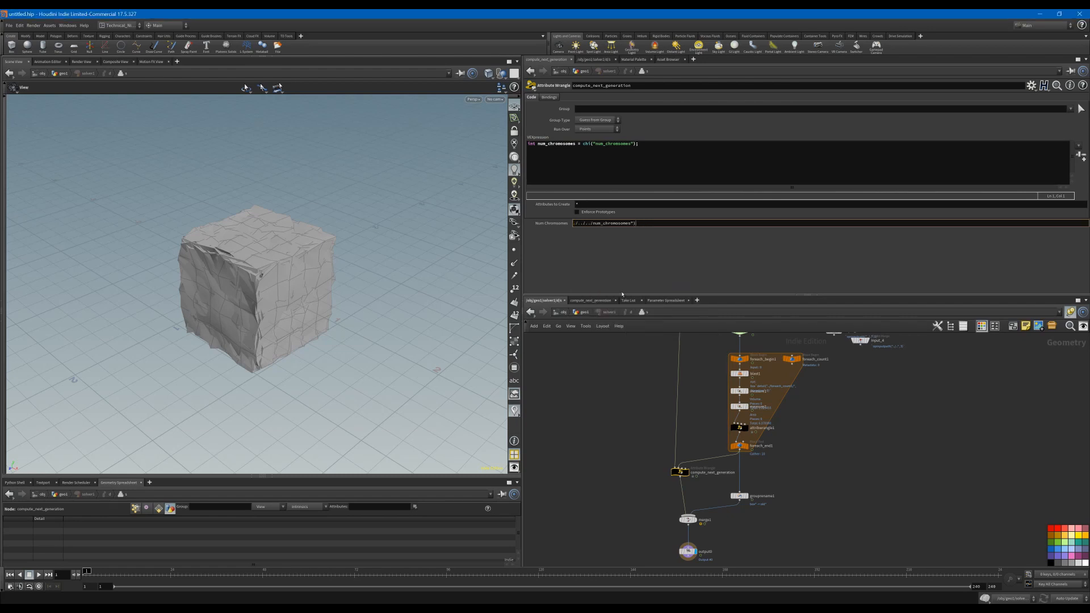
left_click(631, 293)
key("Return")
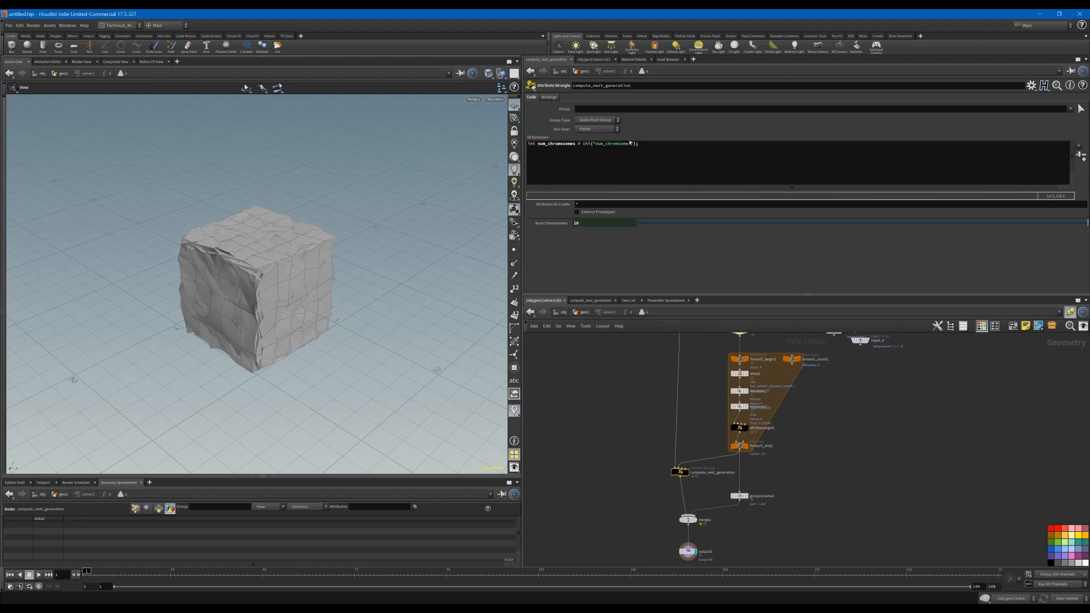
Add float cross_cover = chf("cross_over"); and float mutation = chf("mutation"); to the code and create their parameters.
left_click(662, 146)
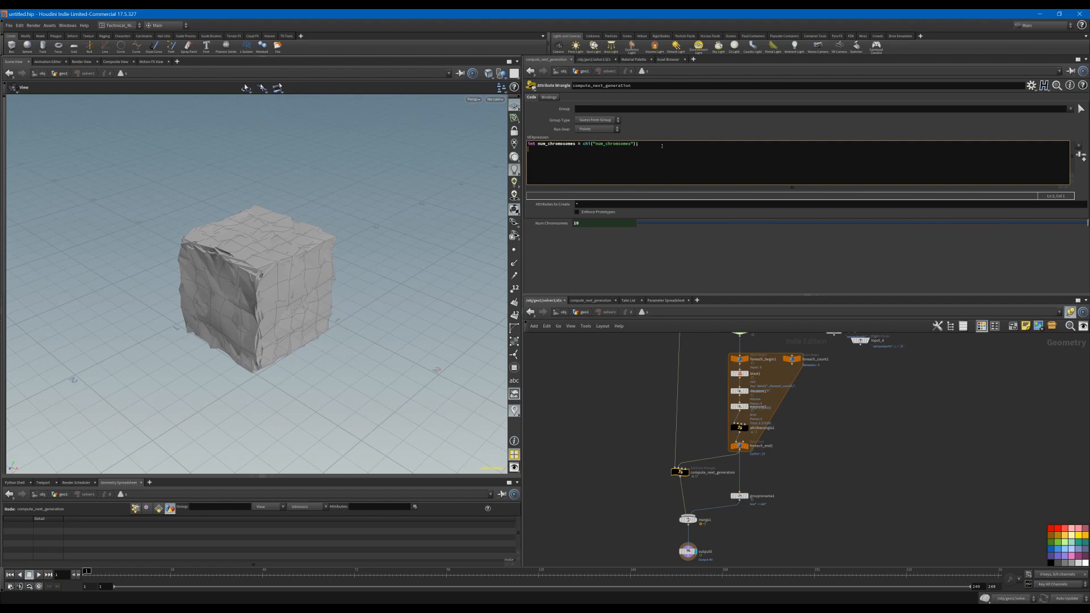
type("float cross_")
type("cover = chf(\"co")
type("oss")
type("loat mut")
type("ation = chf(\"")
type("mutation\");")
left_click(1080, 155)
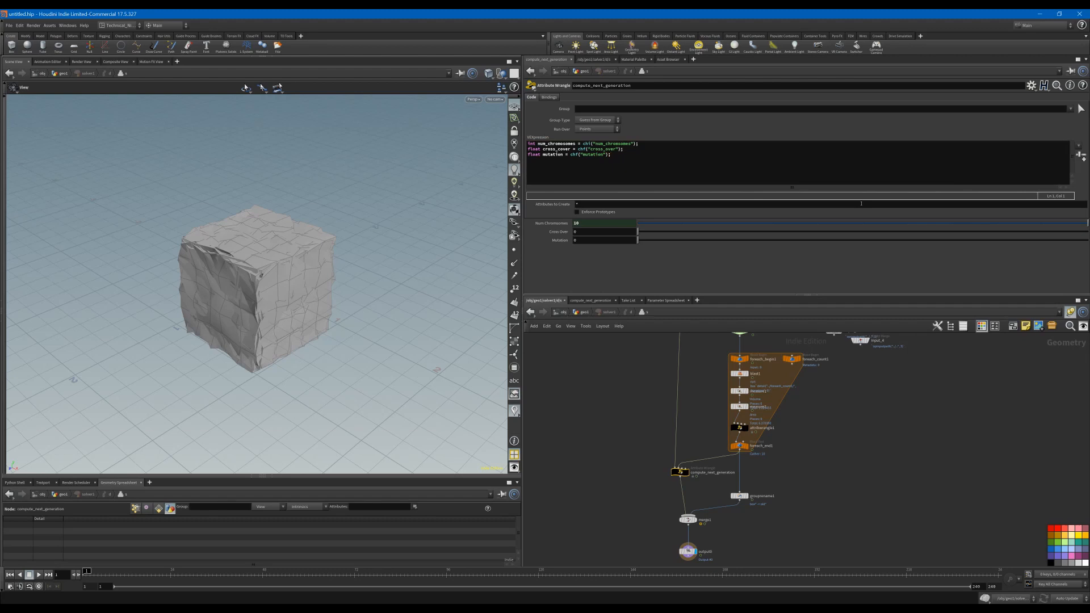
Set Cross Over to 0.4 and Mutation to 0.1 on compute_next_generation.
left_click(633, 234)
key("Tab")
type(".1")
key("Return")
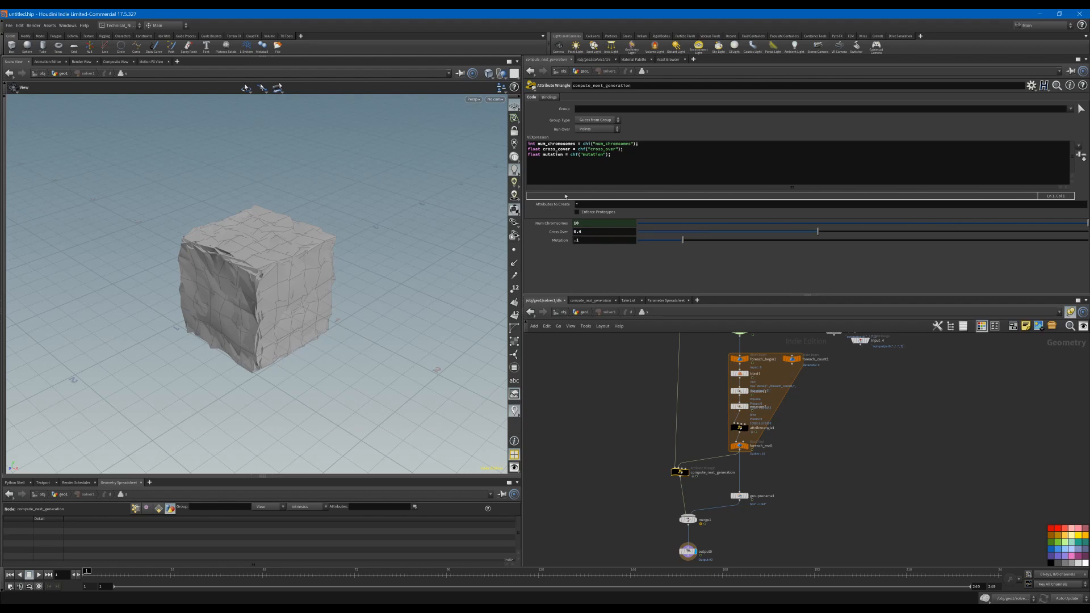
Declare int keep = num_chromosomes / 2; and an empty float scores[]; array in the wrangle code.
left_click(634, 165)
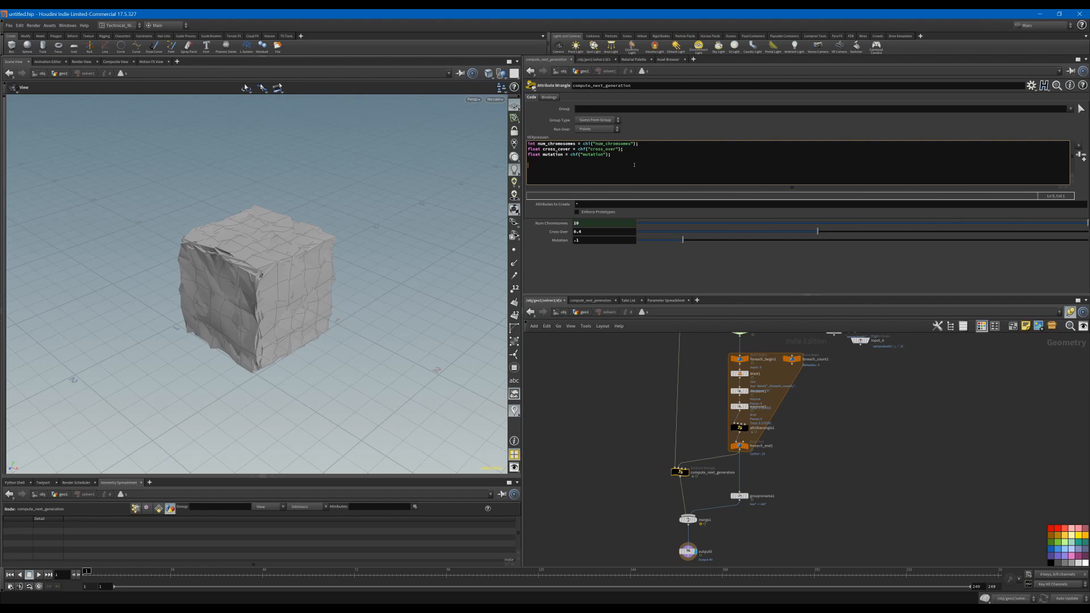
type("int keep")
type(" = num_c")
type("float ")
type("scores[]; ")
Write a for loop over num_chromosomes that fills scores[i] with detail(1, sprintf("box%d", i)).
type("for (")
type("int i")
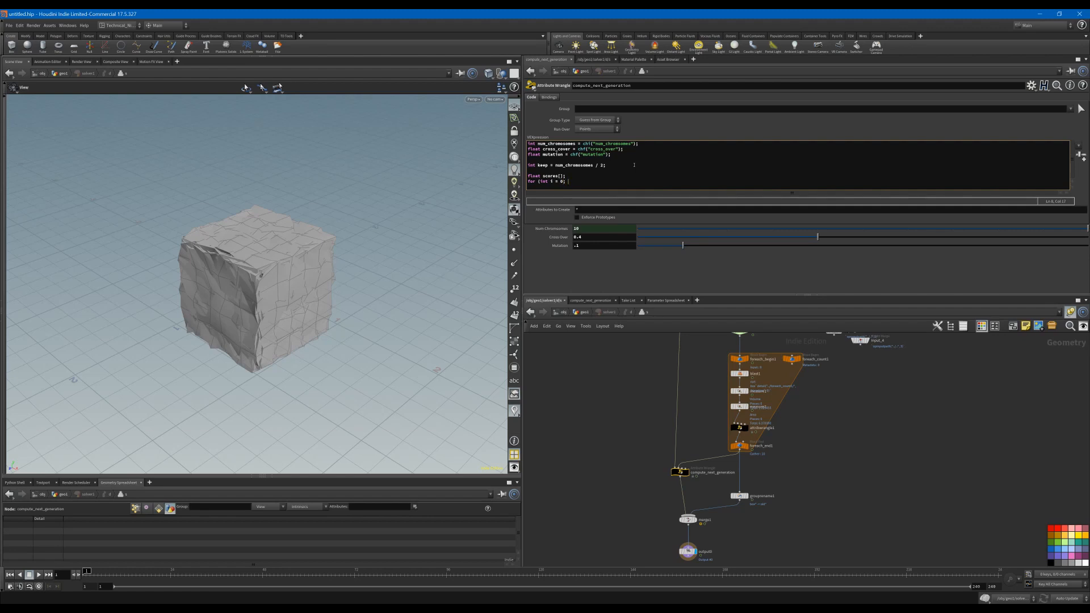
type("= 0; i < num_chromosomes; ++i) {")
key("Return")
key("Return")
type("}")
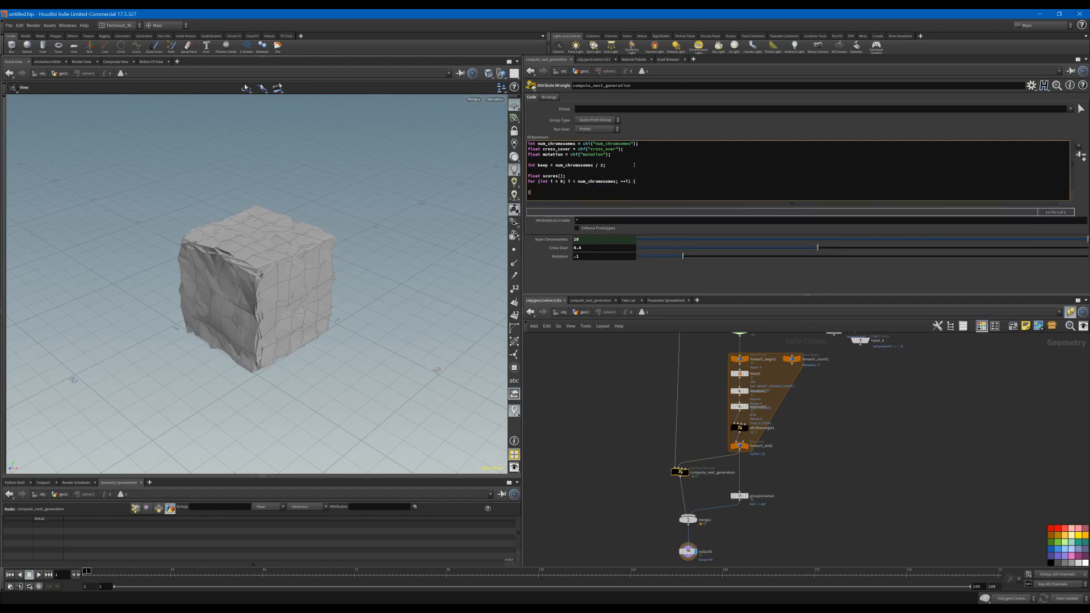
type("scores[i] = detail(1, sprintf(\"box%d\", i));")
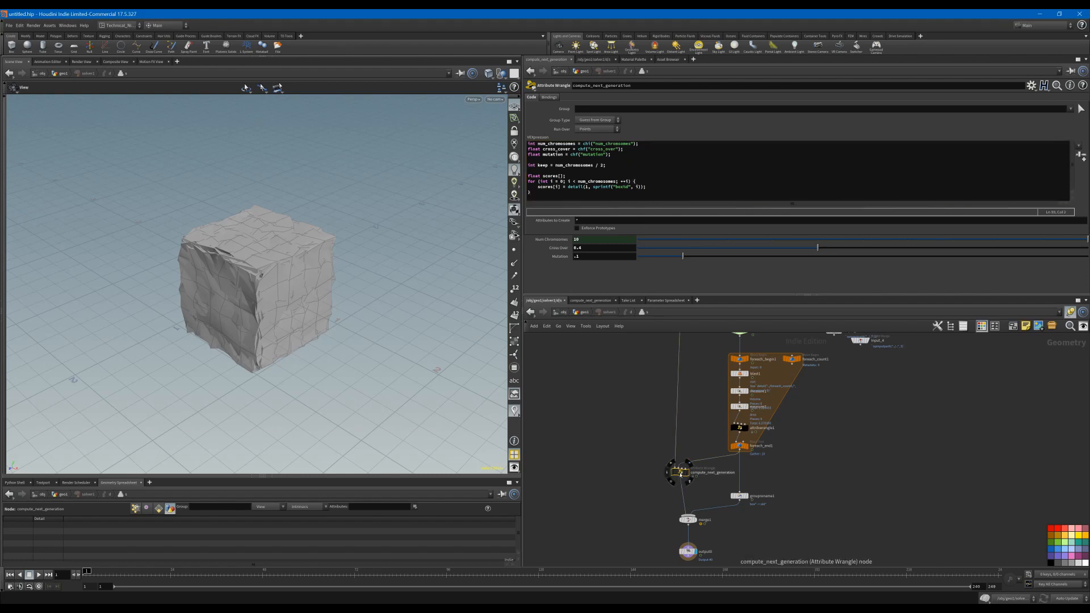
Straighten the merge node under compute_next_generation and rename the loop's attribute wrangle to compute_score.
left_click_drag(689, 526, 684, 520)
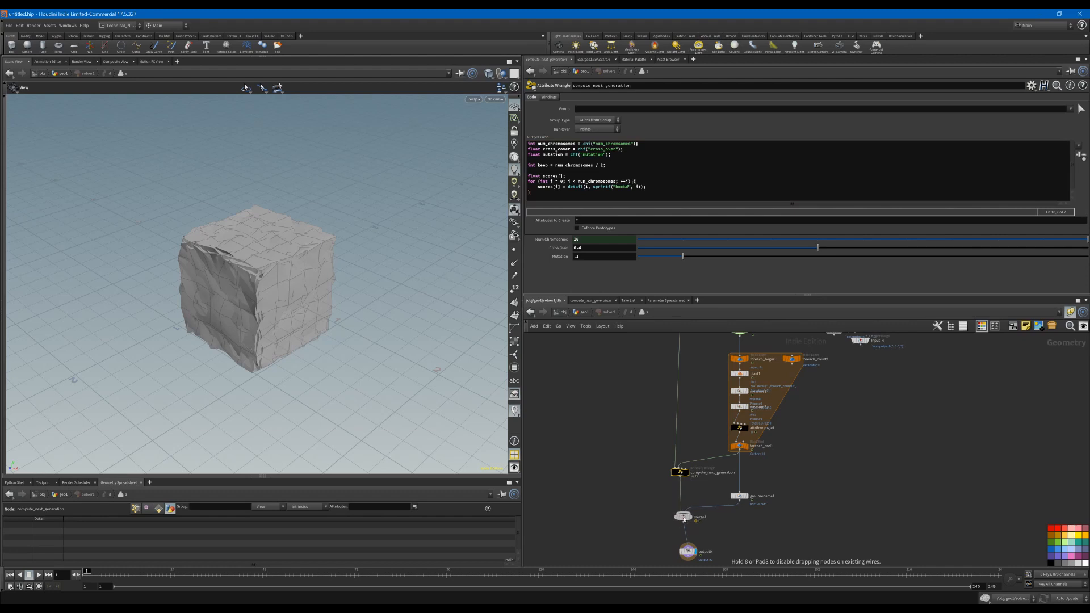
left_click(739, 446)
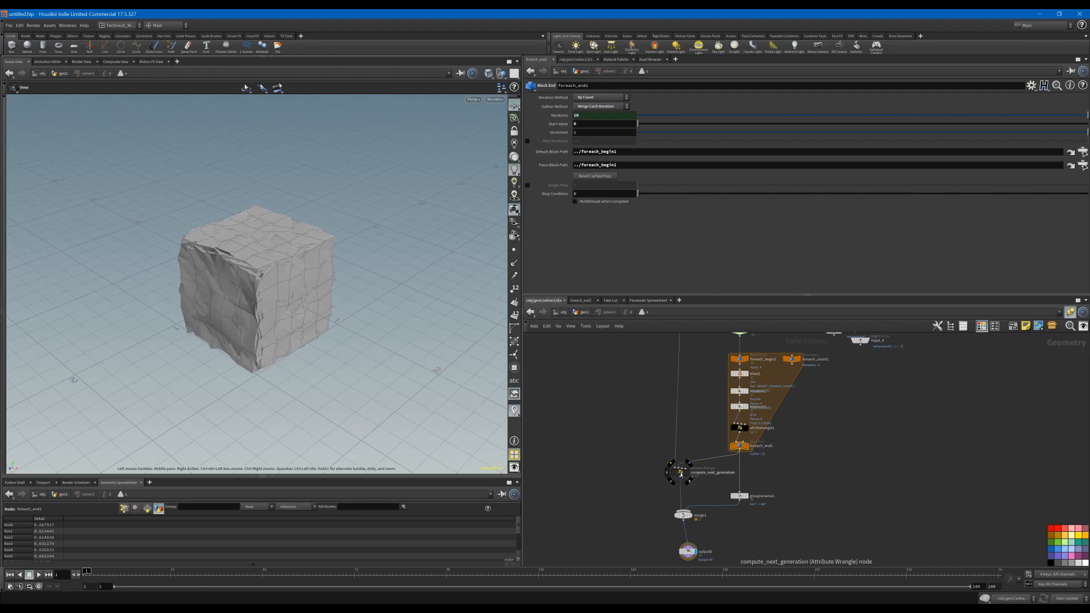
left_click(739, 430)
double_click(762, 428)
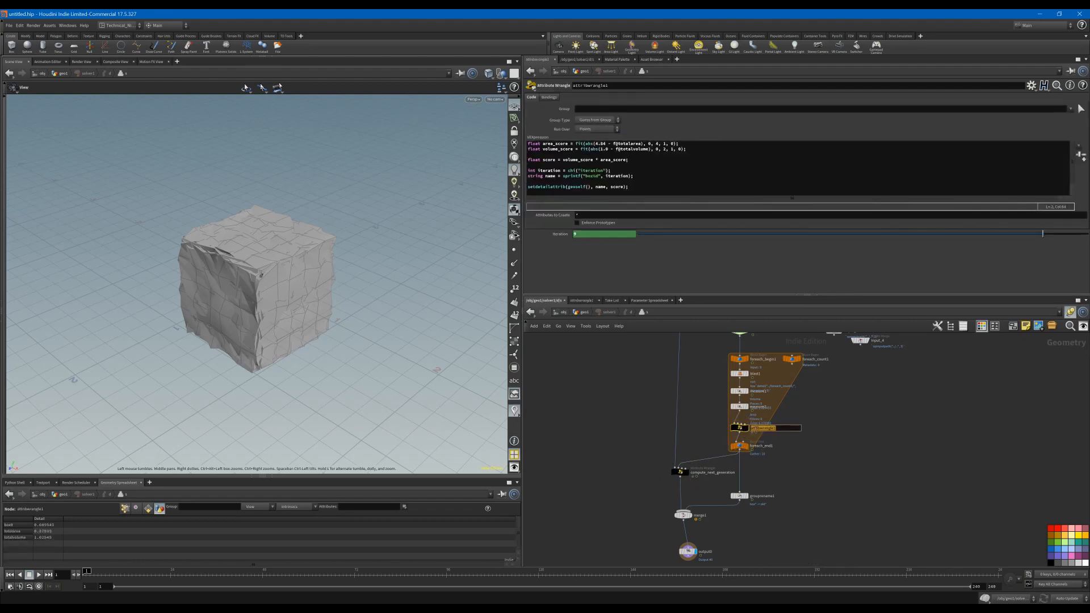
type("score")
key("Return")
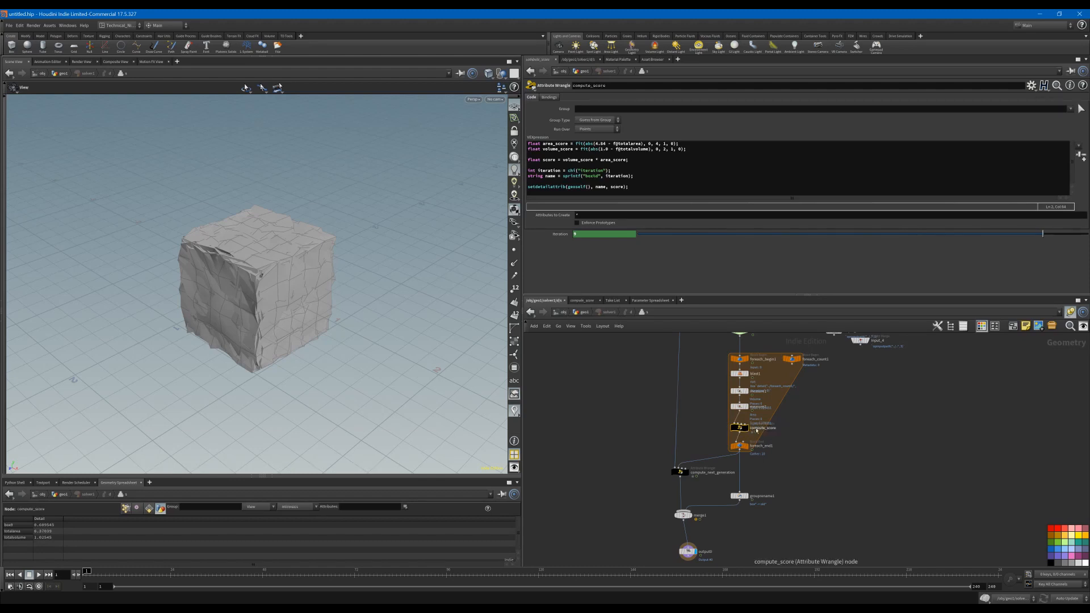
In compute_score, change the detail attribute name pattern in sprintf to "score%d".
left_click(596, 187)
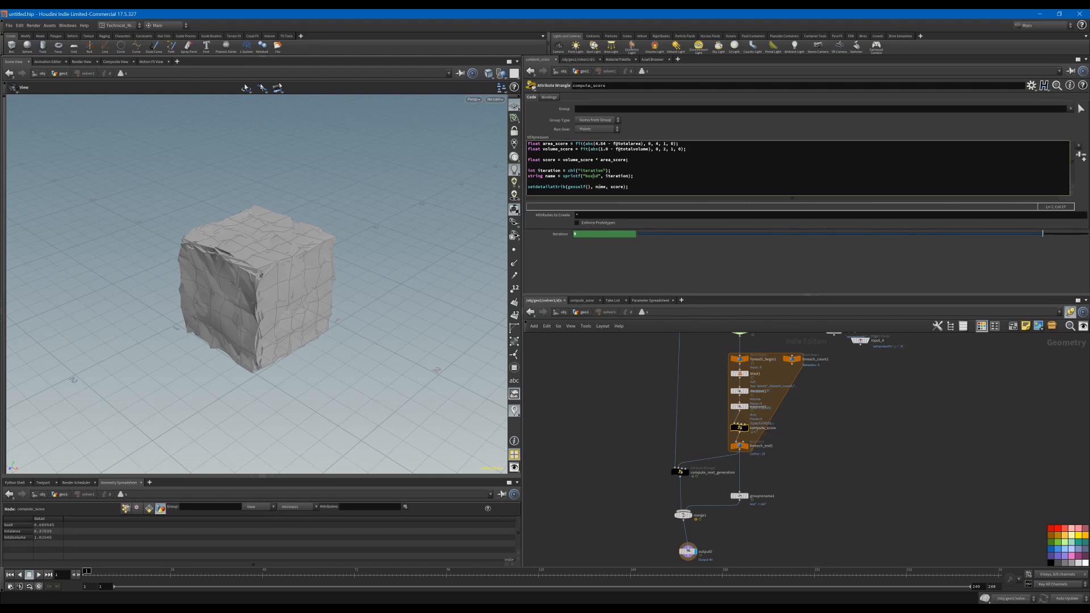
key("BackSpace")
key("BackSpace")
key("BackSpace")
type("score")
left_click(616, 454)
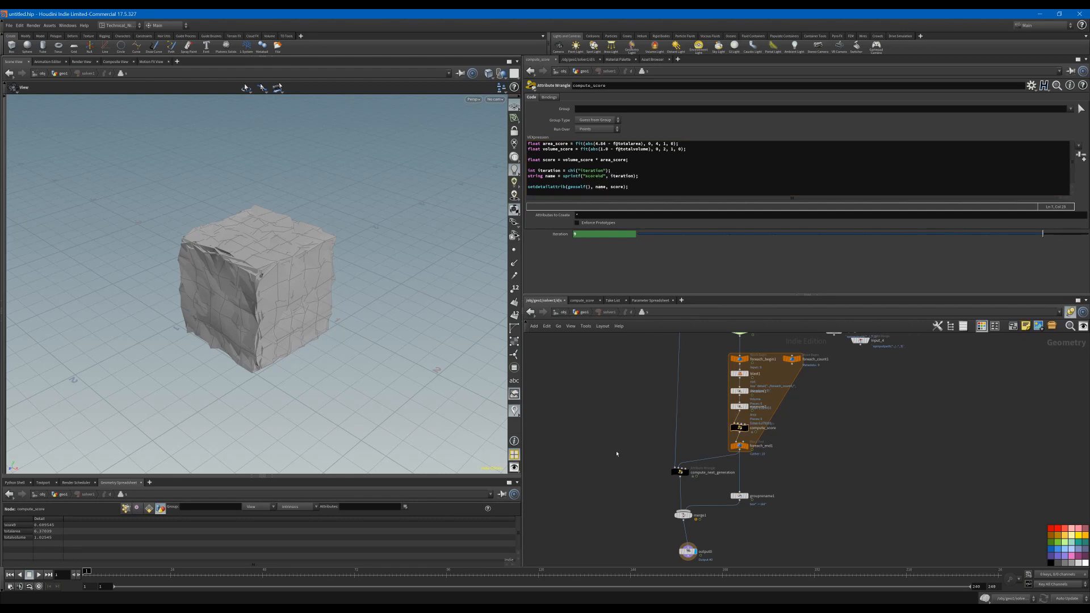
In compute_next_generation, change the attribute name pattern read inside the for loop to "score%d".
left_click(680, 471)
left_click(622, 187)
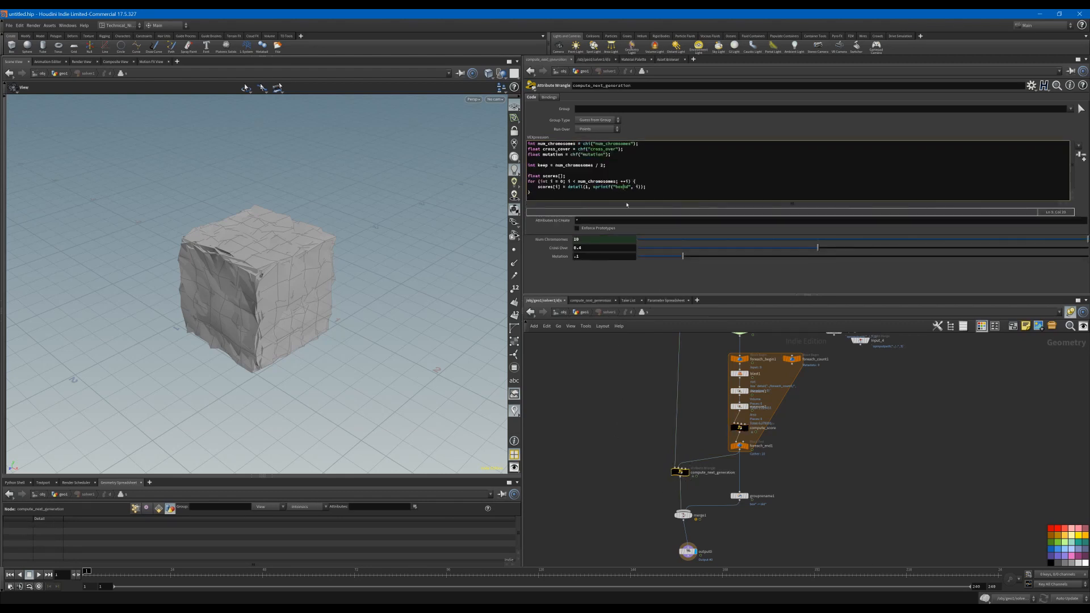
key("BackSpace")
key("BackSpace")
key("BackSpace")
type("score")
Add the line int sorted_scores[] = argsort(scores); below the for loop.
type("int ")
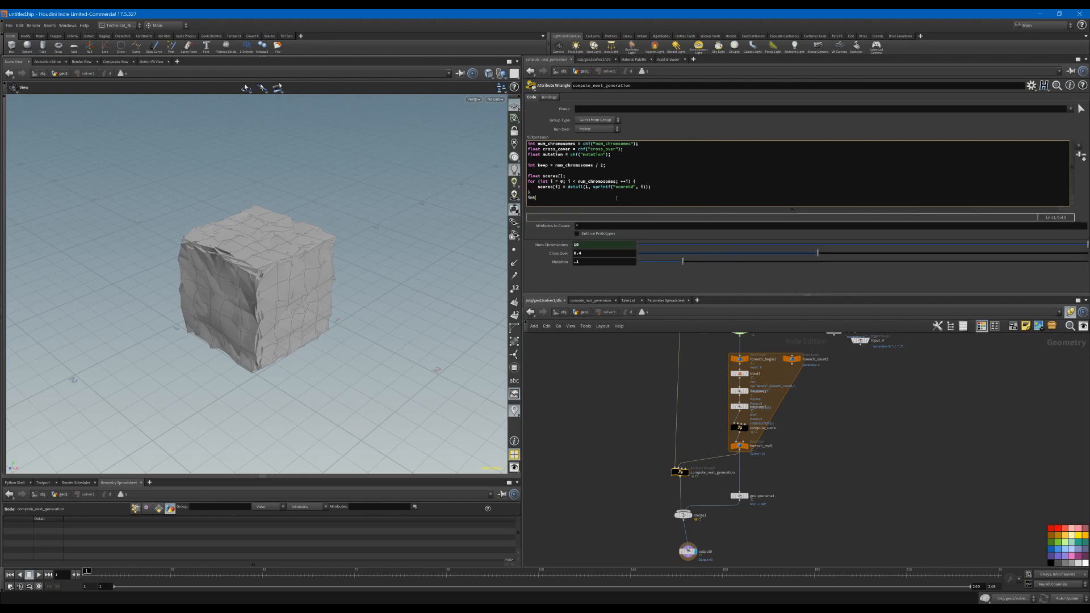
type("sorted_scores[] = argso")
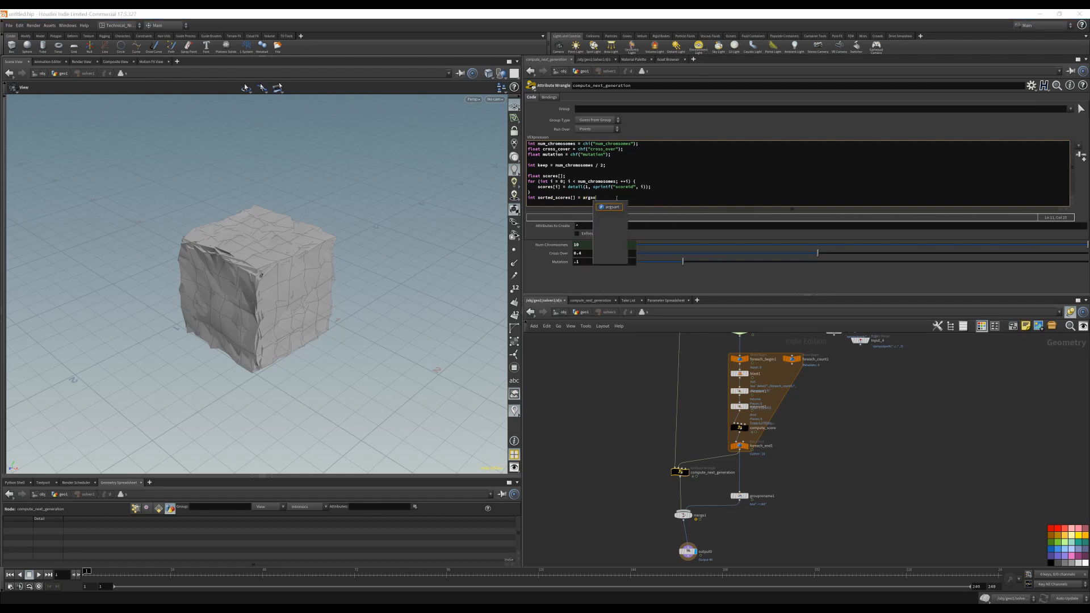
key("Return")
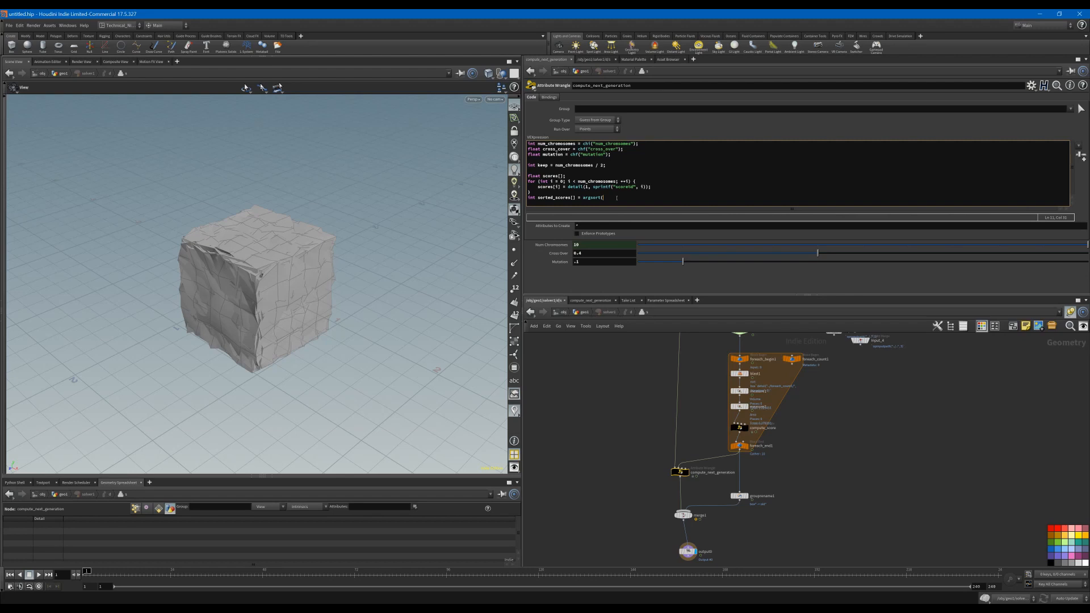
type("scores);")
key("Return")
Add setdetailattrib(0, "maxscore", scores[sorted_scores[num_chromosomes-1]]); to store the best score as a detail attribute.
type("s")
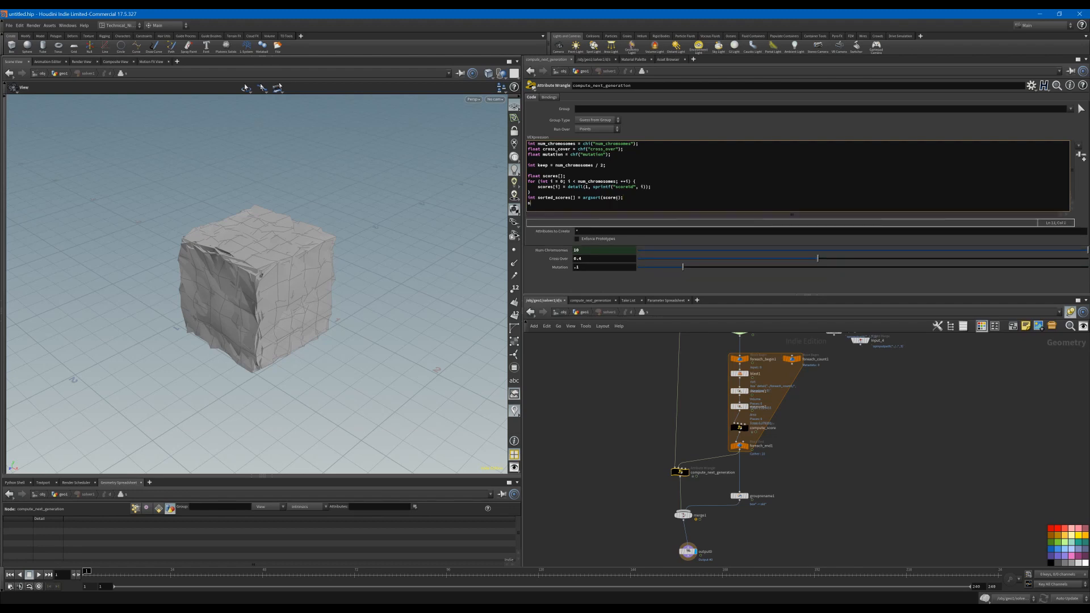
type("etdetai")
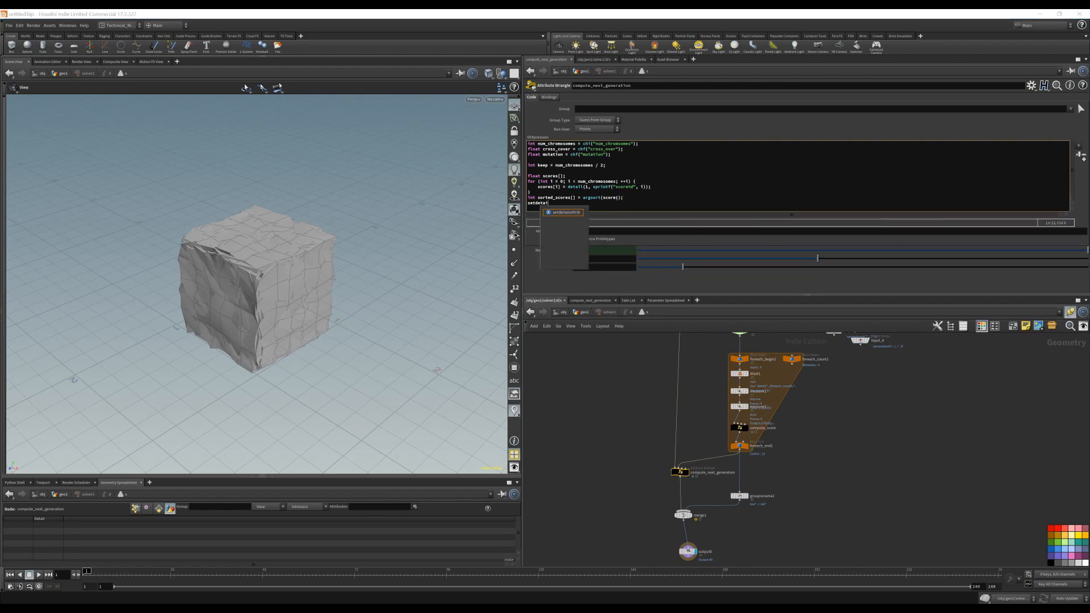
type("l")
key("Return")
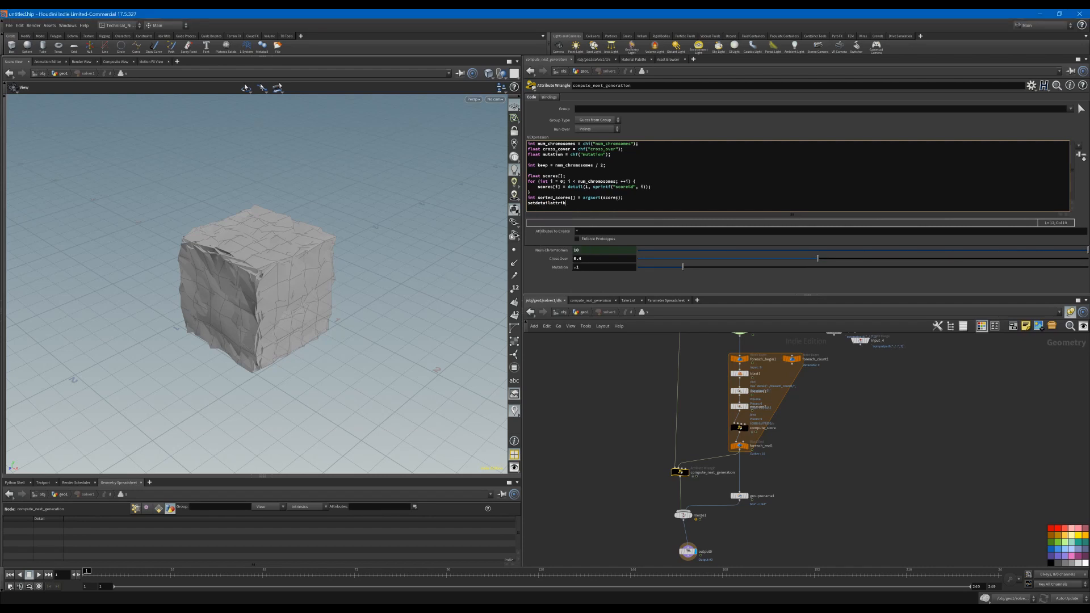
type("(0, \"maxscore\", sorted")
type("ores[num_chromosomes-1")
key("Left")
type("scores[")
key("Return")
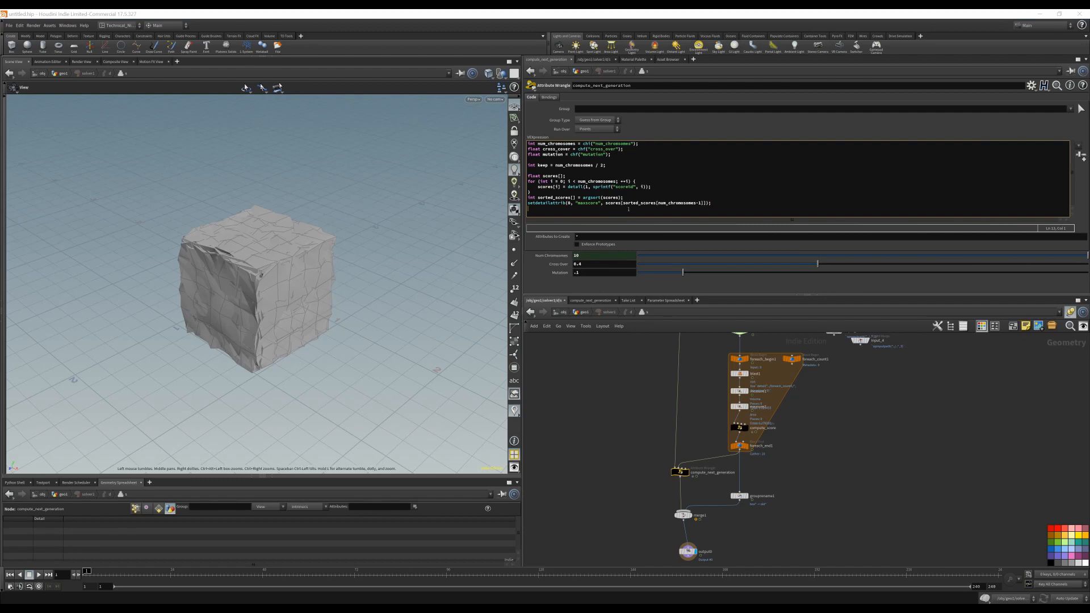
Duplicate the maxscore setdetailattrib line directly below itself.
left_click(720, 203)
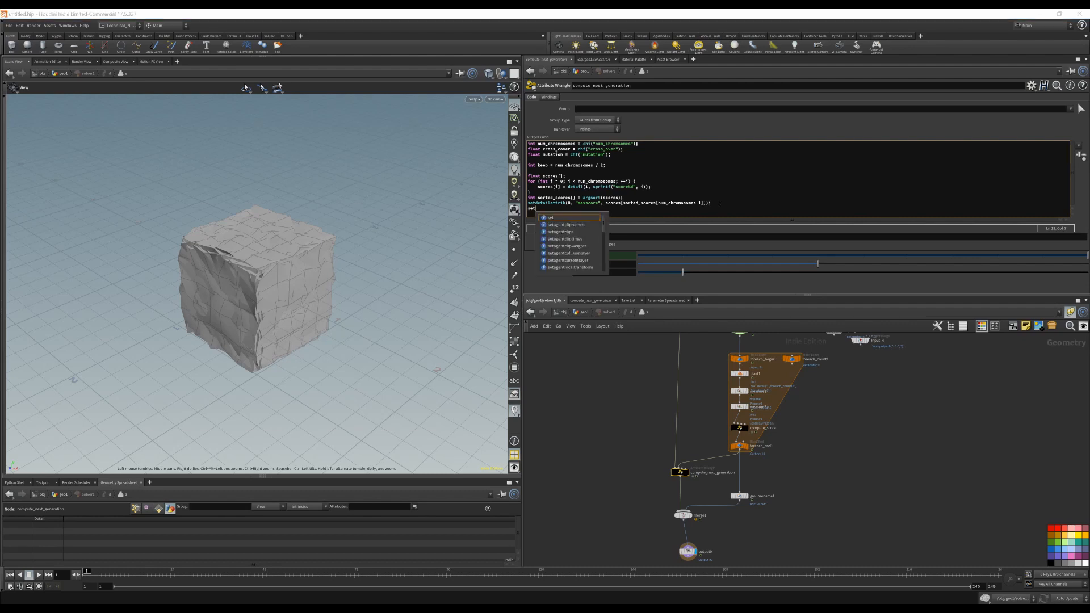
key("BackSpace")
key("BackSpace")
key("shift+Up")
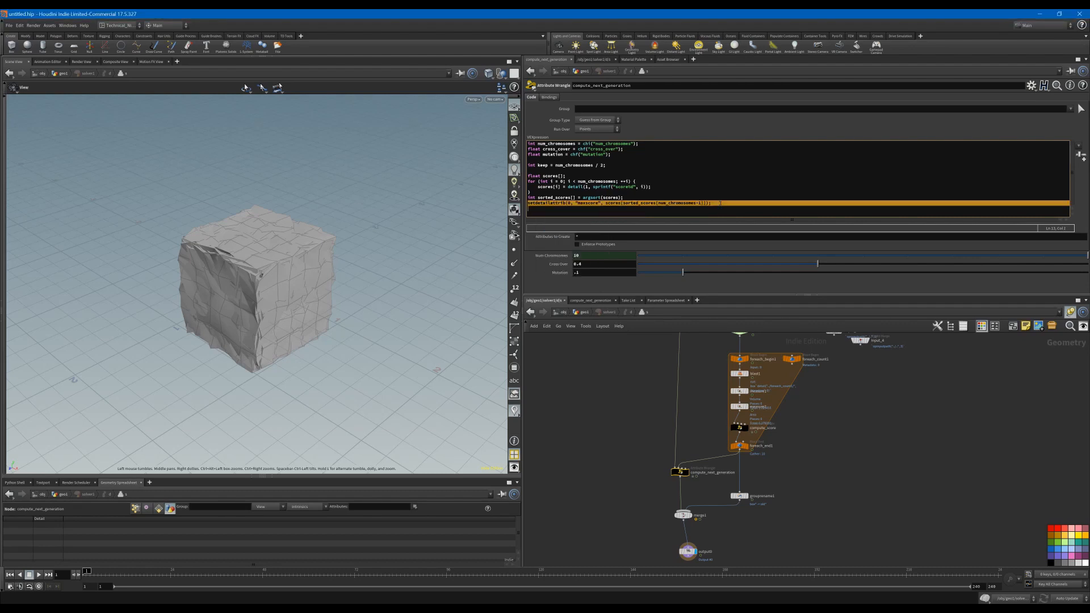
key("ctrl+c")
key("ctrl+v")
key("ctrl+v")
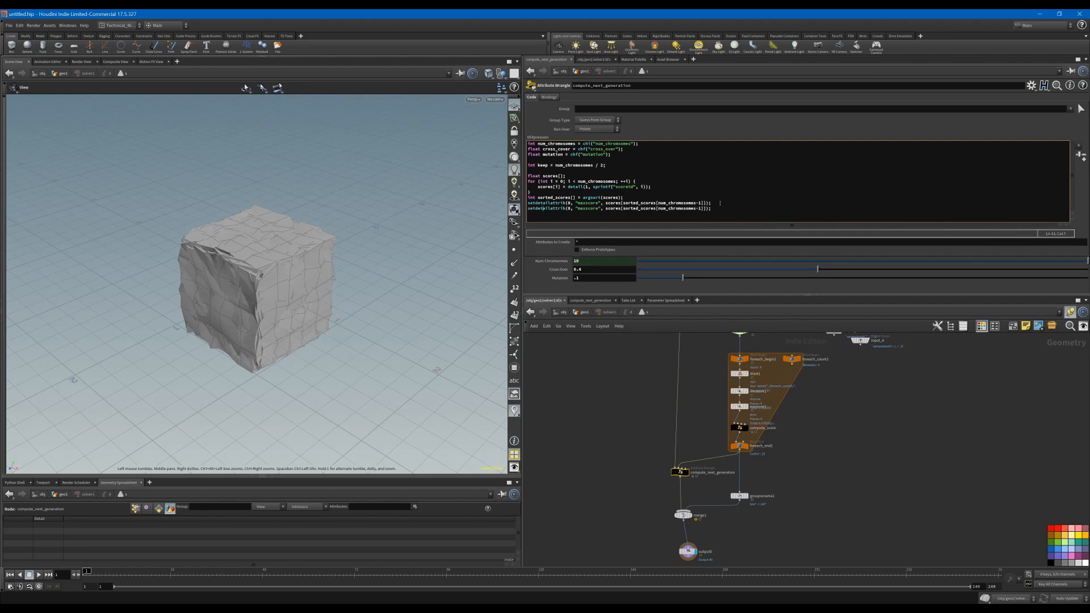
Edit the duplicated line to setdetailattrib(0, "maxelement", sorted_scores[num_chromosomes-1]);.
key("BackSpace")
key("BackSpace")
key("BackSpace")
key("BackSpace")
key("BackSpace")
type("exelent")
key("BackSpace")
key("BackSpace")
key("BackSpace")
key("BackSpace")
key("BackSpace")
key("BackSpace")
key("BackSpace")
key("Right")
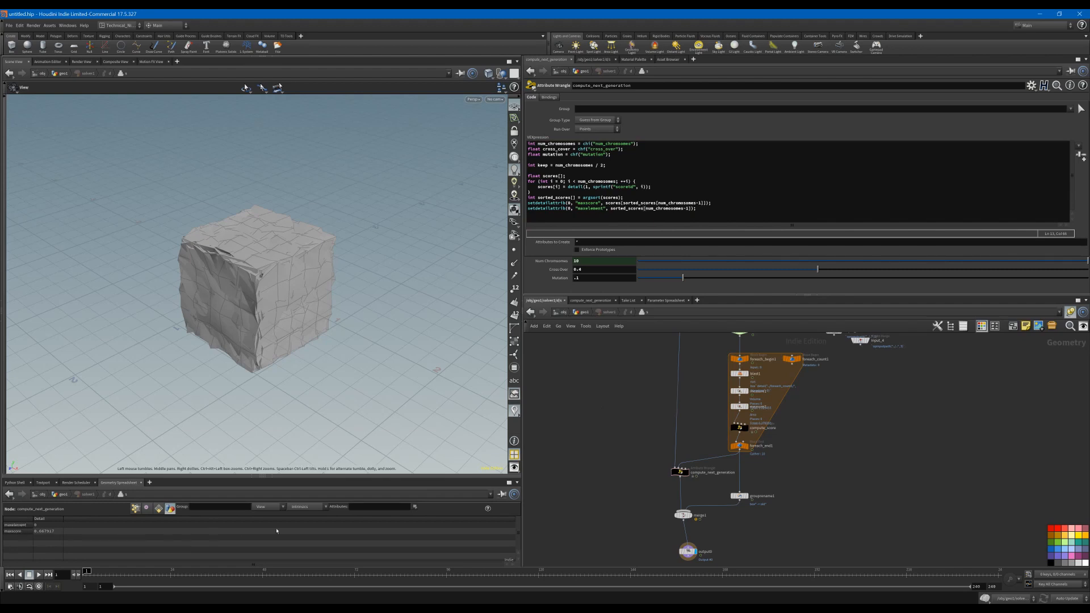
Compare the individual score attributes on foreach_end1 with the maxscore and maxelement attributes on compute_next_generation.
left_click(740, 446)
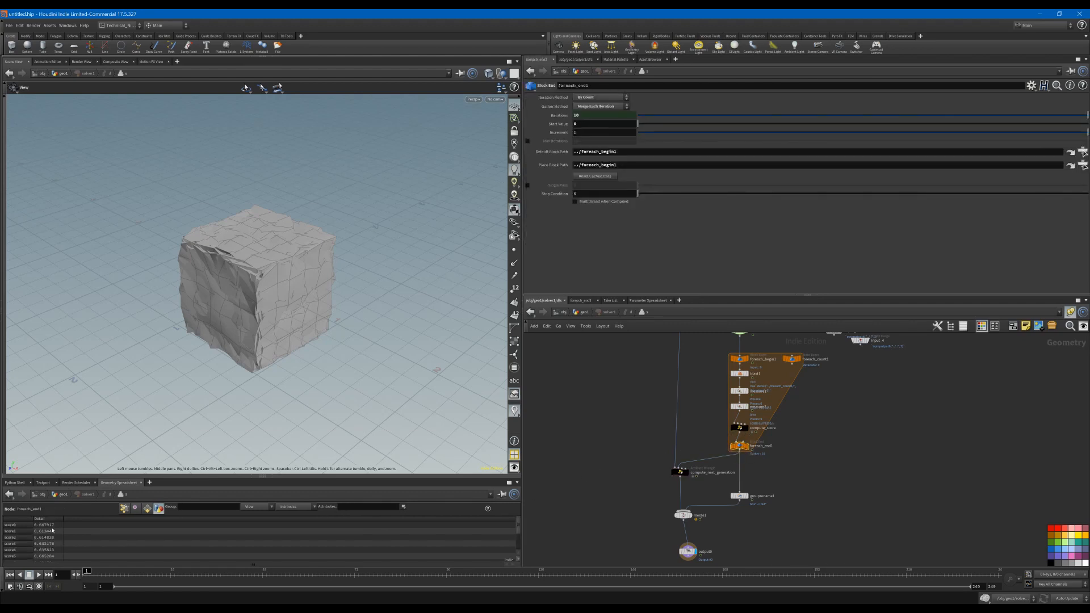
scroll(52, 530, "down", 2)
scroll(52, 530, "down", 4)
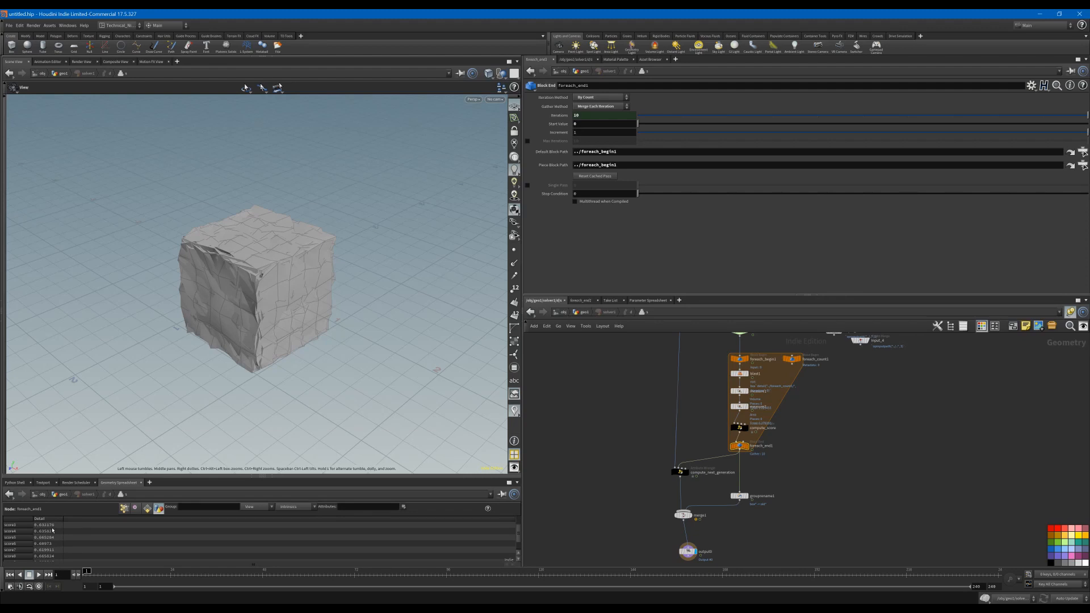
scroll(51, 530, "up", 6)
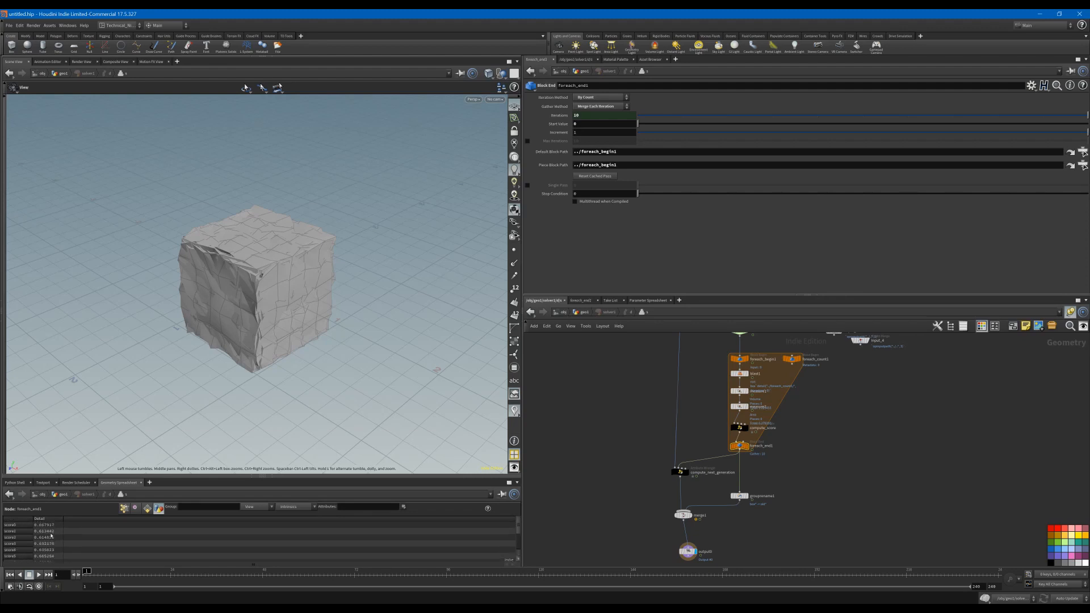
left_click(48, 526)
left_click(681, 473)
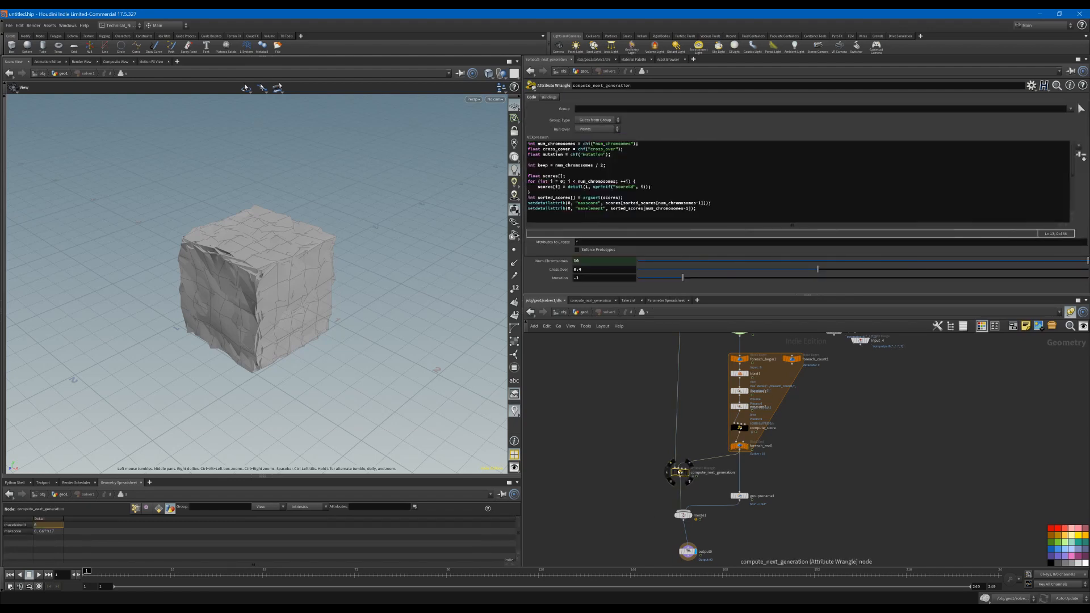
left_click(723, 212)
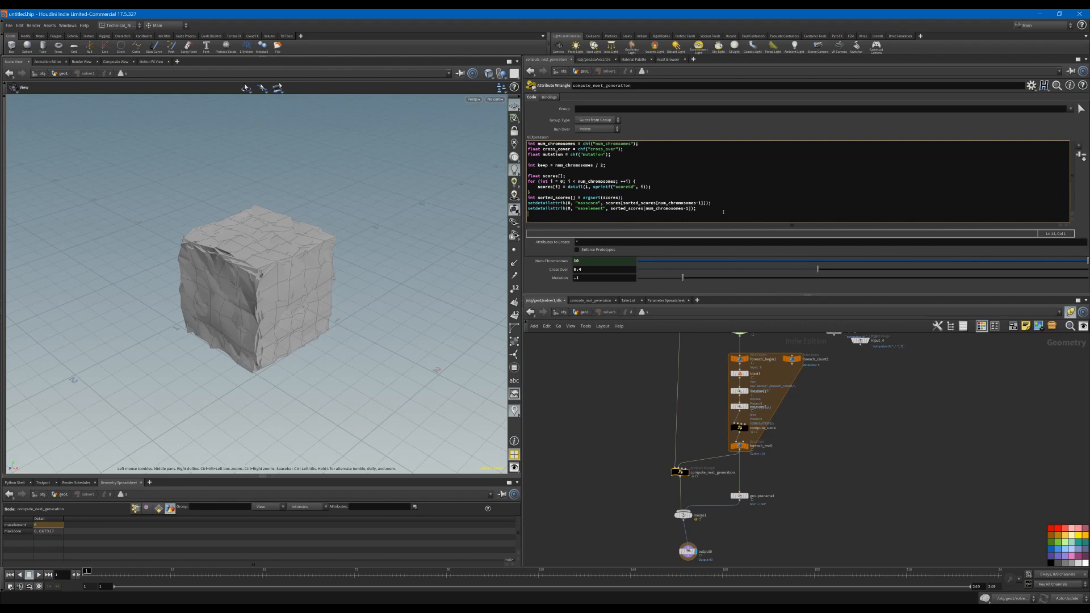
Align the merge and output nodes vertically beneath compute_next_generation, with some extra space between them.
middle_click_drag(661, 344, 662, 435)
left_click_drag(663, 353, 712, 438)
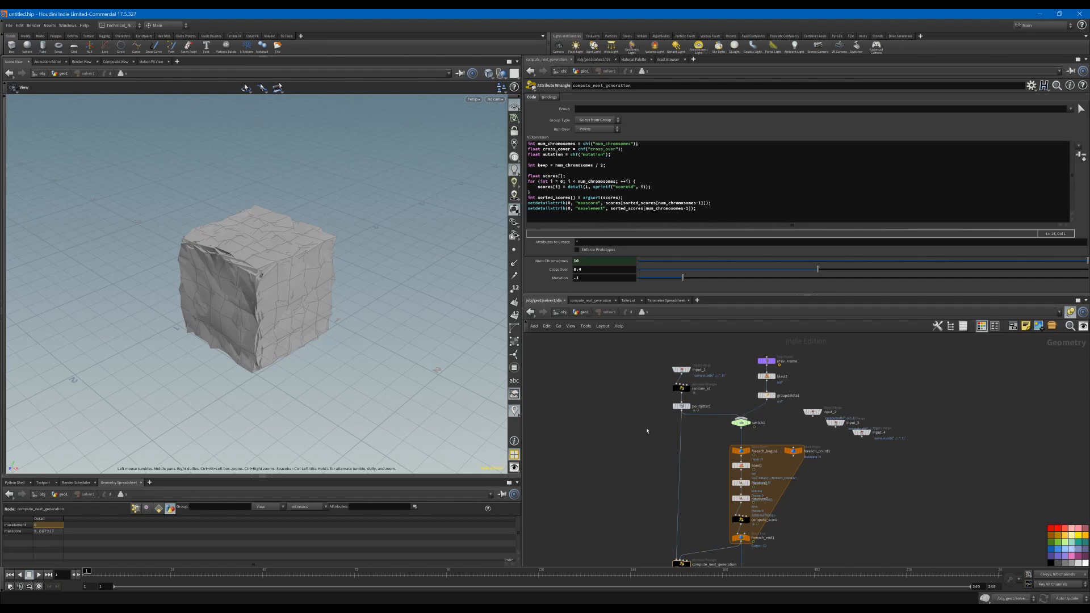
middle_click_drag(634, 520, 638, 445)
middle_click_drag(703, 510, 699, 455)
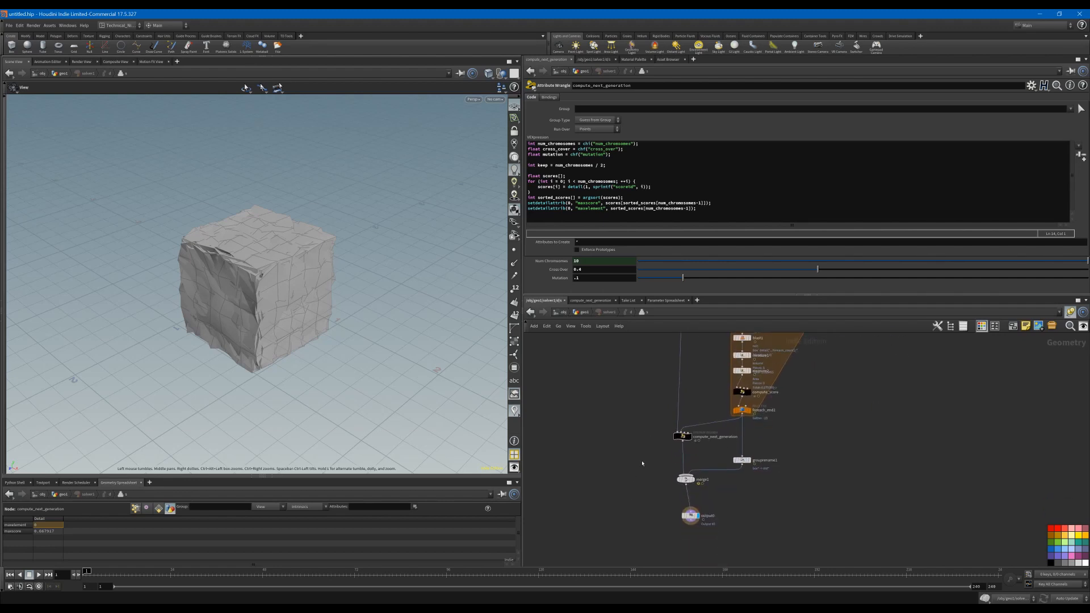
left_click_drag(686, 482, 682, 527)
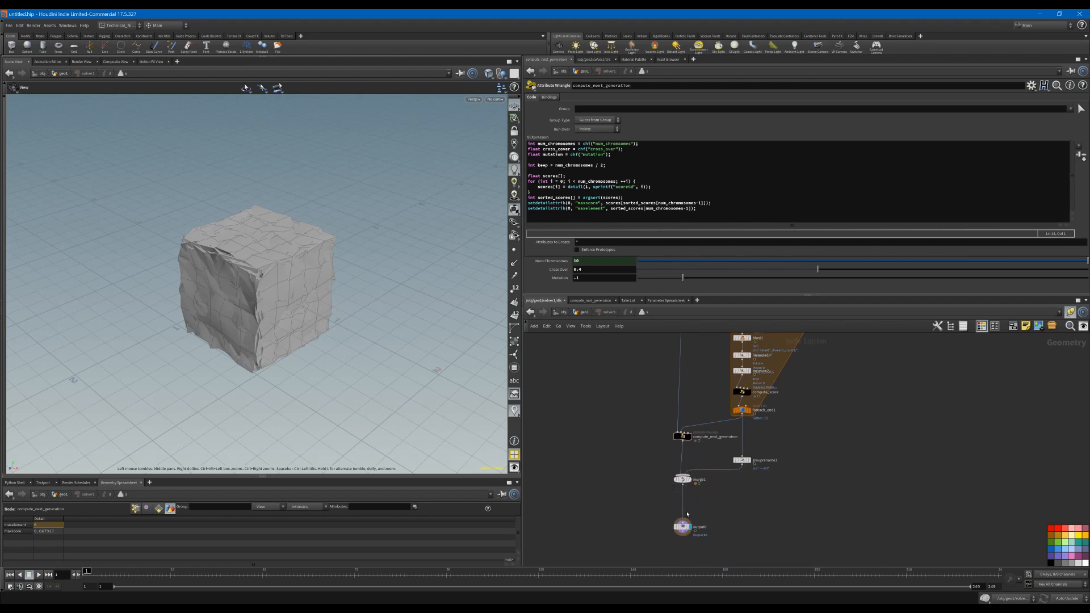
left_click_drag(683, 480, 683, 490)
middle_click_drag(700, 456, 703, 478)
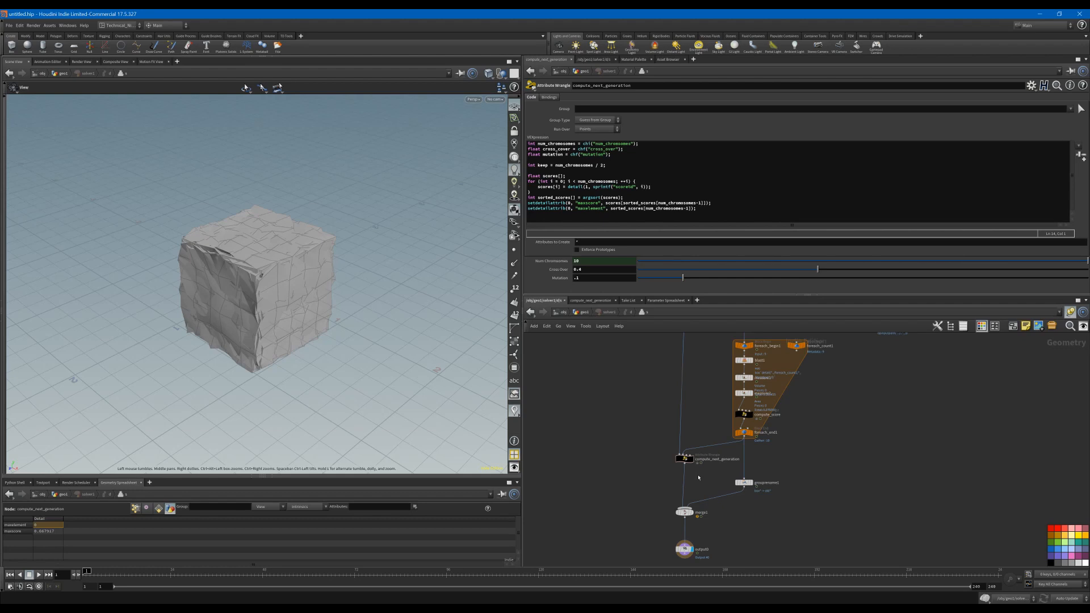
Add an empty for (int n = 0; n < keep; ++n) loop in braces below the maxelement line.
left_click(737, 210)
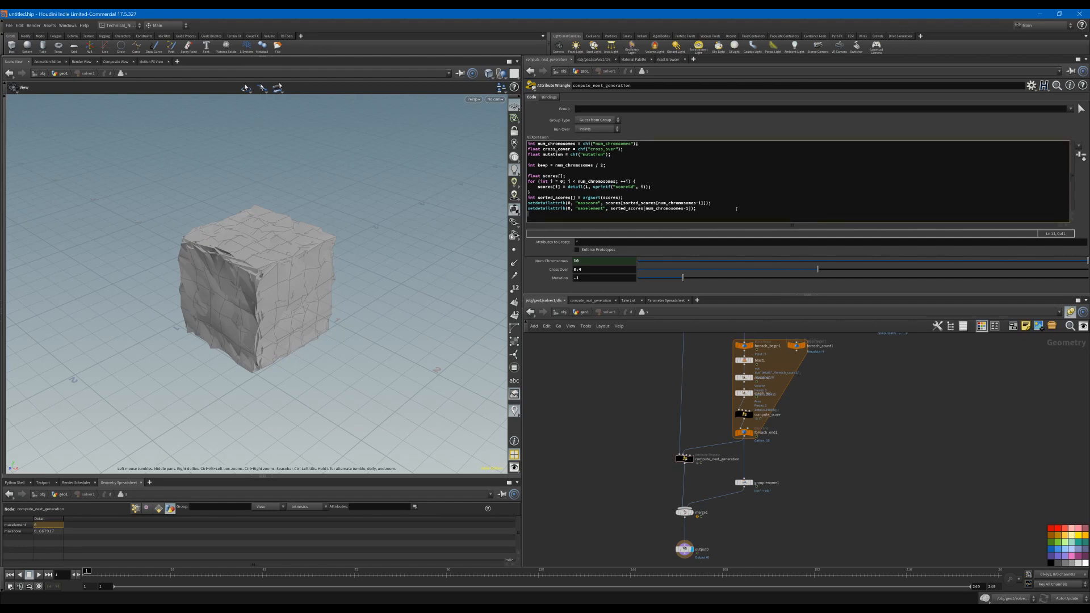
key("Return")
type("for (")
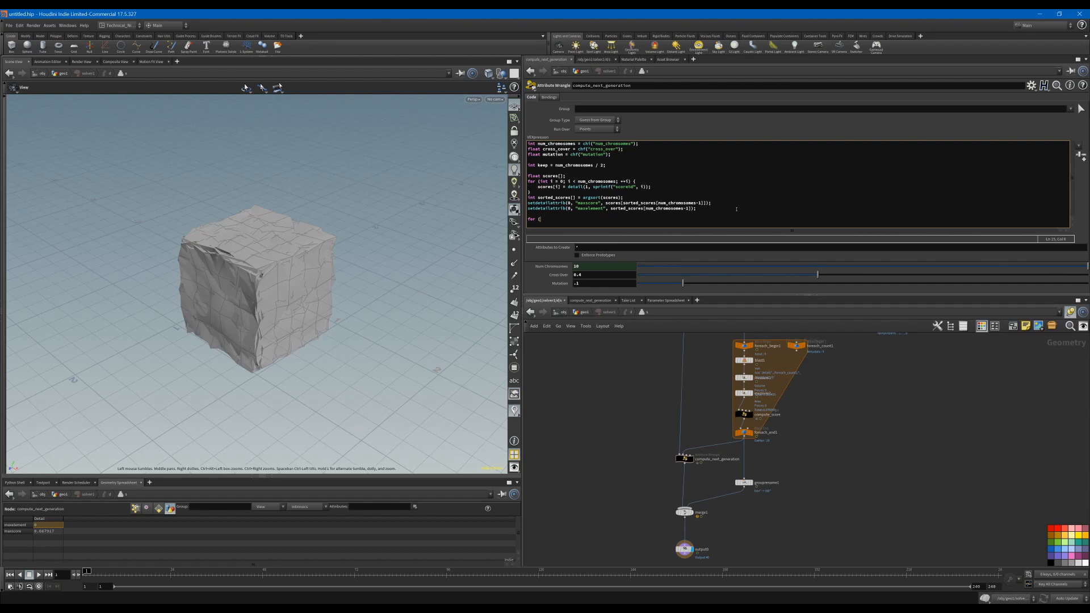
type("int n")
type("= 0; n ")
type("{")
key("Return")
key("Return")
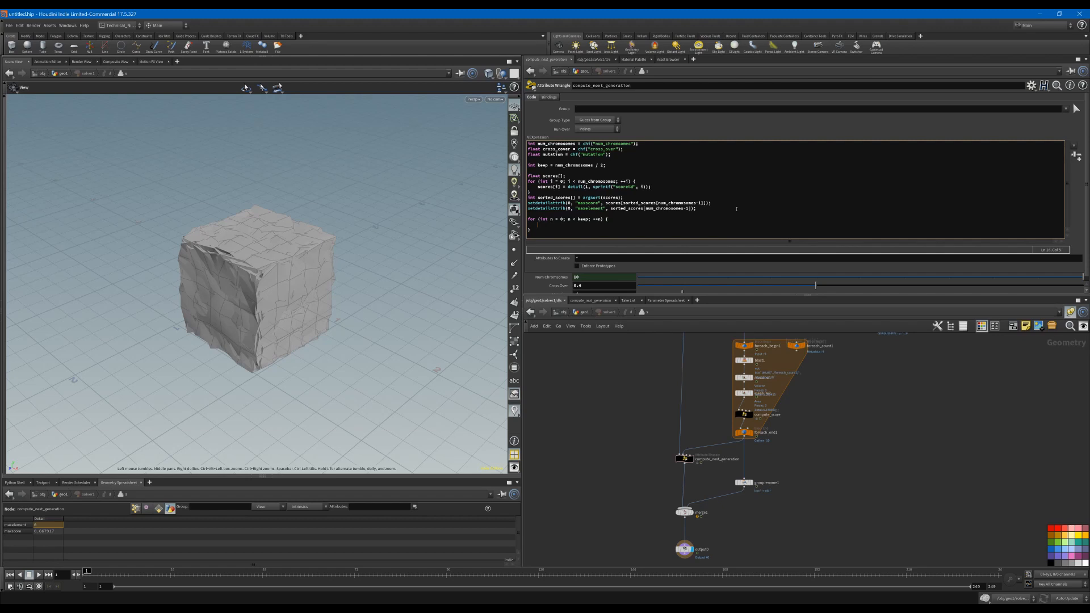
Inside the loop, add int i = sorted_scores[num_chromsomes - 1 - n]; and int point_ones[] = expandpointgroup(1, sprintf("box%d", i));.
type("int i = sorted_scores[num_chromsomes - 1 - n];")
key("Return")
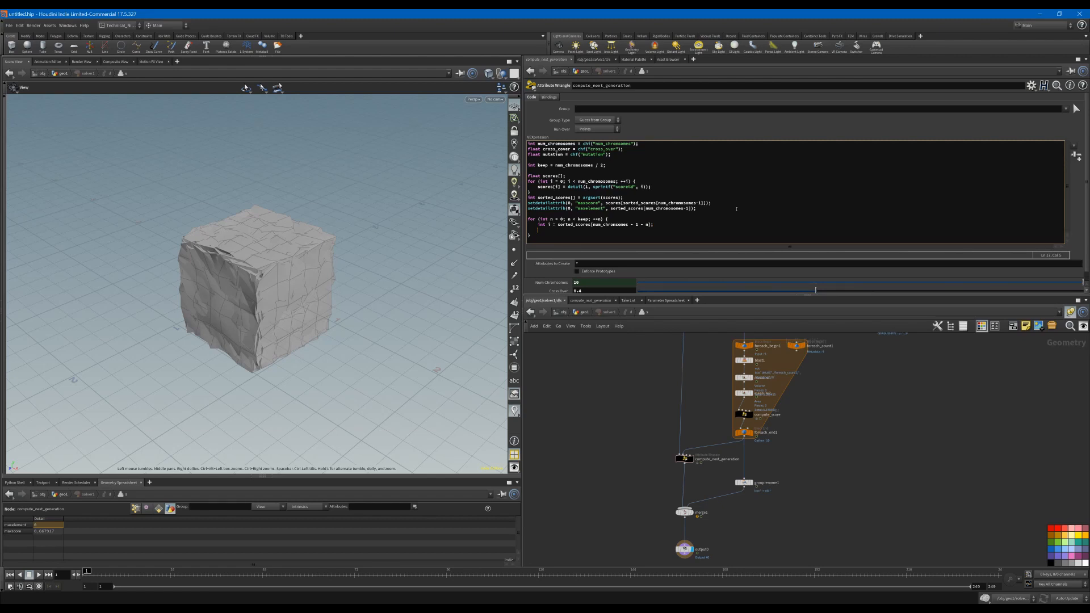
type("int point_ones[] = expandpoin")
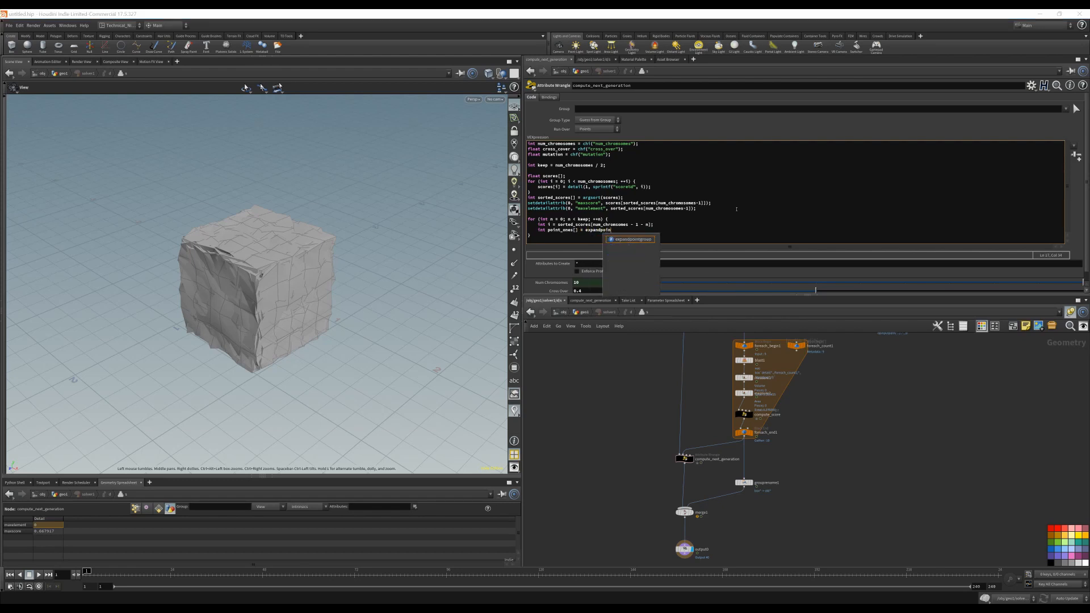
key("Return")
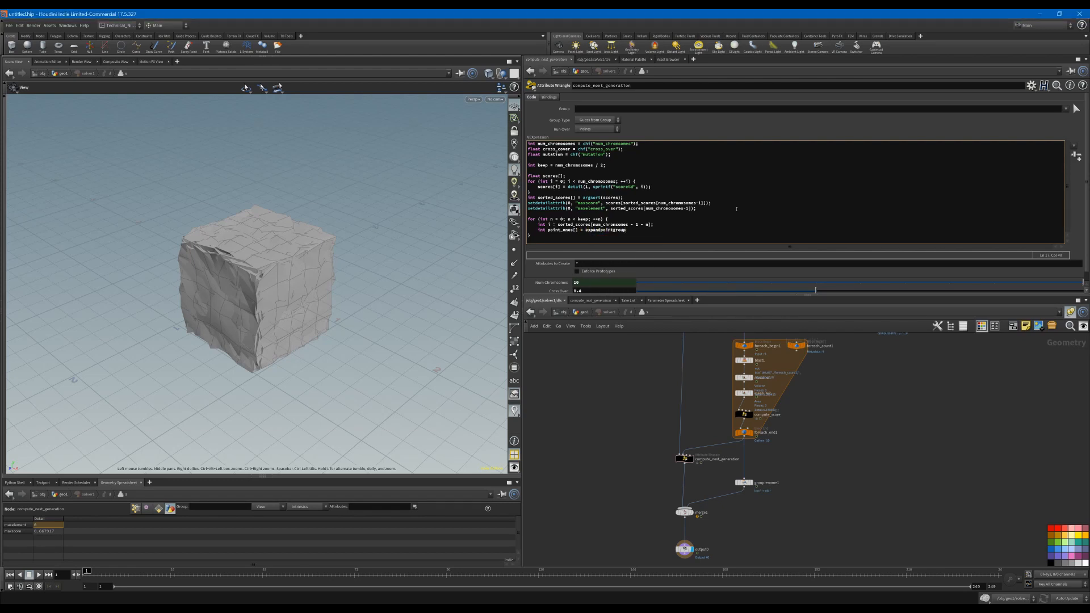
type("(1, sprintf(")
key("Return")
key("Return")
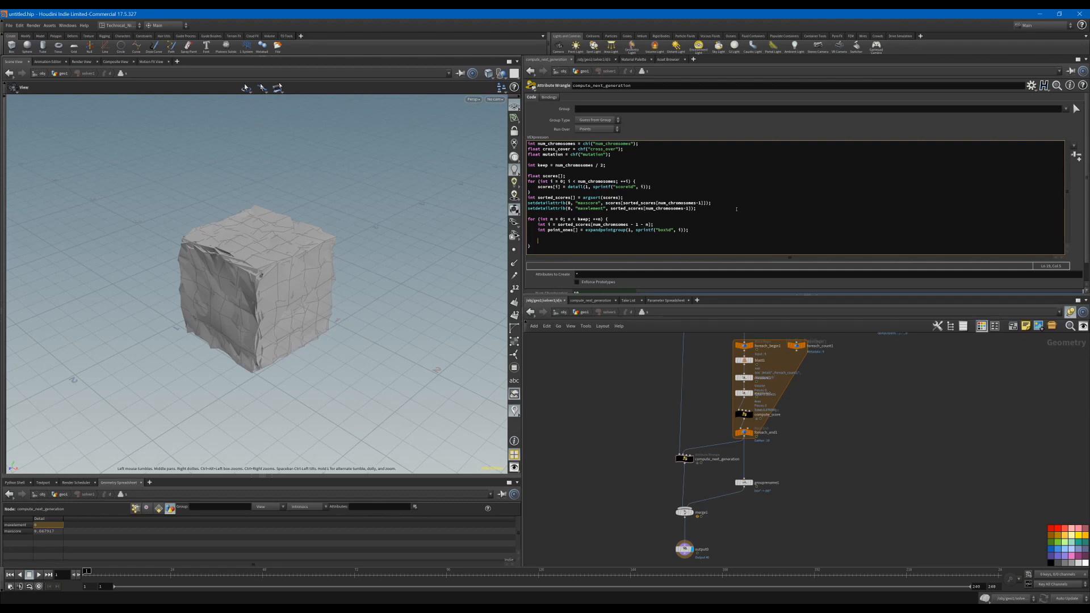
Add a nested for (int m = 1; m <=2; ++m) loop in braces below the point_ones line.
type("for (int m")
key("Return")
key("Return")
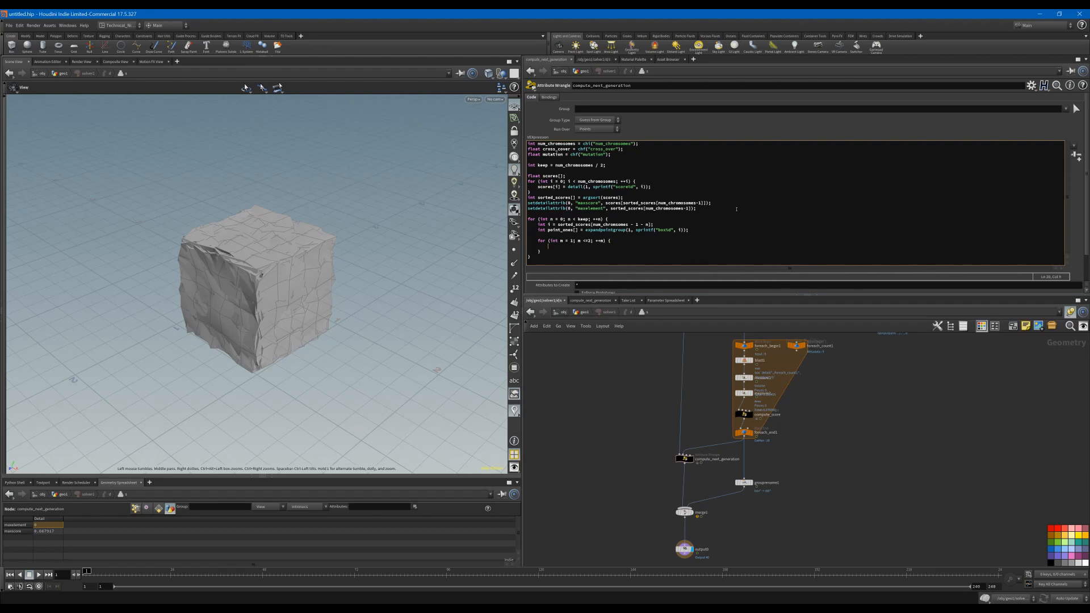
Reuse the sorted_scores expression in the nested loop as int j = sorted_scores[num_chromsomes - 1 - n - m];.
type("int")
key("shift+End")
key("ctrl+c")
key("Down")
key("Down")
key("ctrl+v")
type("-m")
key("BackSpace")
type("m")
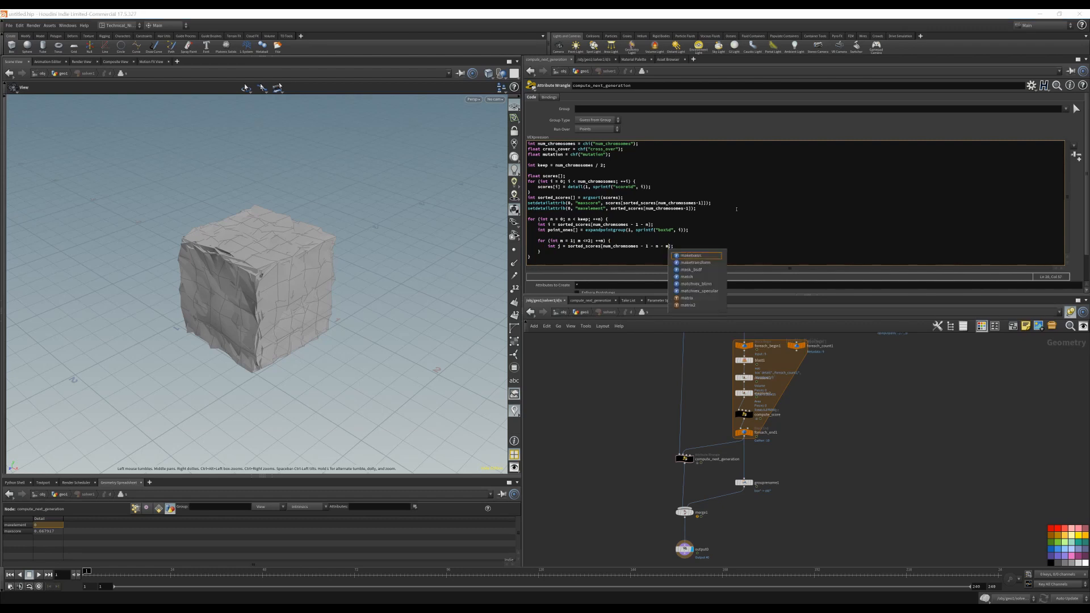
key("Escape")
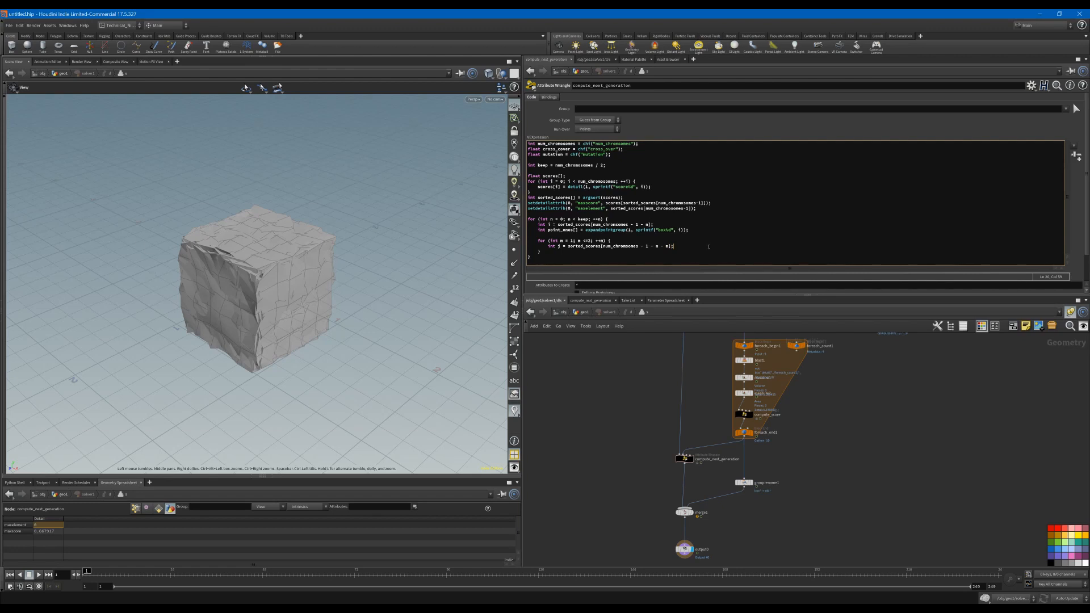
Rename point_ones to point_one and add int point_two[] = expandpointgroup(1, sprintf("box%d", j)); below the int j line.
key("Return")
type("int p")
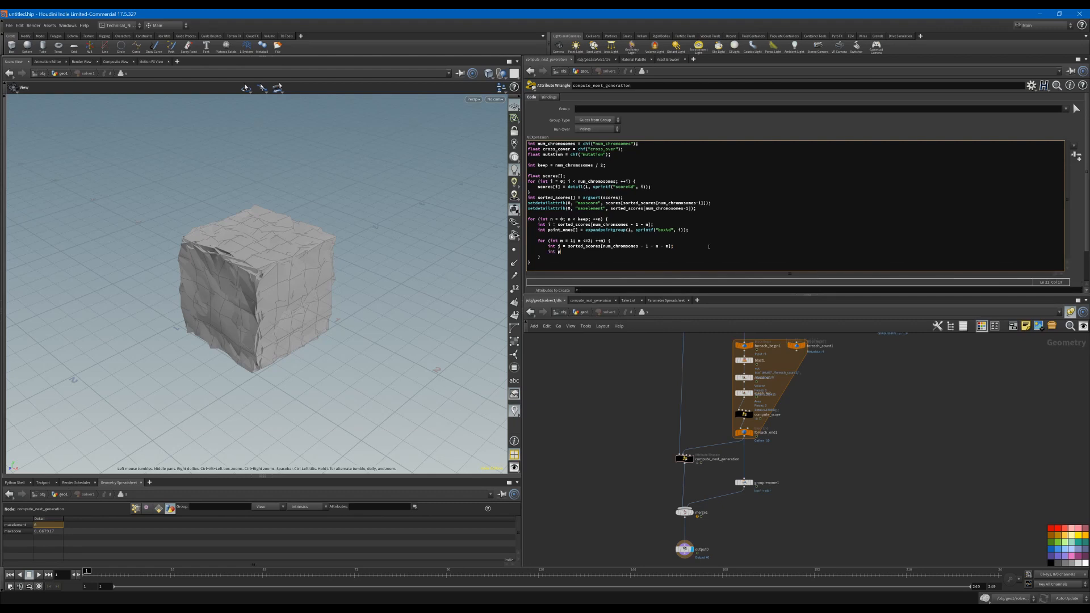
type("oint_wo")
type("wo")
key("BackSpace")
key("Down")
key("Down")
type("[] = expandp")
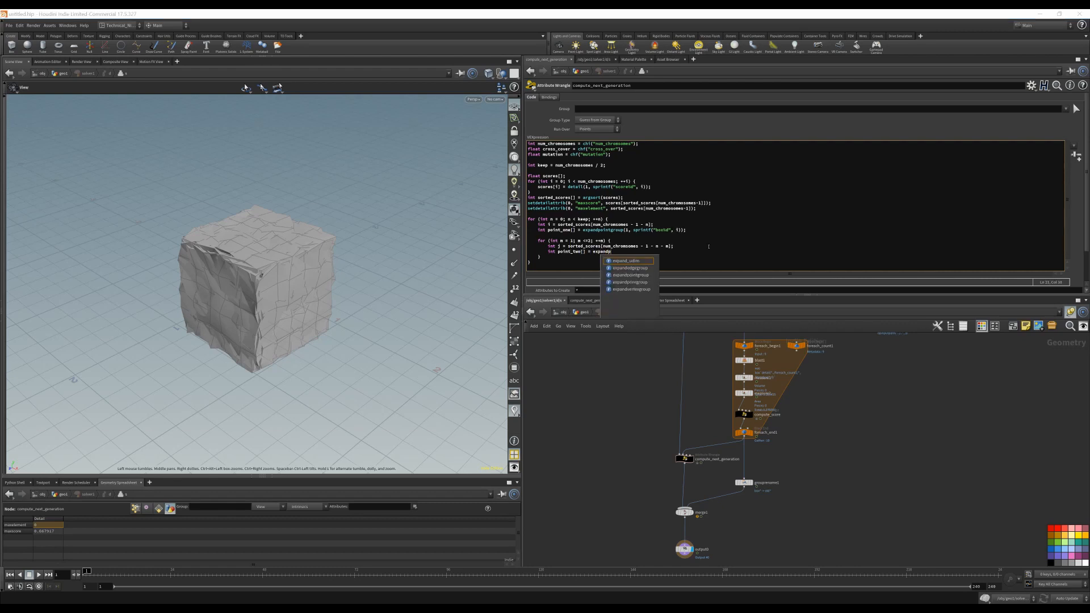
type("ointgroup(1, ")
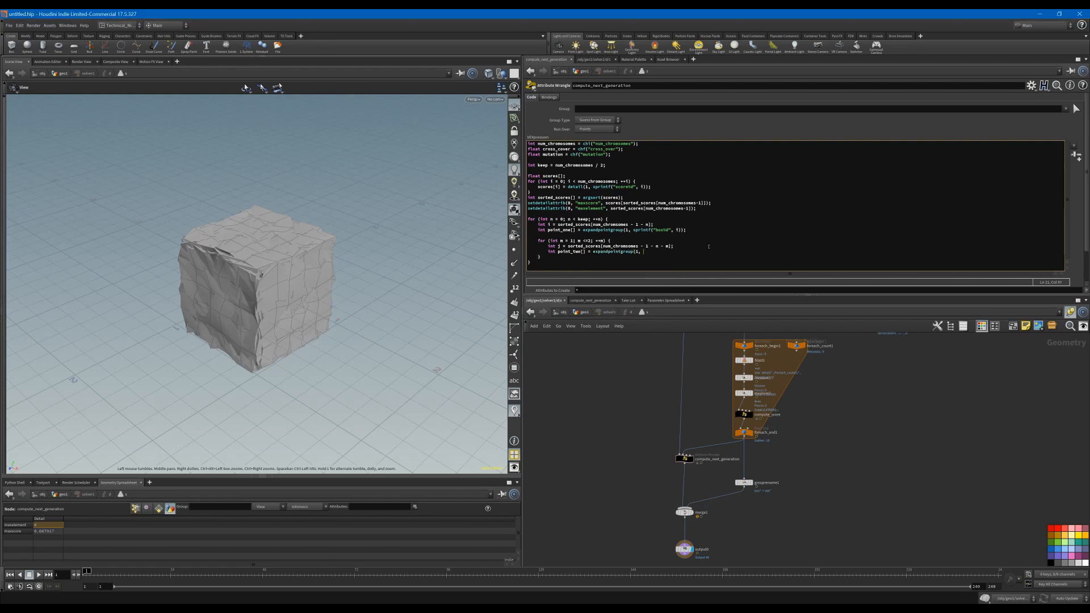
type("sprintf(\"box%d\", ")
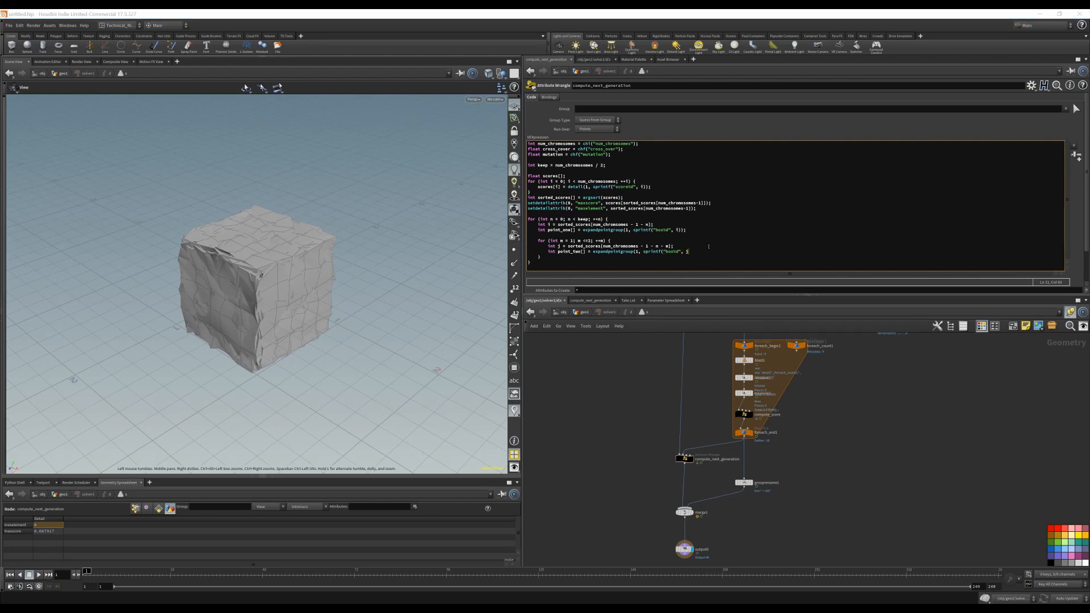
type("j)")
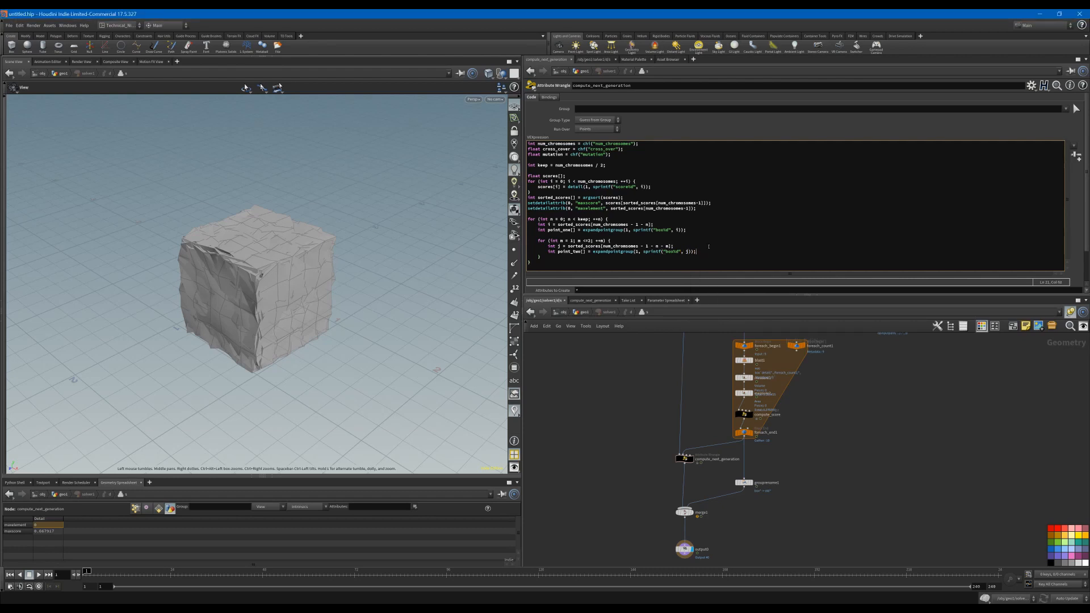
type(");")
Add int point_target[] = expandpointgroup(1, sprintf("box%d", n * 2 + m - 1)); below the point_two line.
key("Return")
type("int")
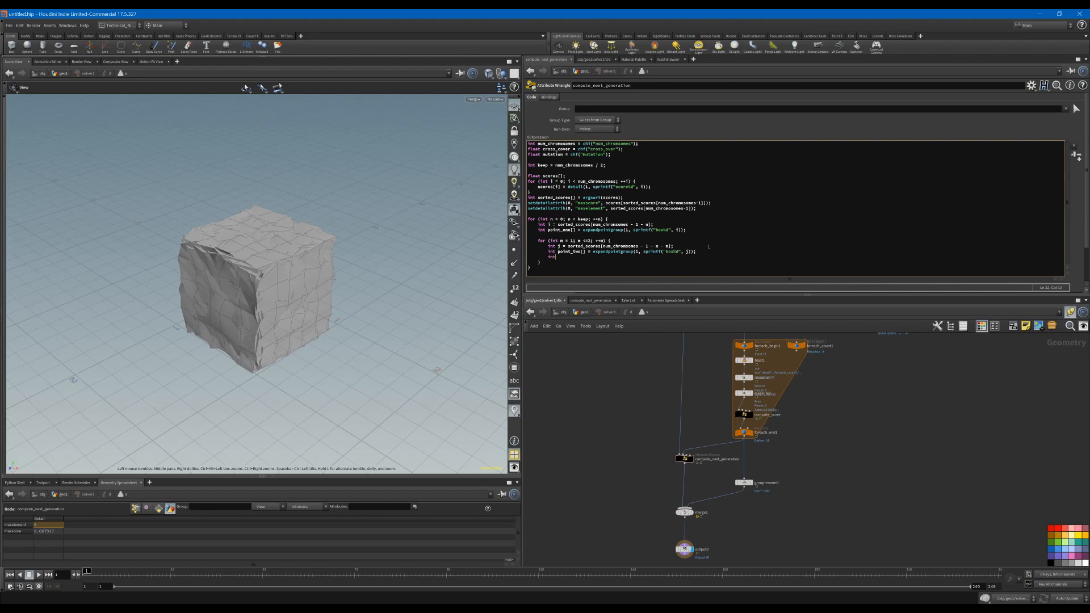
type(" point")
type("_grou")
type("tar")
type("get[]")
type(" = expandp")
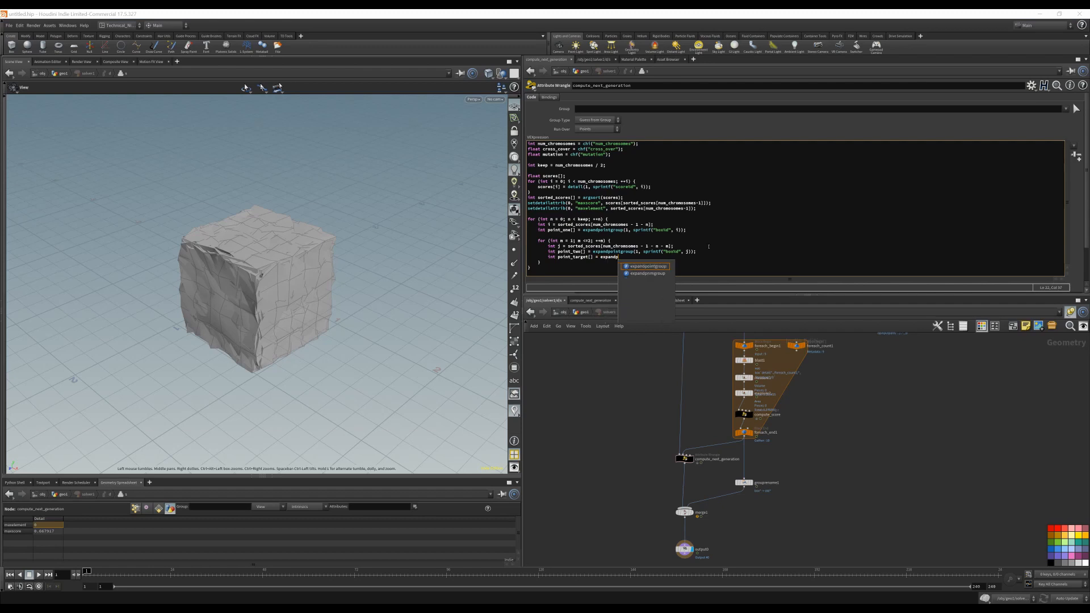
type("ointgroup(1,")
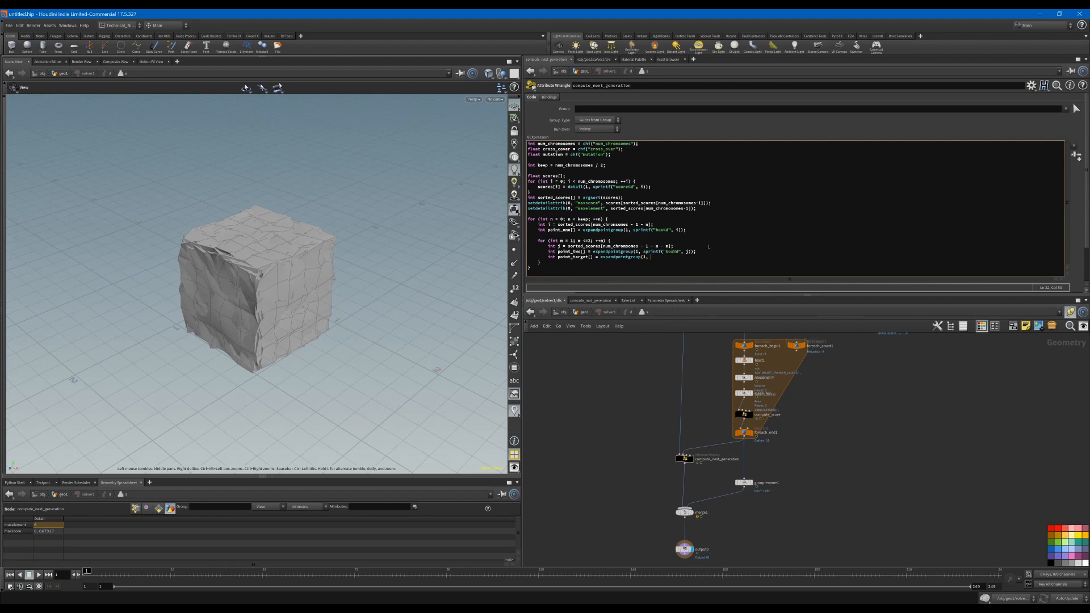
type(" sprintf(\"")
type("box%")
type("m")
key("Return")
key("Return")
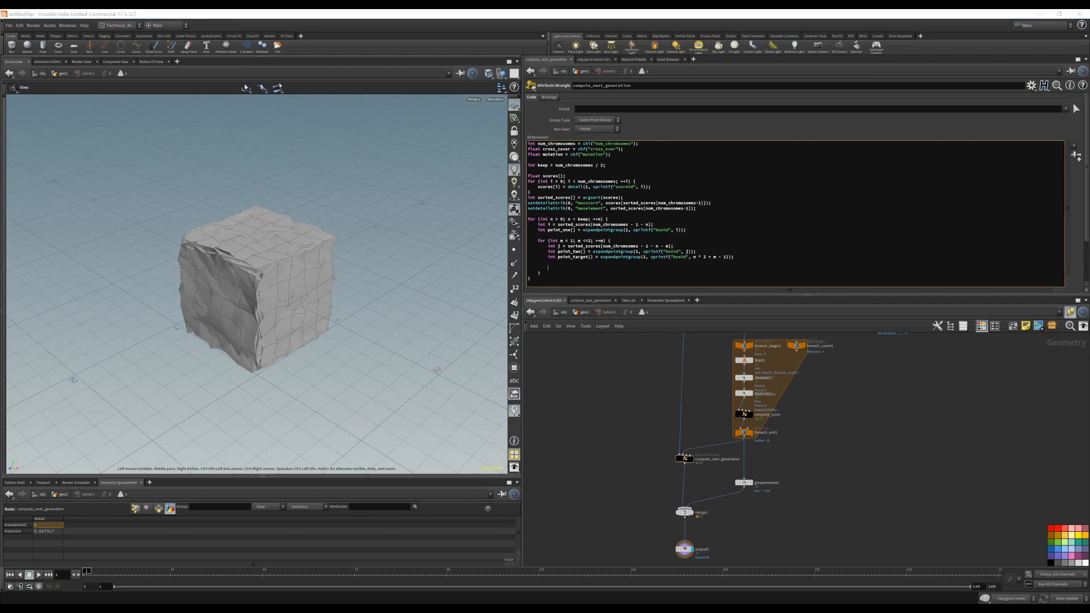
Add a for (int k = 0; len(points_target); ++k) loop containing vector P = point(1, "P", point_one[k]);.
left_click(561, 270)
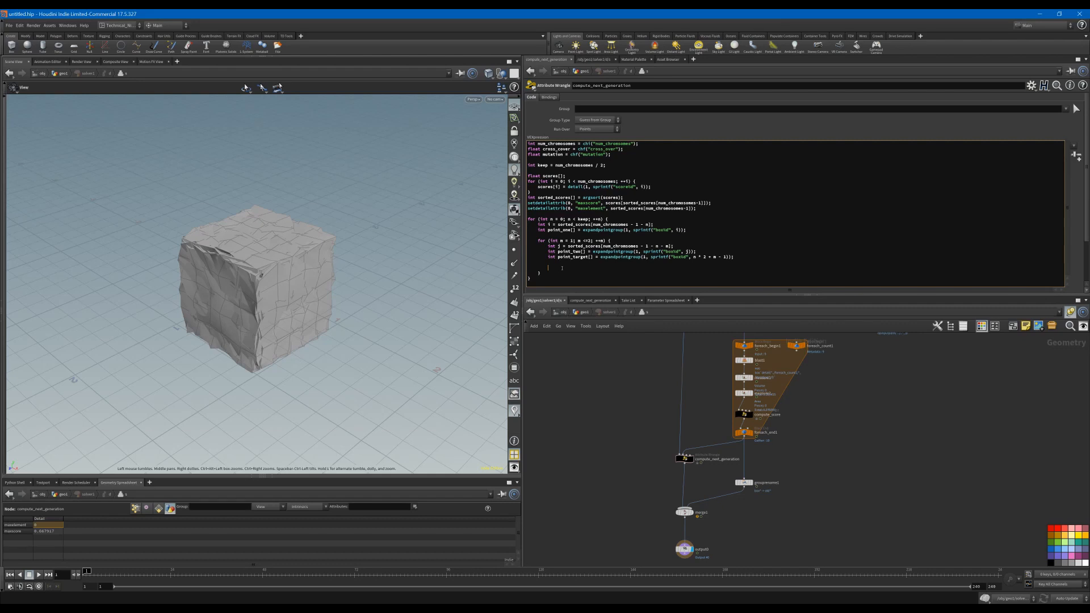
type("for (int j")
type(" = 0; len(points_target); ++k) {")
key("Return")
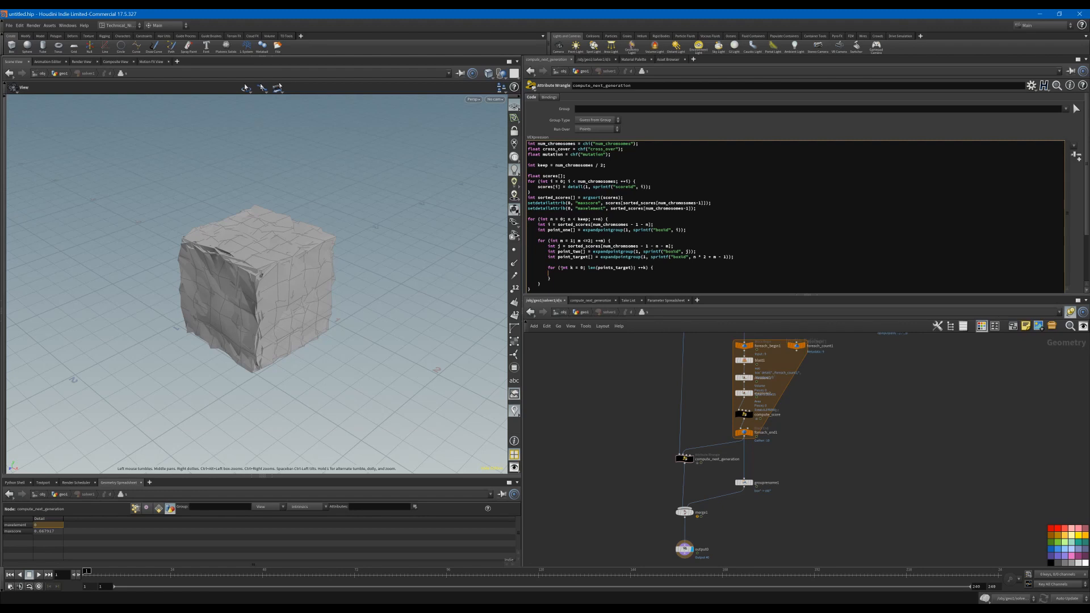
type("vector P = point(1, \"P\", point")
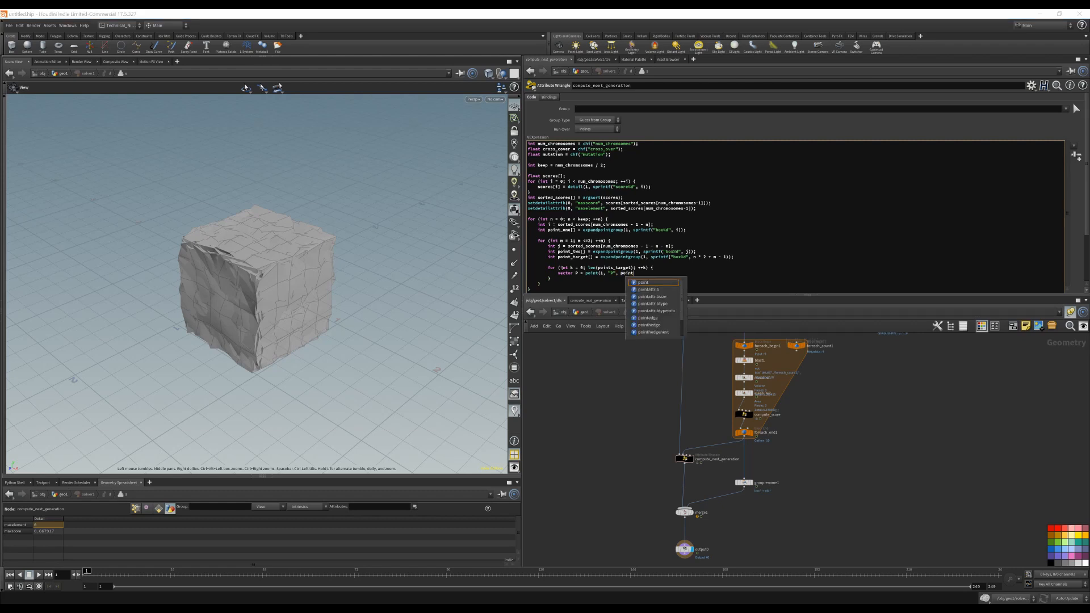
type("_one[k")
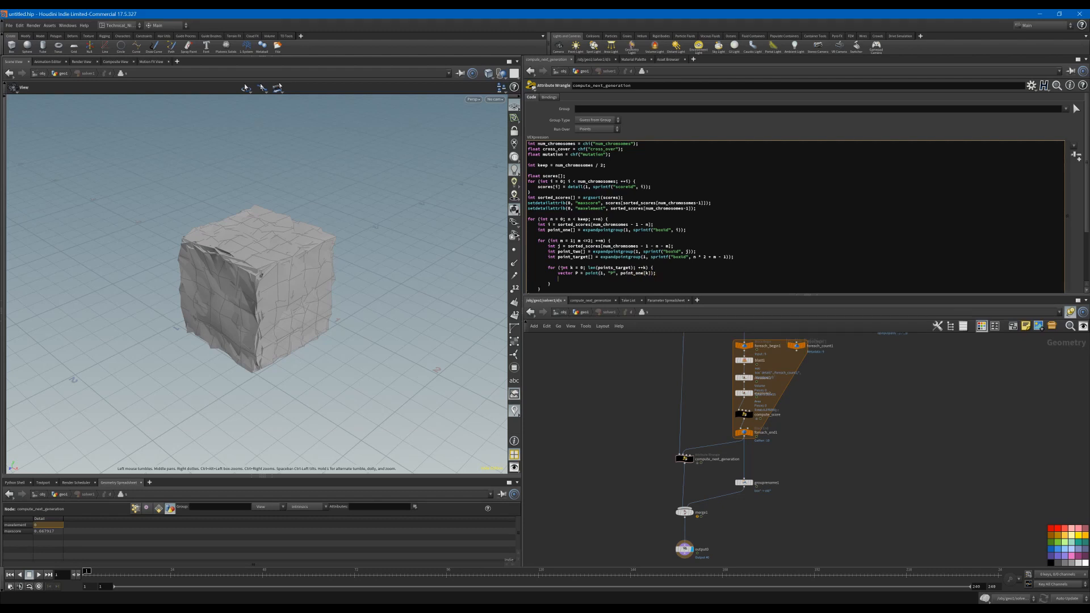
Open an if (nrandom() < cross_over) block below the vector P line.
type("if (nrando")
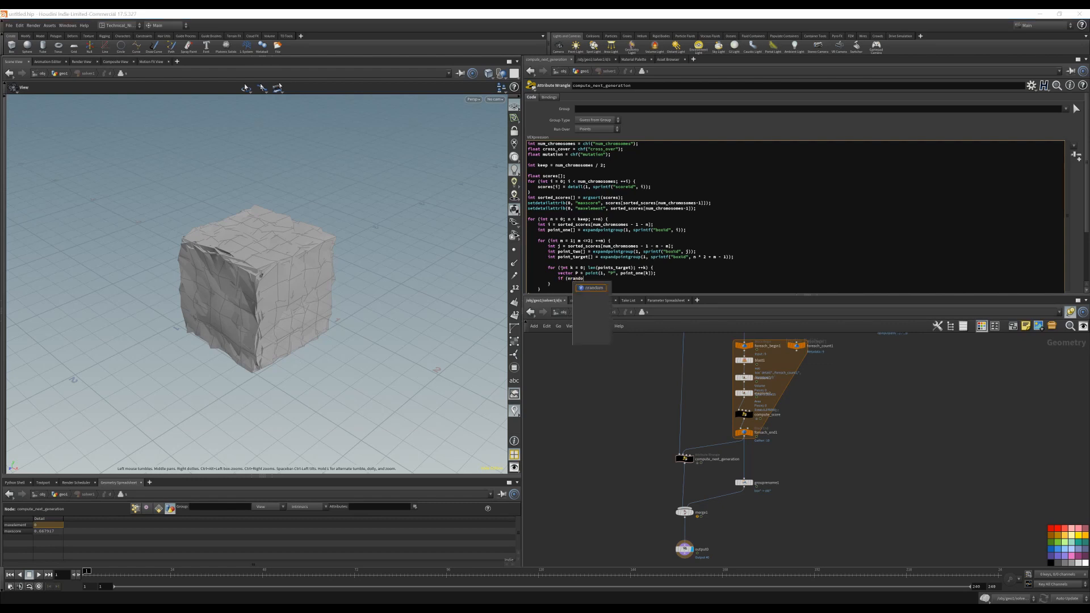
type("m")
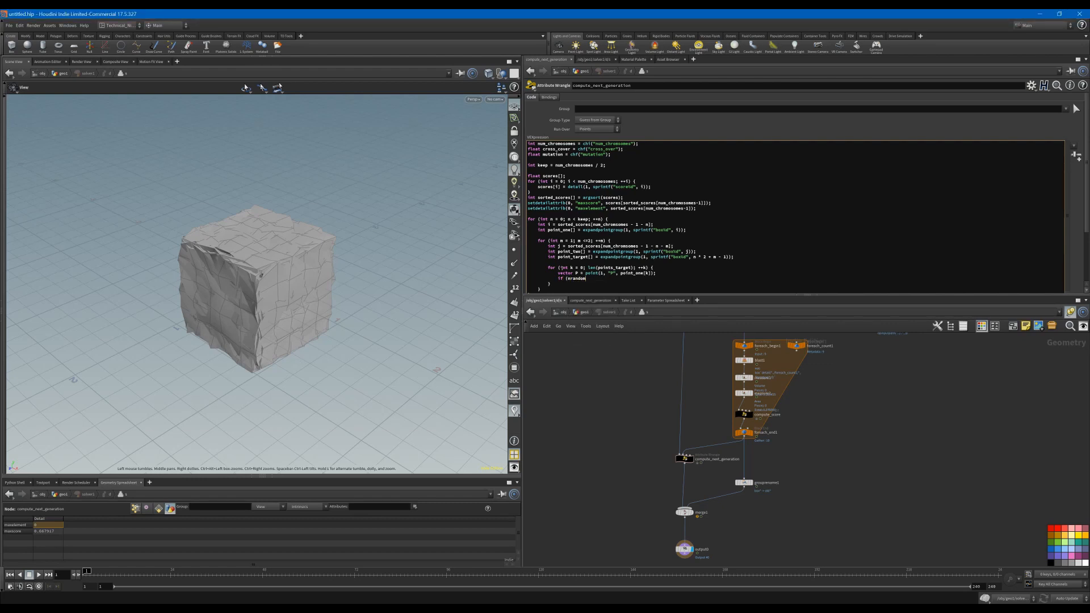
type("() < cross_over) {")
key("Return")
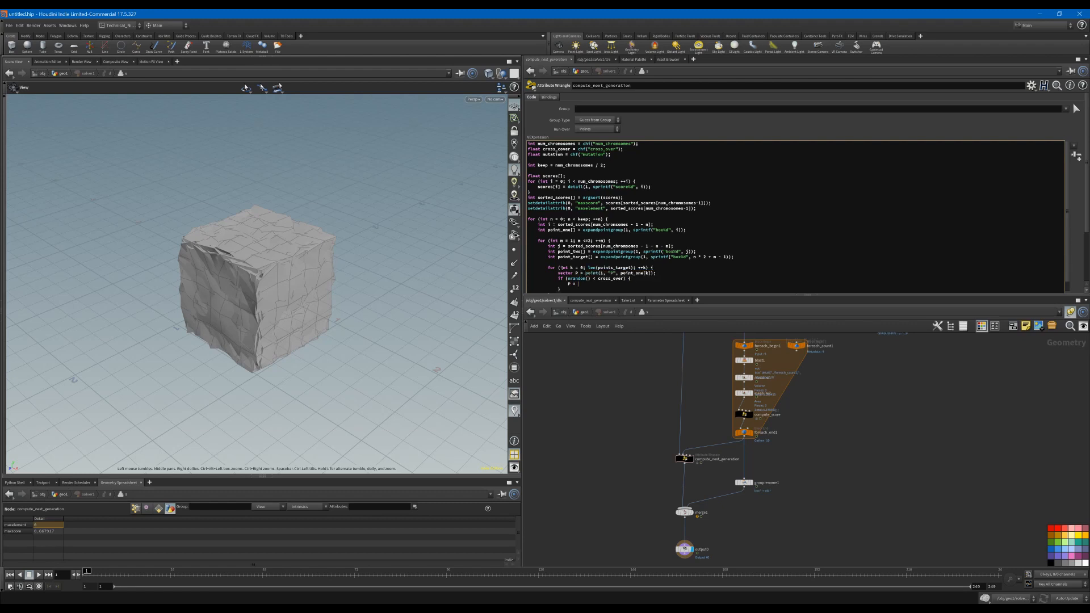
Complete the crossover block's assignment as P = point(1, "P", point_two[k]);.
type("point(1, \"P\", point_one[k]);")
key("BackSpace")
key("BackSpace")
key("BackSpace")
type("two")
key("Down")
key("Down")
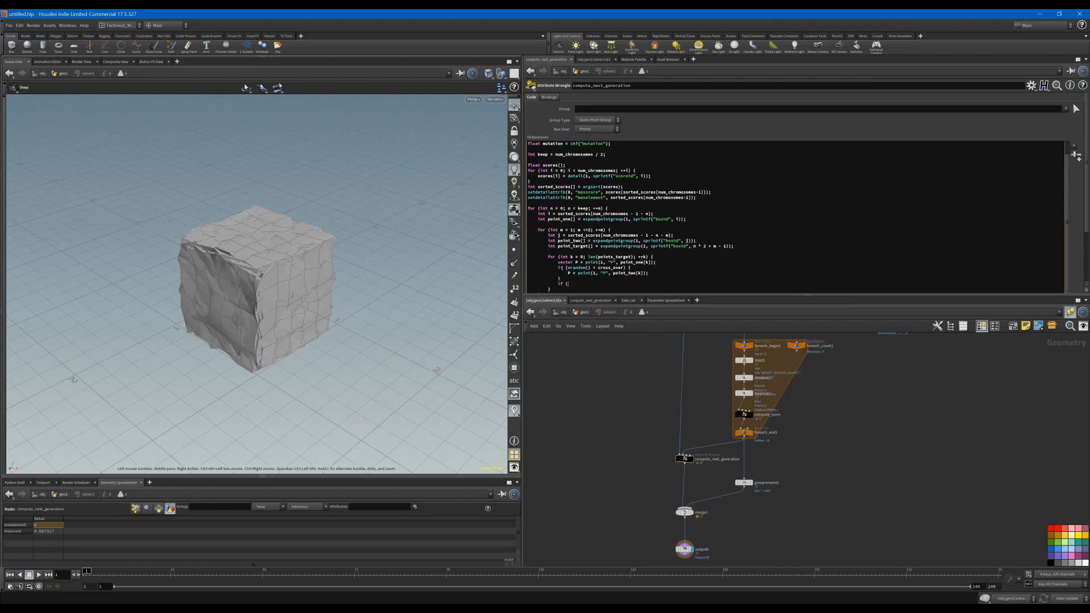
Add an if (nrandom() < mutation) block below the crossover block containing P += (nrandom() - {0.5, 0.5, 0.5}) * 0.05;.
type("random() < mutation")
type("{")
key("Return")
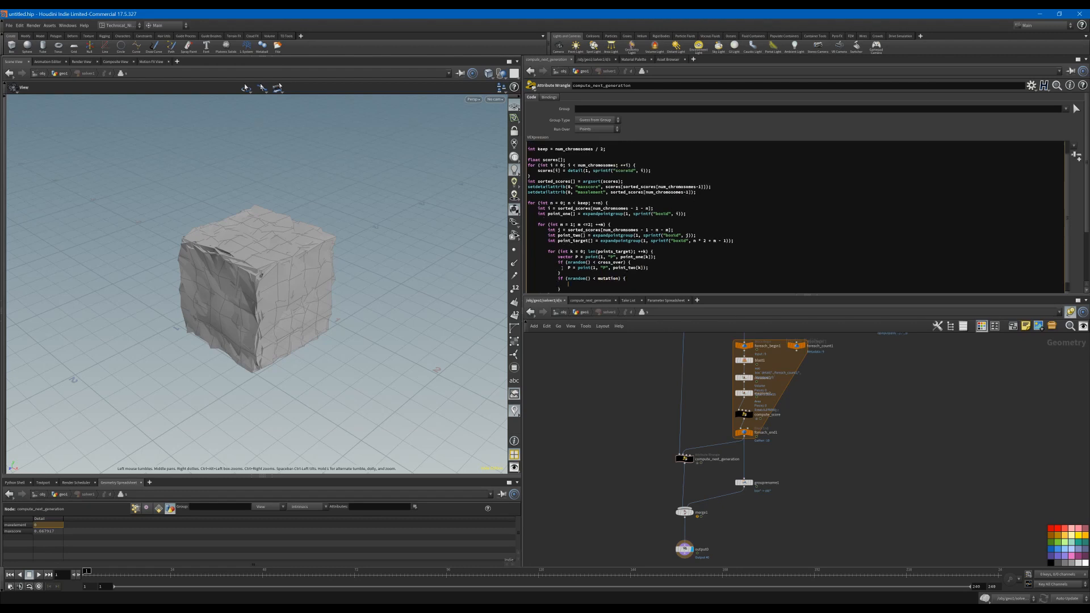
scroll(603, 245, "down", 1)
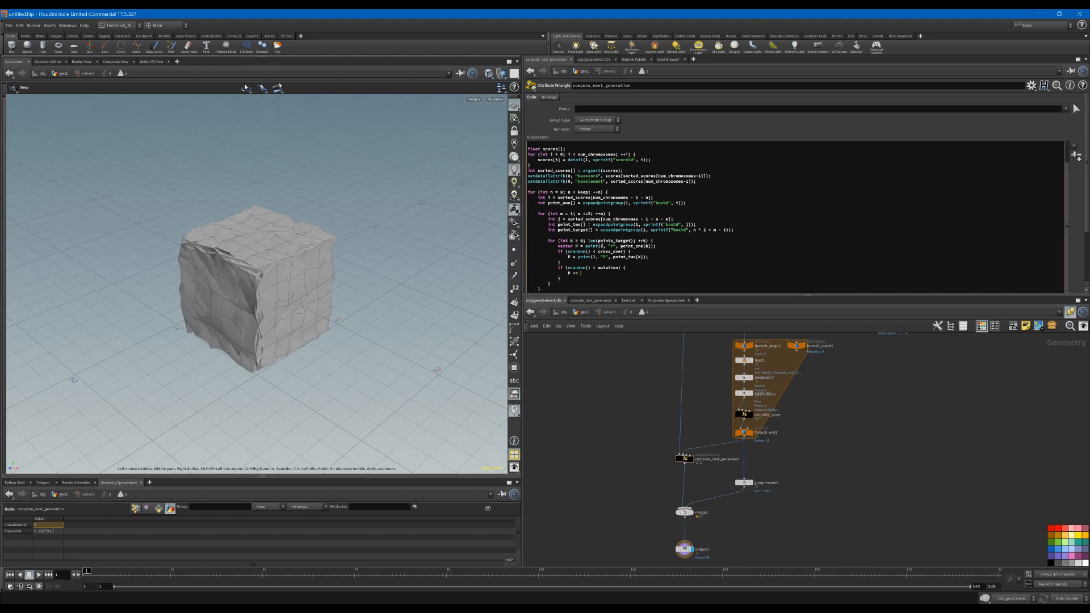
type("nrand")
key("Return")
type(".5, 0.5, 0.5}) * 0")
type(".05")
Add setpointattrib(geoself(), "P", points_target[k], P); below the mutation block inside the k loop.
type("etpoint")
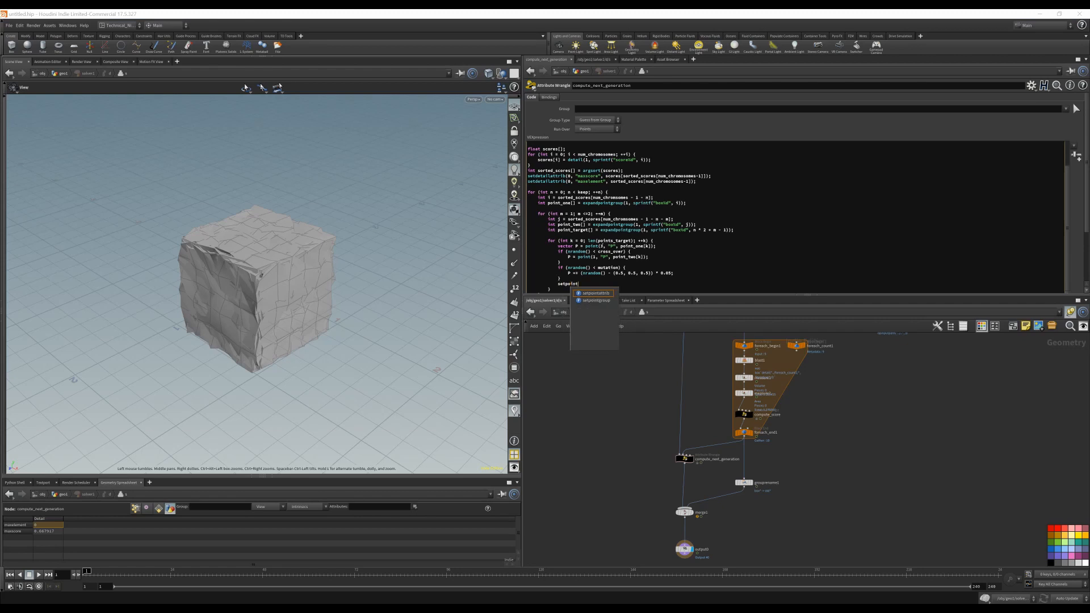
key("Down")
key("Return")
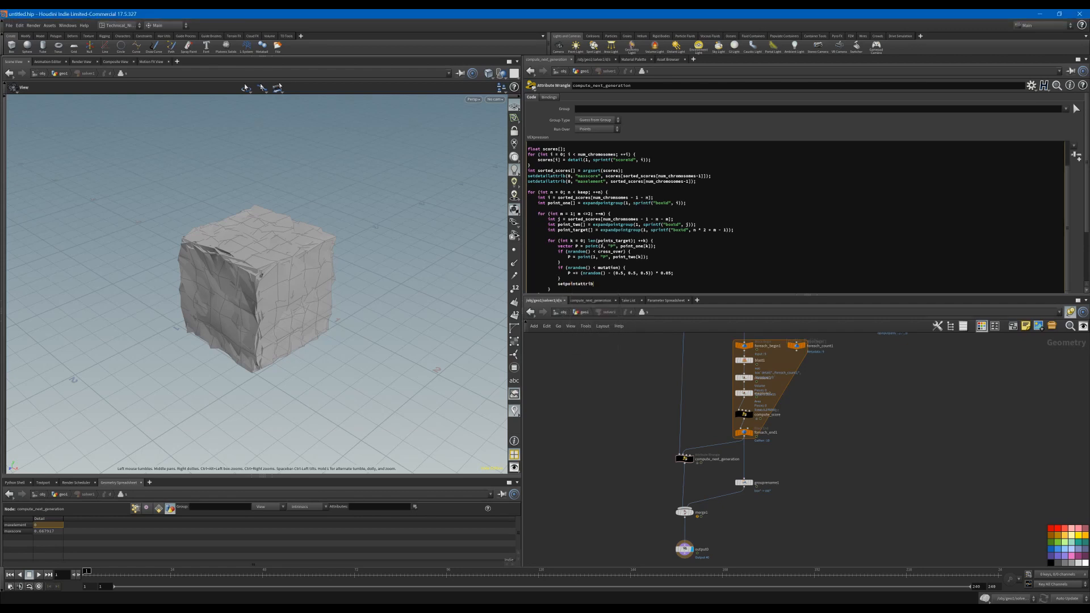
type("(geoself(), \"P\", po")
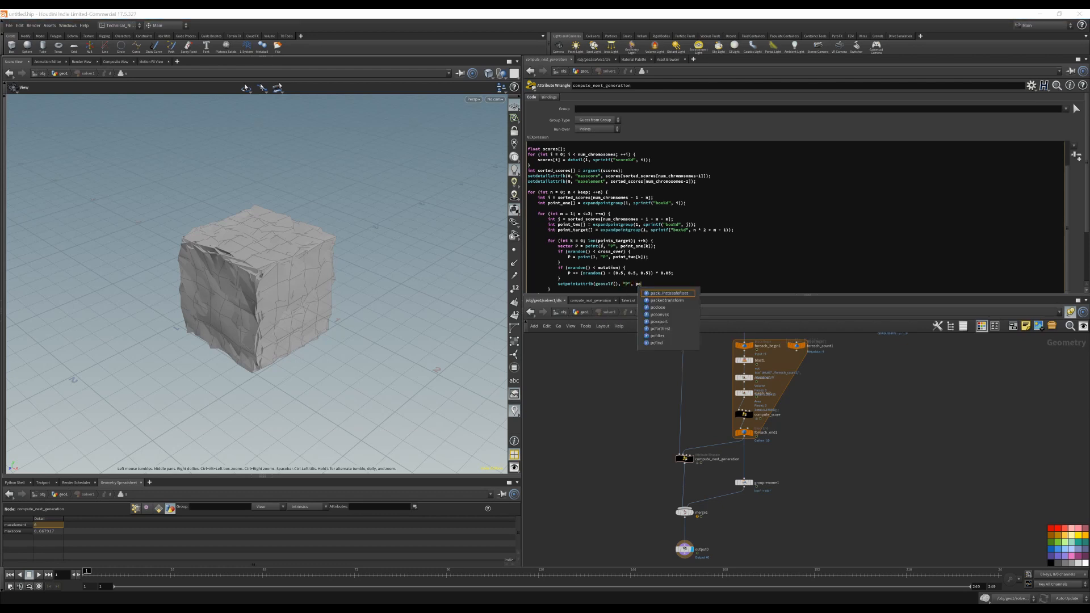
type("ints_target")
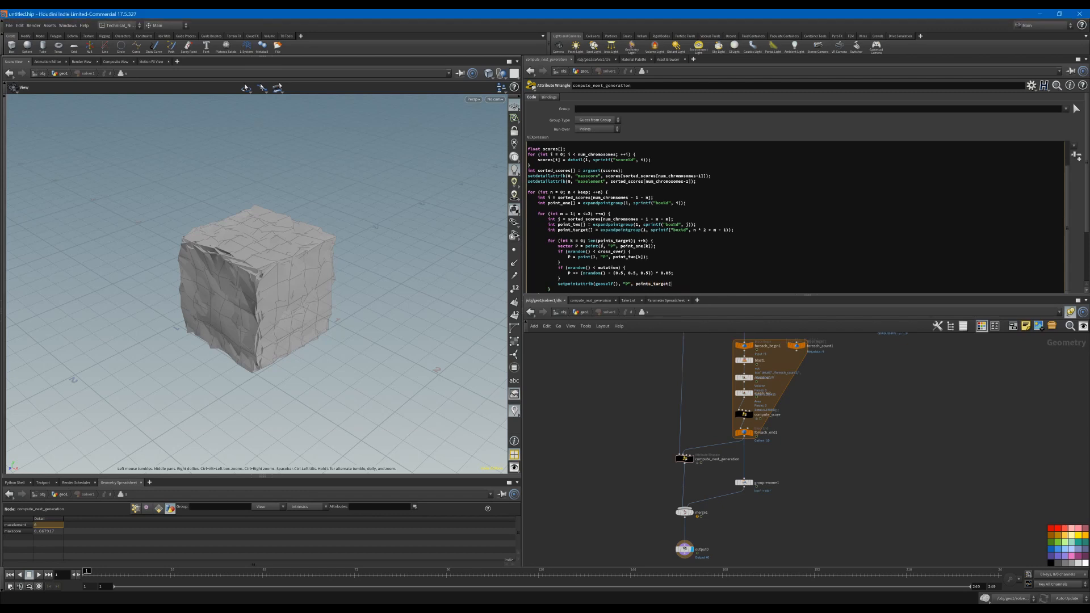
type("[k], P);")
scroll(602, 247, "down", 1)
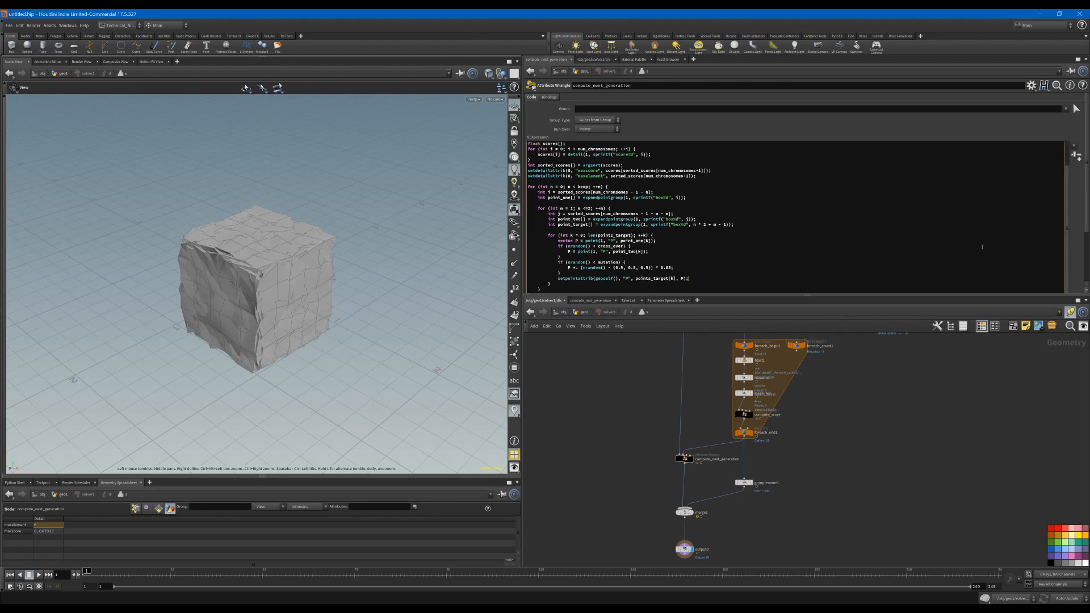
Correct the misspelled num_chromosomes variable in the sorted_scores lookups for i and j.
left_click_drag(1087, 197, 1087, 213)
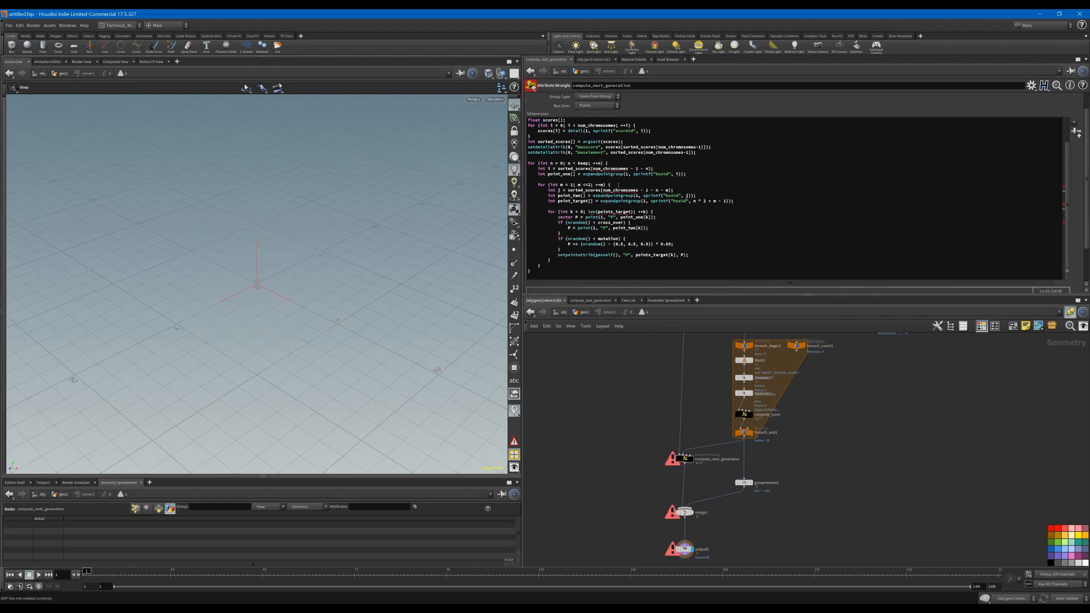
left_click(616, 169)
type("os")
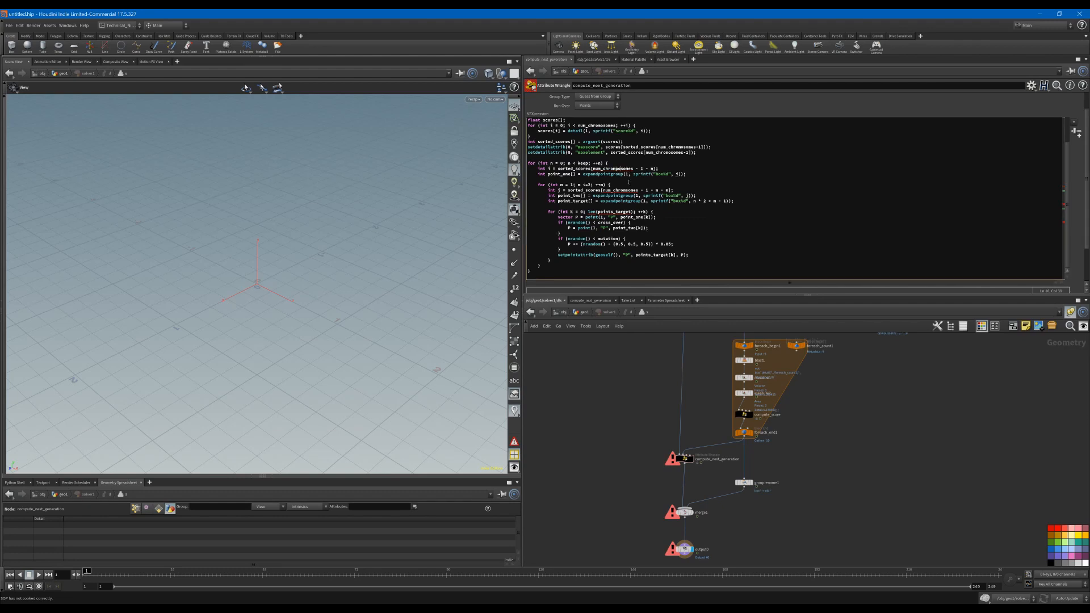
key("BackSpace")
type("s")
Rename the point arrays to points_one, points_two and points_target in their declarations and in the point() calls.
type("s")
type("s")
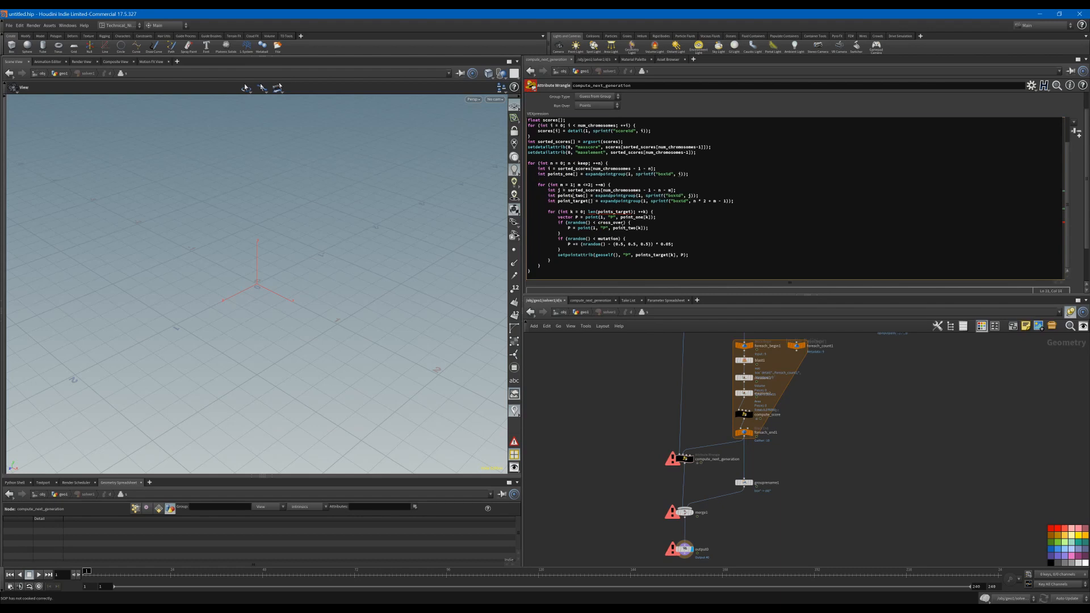
left_click(573, 201)
type("s")
left_click(572, 217)
type("s")
left_click(559, 233)
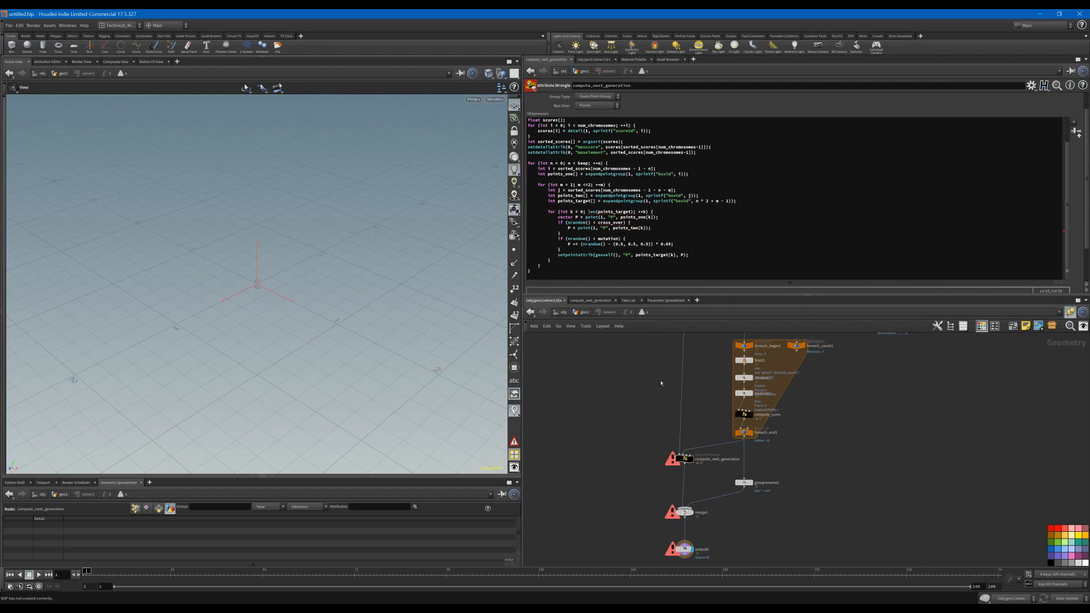
Replace cross_over with the declared variable name cross_cover in the crossover if condition.
scroll(613, 205, "up", 2)
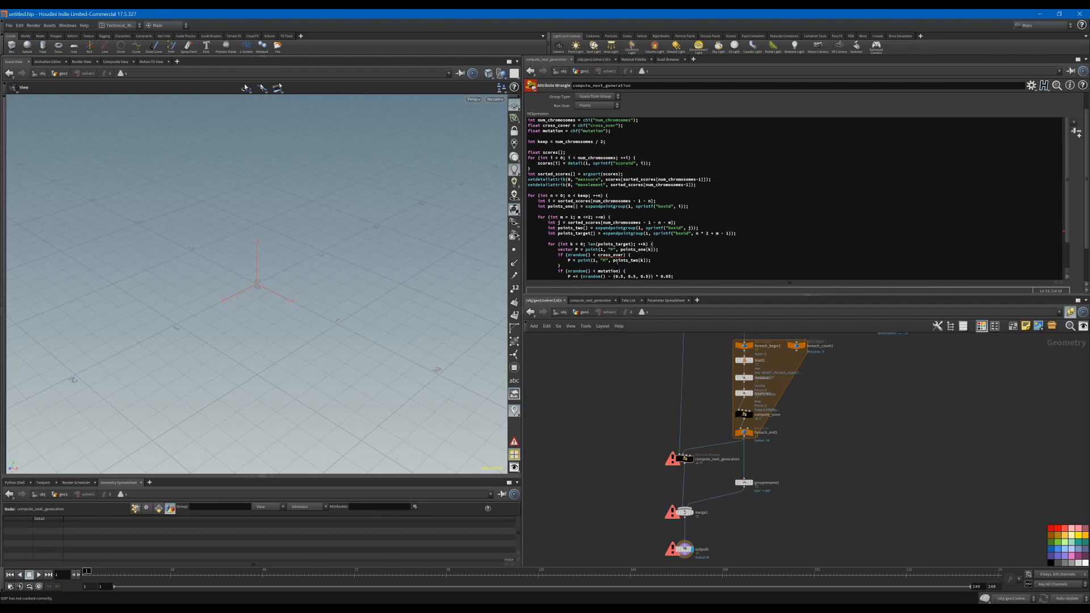
scroll(617, 261, "down", 1)
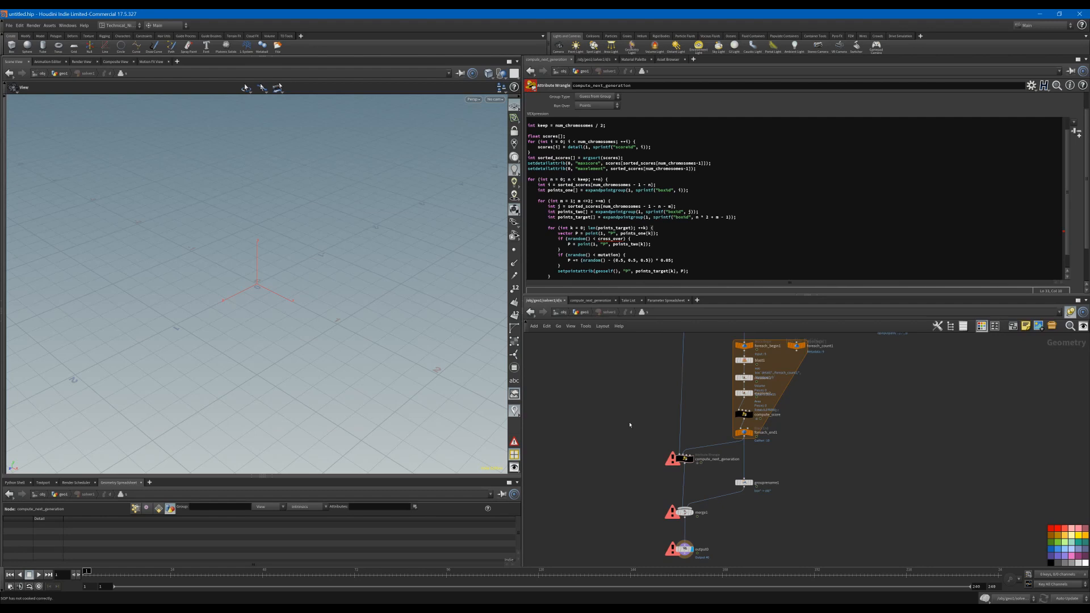
middle_click(686, 459)
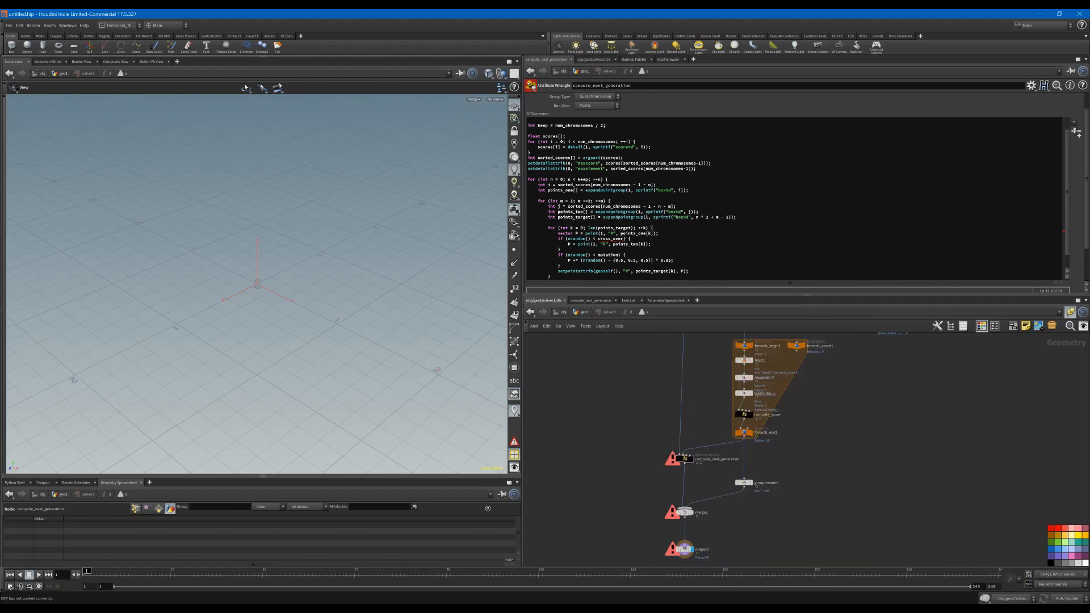
left_click(612, 239)
scroll(623, 235, "up", 1)
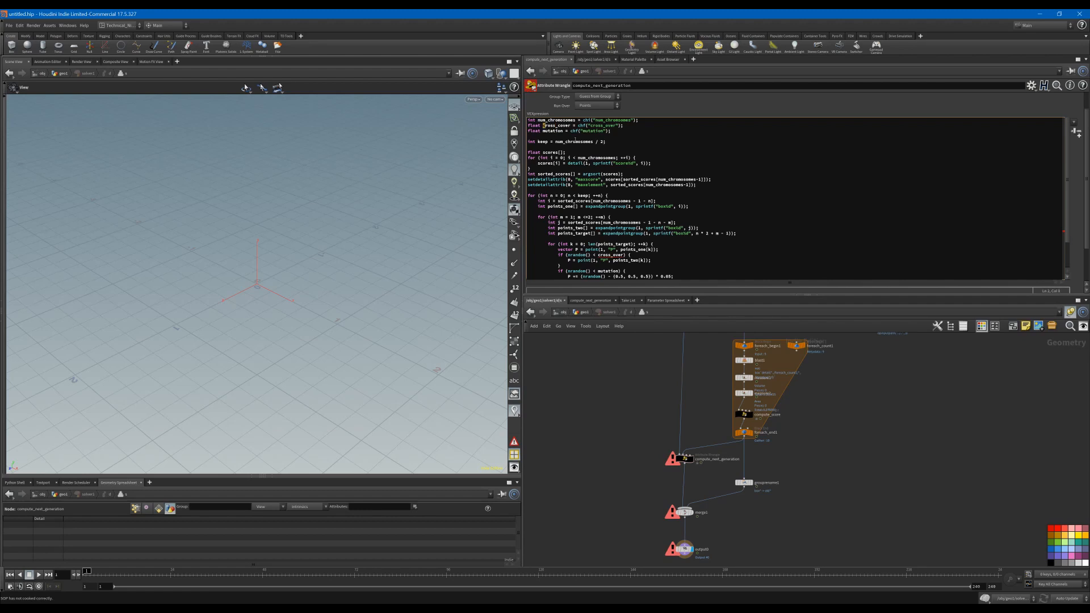
key("shift+Right")
key("shift+Right")
key("shift+Right")
key("shift+Right")
key("shift+Right")
key("shift+Right")
key("shift+Right")
key("shift+Right")
key("Down")
key("shift+Right")
key("shift+Right")
key("shift+Right")
key("shift+Right")
key("shift+Right")
key("shift+Right")
key("shift+Right")
key("shift+Right")
type("cross_cover")
left_click(629, 415)
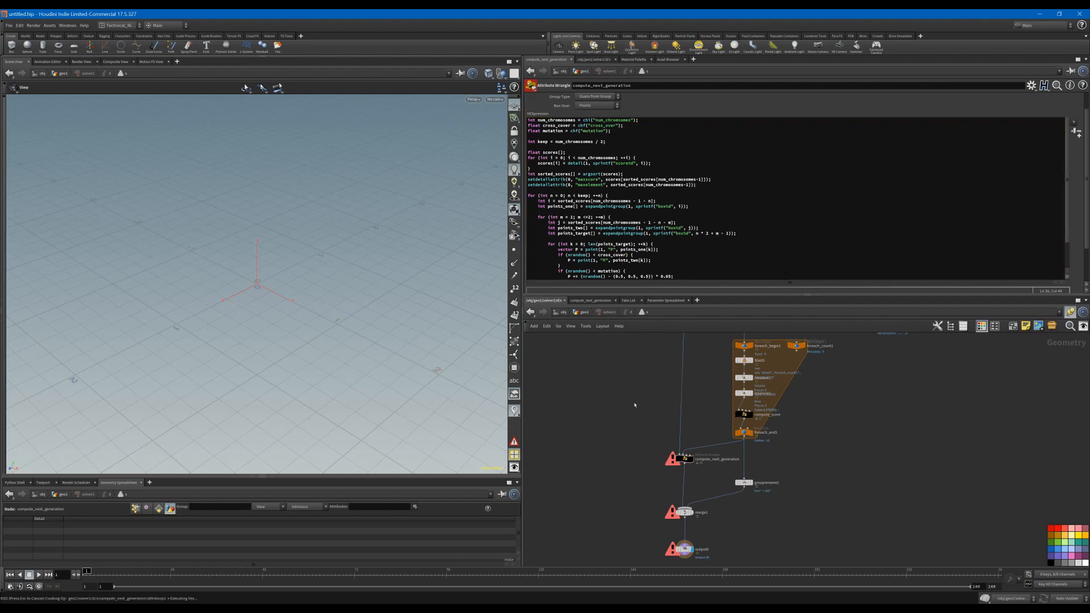
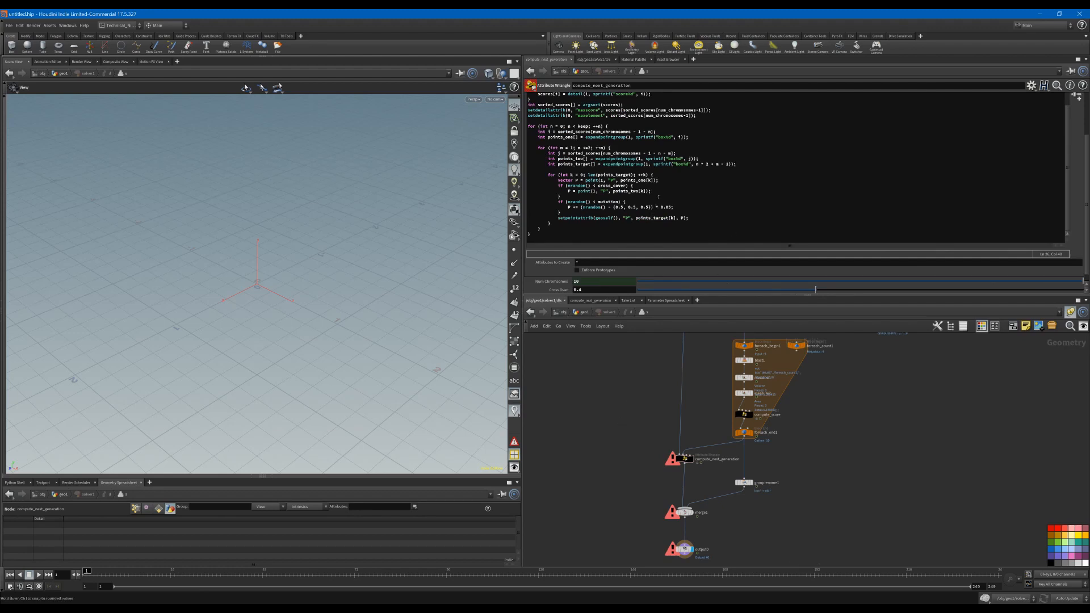
Complete the k loop's condition as k < len(points_target) and apply the code.
left_click(573, 175)
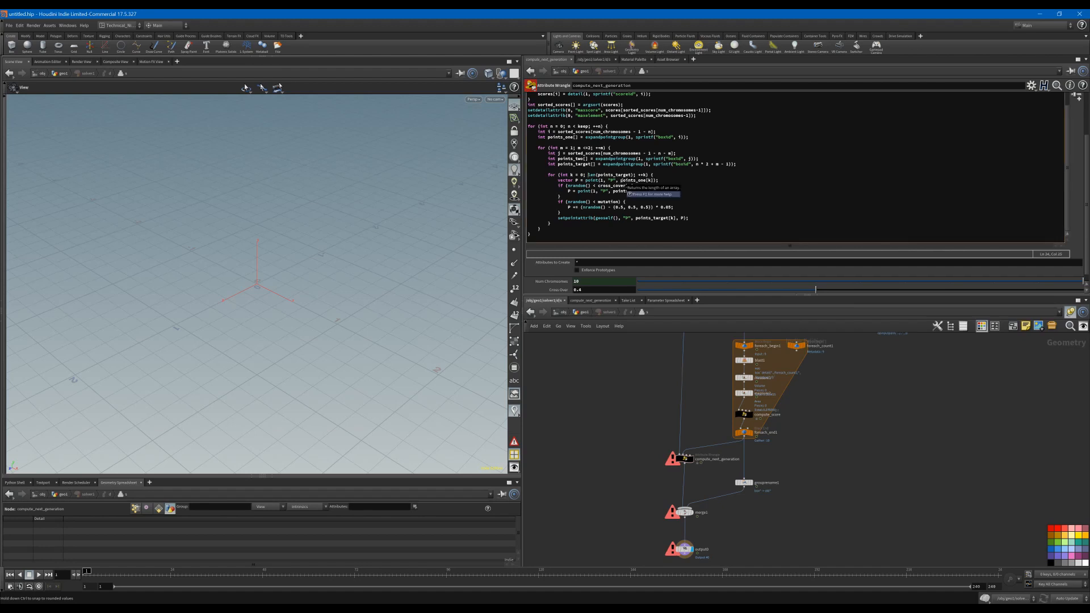
type("k <")
left_click(620, 381)
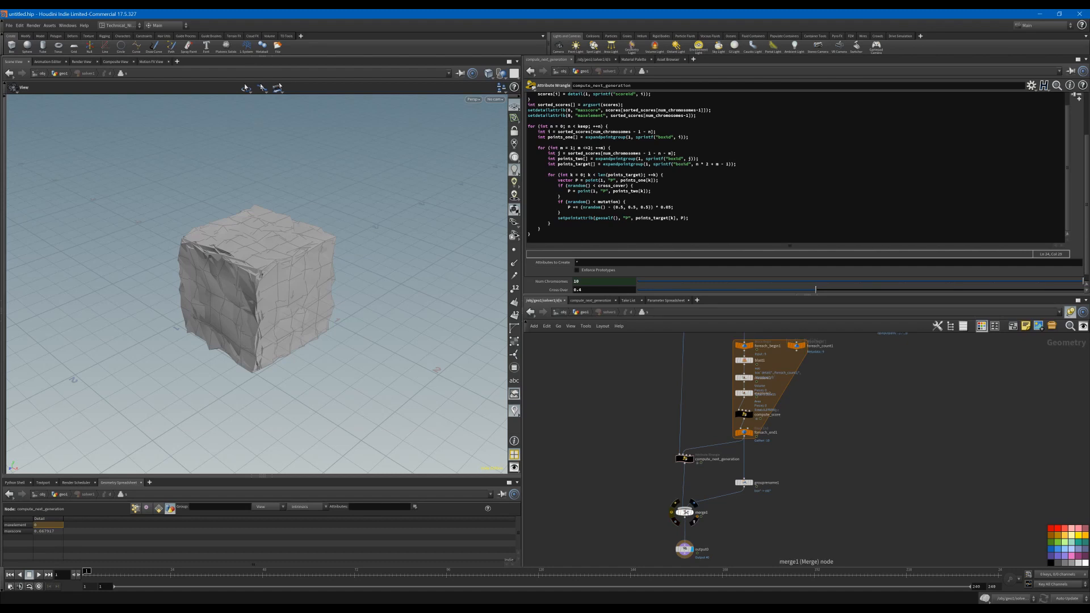
Go up to the geo1 network and display the output of solver1.
left_click(585, 312)
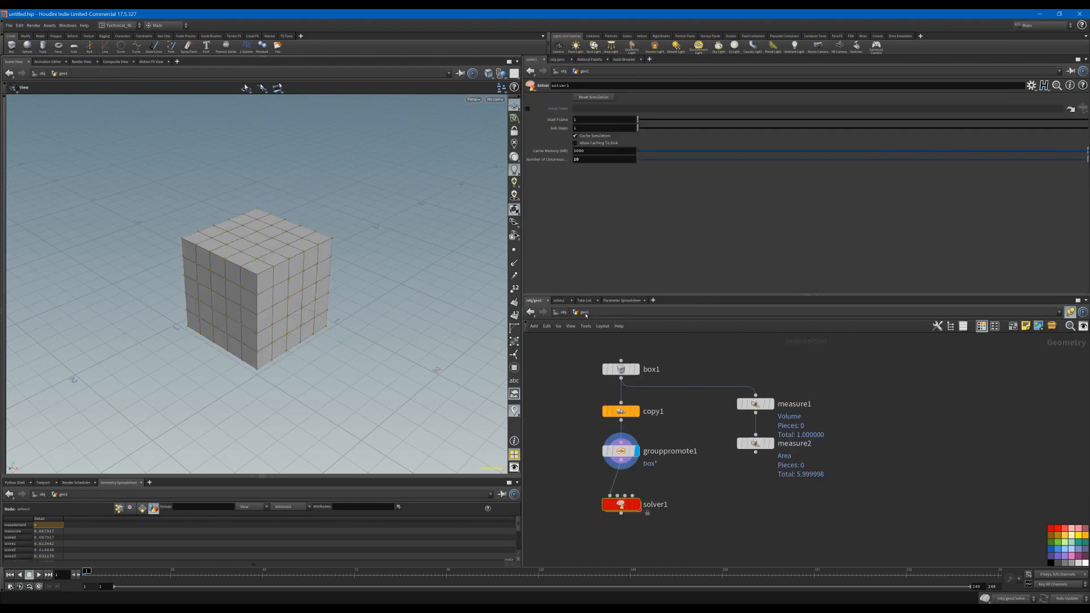
left_click(637, 506)
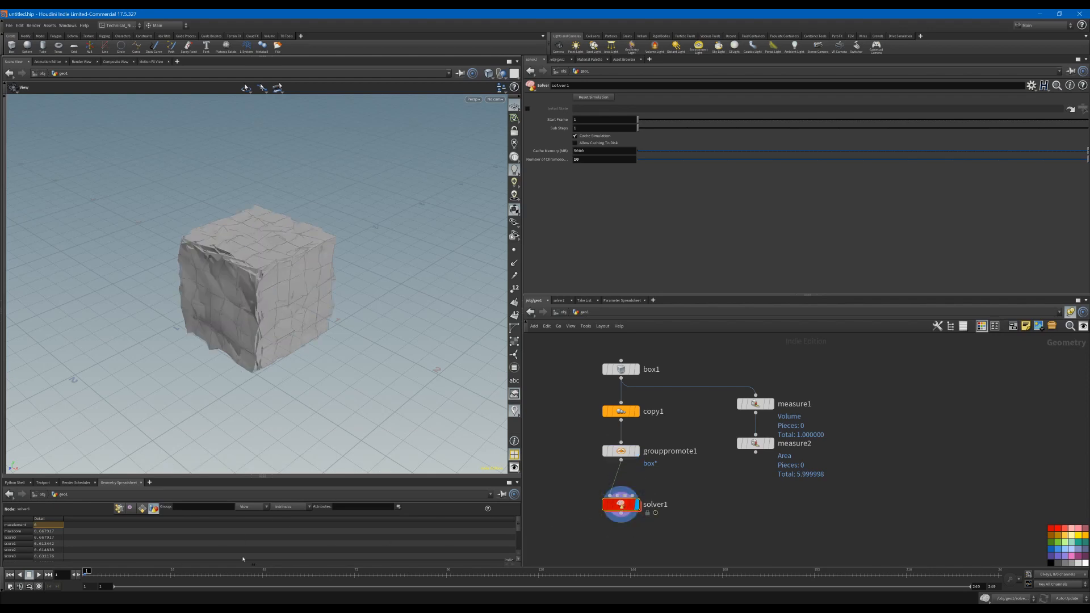
Play the solver simulation for a few frames, stop it and return to the first frame.
left_click(38, 575)
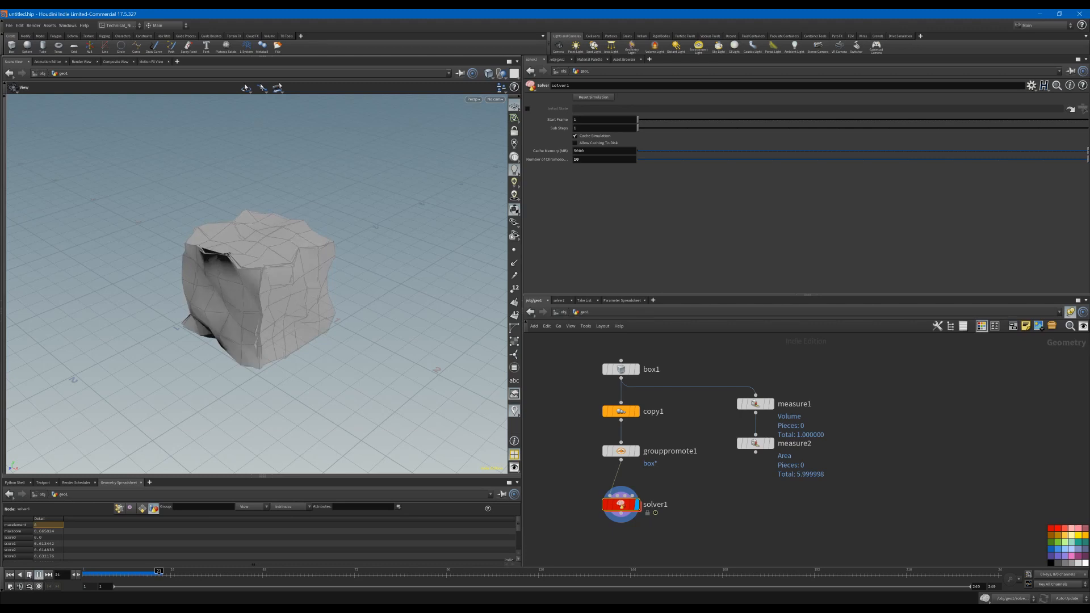
left_click(39, 575)
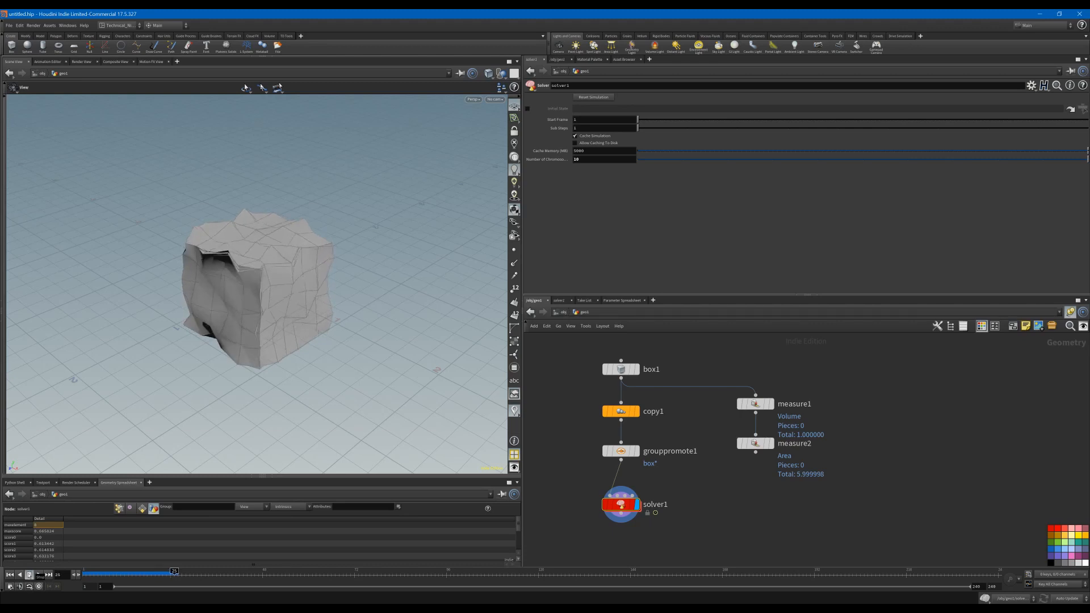
left_click(11, 575)
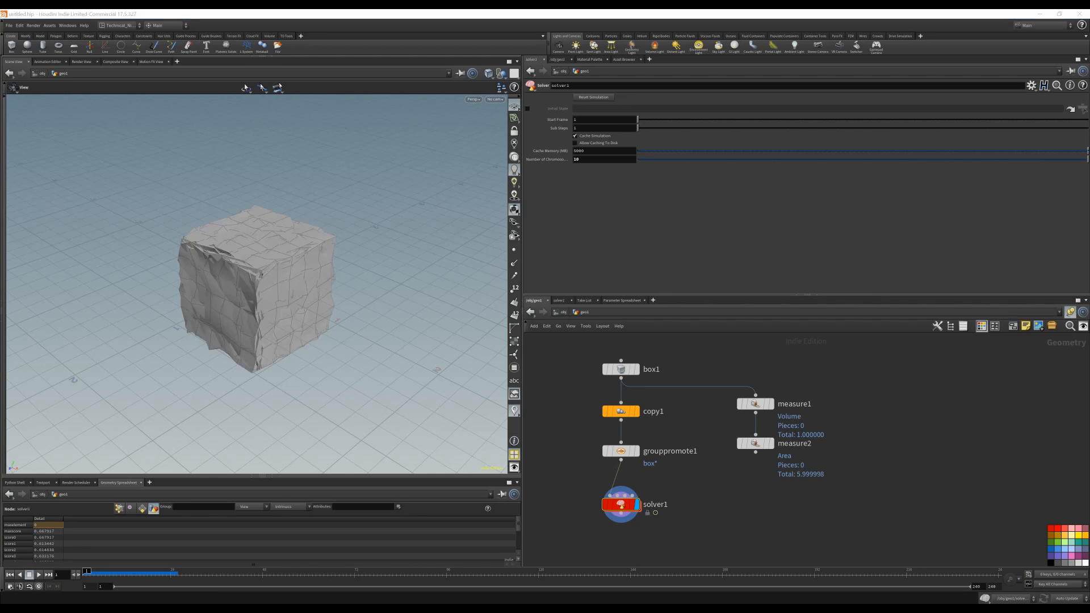
Add a Blast node below solver1, connected to its output, and display it.
middle_click_drag(687, 514, 709, 457)
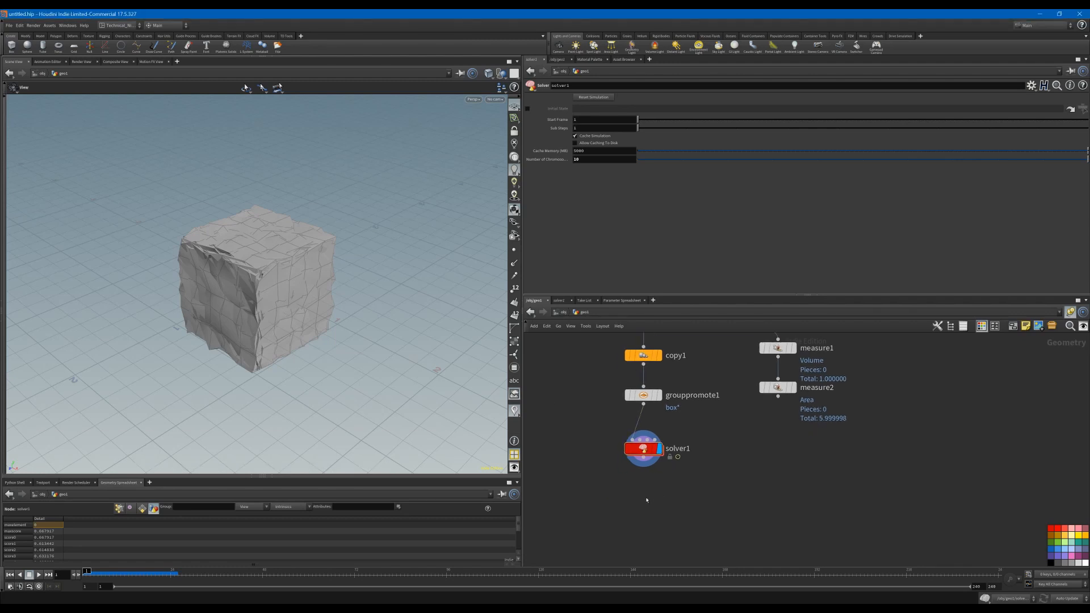
key("Tab")
type("nu")
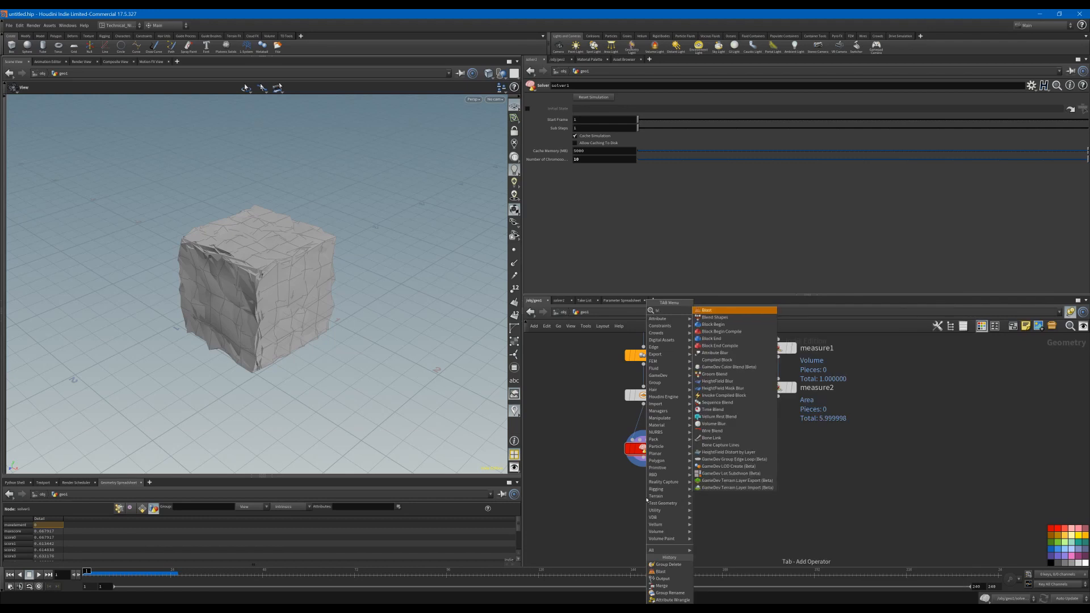
key("Return")
left_click(644, 507)
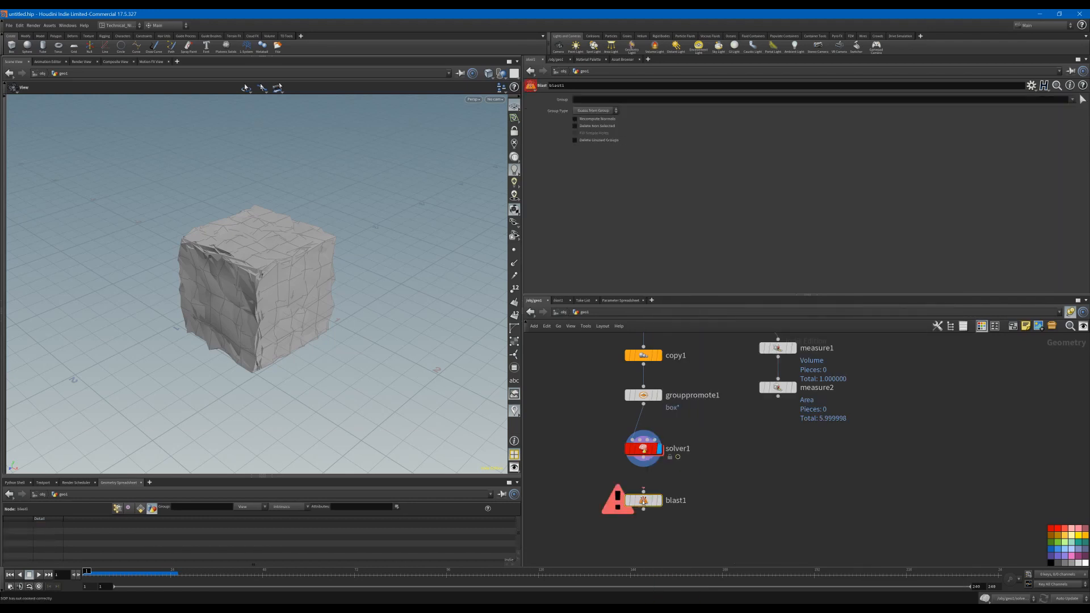
left_click(658, 500)
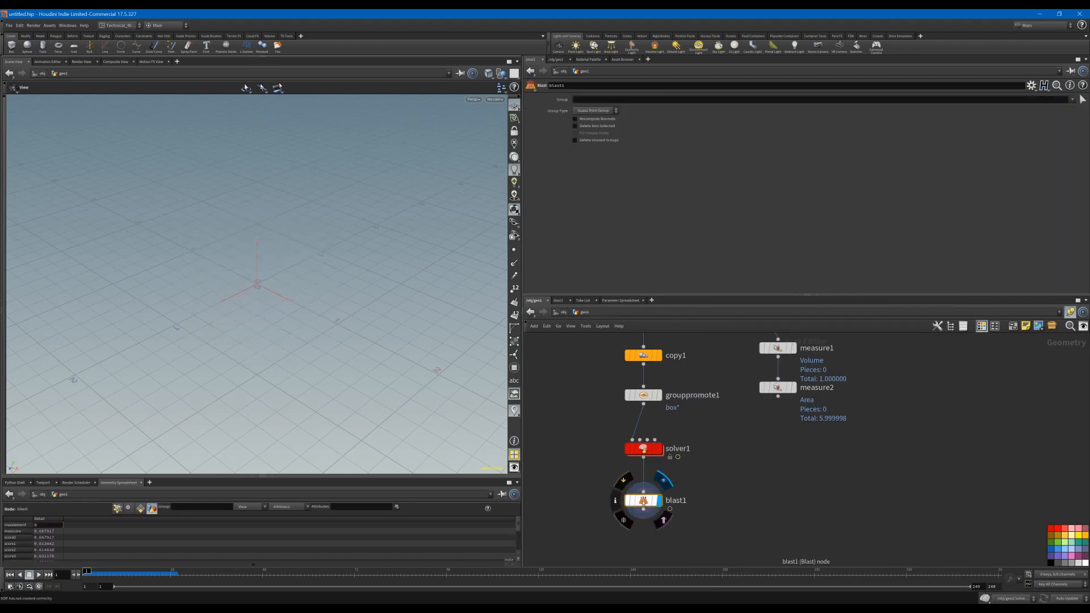
Set the Blast node's group to old0 and enable Delete Non Selected.
left_click(1077, 101)
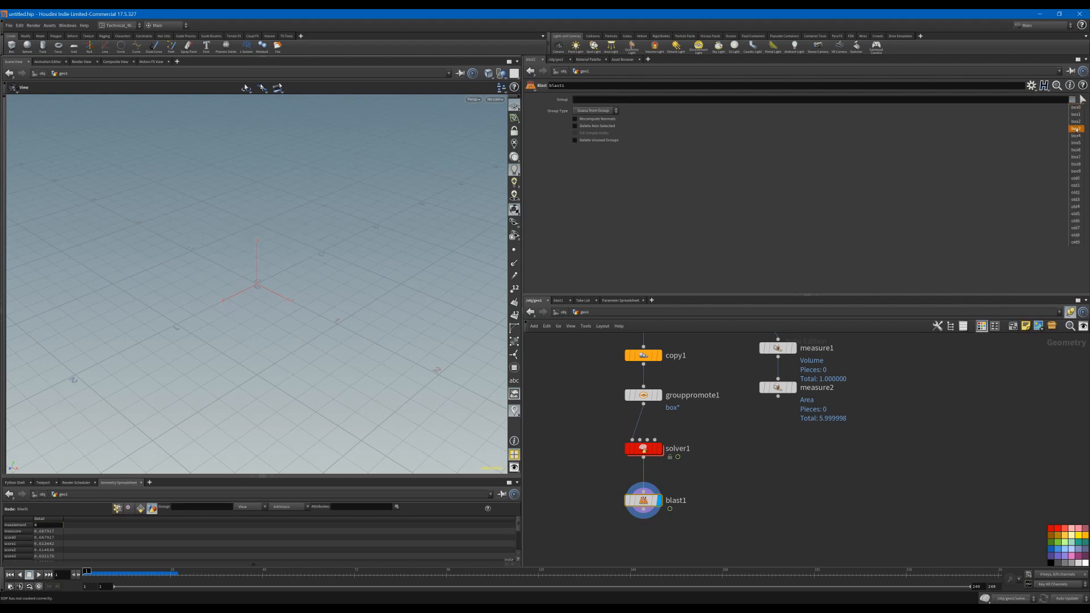
left_click(1076, 177)
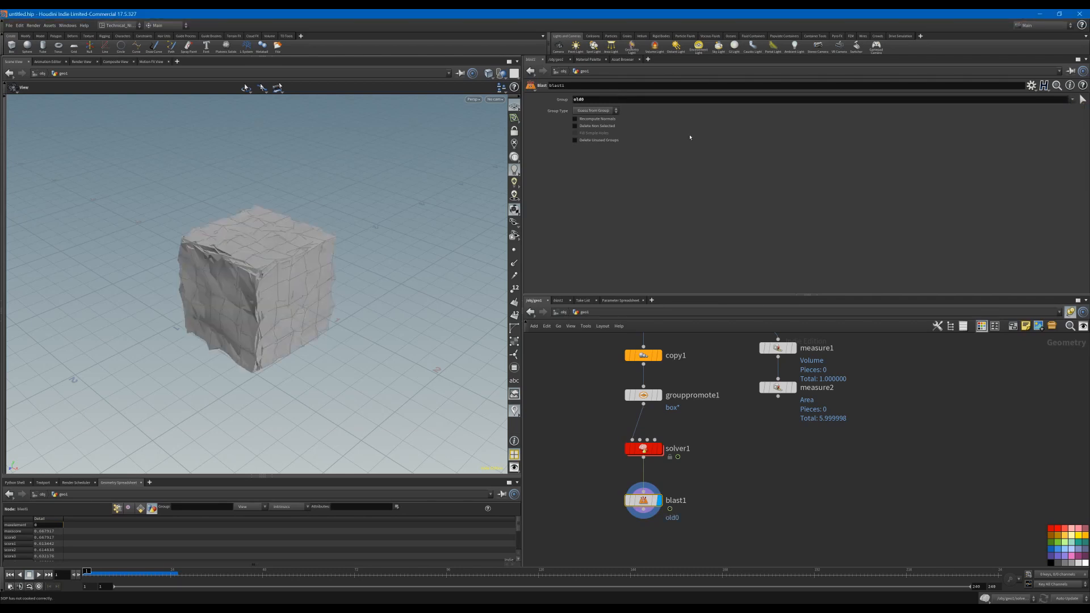
left_click(575, 126)
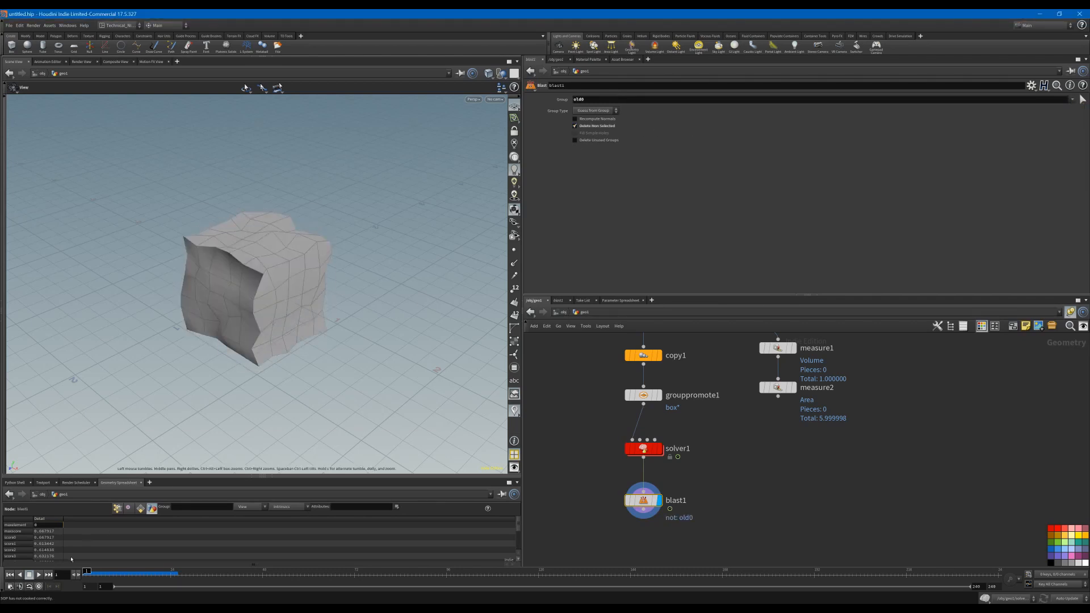
Play the simulation of the isolated old0 box, rewind to the first frame and check the score detail attributes.
left_click(39, 574)
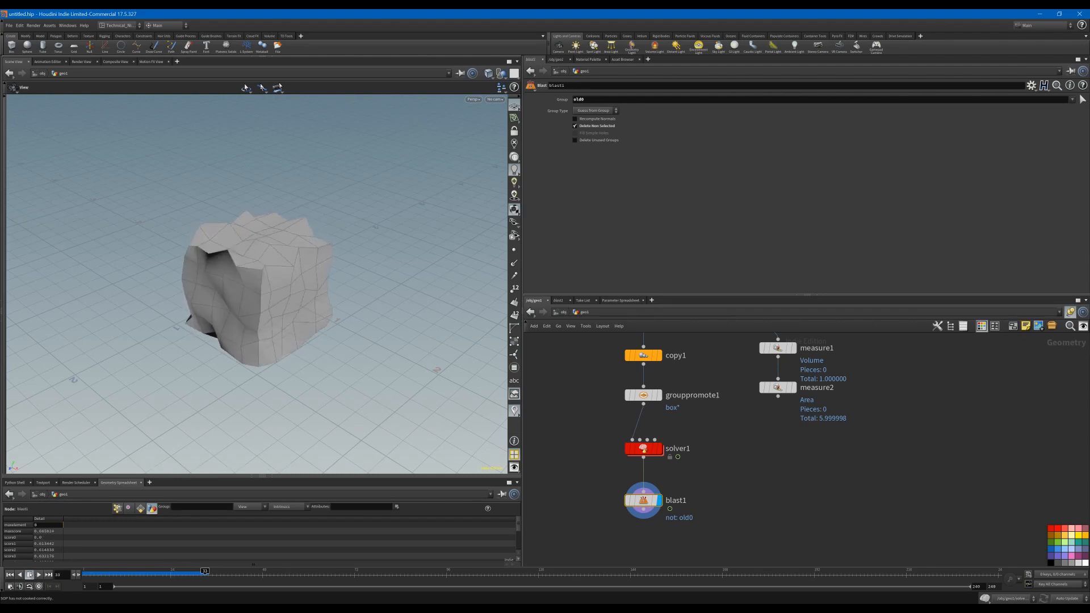
left_click(30, 576)
left_click(10, 575)
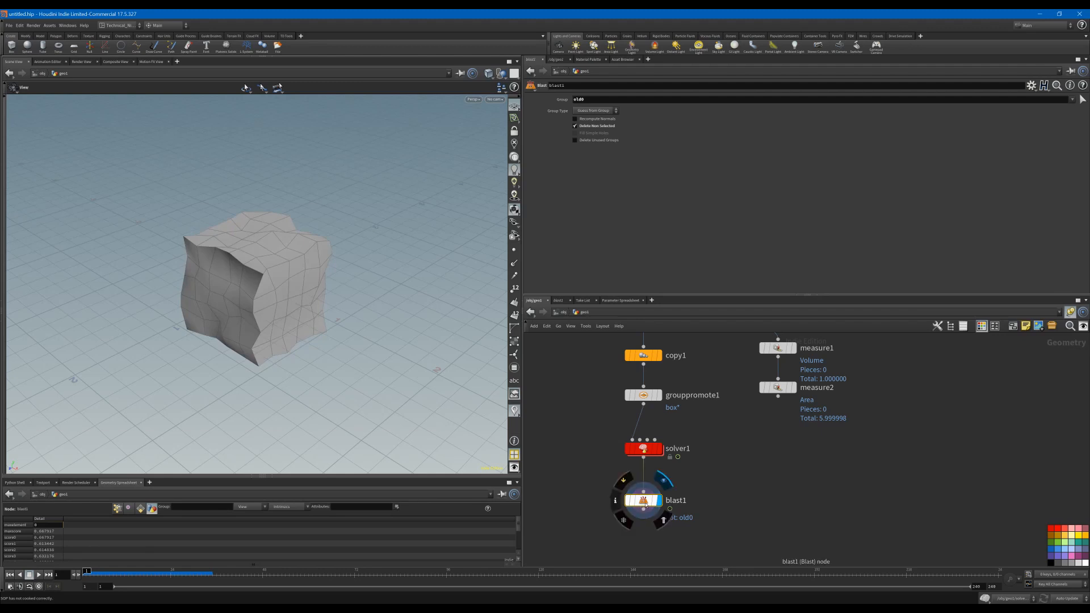
left_click(48, 519)
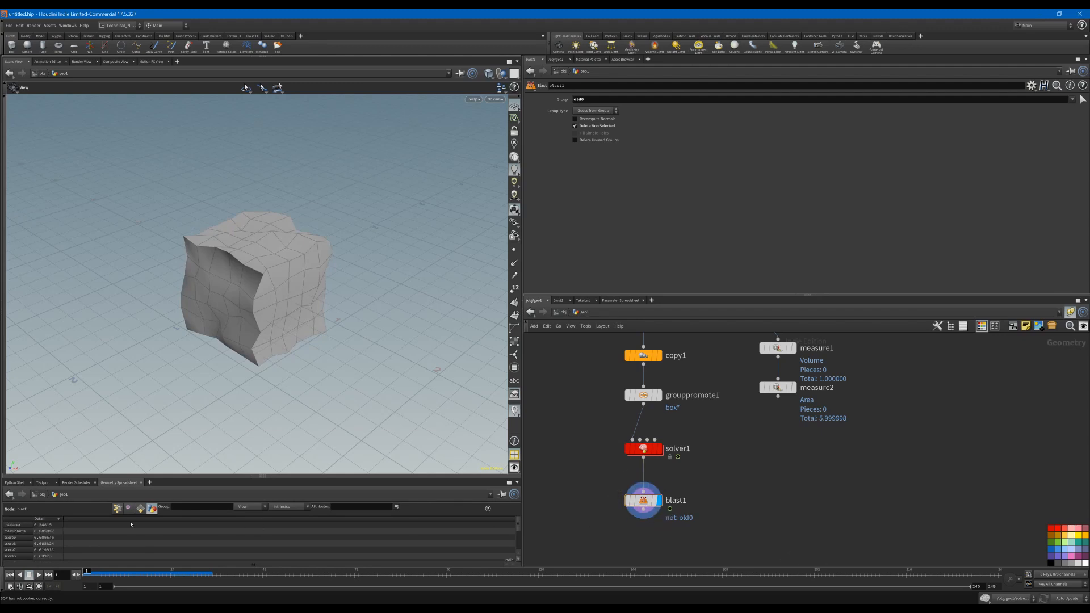
Set the blast1 group to old`detail("../solver1/", "maxelement", 0)` so the highest-scoring box is isolated.
left_click(60, 520)
left_click(695, 100)
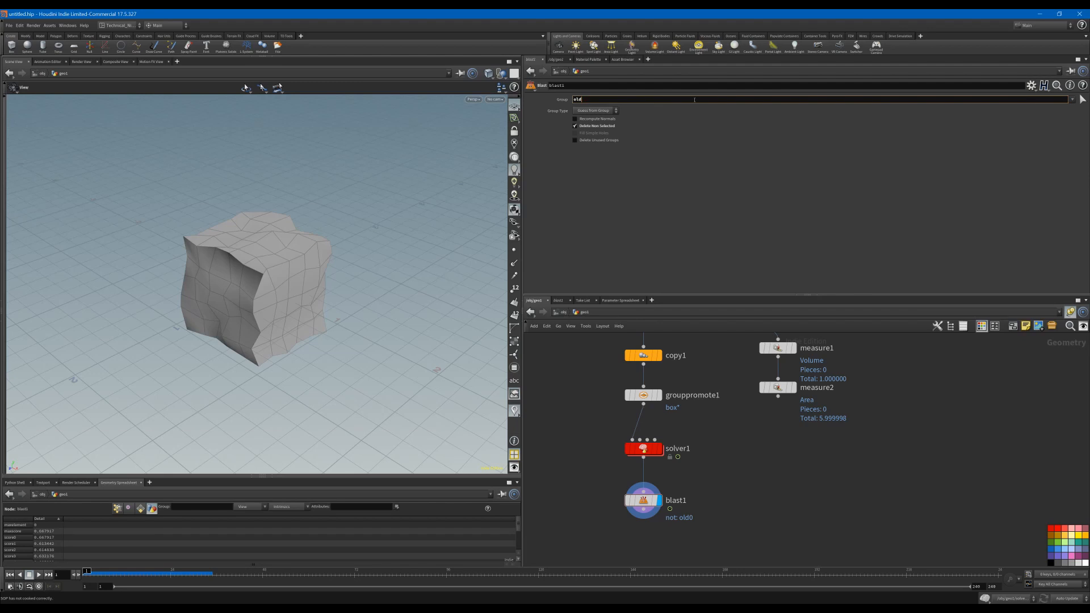
type("`detail(")
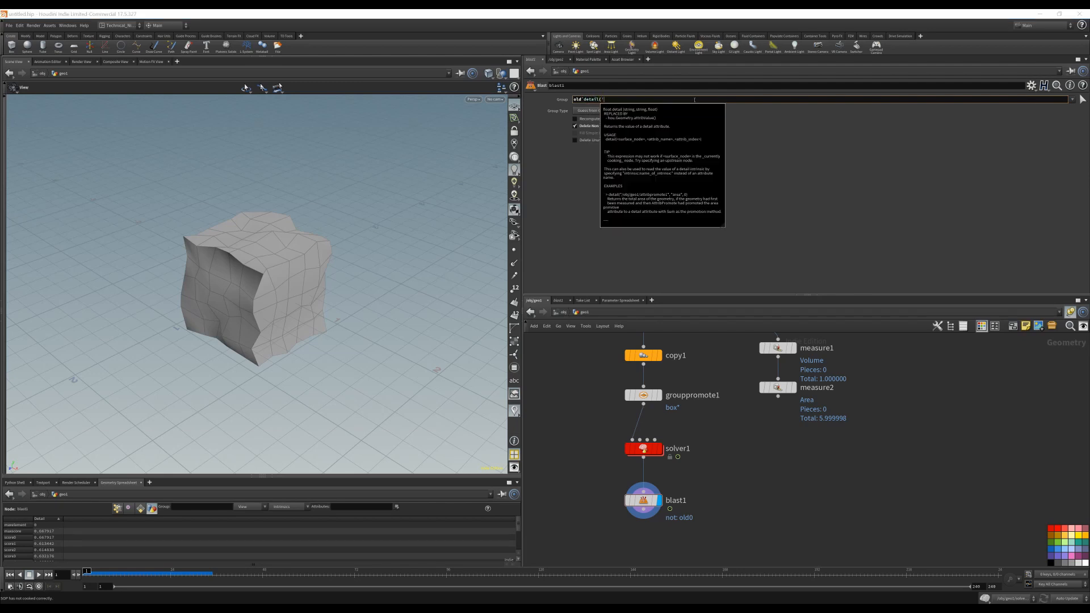
type("./solver1/")
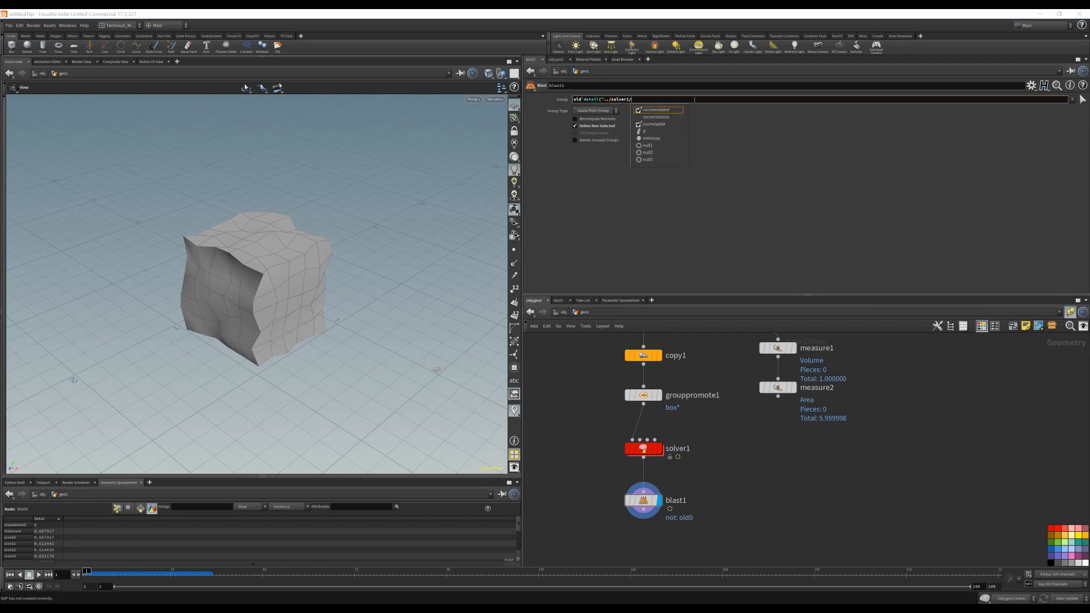
type("\", \"max")
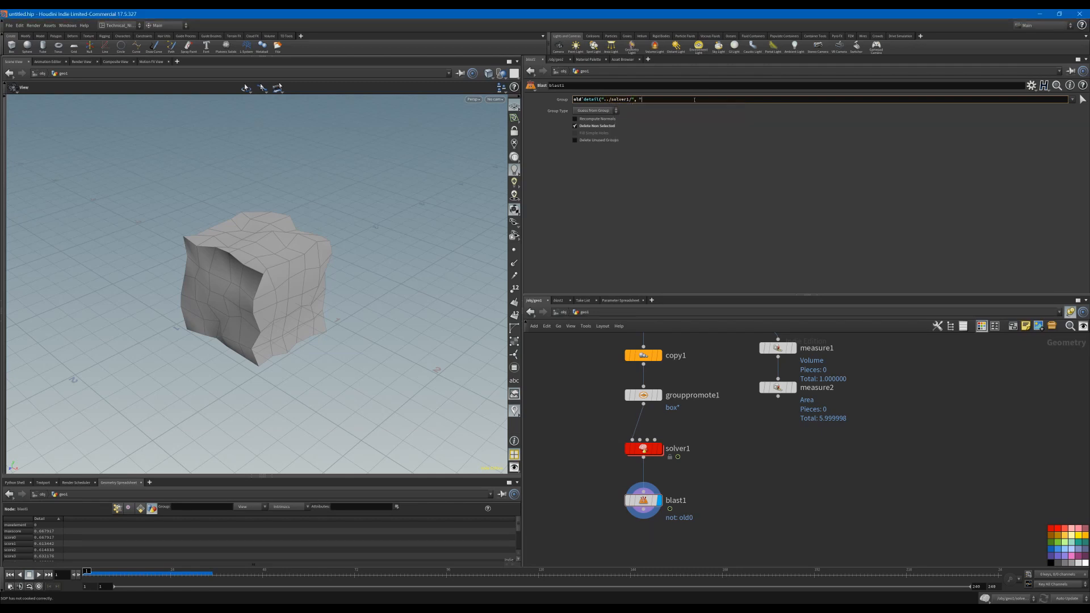
type("element\", 0)")
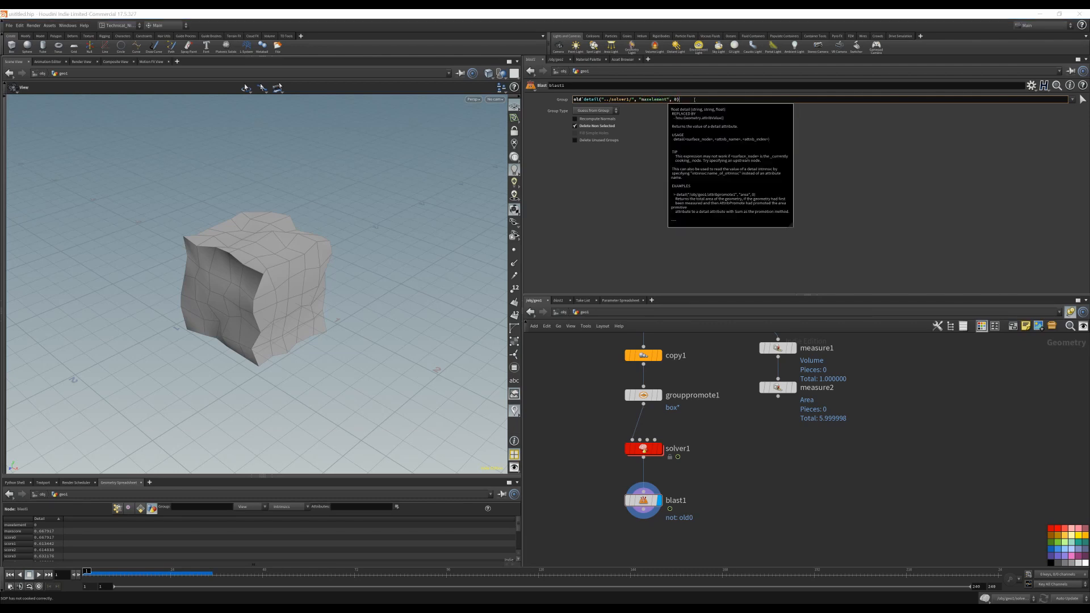
type("`")
key("Return")
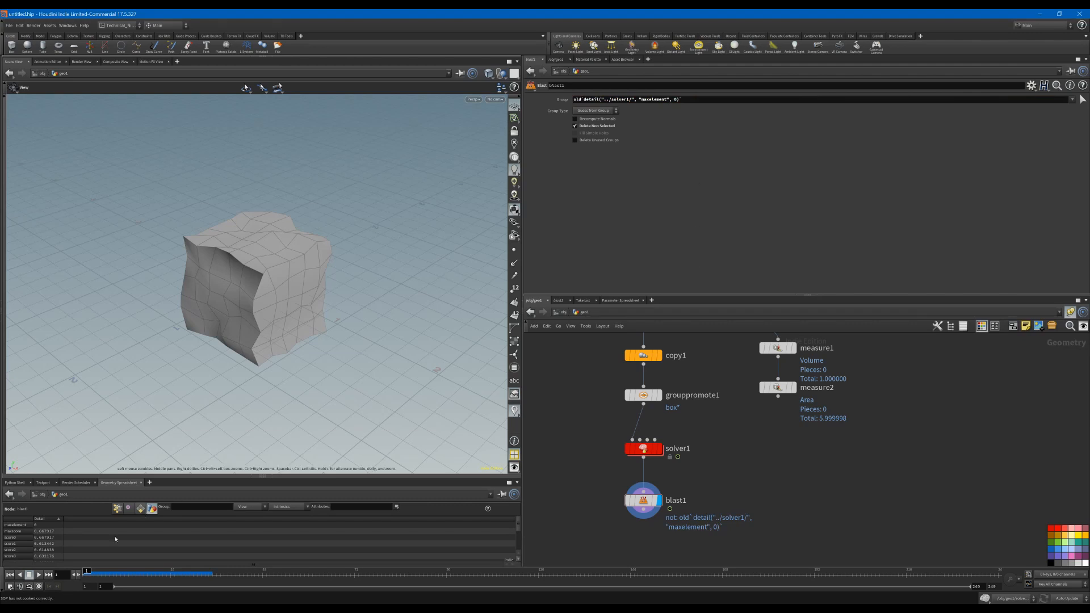
Play the simulation of the best box, stop it, inspect the shape from other angles and return to the first frame.
left_click(36, 575)
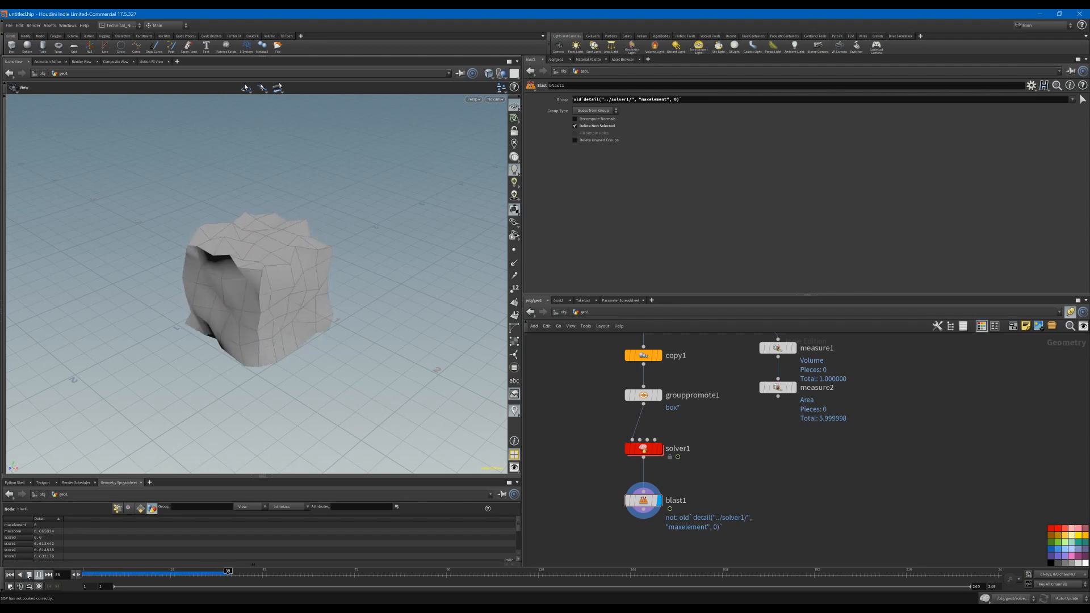
left_click(29, 575)
left_click_drag(165, 369, 232, 320)
middle_click_drag(232, 320, 258, 333)
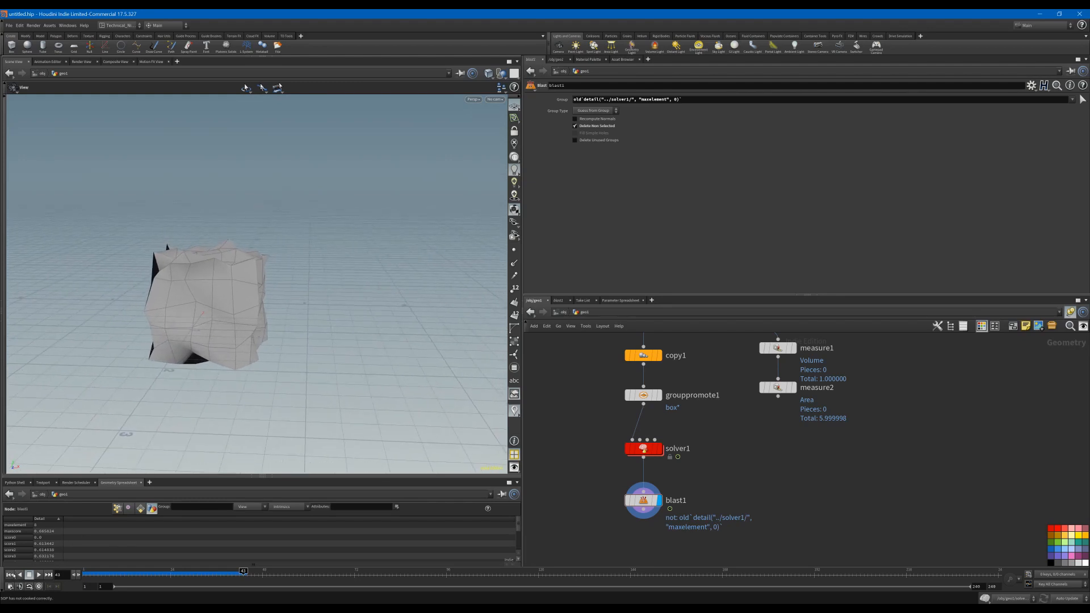
key("ctrl+Up")
left_click_drag(216, 311, 238, 309)
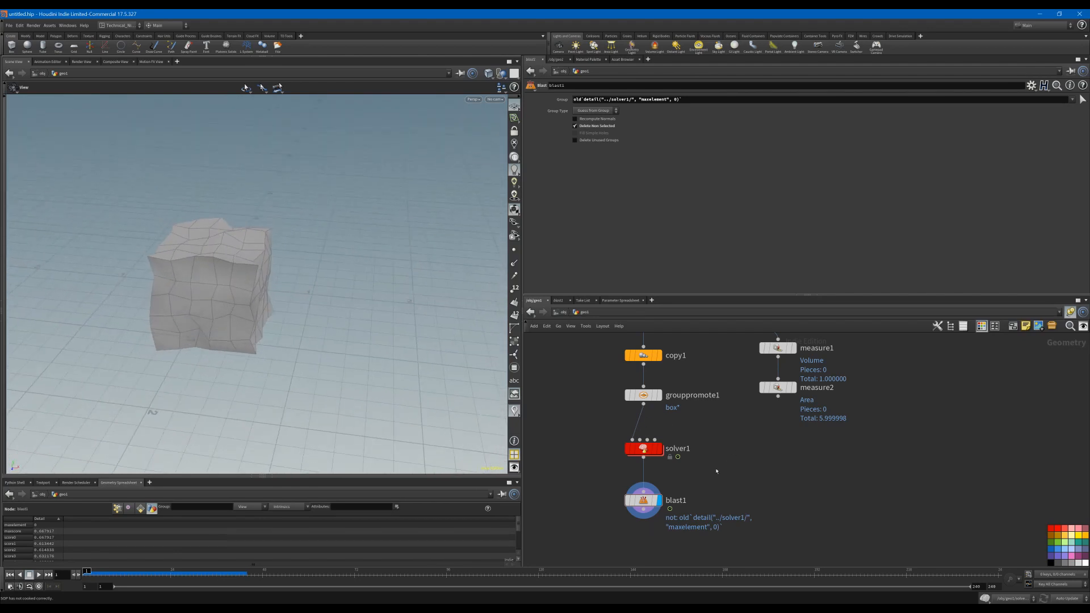
Inside solver1, insert a Smooth node between compute_next_generation and the merge node.
double_click(653, 434)
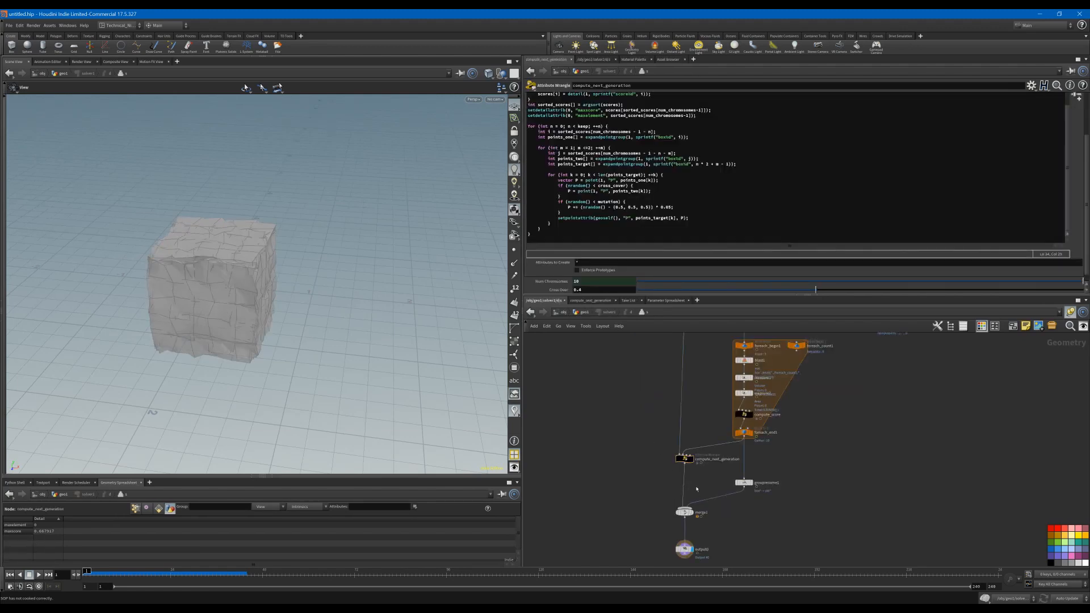
key("Tab")
type("wr")
key("Return")
left_click(685, 485)
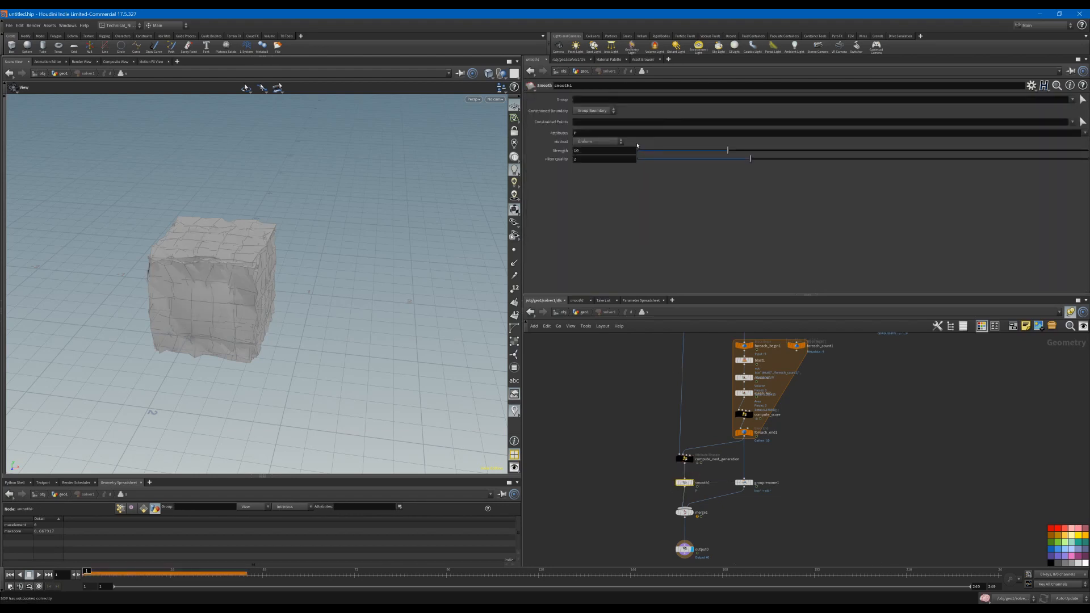
Set the Smooth node's strength to 4 and go back up to the geo1 network.
left_click(628, 150)
key("BackSpace")
key("BackSpace")
type("4")
key("Return")
left_click(625, 162)
key("Return")
left_click(584, 312)
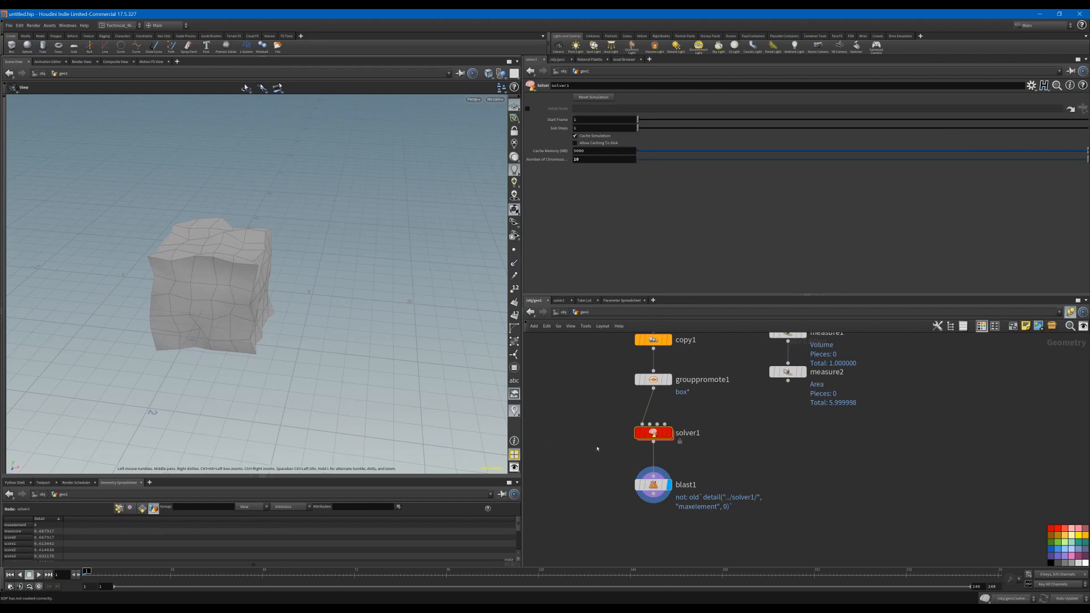
Play the smoothed simulation from a lower viewing angle, stop it and return to the first frame.
left_click_drag(330, 362, 347, 318)
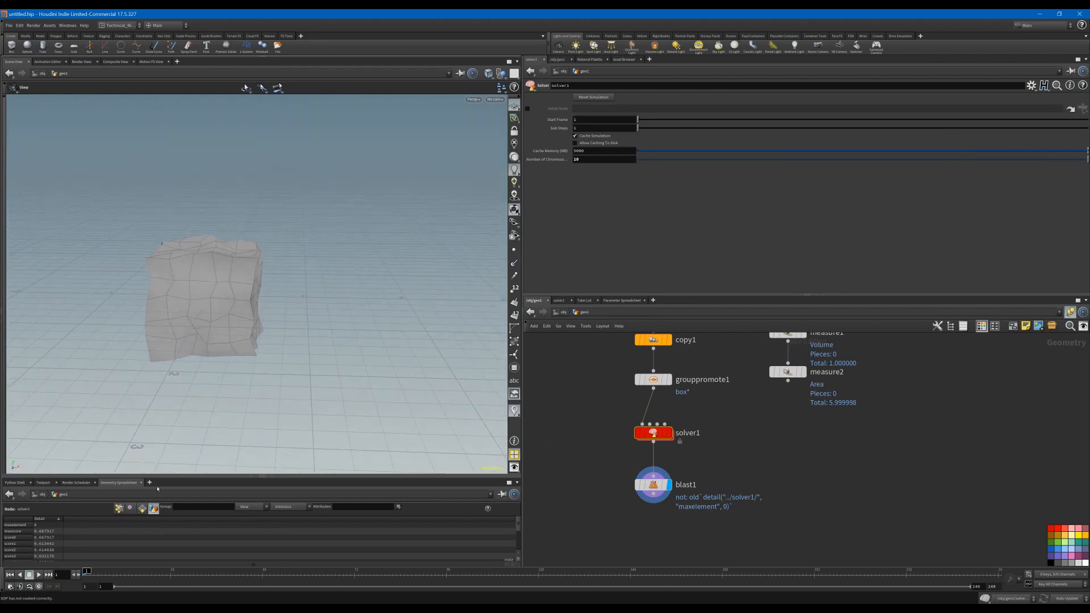
left_click(38, 574)
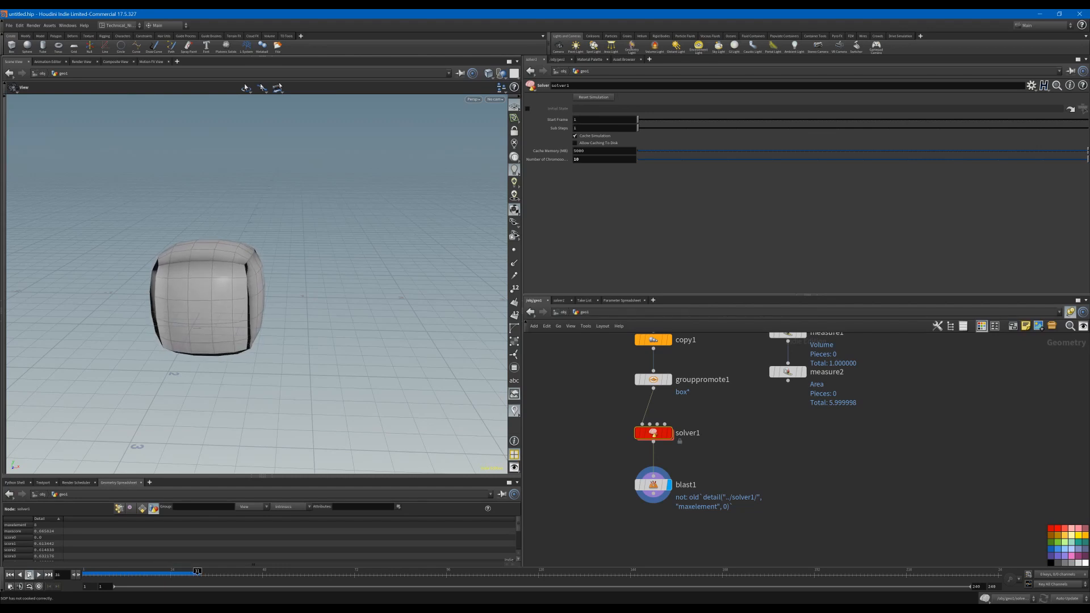
left_click(29, 575)
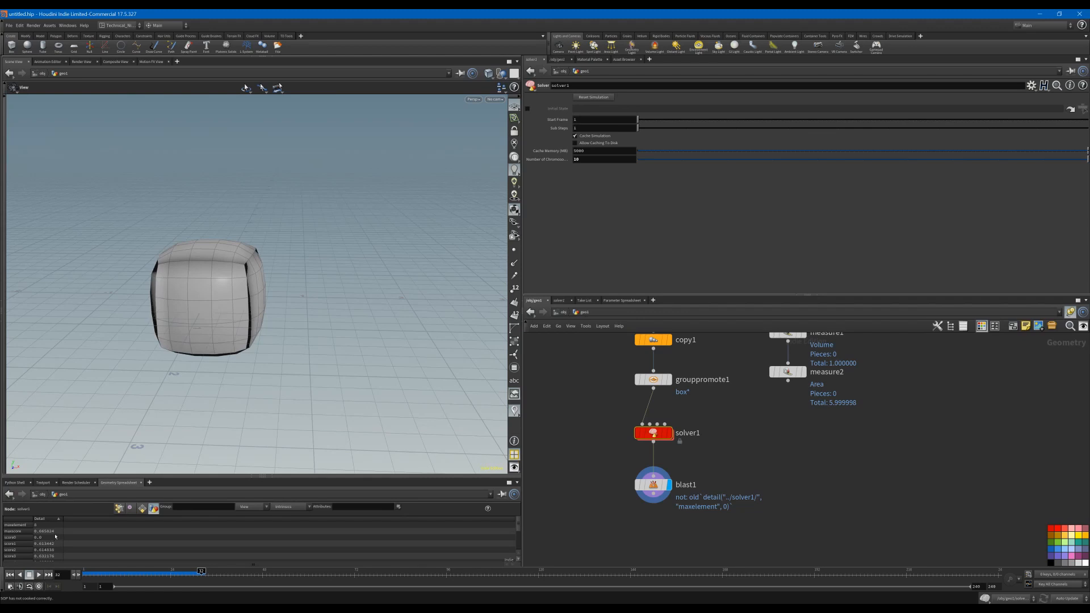
left_click(86, 573)
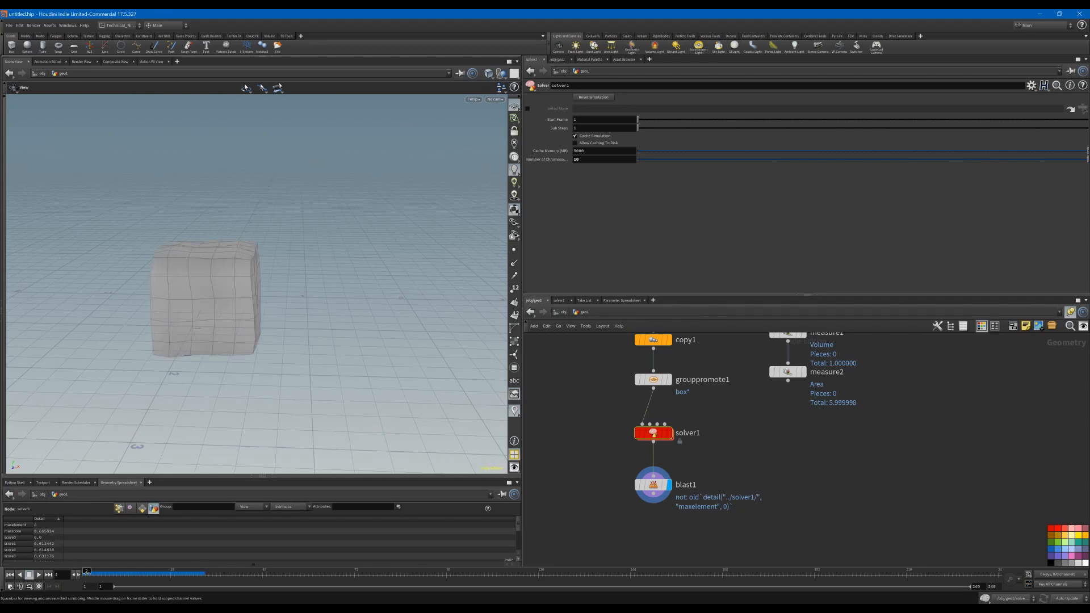
mouse_move(86, 572)
left_mouse_down()
mouse_move(195, 571)
mouse_move(67, 574)
left_mouse_up()
Enlarge the geometry spreadsheet and review the score detail attributes of blast1.
left_click(652, 486)
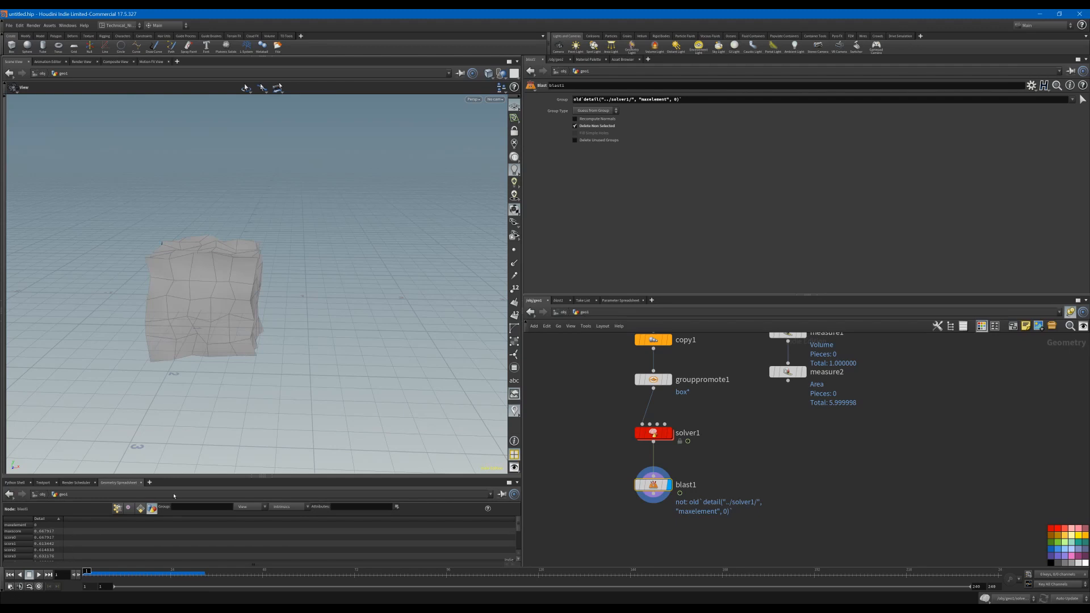
left_click_drag(211, 478, 198, 436)
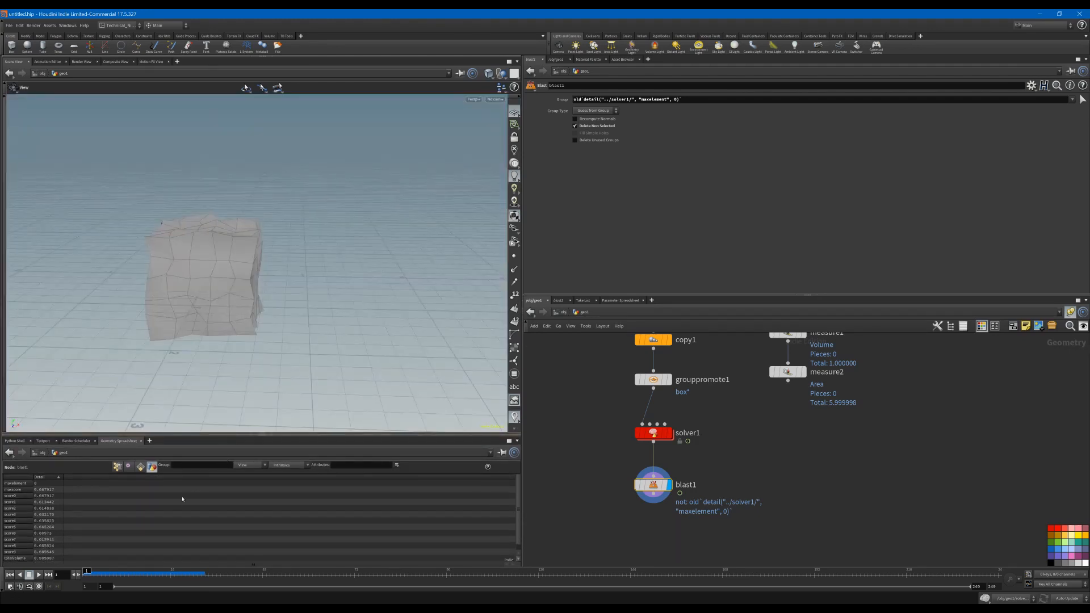
scroll(60, 528, "down", 1)
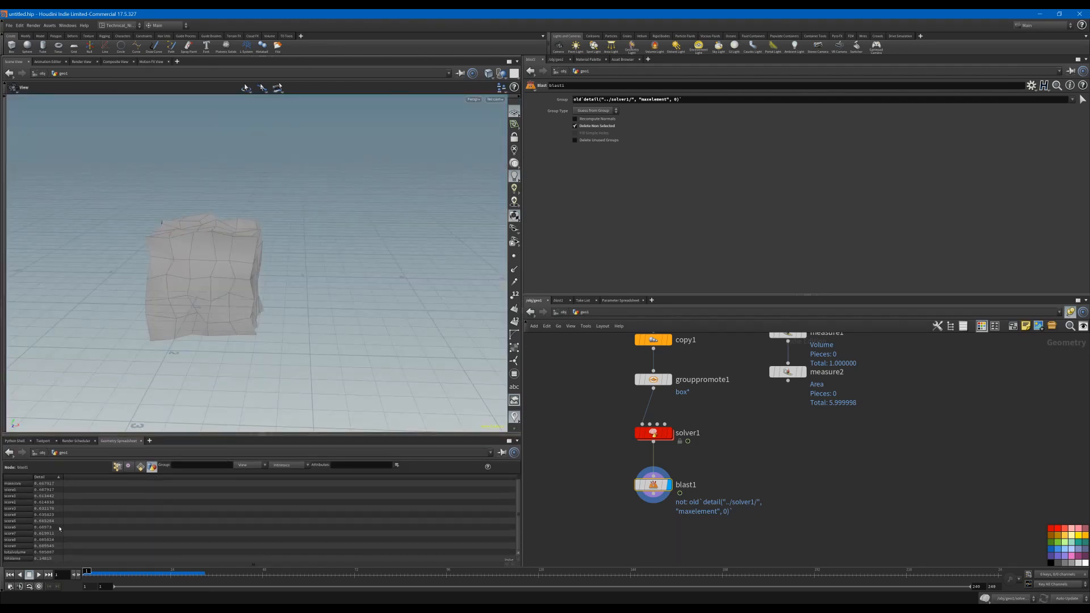
scroll(60, 528, "up", 1)
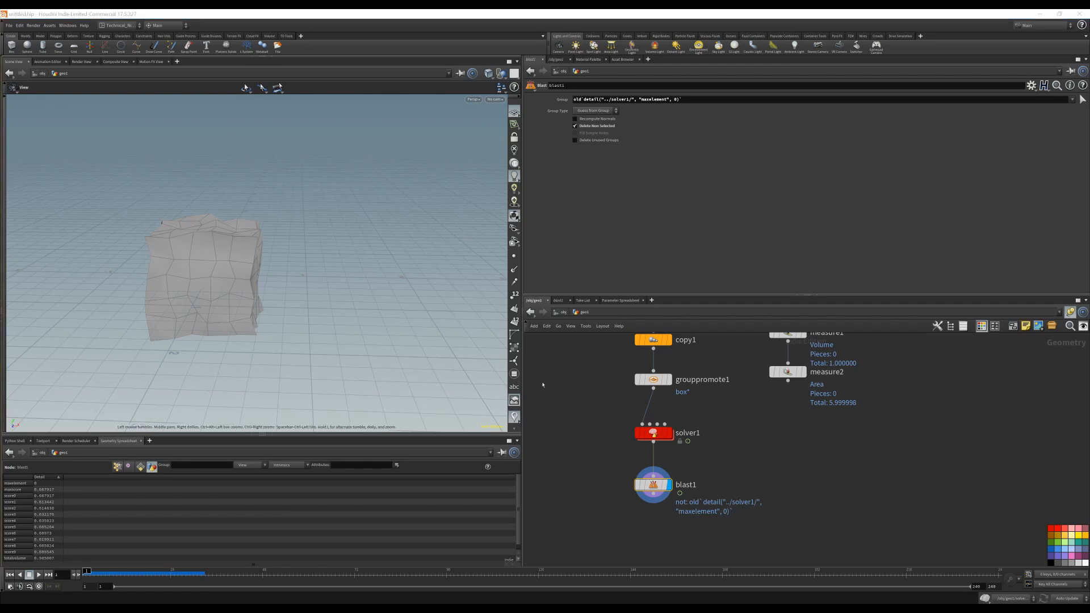
Add a Font node beside blast1 in the geo1 network.
middle_click_drag(792, 494, 800, 461)
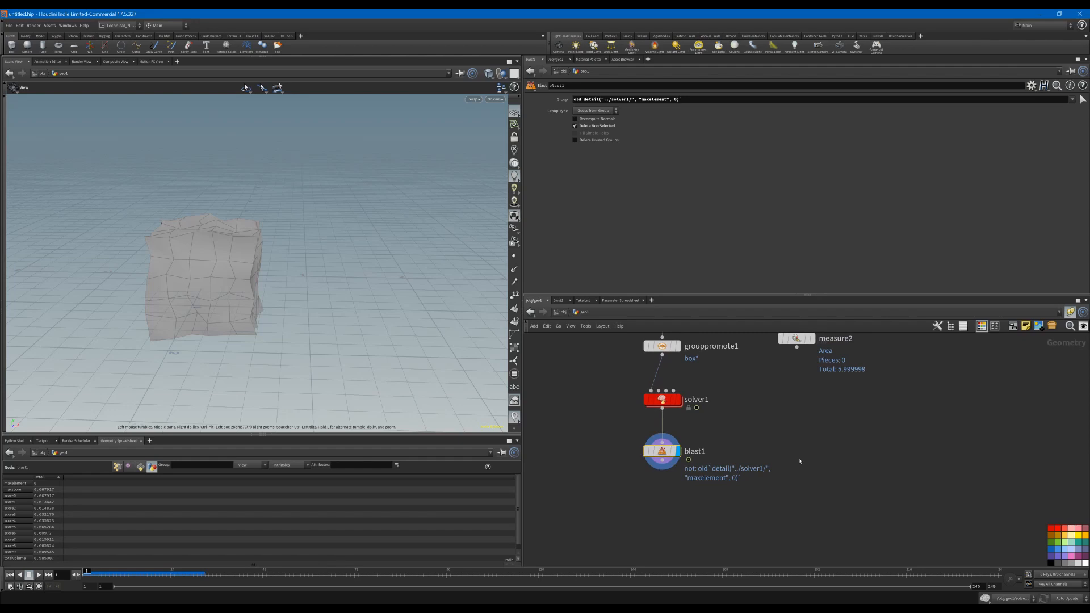
key("Tab")
type("null")
key("Return")
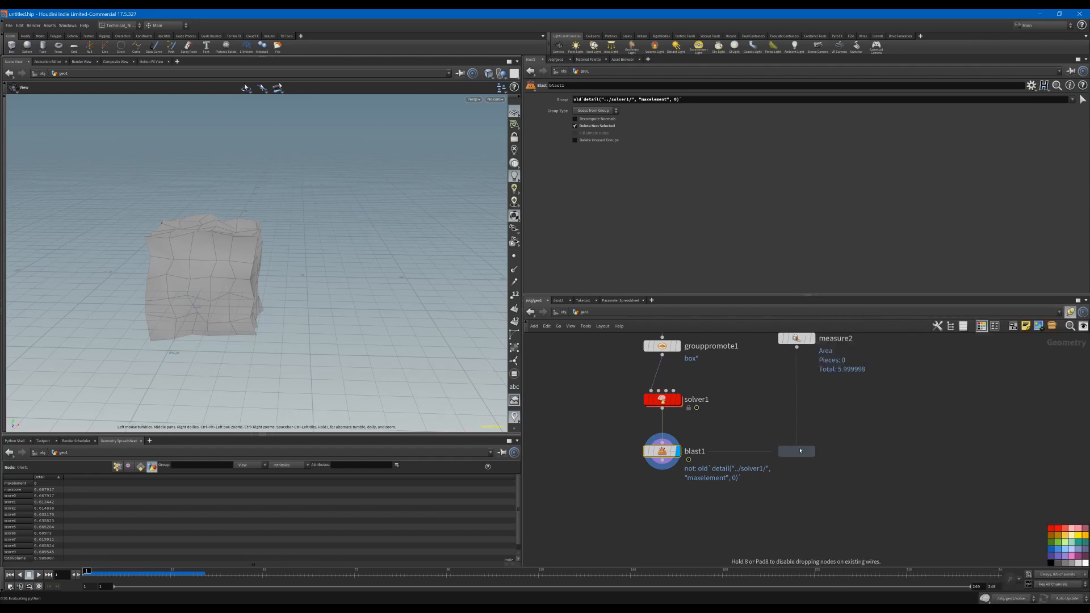
left_click(800, 451)
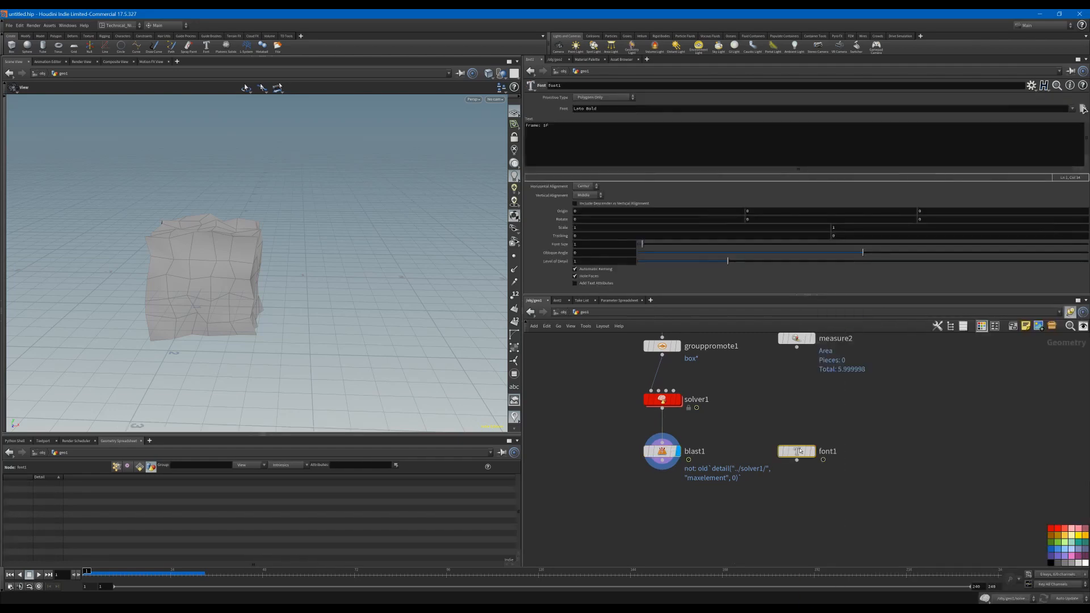
Replace the Font node's text with `detail("../solver1", "maxscore", 0)` and display the node.
left_click(636, 131)
key("ctrl+a")
key("BackSpace")
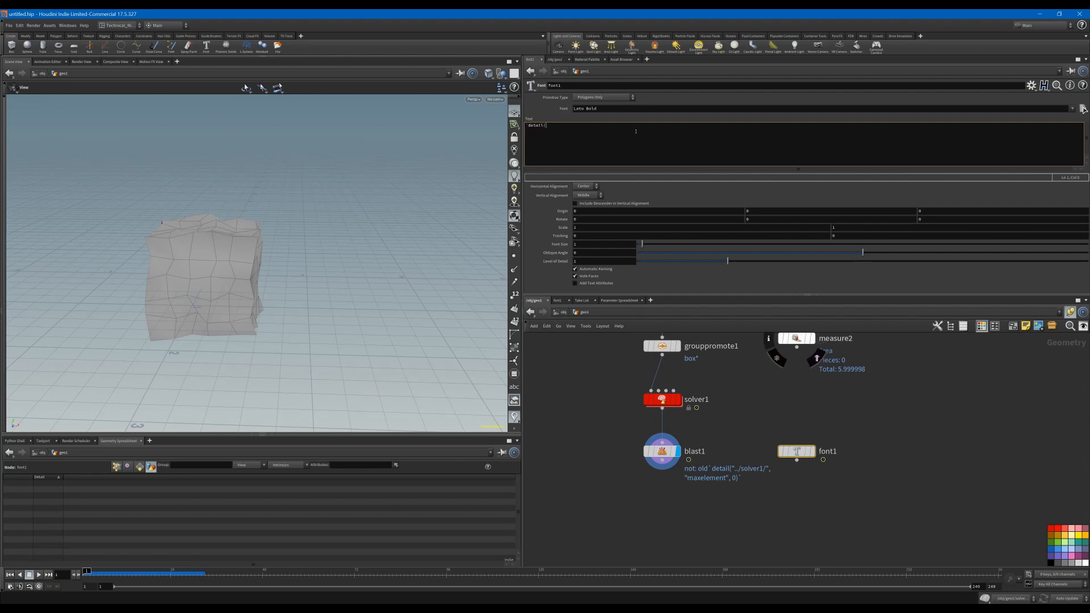
type("detail(\"../solver1\", \"maxscore\", 0)`")
left_click(802, 416)
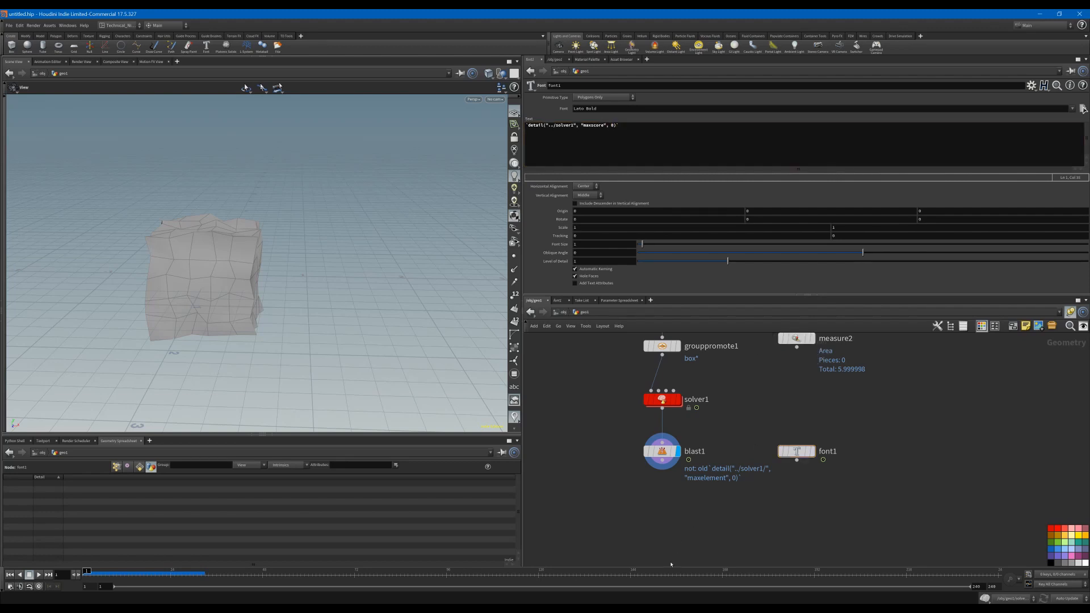
left_click(814, 454)
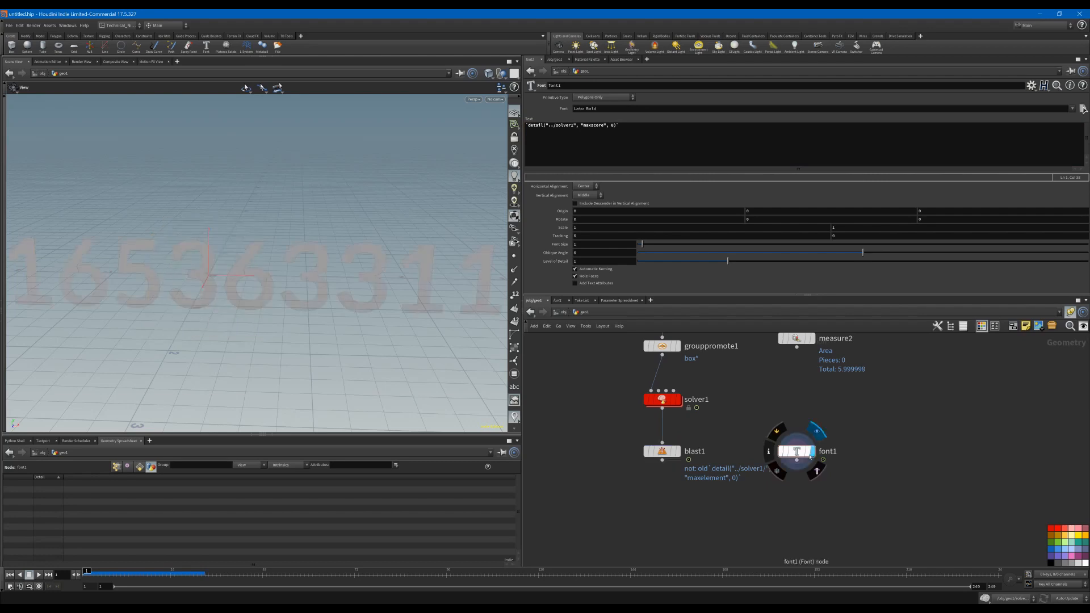
Add a Merge node below blast1, connect blast1 and font1 to it, and display it.
key("Tab")
type("mer")
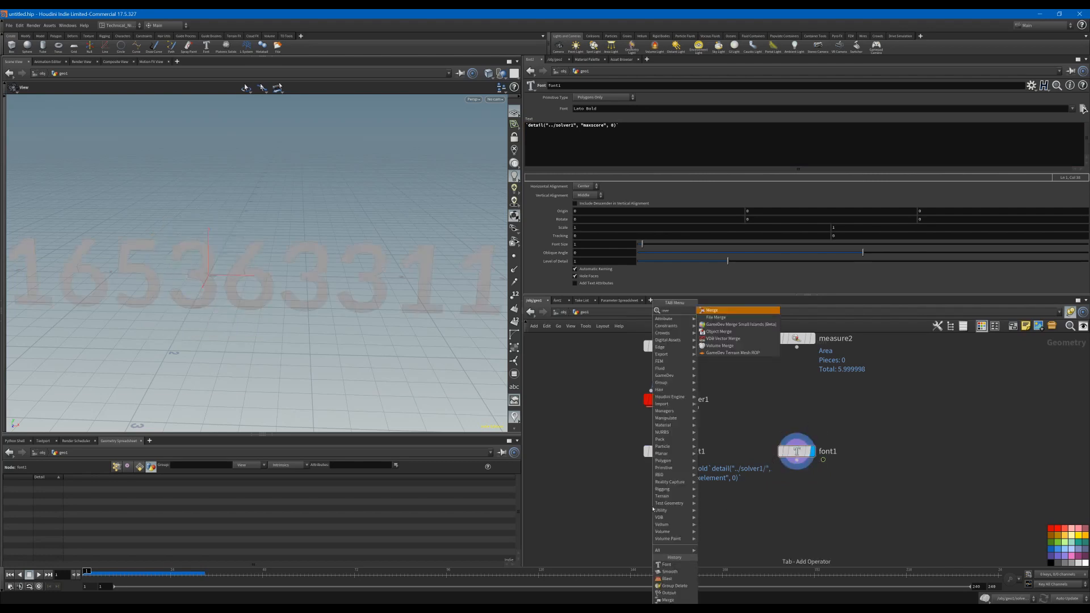
key("Return")
left_click(661, 528)
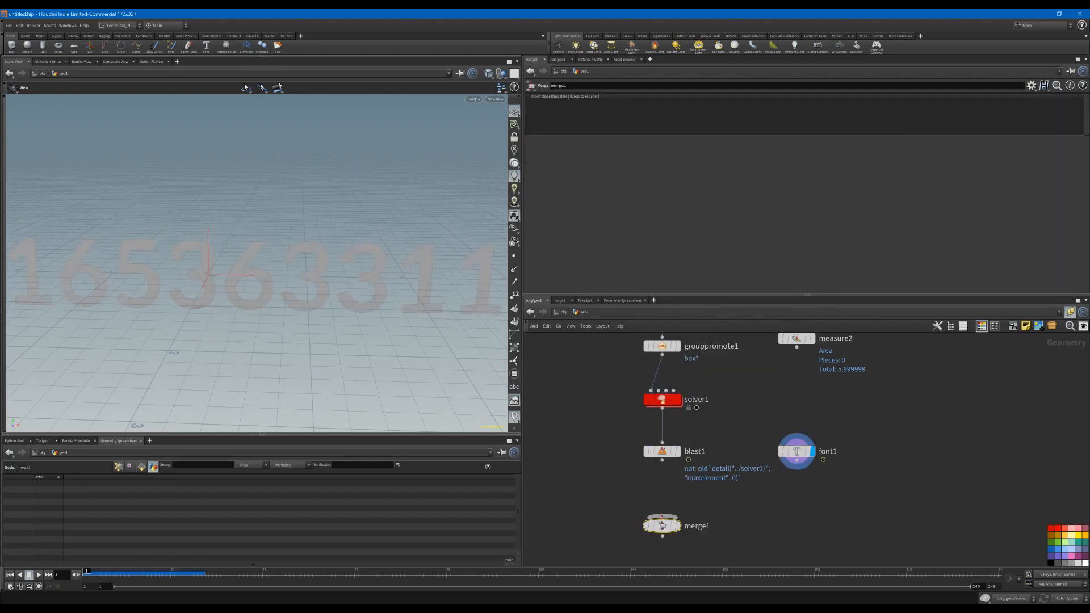
left_click_drag(703, 507, 797, 460)
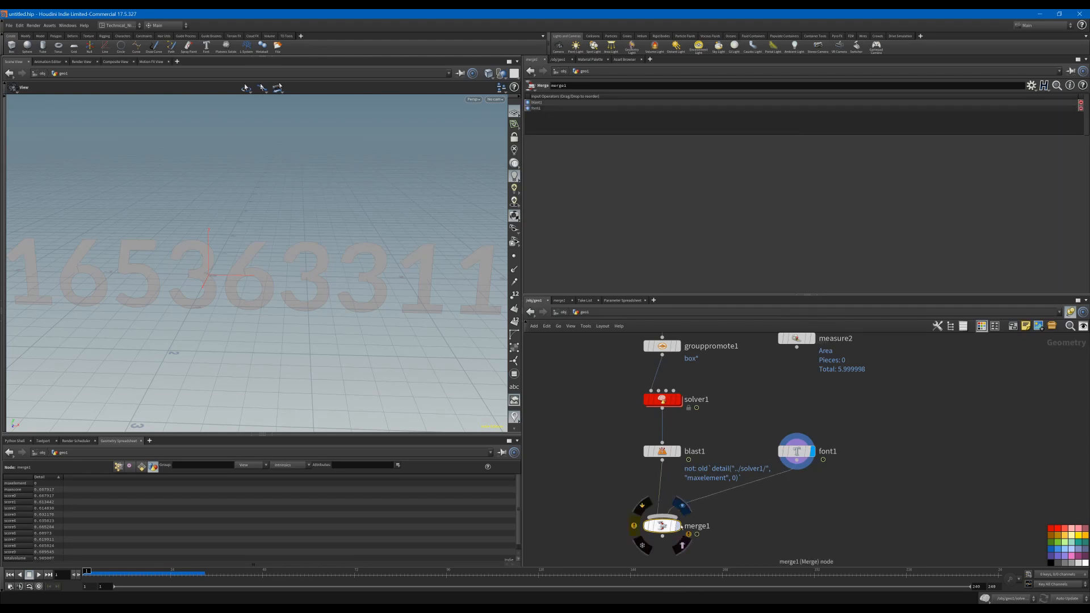
left_click(683, 506)
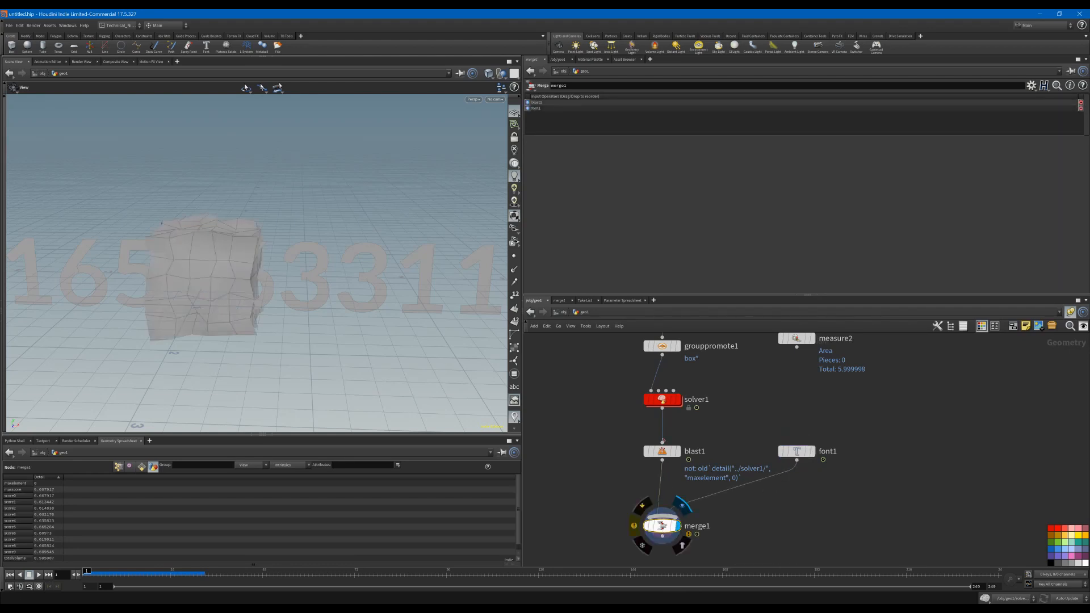
Change font1's text to `int(detail("../solver1", "maxscore", 0)*100)` and set its X origin to 1.5.
left_click(797, 451)
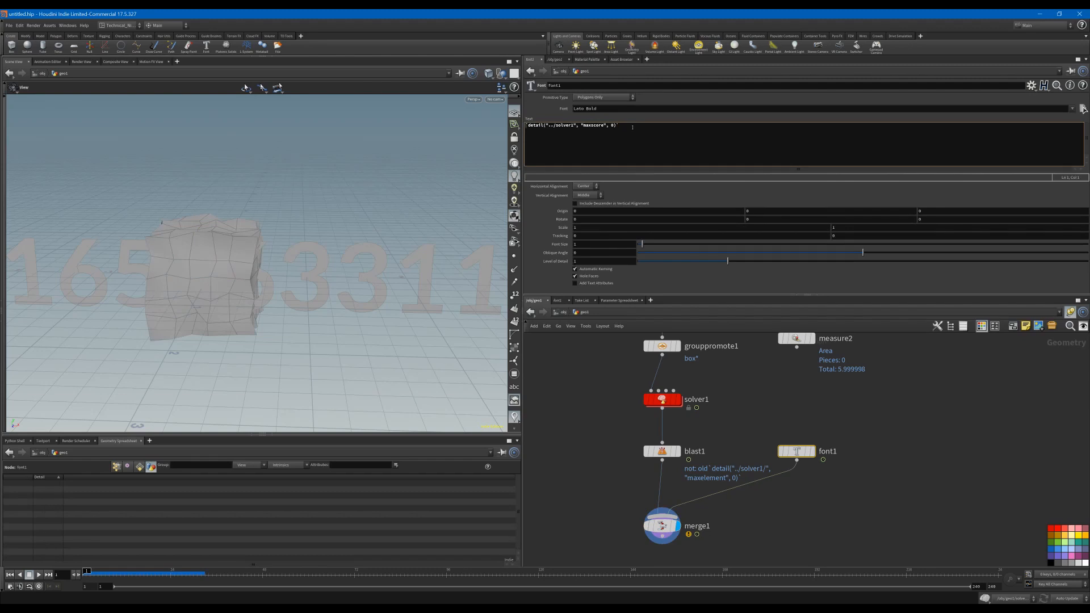
type("int(")
left_click(598, 423)
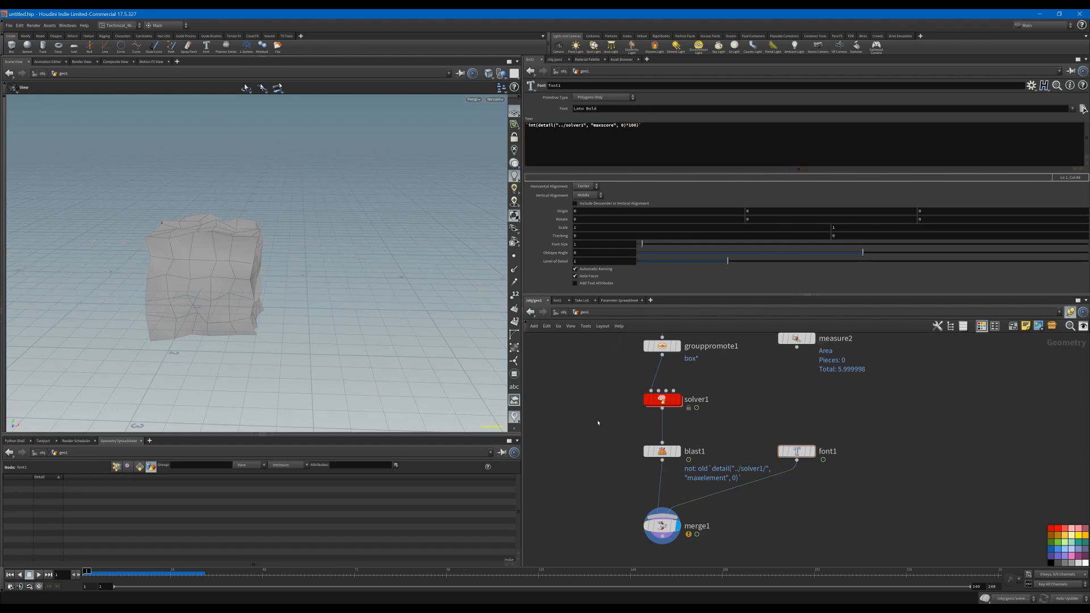
middle_click_drag(597, 211, 638, 211)
Set the viewport's background color scheme to Dark in the display options.
middle_click_drag(728, 533, 733, 520)
key("d")
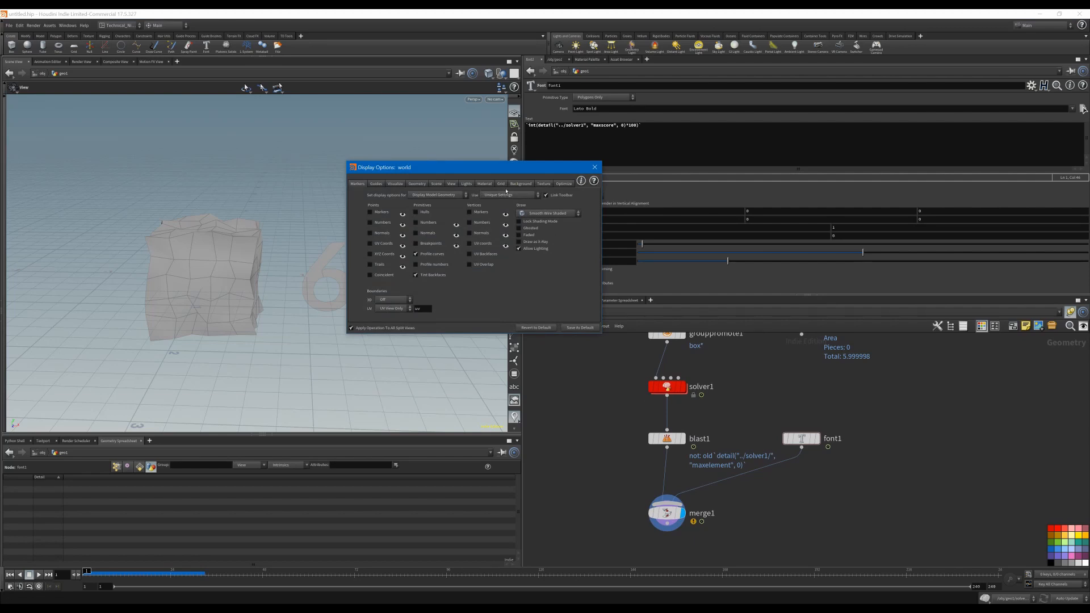
left_click(521, 184)
left_click(399, 195)
left_click(401, 212)
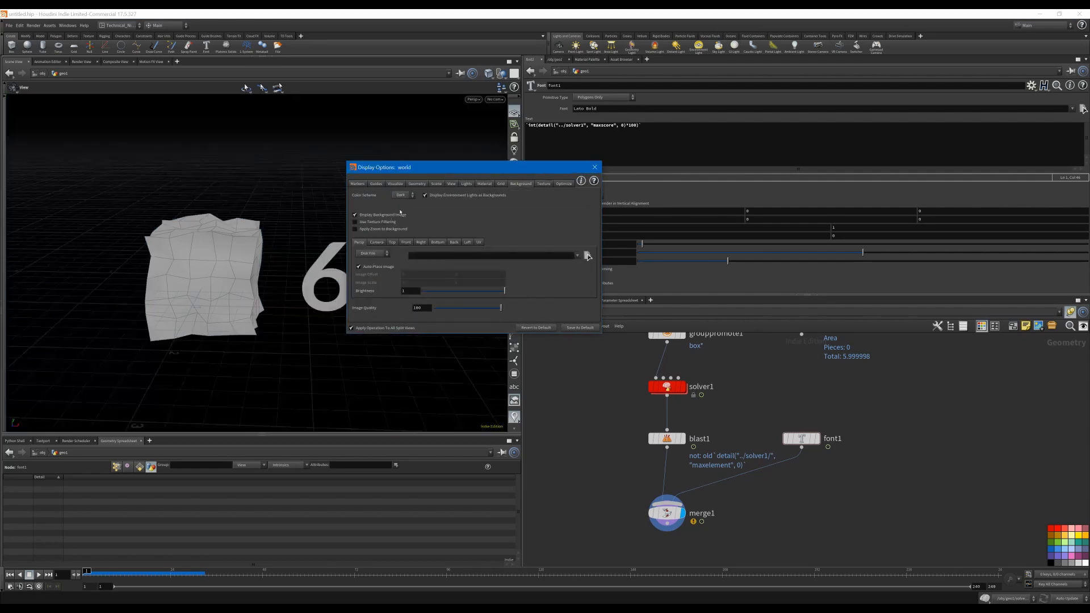
left_click(594, 167)
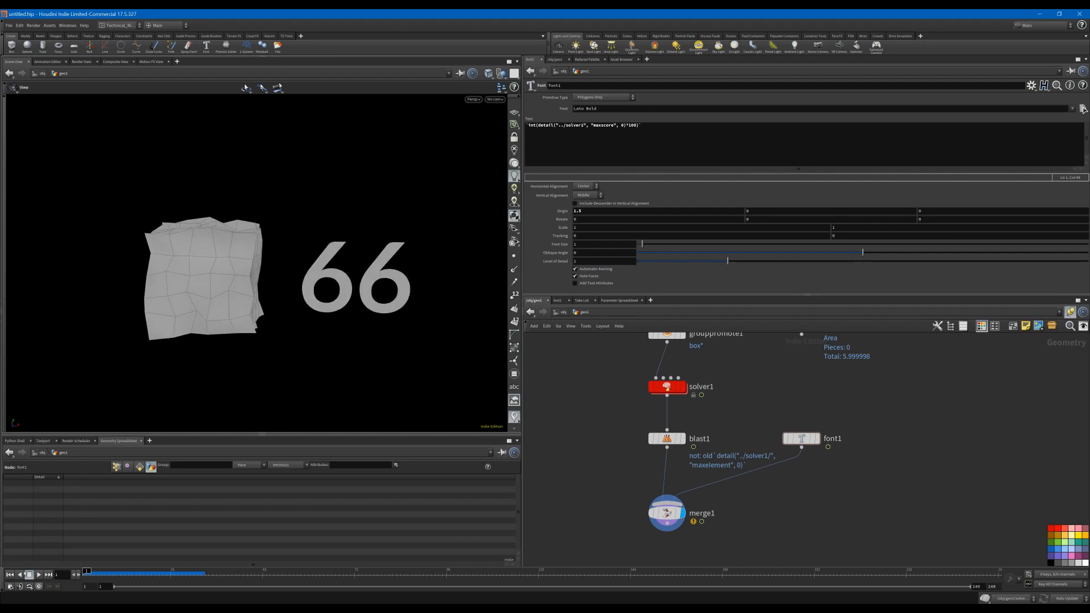
Play the simulation to watch the best box evolve beside its score, and stop playback.
left_click(38, 575)
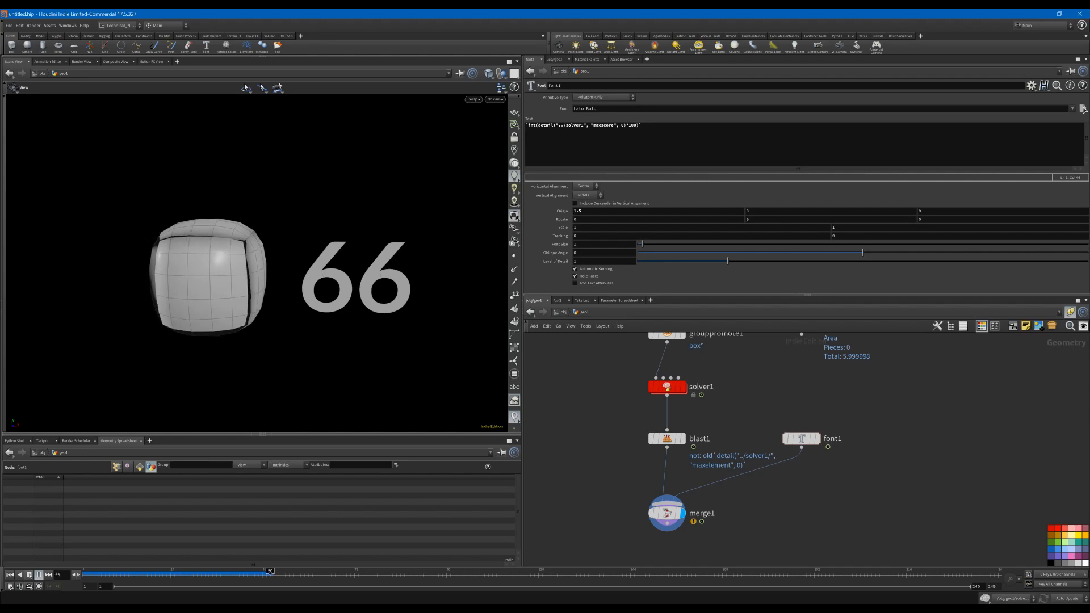
left_click(30, 575)
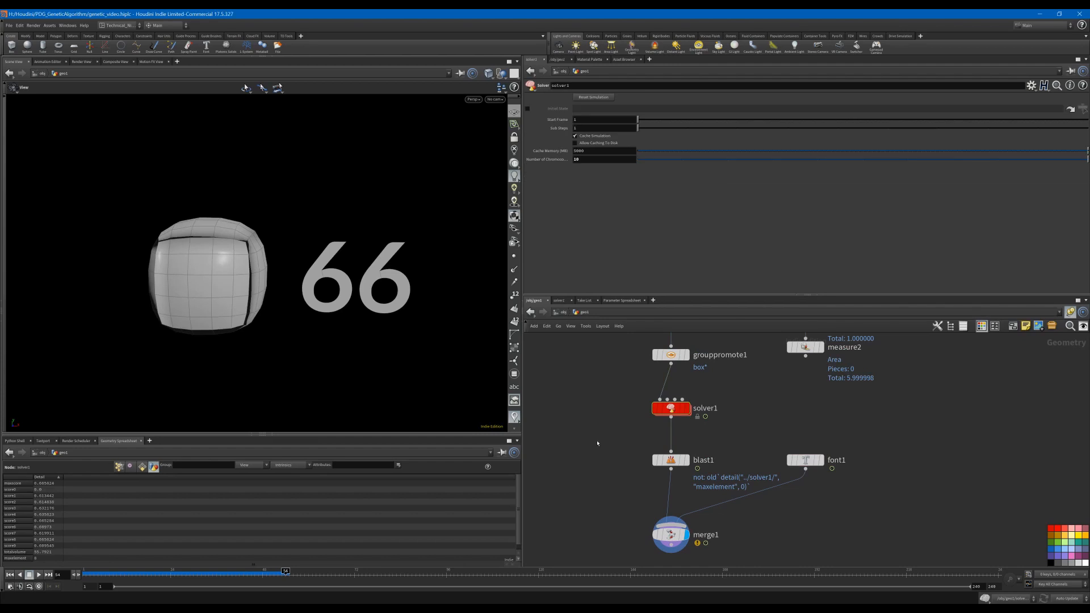
Inside solver1, move foreach_begin1 and blast1 up and insert an Attribute Delete node between blast1 and measure1.
double_click(667, 410)
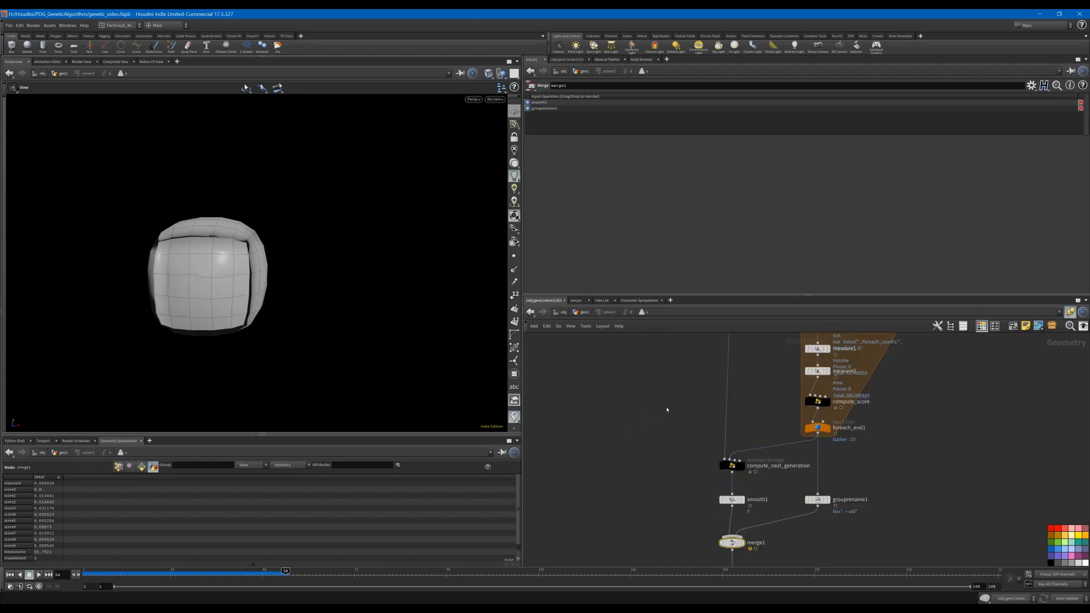
middle_click_drag(758, 388, 660, 428)
middle_click_drag(786, 420, 793, 441)
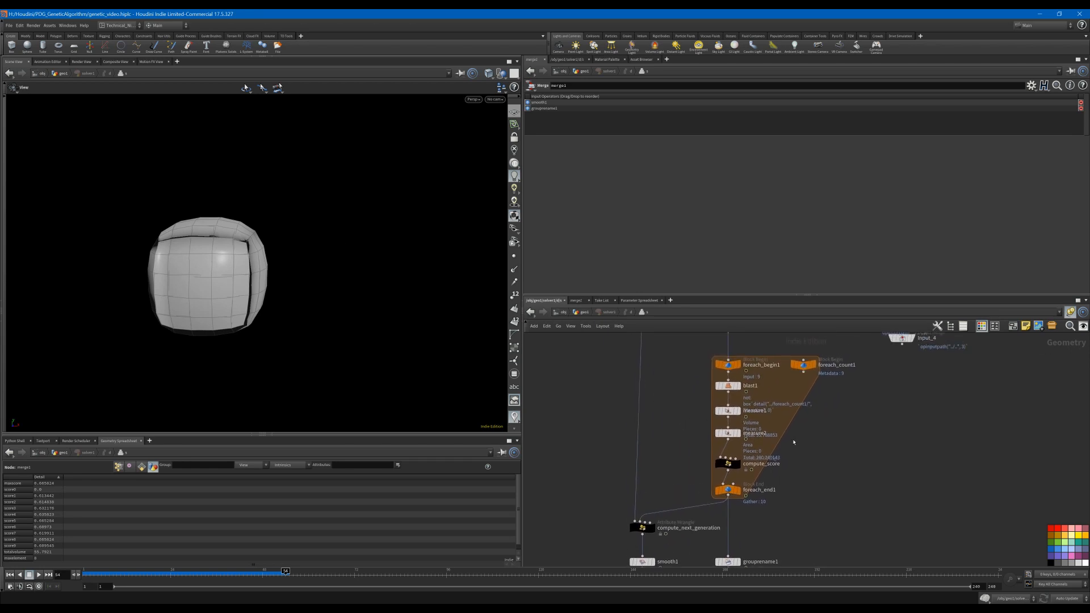
scroll(793, 459, "up", 1)
scroll(801, 448, "down", 1)
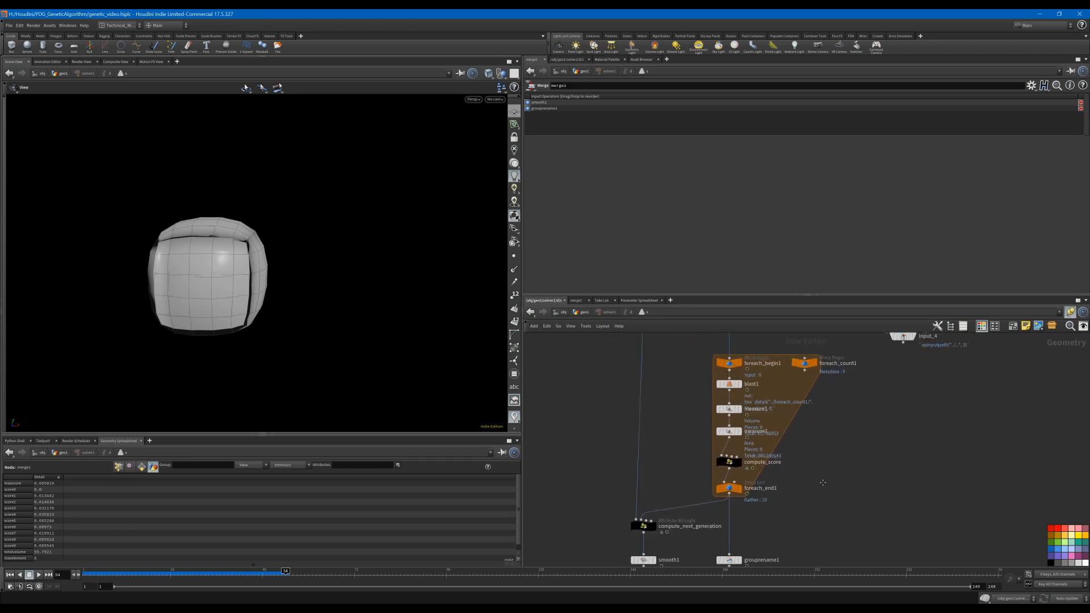
middle_click_drag(823, 483, 833, 530)
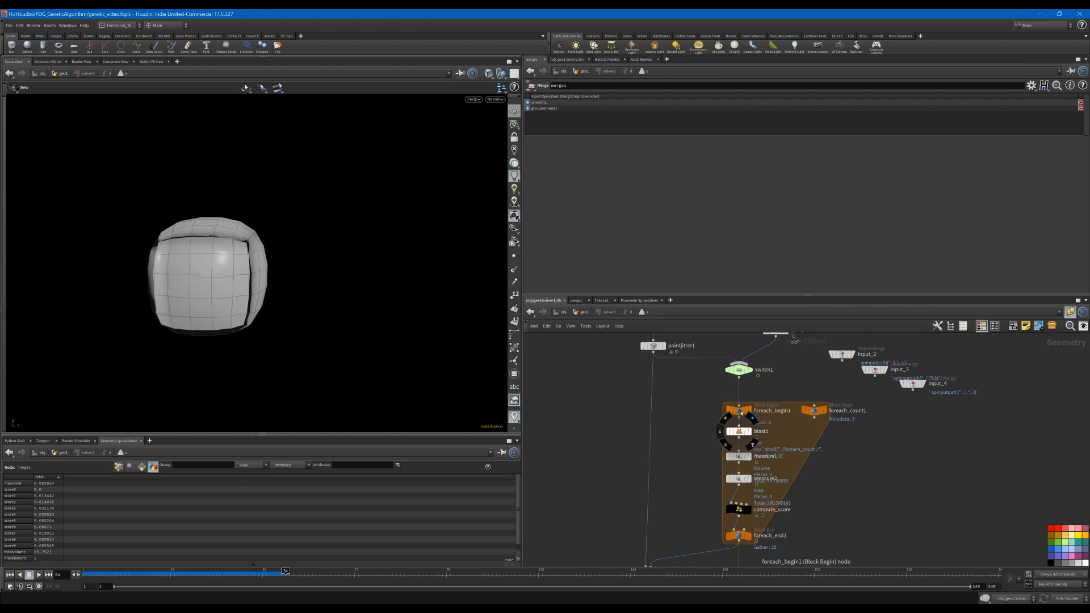
mouse_move(738, 409)
left_mouse_down()
mouse_move(739, 397)
mouse_move(741, 418)
left_mouse_up()
left_click(741, 432)
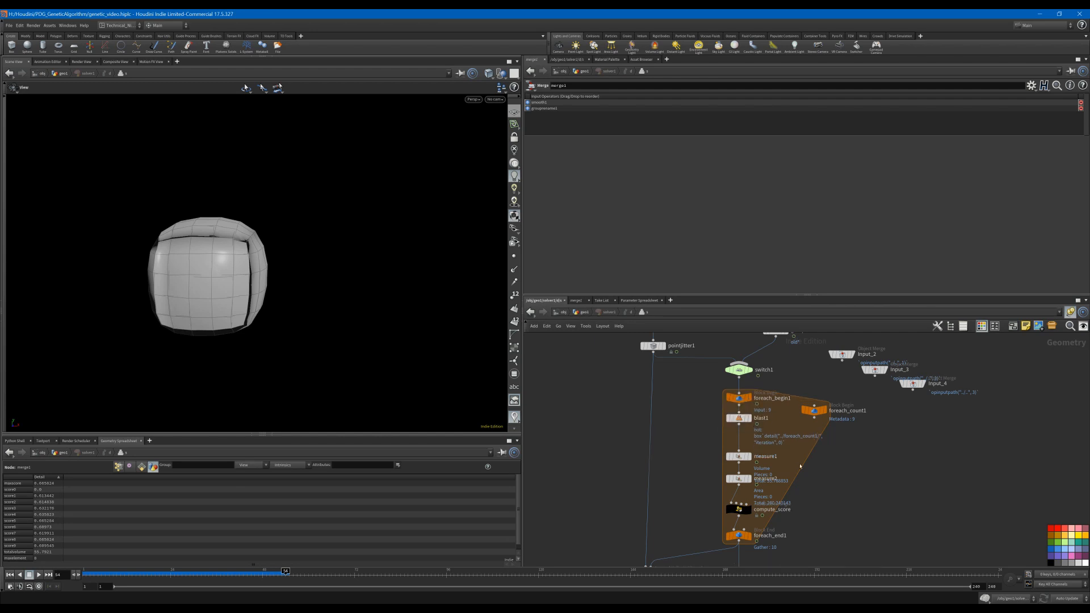
key("Tab")
type("delete")
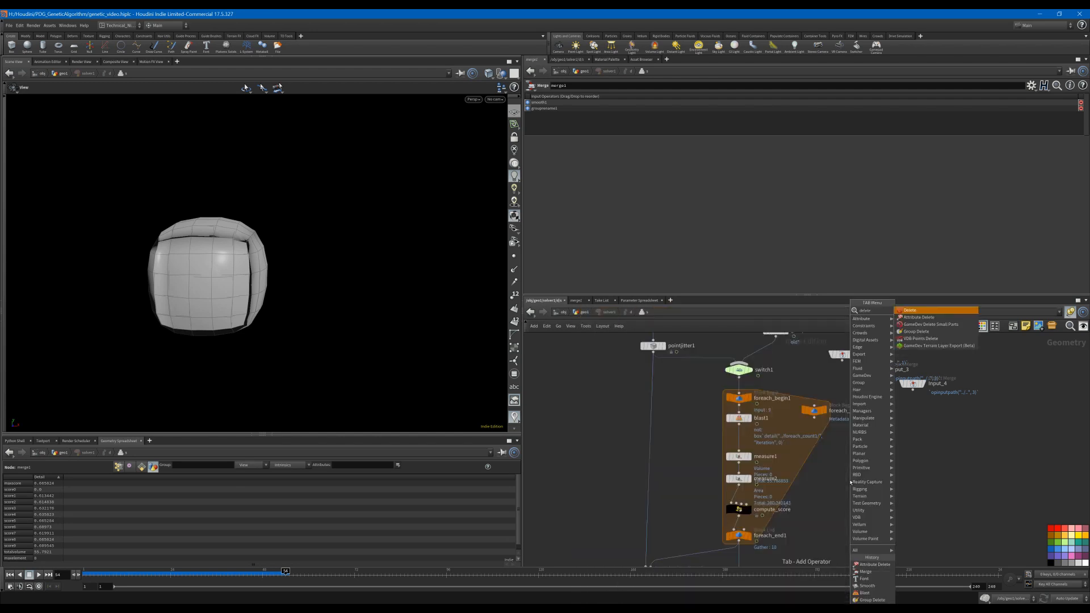
key("Return")
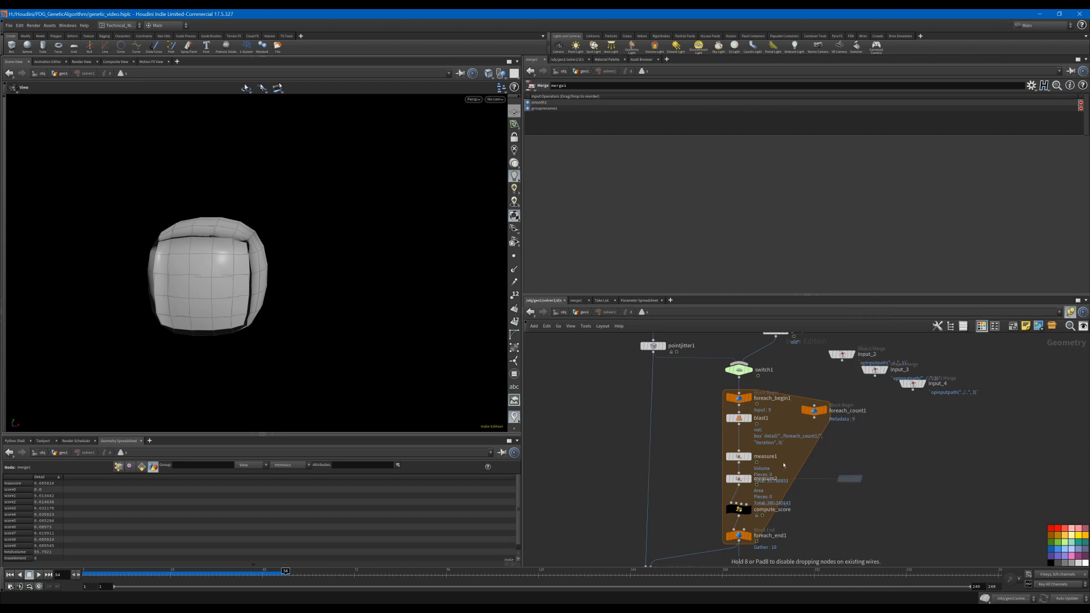
left_click(739, 443)
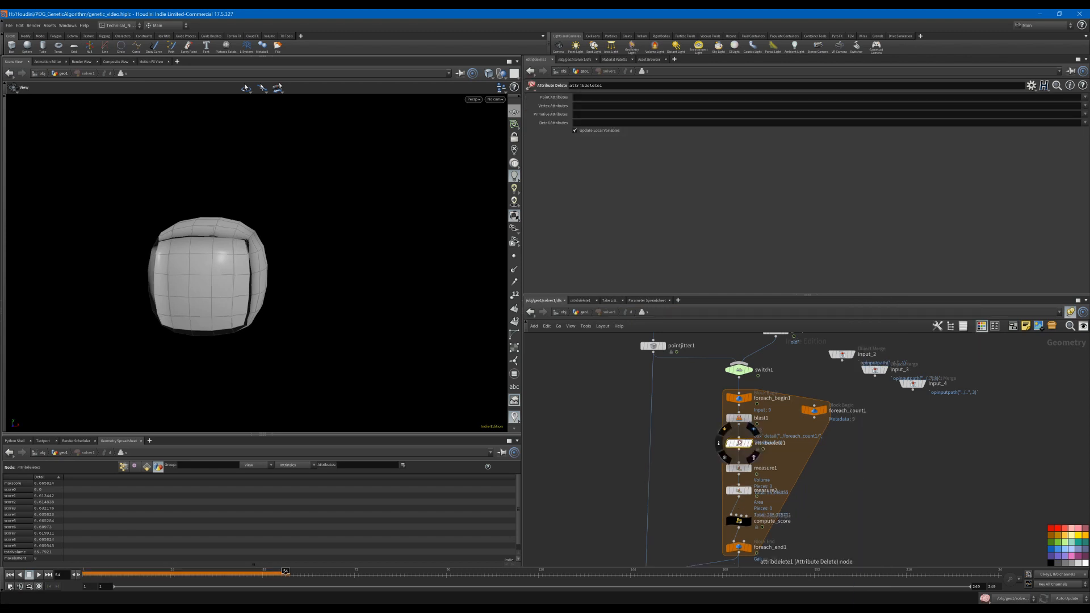
Set the Attribute Delete node's Detail Attributes to `*` so all detail attributes are removed.
left_click(620, 122)
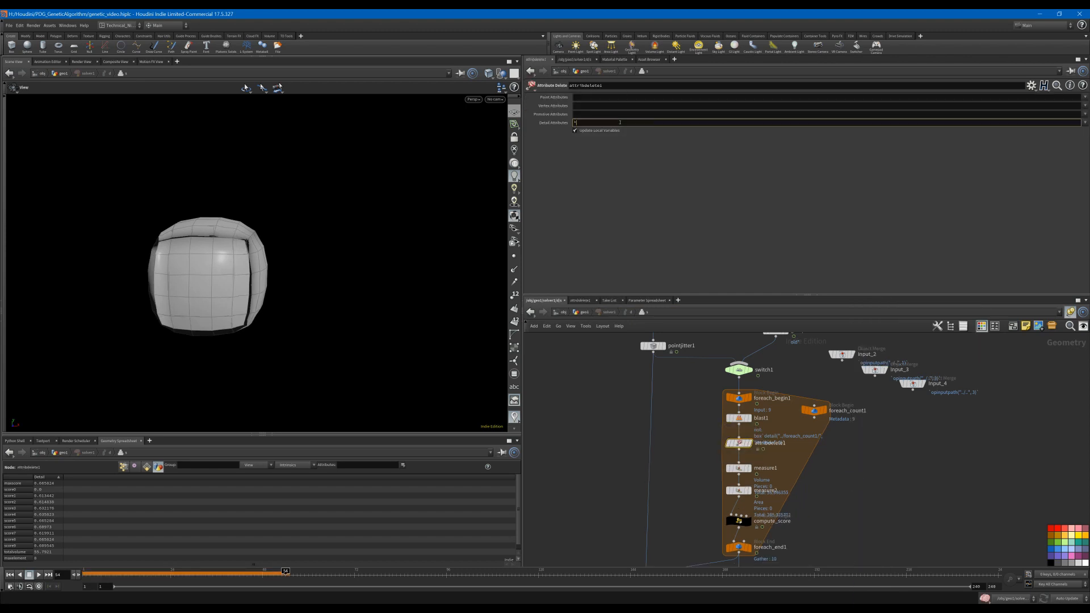
type("*")
key("Return")
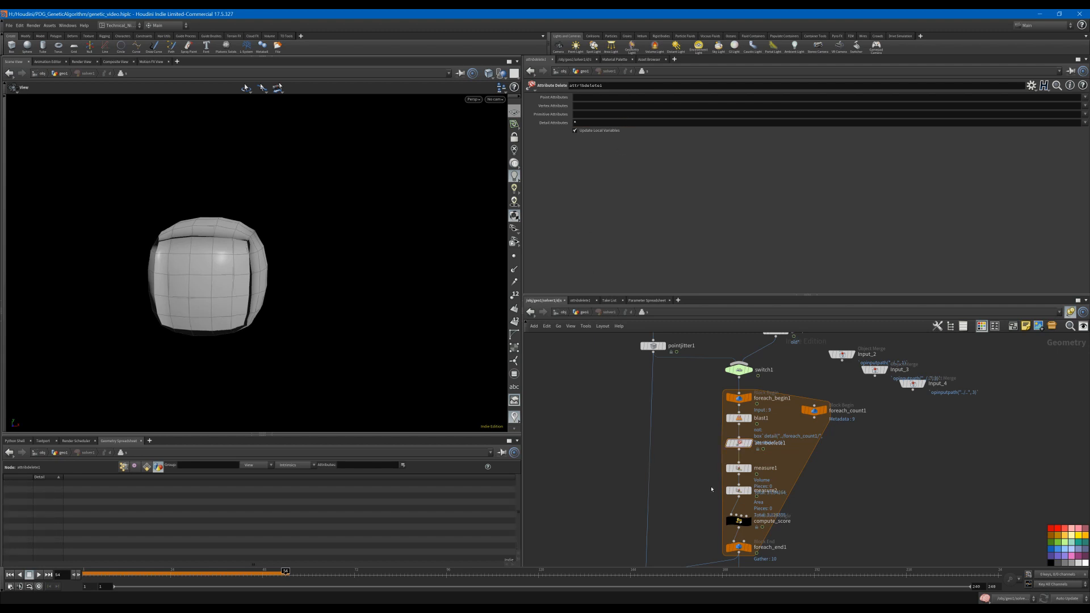
Set the compute_score wrangle's Run Over to Detail (only once) and check the detail attributes on foreach_end1.
middle_click_drag(712, 489, 723, 379)
left_click(750, 438)
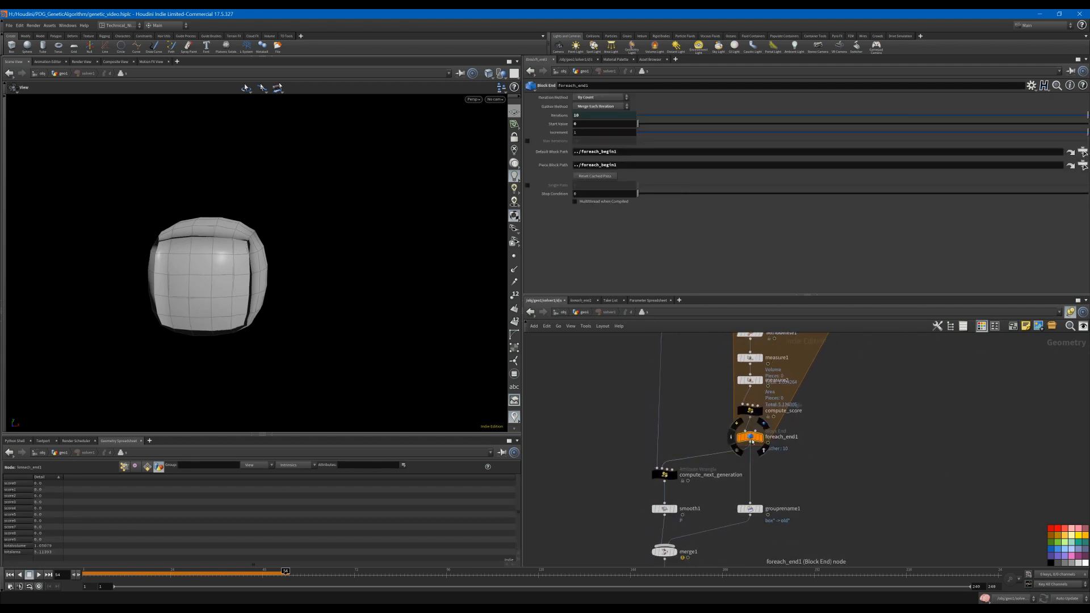
middle_click_drag(866, 376, 854, 441)
left_click_drag(754, 431, 755, 481)
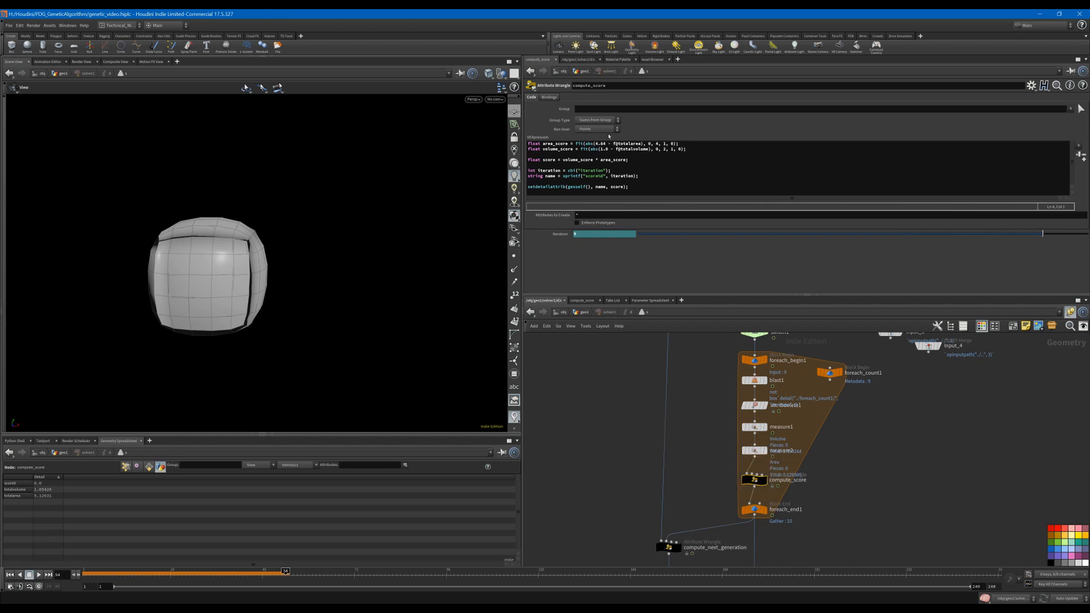
left_click(600, 130)
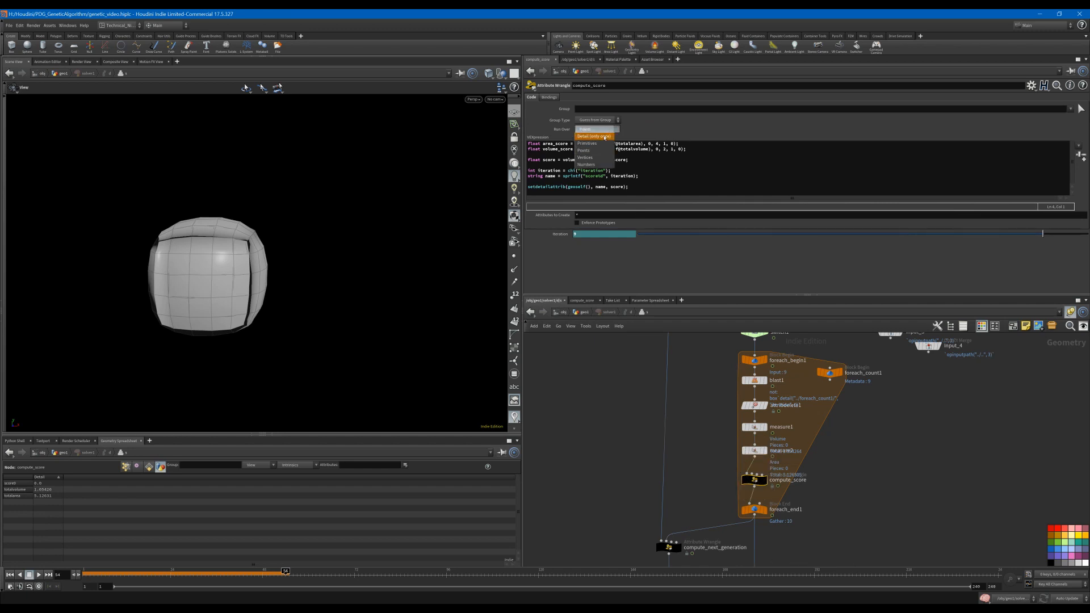
left_click(606, 137)
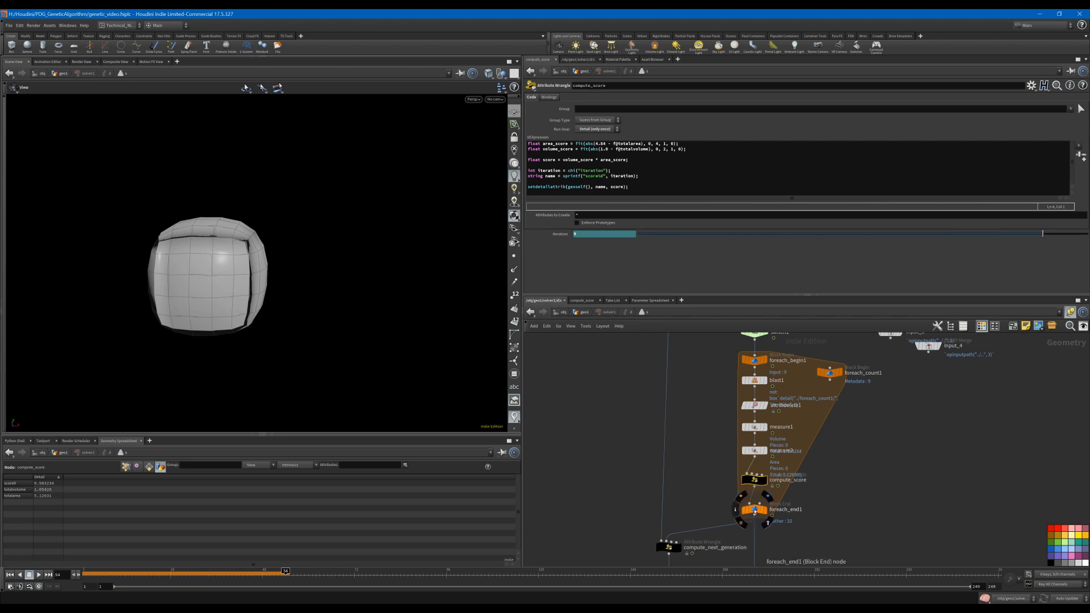
left_click(754, 510)
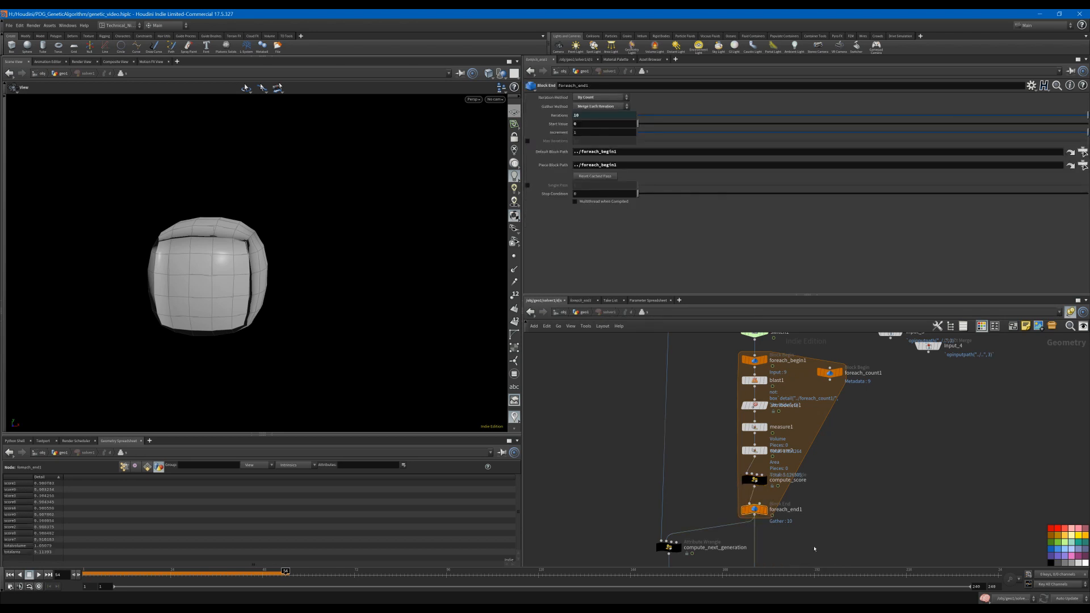
Confirm the Strength value of smooth1 and return to the geo1 network.
middle_click_drag(803, 550, 846, 449)
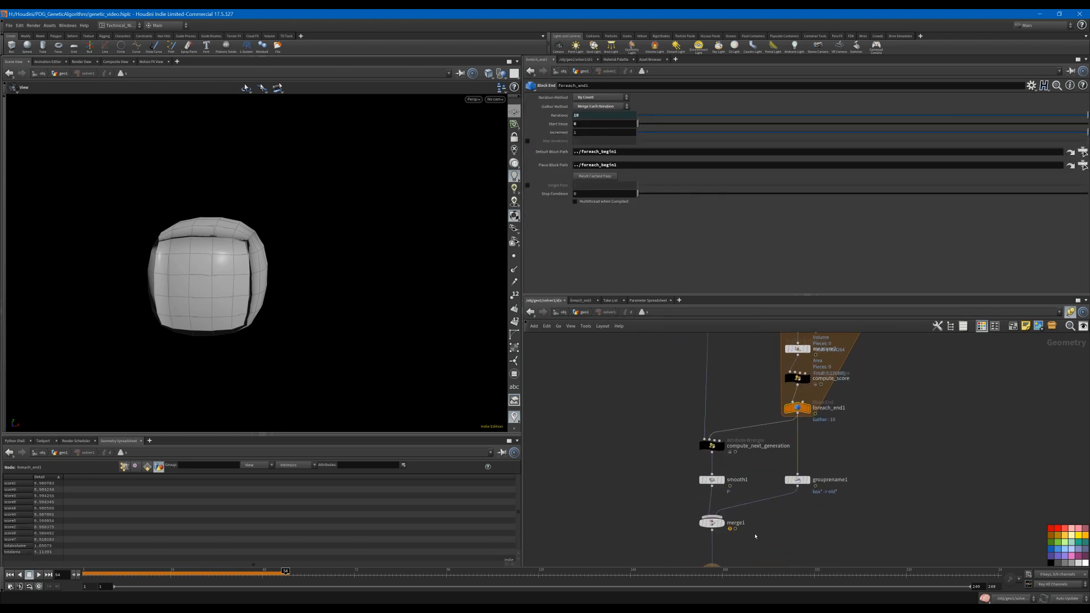
left_click(713, 480)
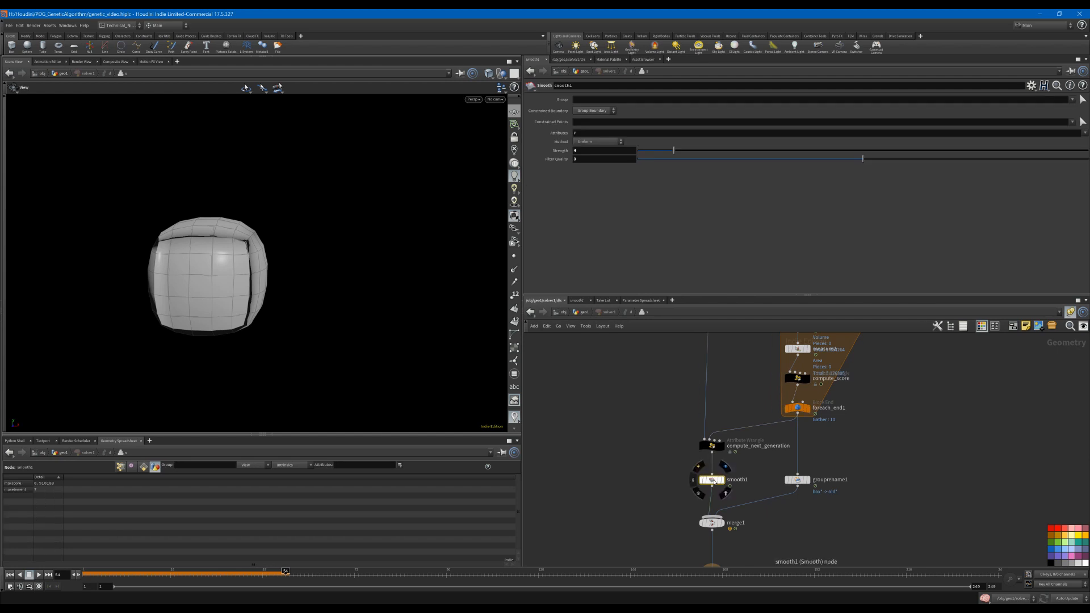
left_click(625, 150)
key("Return")
left_click(585, 311)
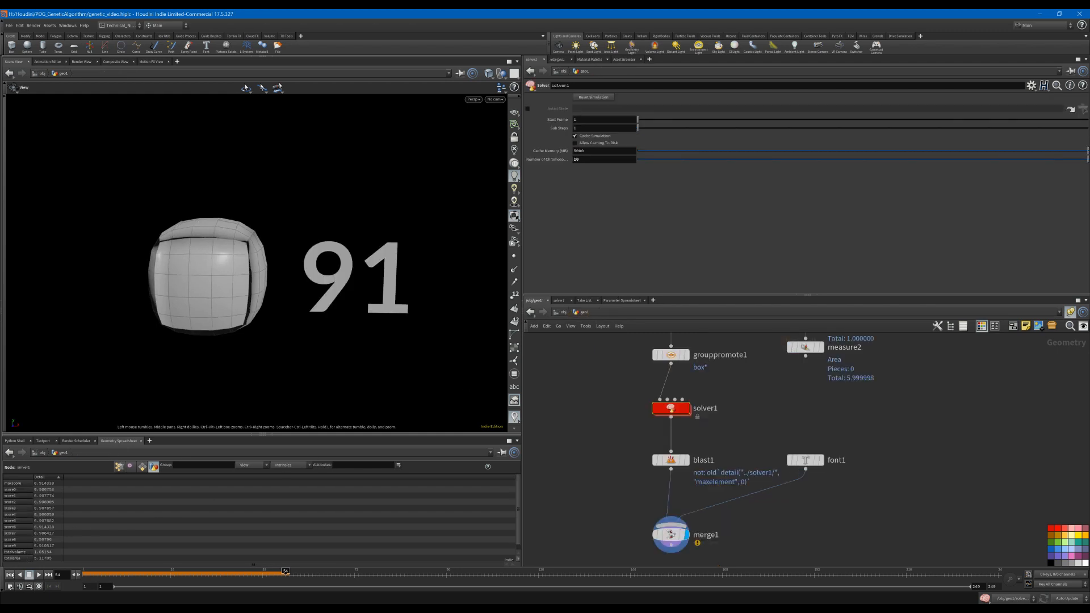
Rewind to the first frame and replay the simulation with the corrected scoring.
left_click(9, 575)
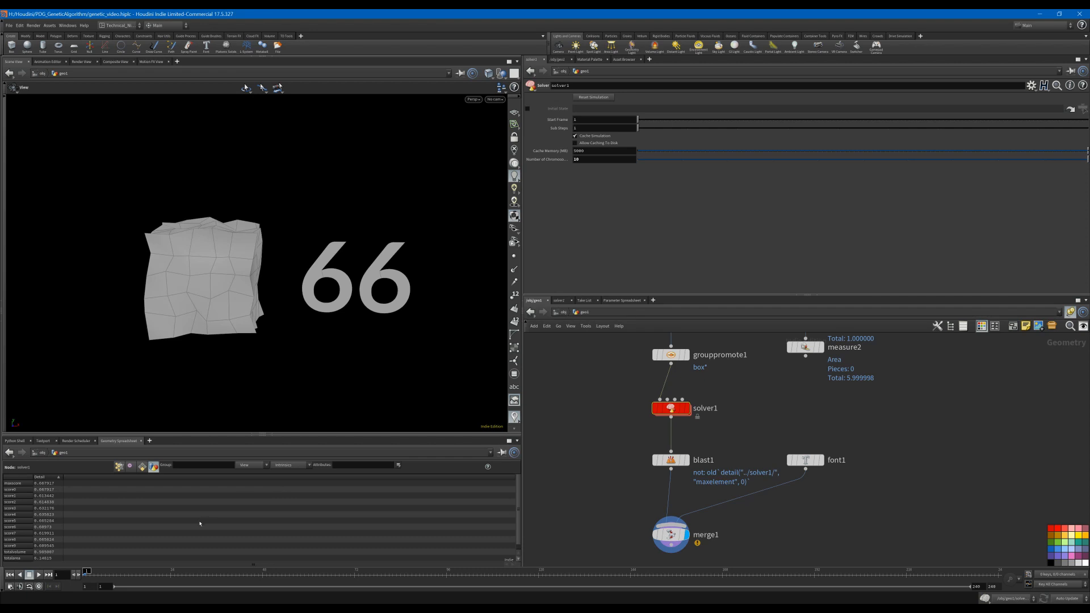
middle_click_drag(840, 538, 828, 484)
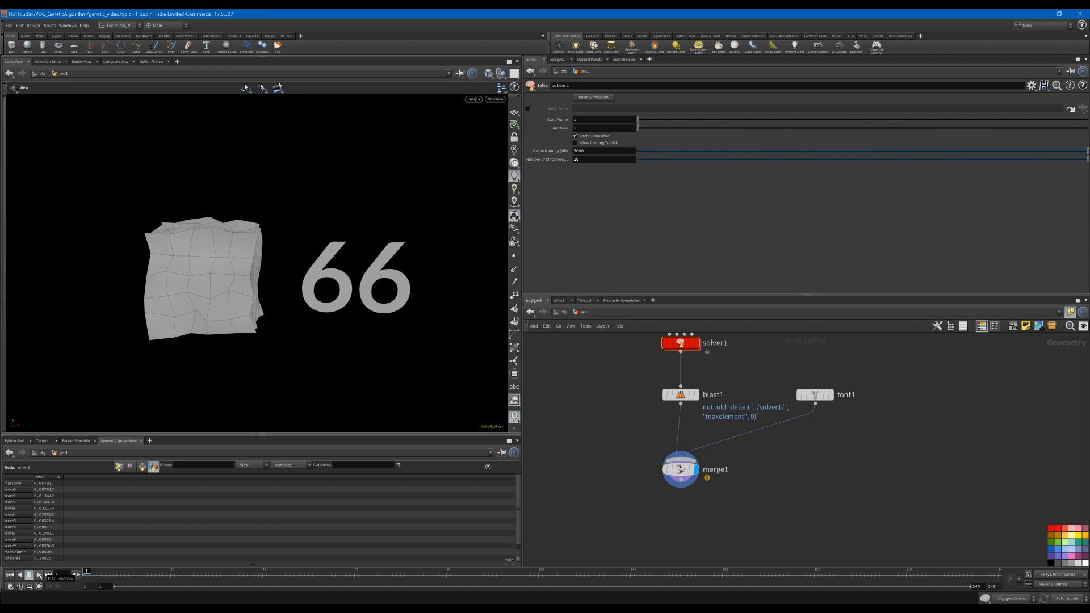
left_click(39, 575)
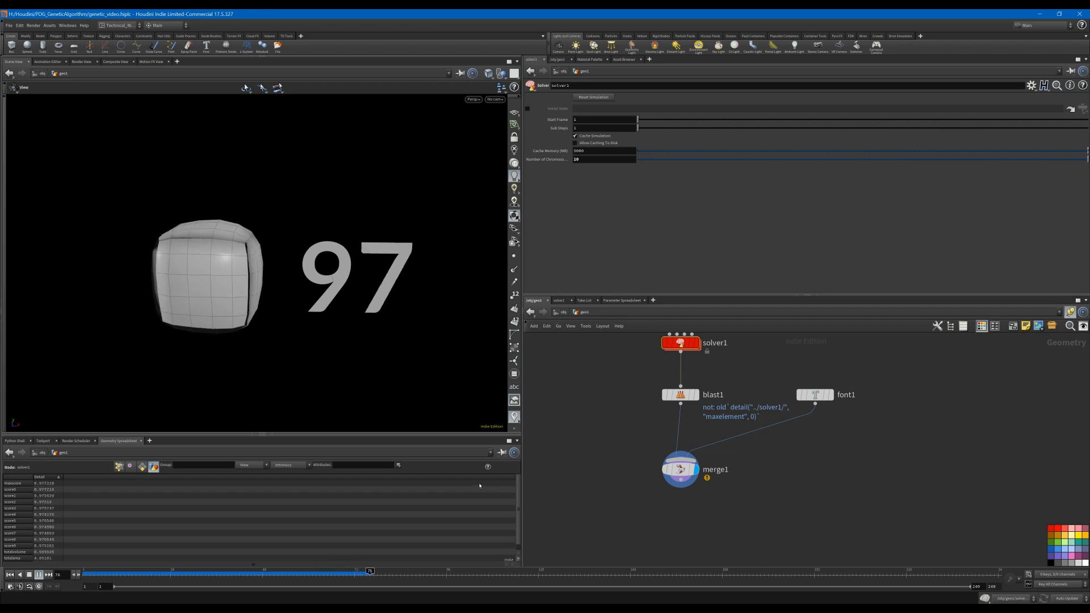
Switch the viewport to shading without wireframe lines, stop playback, and go back to the first frame after inspecting the shape.
left_click(489, 73)
left_click(504, 128)
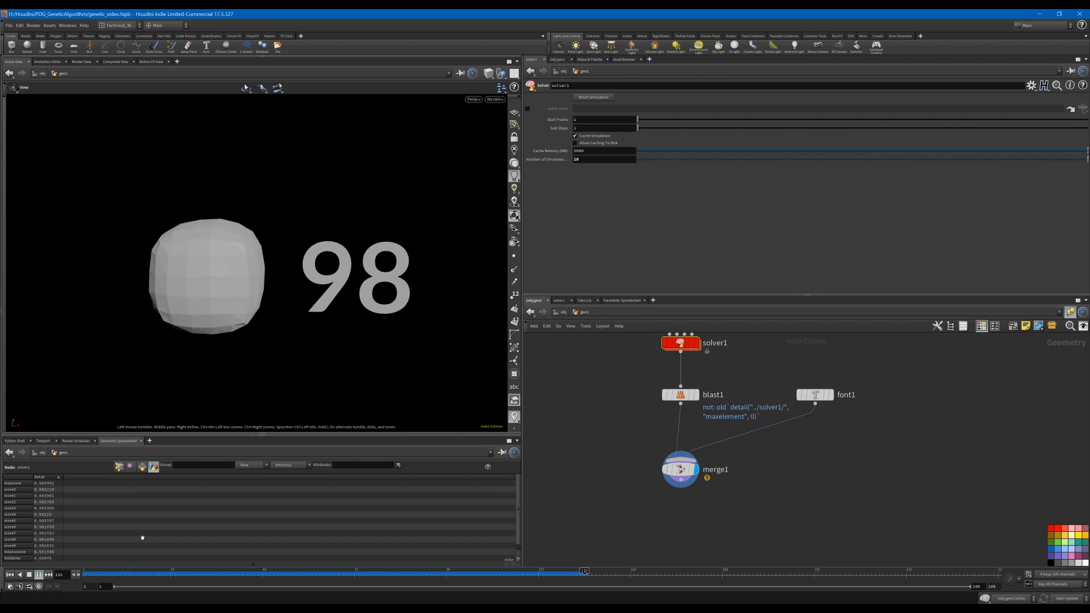
left_click(30, 574)
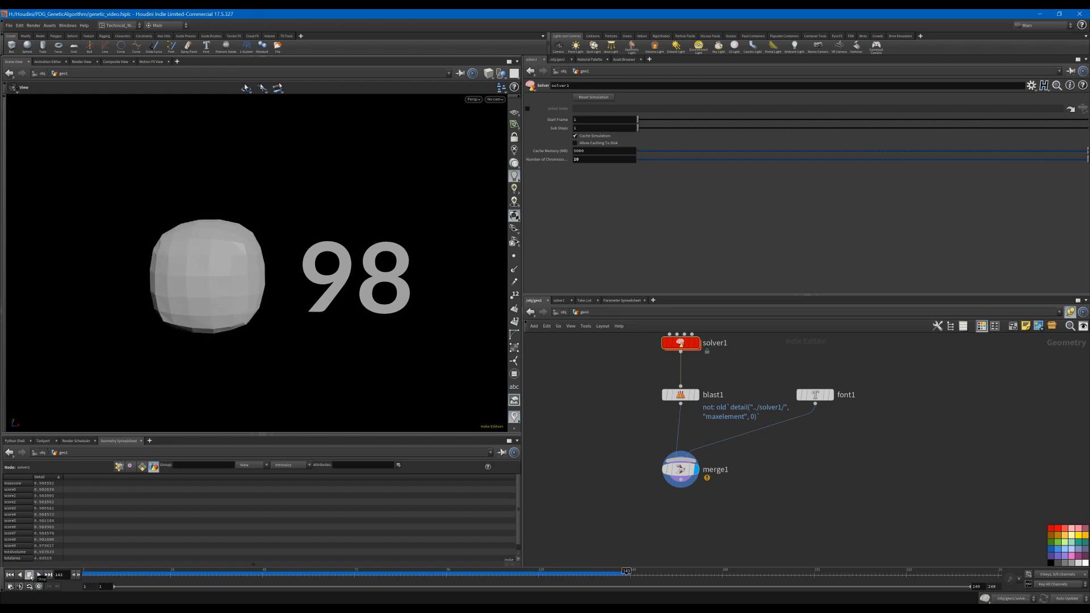
left_click_drag(193, 312, 260, 326)
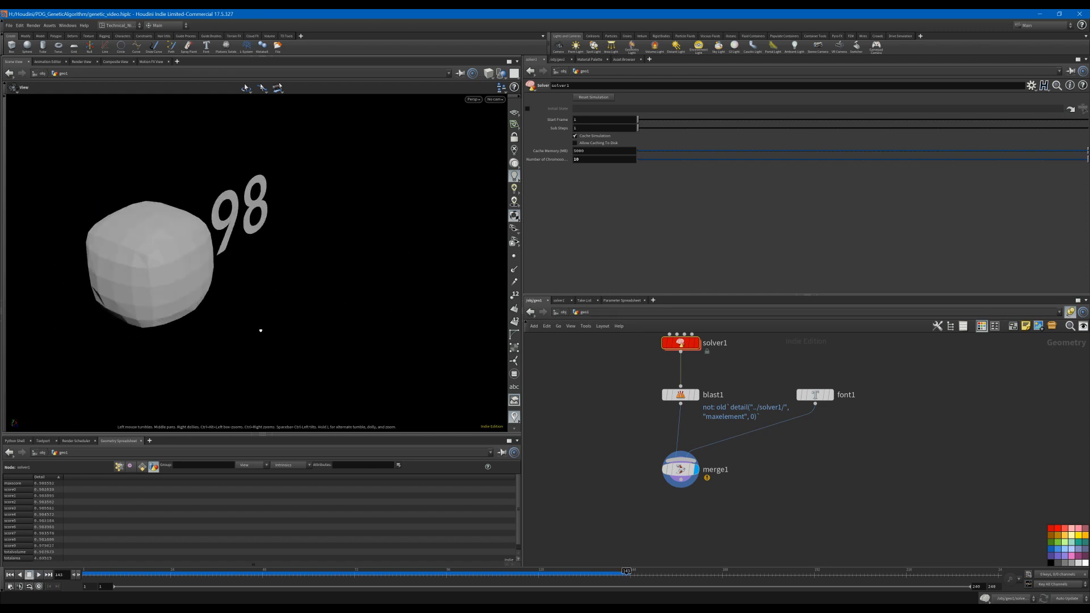
left_click(10, 574)
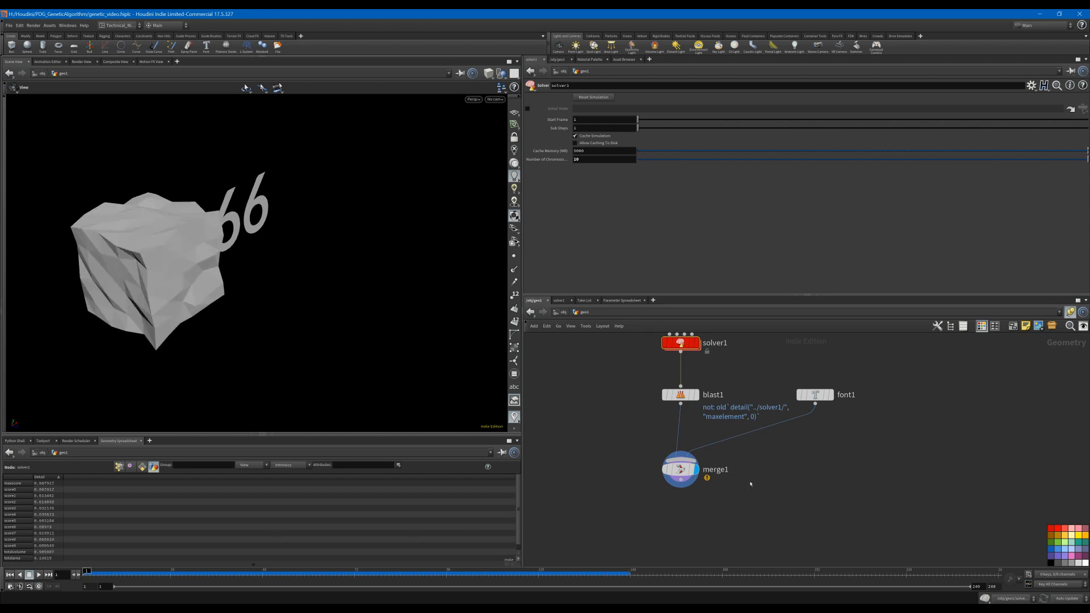
Add a Sphere node above measure1 and connect it as measure1's input in place of box1.
middle_click_drag(846, 502, 873, 515)
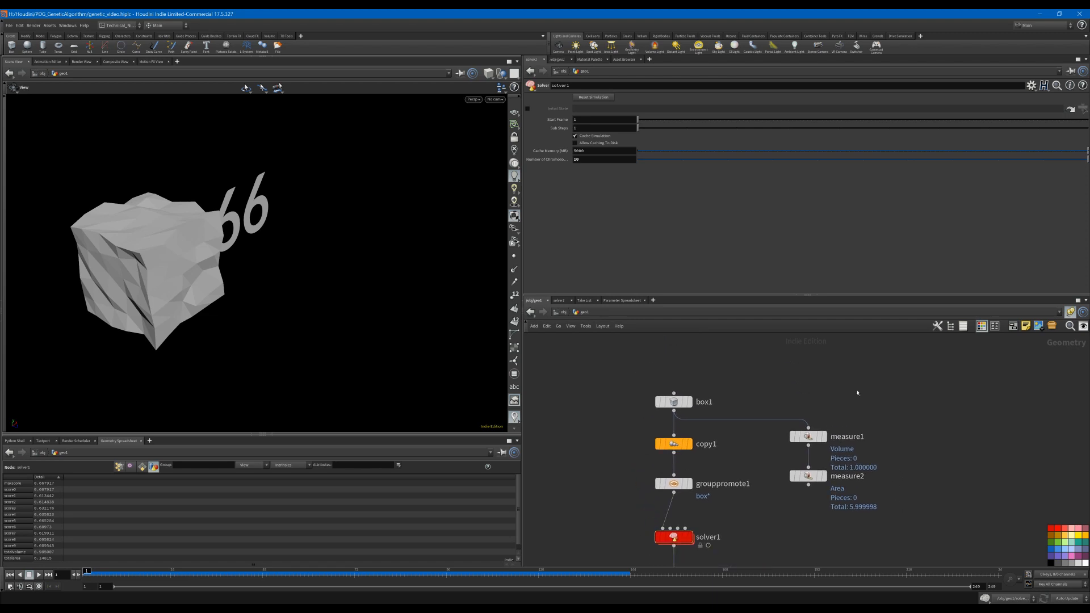
key("Tab")
type("sph")
key("Escape")
left_click(809, 401)
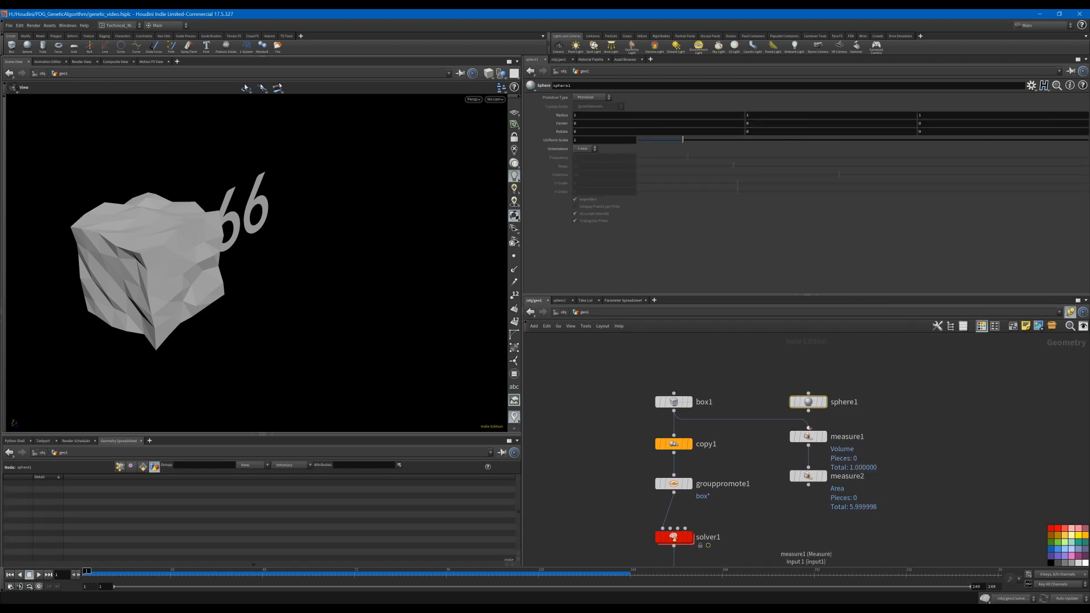
left_click_drag(809, 428, 808, 411)
Set sphere1's Primitive Type to Polygon Mesh and turn on the template flag of measure2.
left_click(585, 98)
left_click(590, 114)
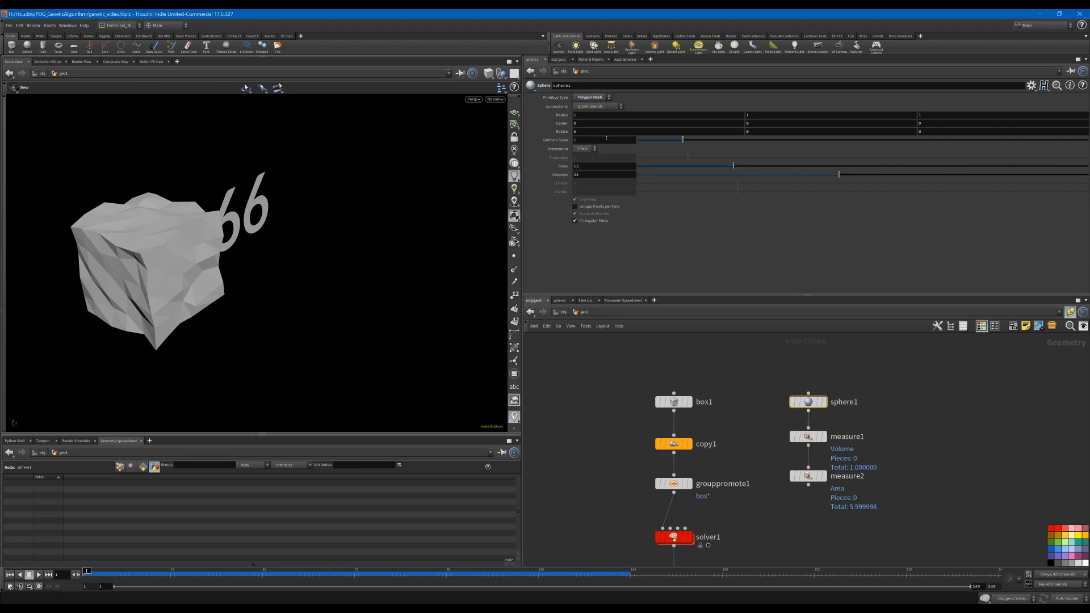
left_click(821, 402)
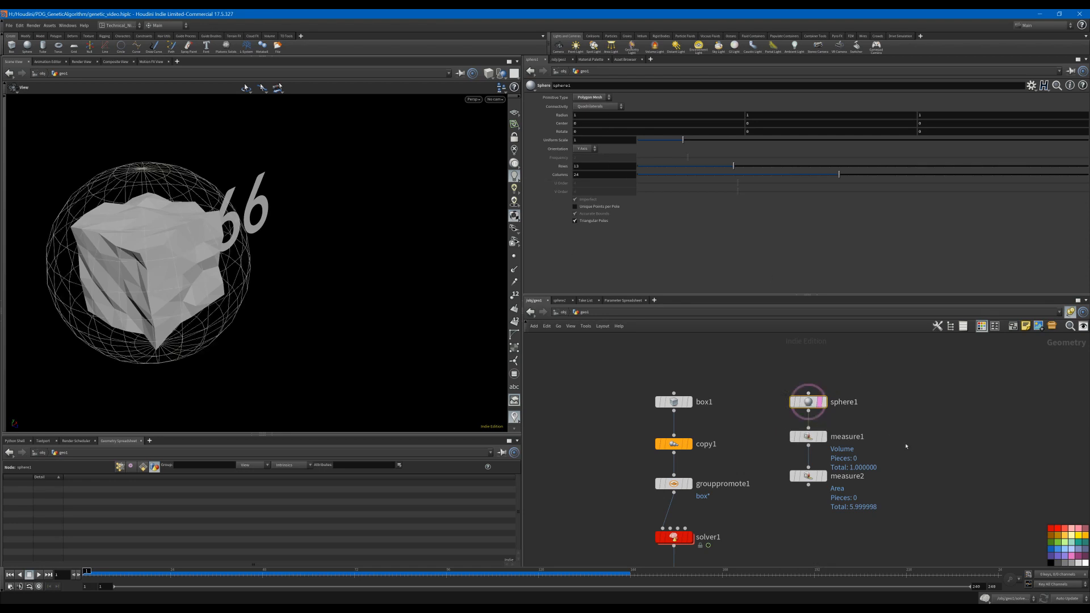
left_click(829, 497)
left_click(829, 497)
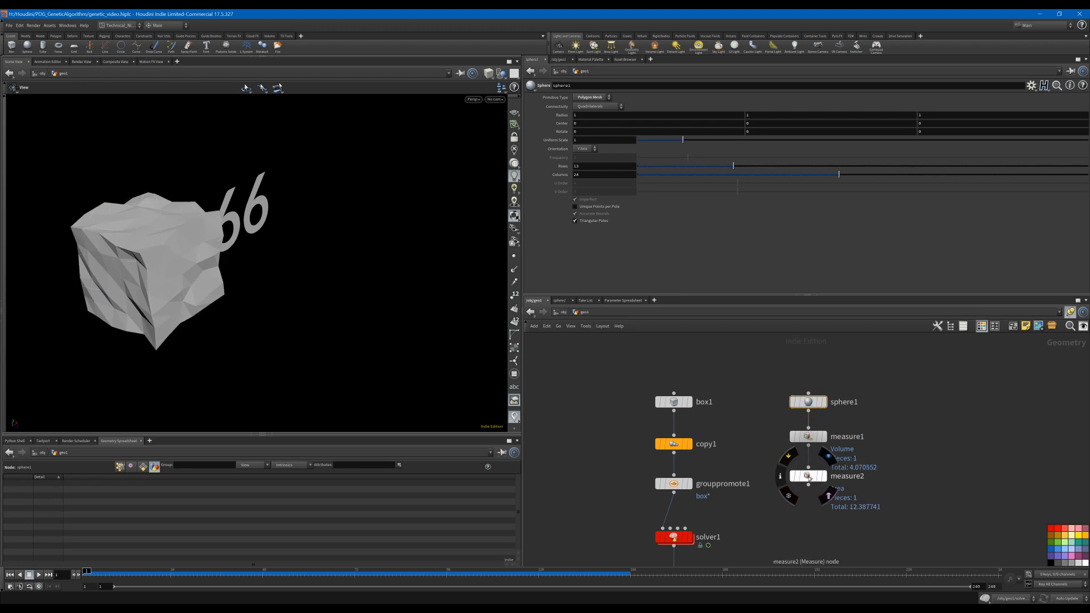
left_click(809, 479)
left_click(829, 497)
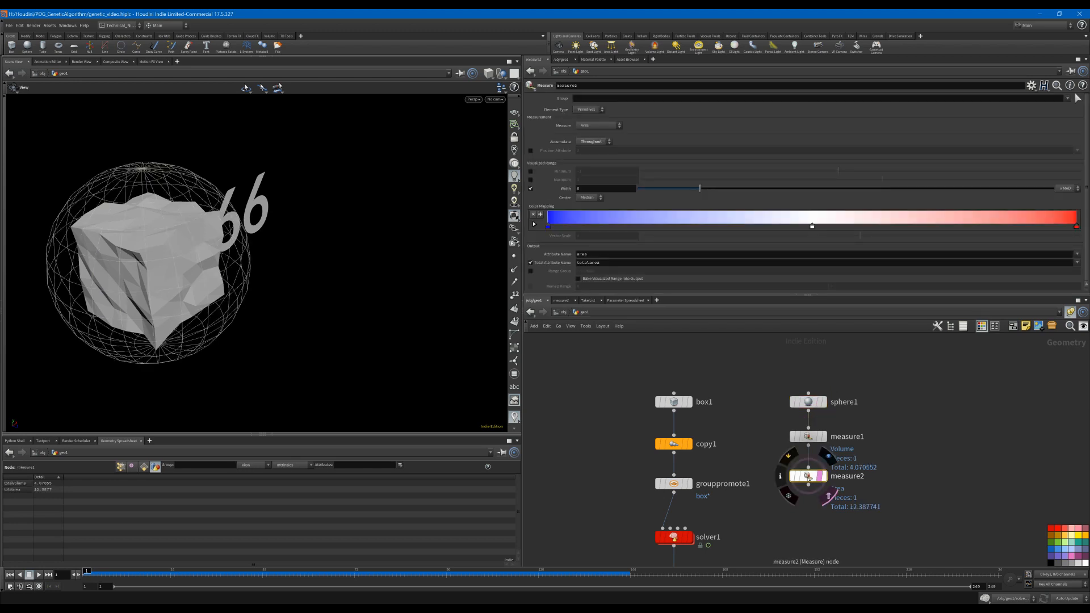
Set sphere1's Uniform Scale to 0.627 to bring its volume close to 1.
left_click(809, 402)
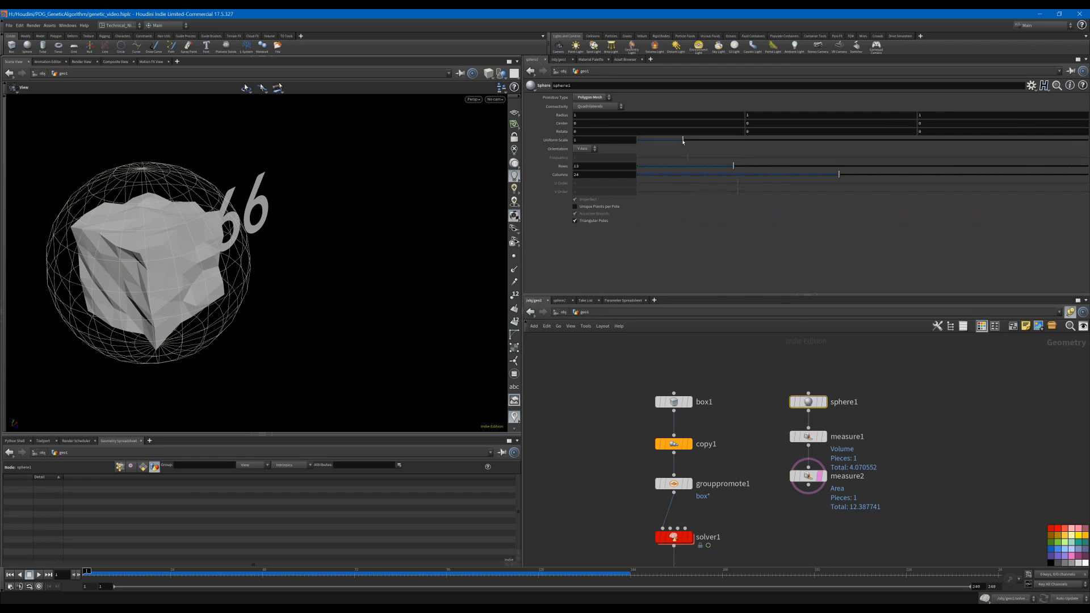
middle_click_drag(614, 139, 610, 168)
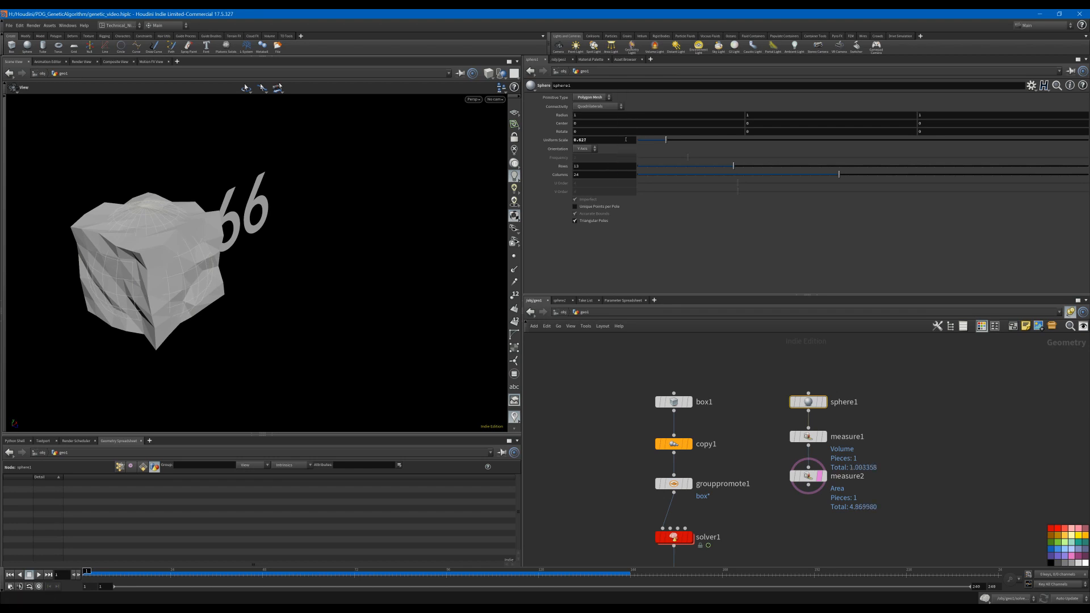
Compare the evolved shape with the sphere template near frame 144, and return to the first frame.
left_click_drag(342, 336, 263, 309)
middle_click_drag(313, 313, 294, 311)
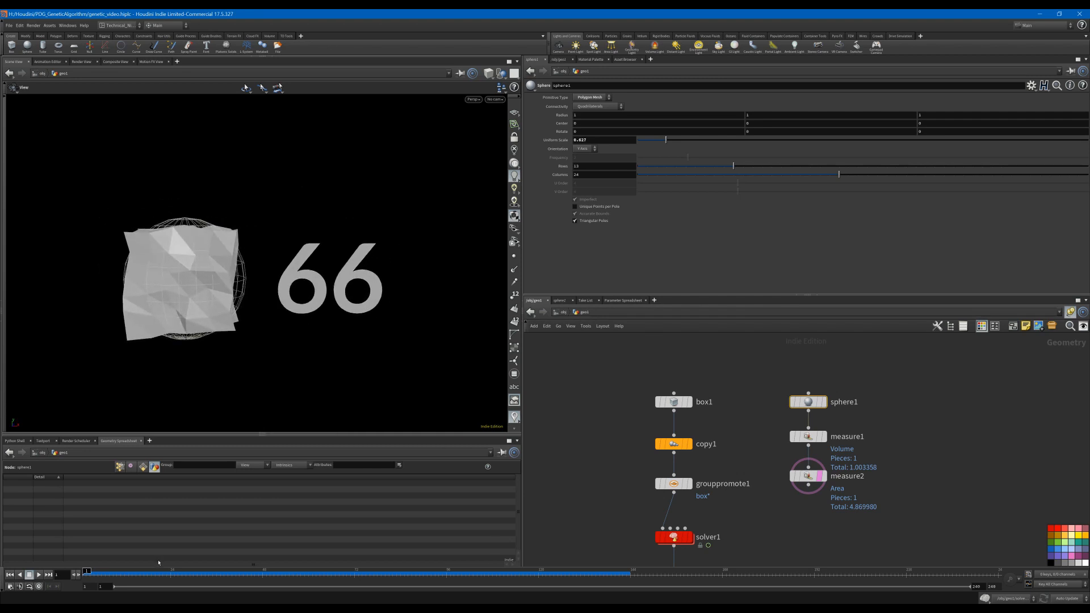
left_click(622, 574)
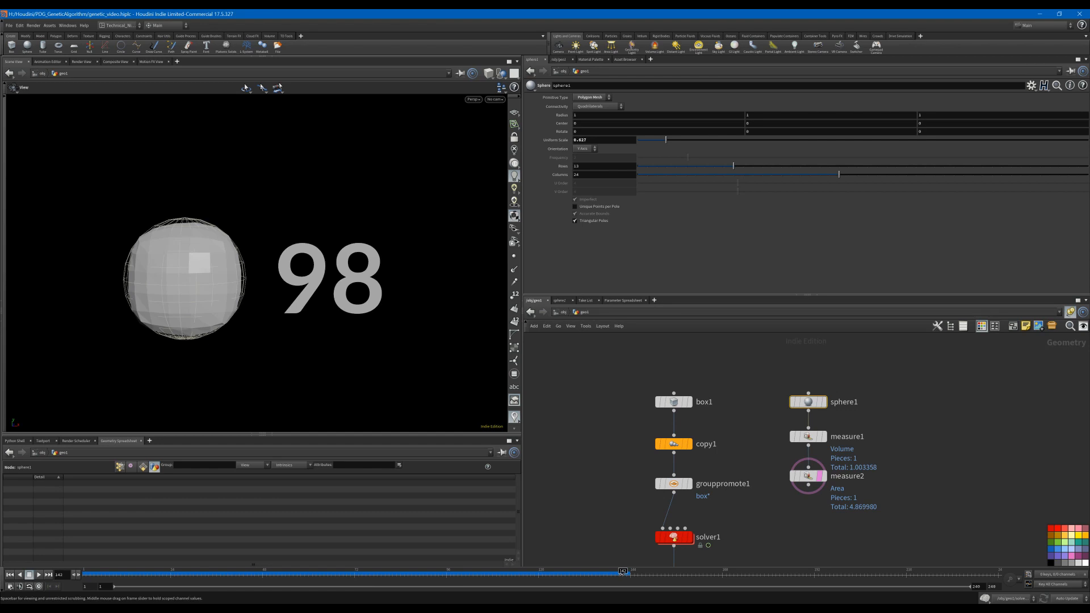
left_click_drag(624, 575, 632, 574)
left_click_drag(238, 314, 194, 296)
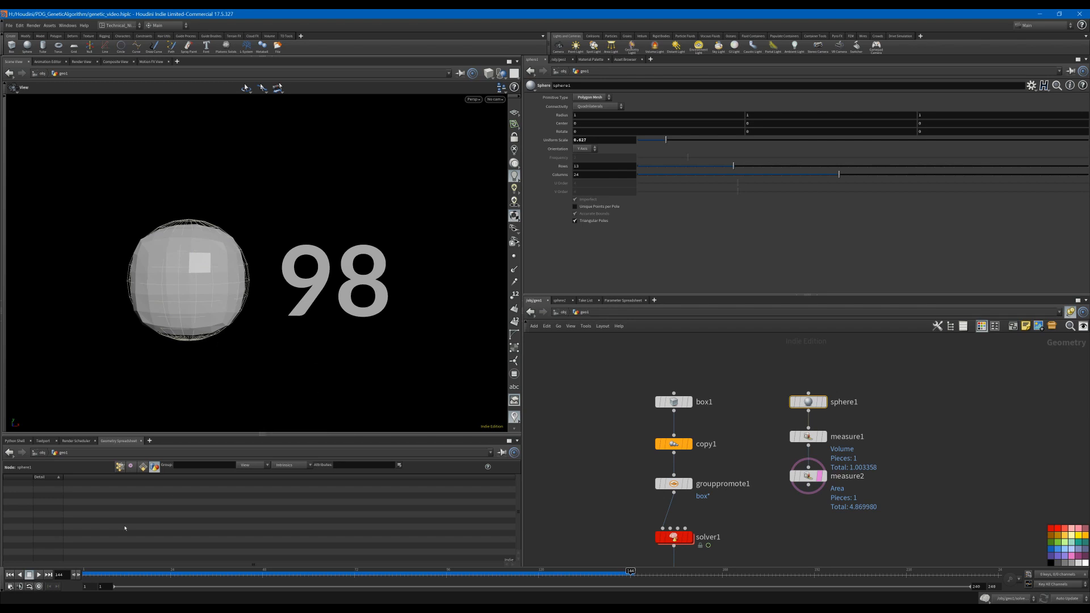
left_click(10, 574)
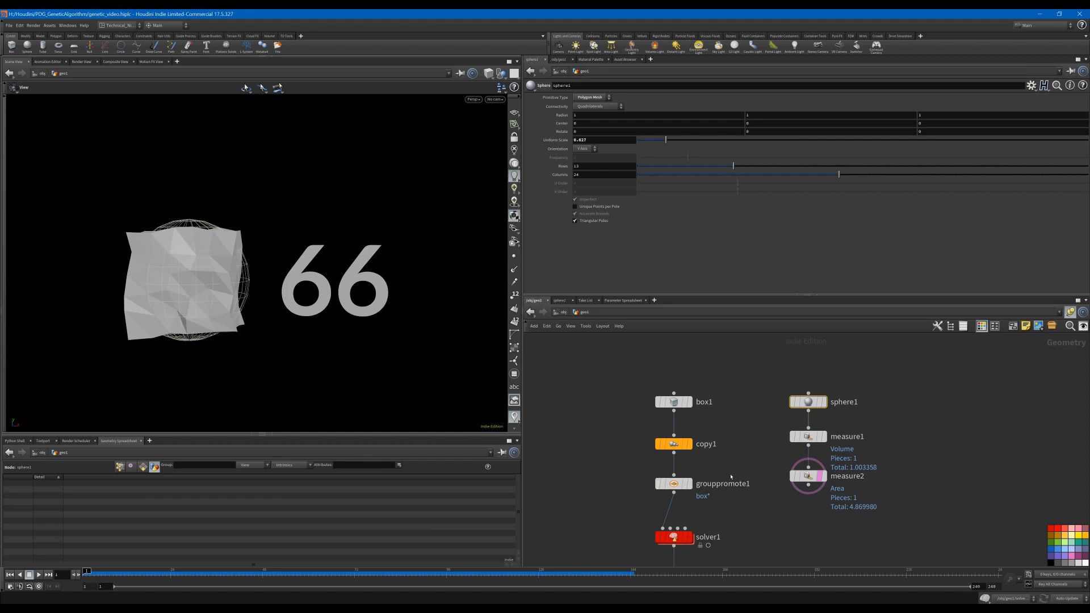
Set solver1's number of chromosomes to 40 and play the simulation from the first frame.
middle_click_drag(780, 546, 797, 448)
left_click(691, 439)
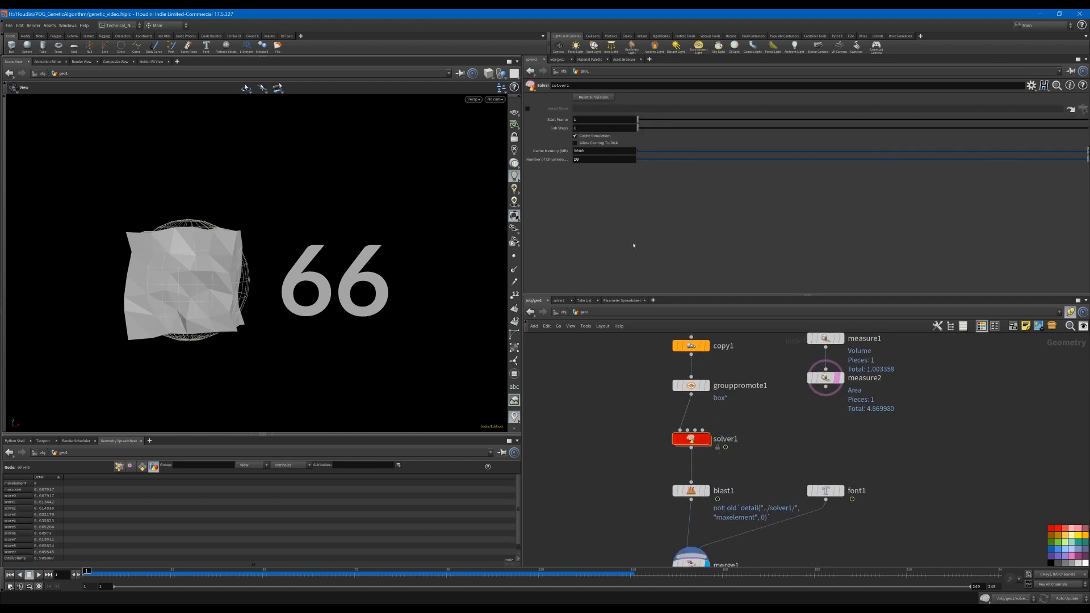
left_click(607, 158)
type("40")
key("Return")
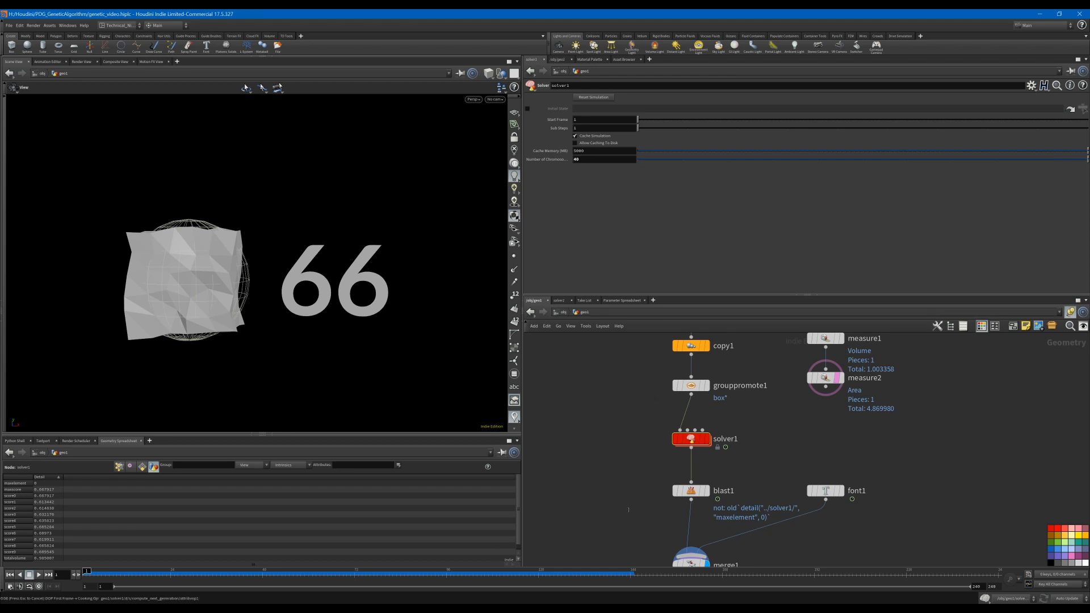
middle_click_drag(640, 507, 646, 426)
left_click(697, 484)
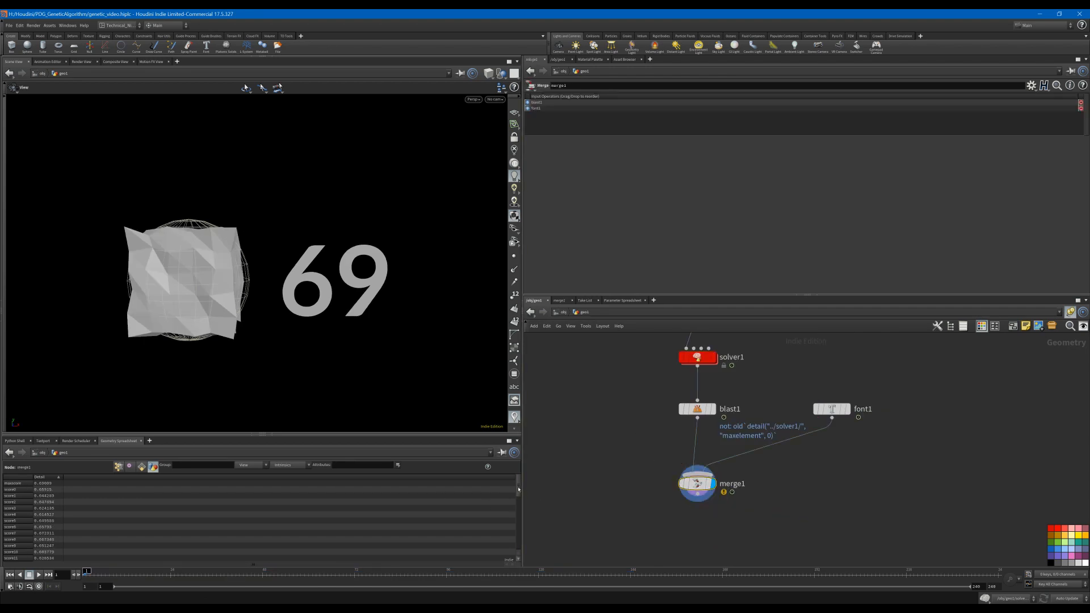
mouse_move(519, 489)
left_mouse_down()
mouse_move(515, 549)
mouse_move(522, 476)
left_mouse_up()
left_click(39, 574)
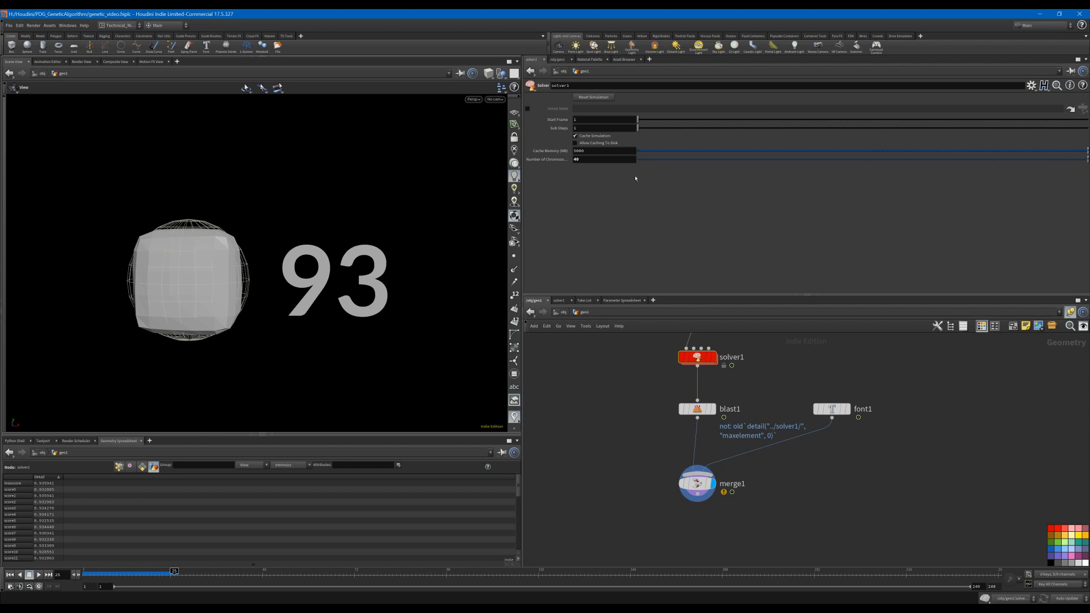
Set solver1's number of chromosomes to 25.
left_click(629, 160)
type("25")
key("Return")
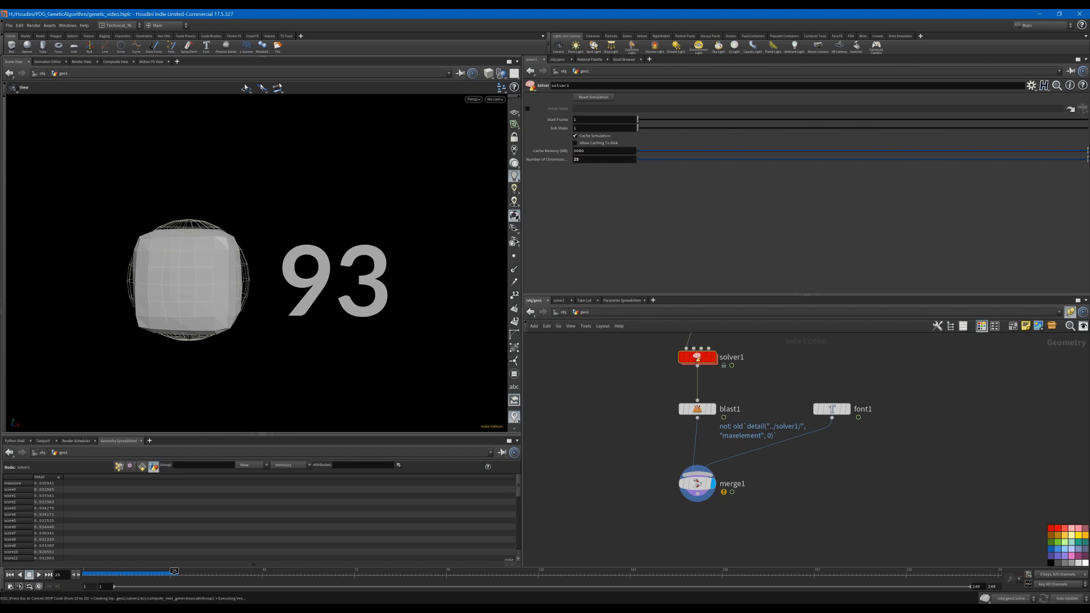
Inside solver1, set pointjitter1's Scale to 0.15, and replay the simulation from the first frame in geo1.
mouse_move(699, 362)
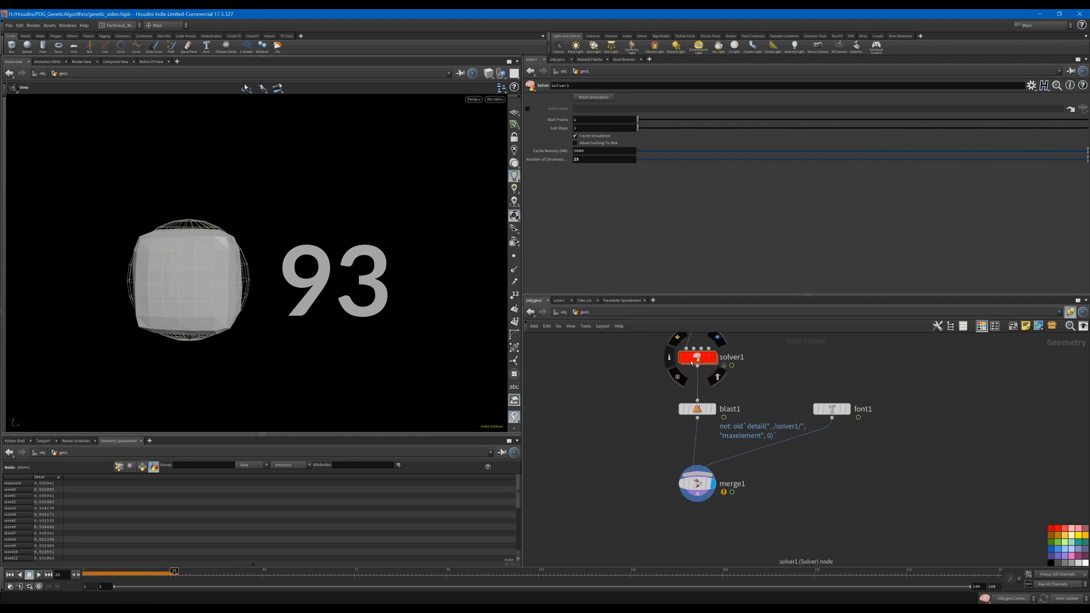
double_click(698, 357)
mouse_move(681, 432)
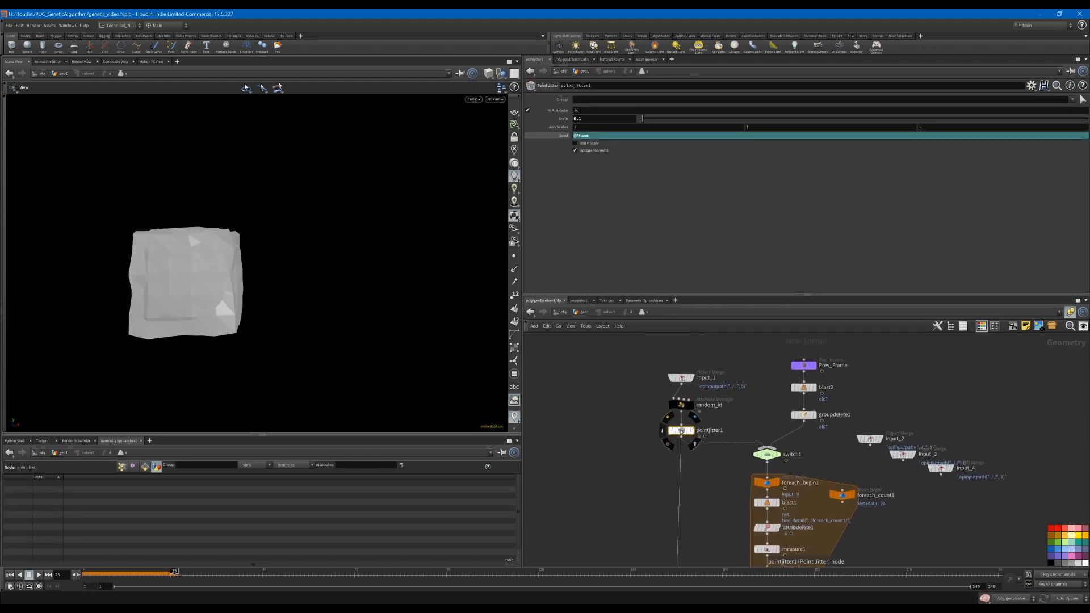
left_click(620, 121)
type("5")
key("Return")
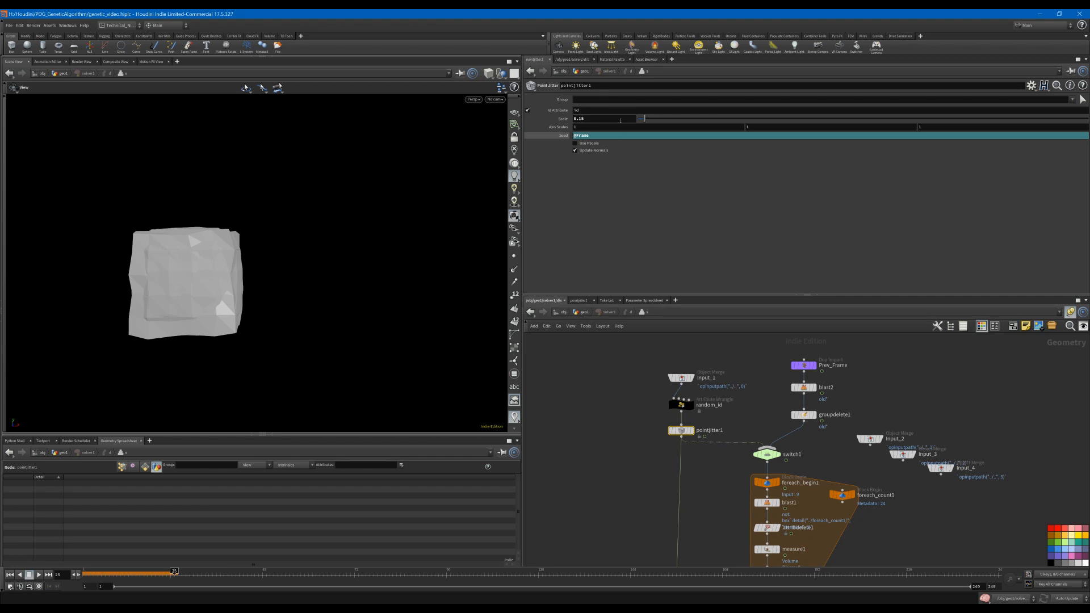
left_click(584, 313)
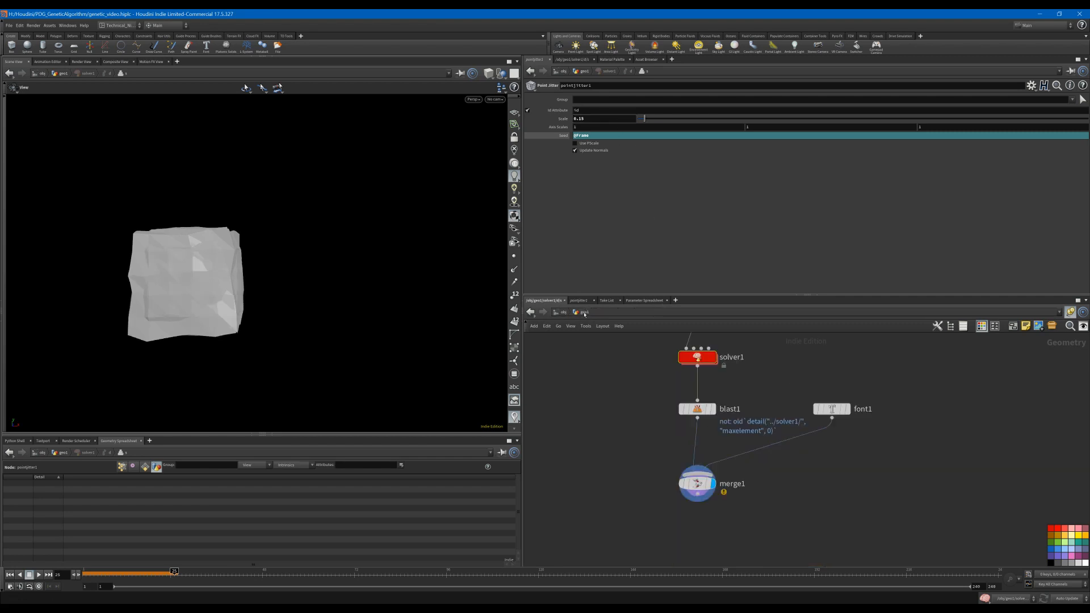
left_click(9, 575)
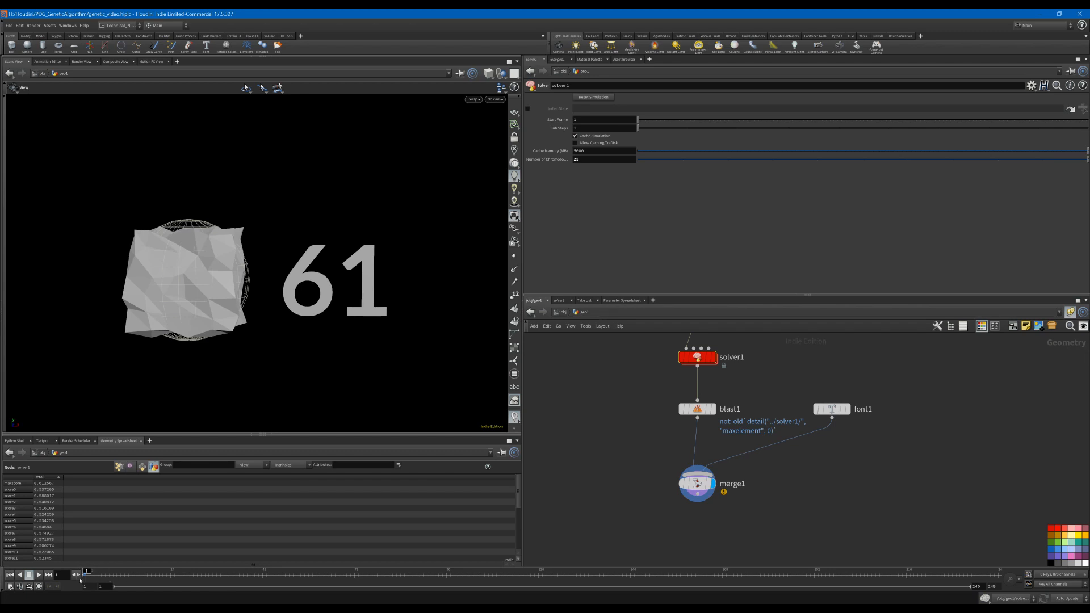
left_click(39, 577)
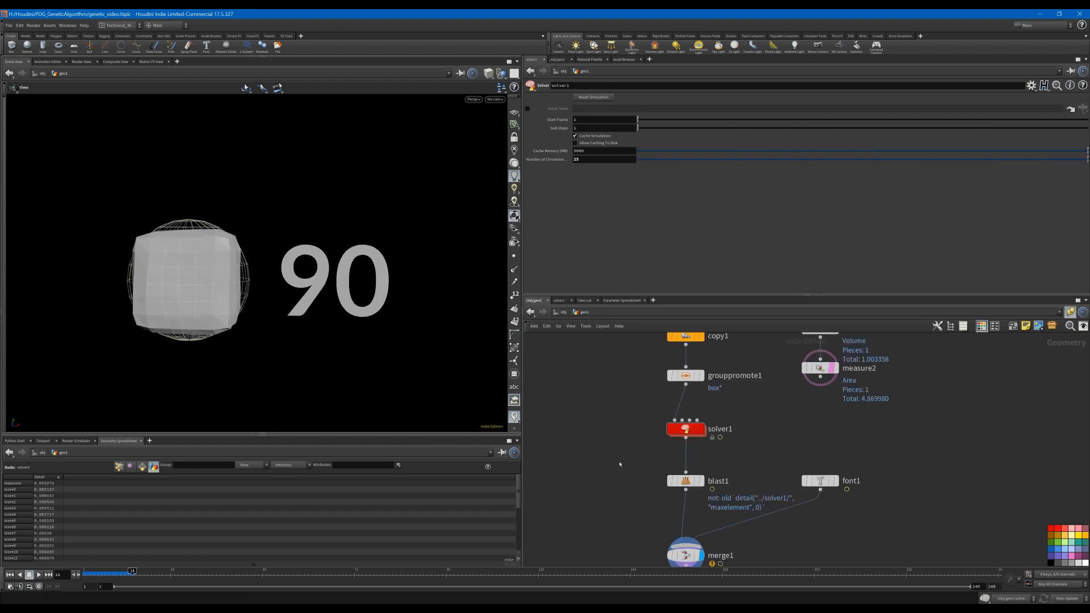
Set compute_next_generation inside solver1 to run over Detail (only once), and replay the simulation from the first frame.
double_click(687, 430)
scroll(696, 424, "down", 1)
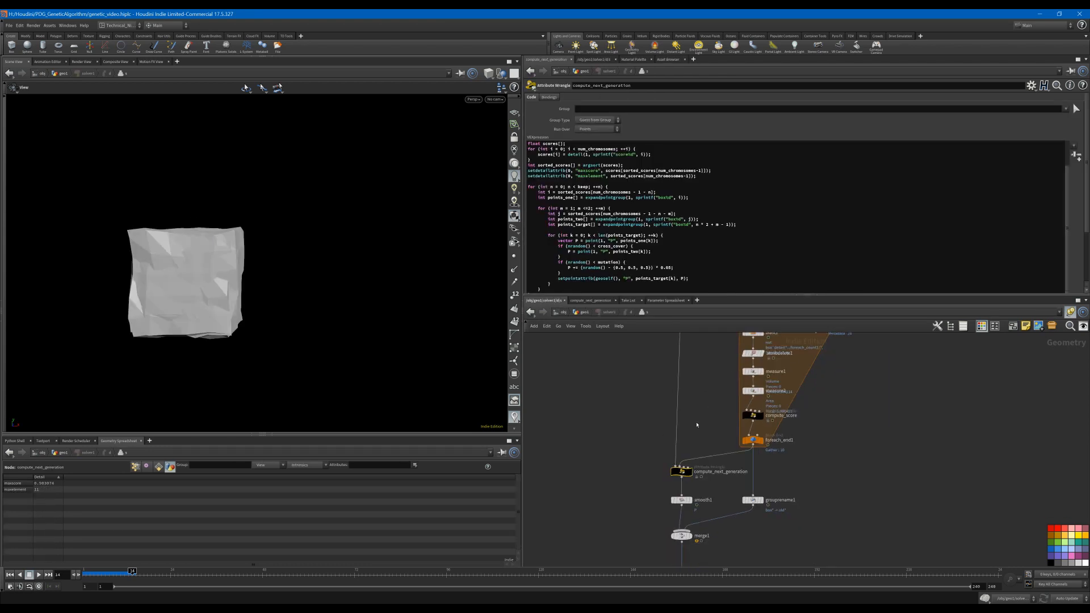
mouse_move(681, 473)
left_click(596, 129)
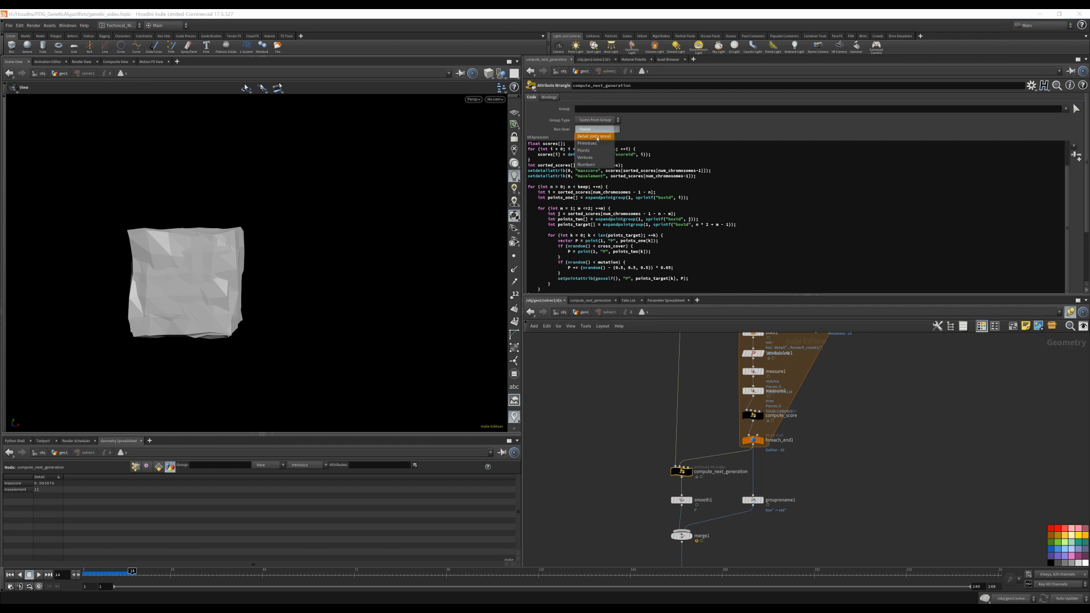
left_click(597, 137)
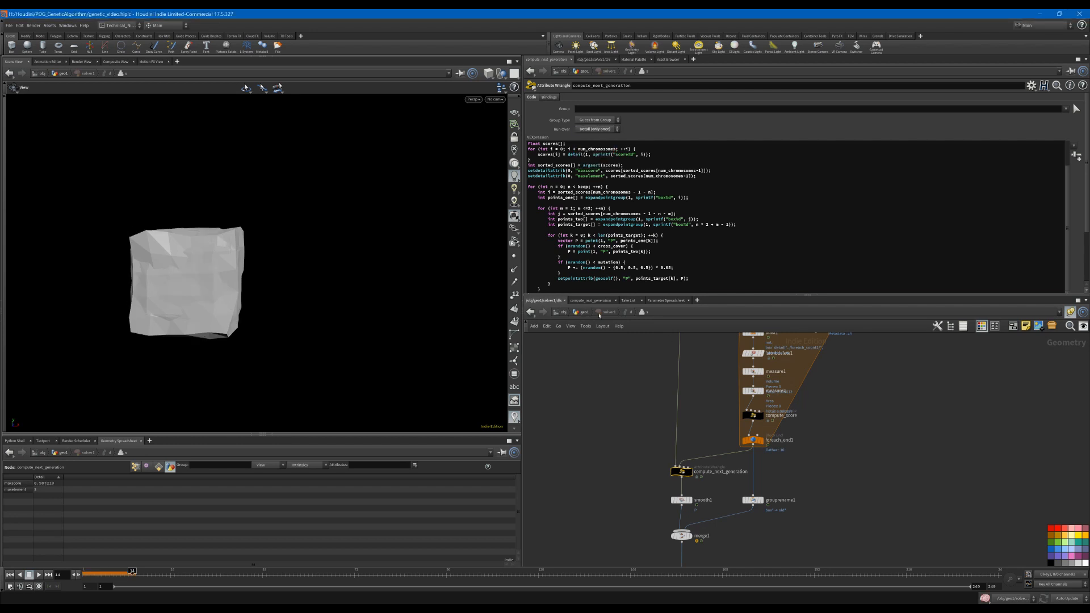
left_click(582, 313)
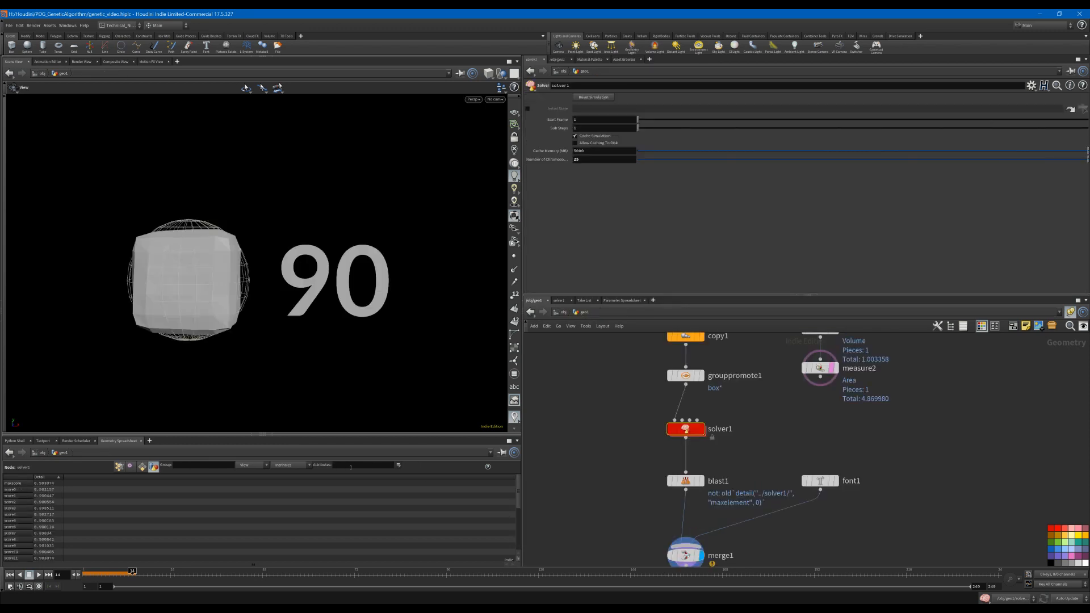
left_click(10, 575)
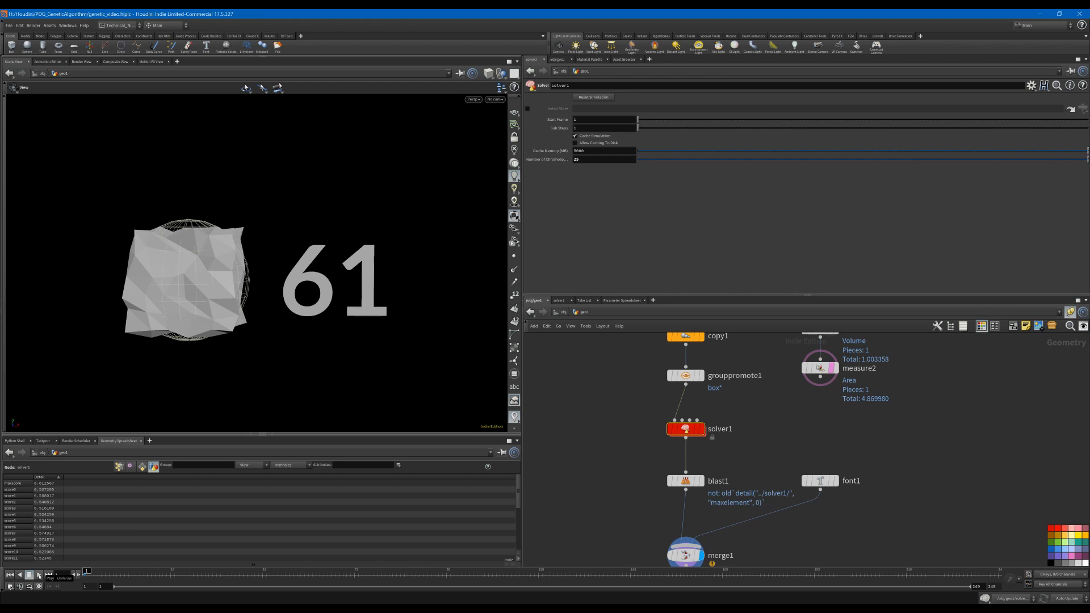
left_click(39, 575)
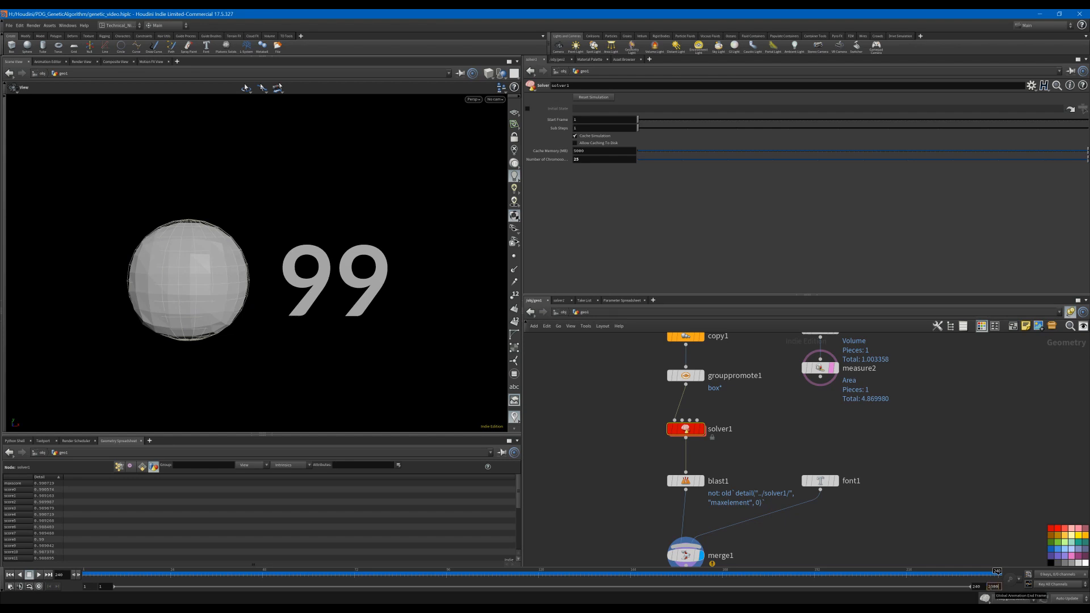
Extend the global animation end frame to 2000 and resume playing the simulation.
key("Return")
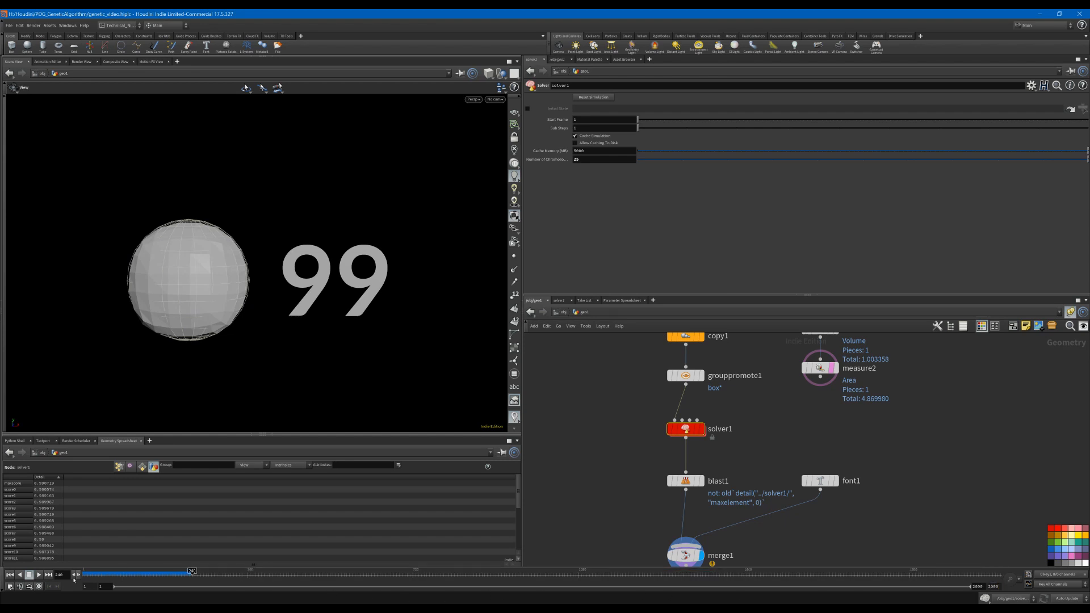
left_click(39, 575)
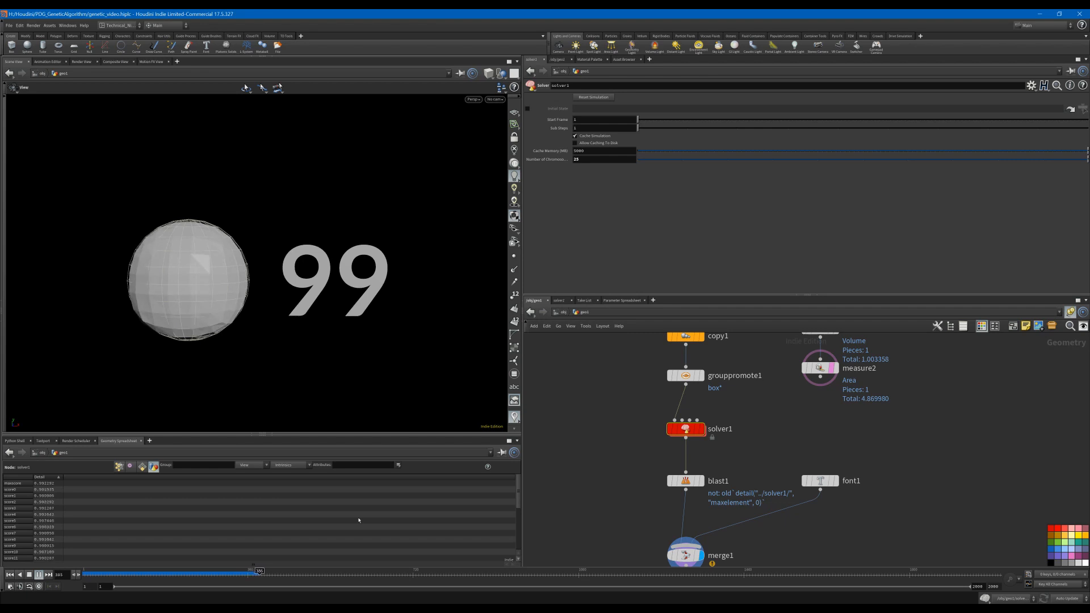
Inspect measure1's total volume, stop playback to examine the evolved sphere, and return to the first frame.
middle_click_drag(799, 421, 740, 500)
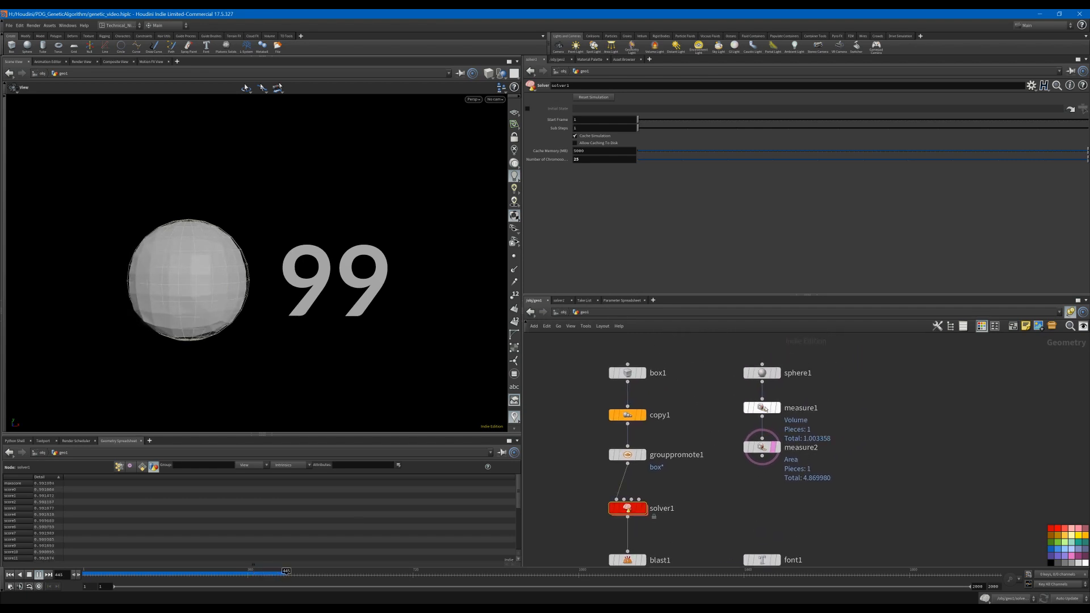
left_click(762, 408)
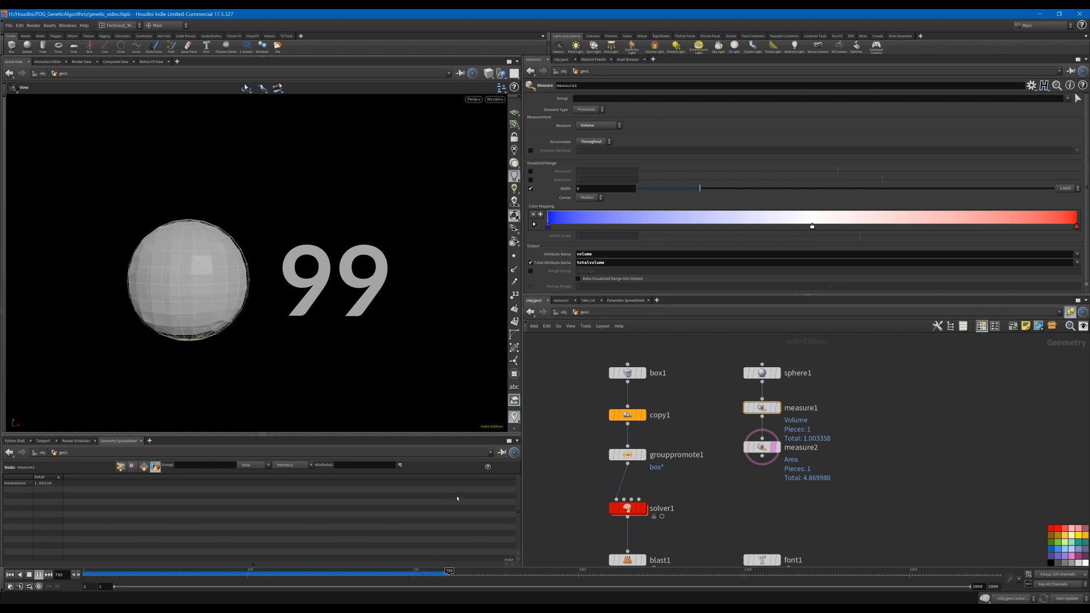
left_click(29, 574)
left_click_drag(155, 354, 147, 375)
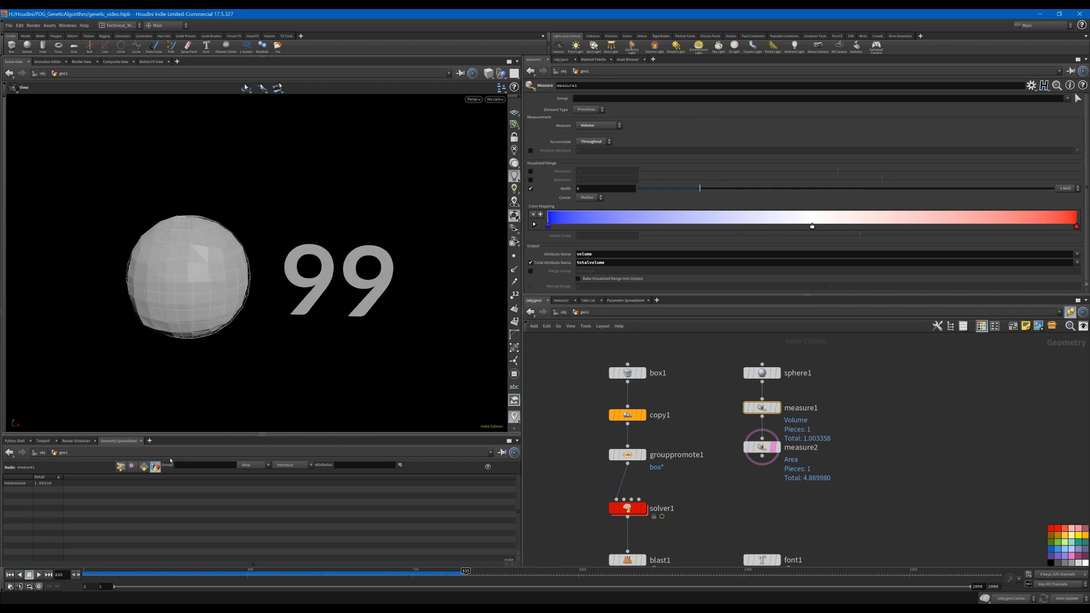
left_click(10, 575)
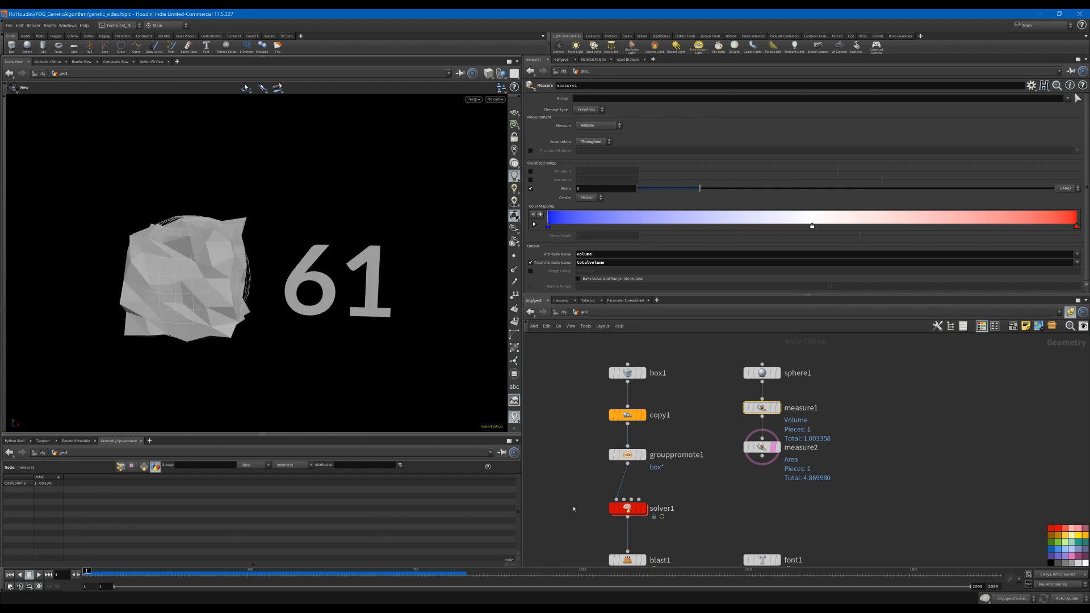
Set box1's axis divisions to 8, 8, 8 and check its point count in the node info.
left_click(627, 373)
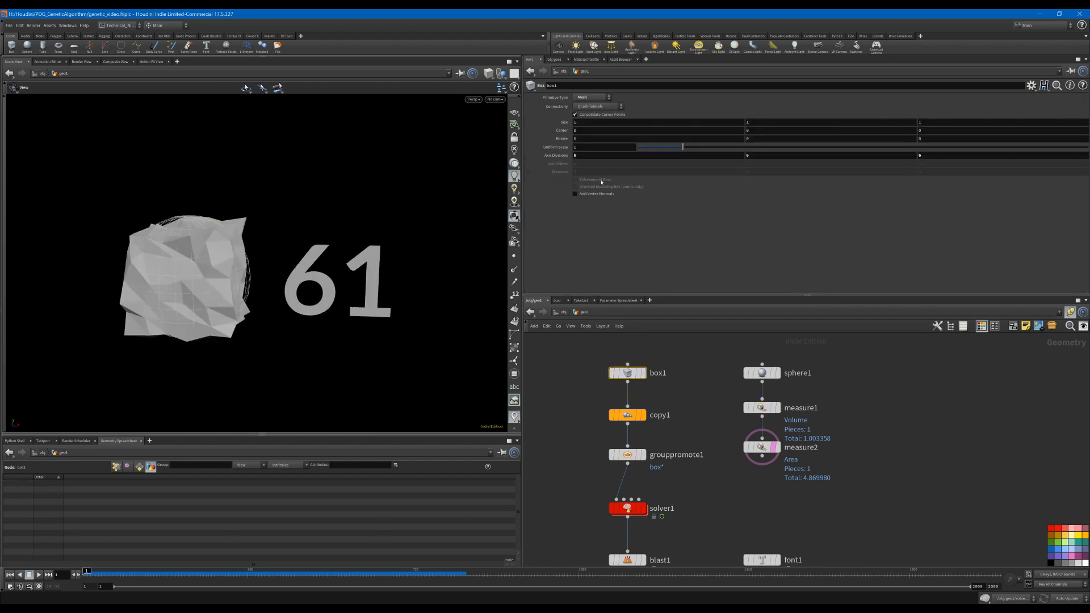
left_click(602, 156)
type("8")
key("Tab")
type("8")
key("Tab")
type("8")
key("Return")
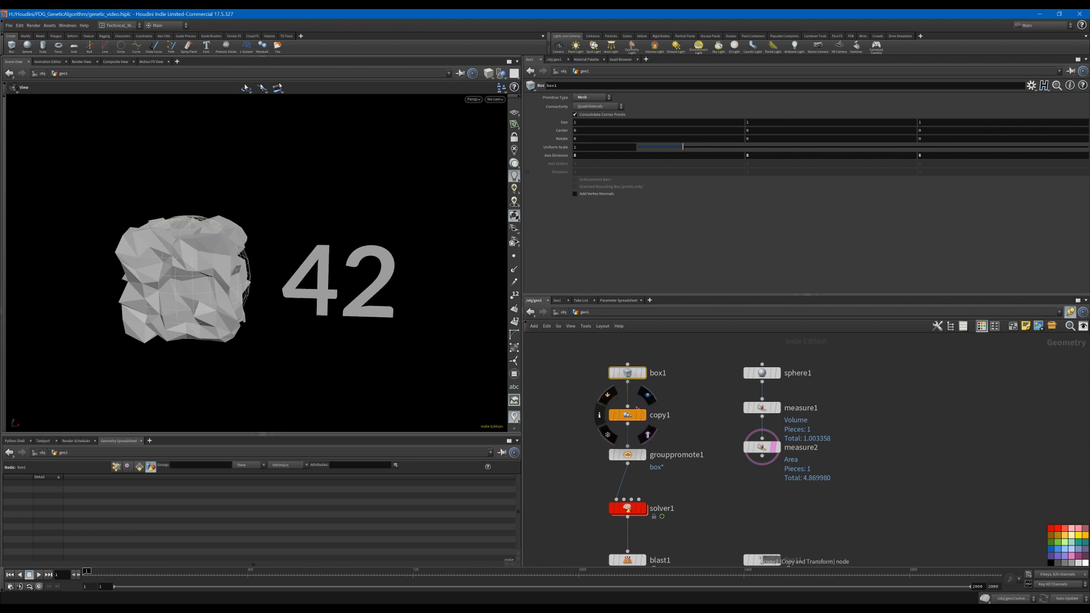
middle_click(633, 373)
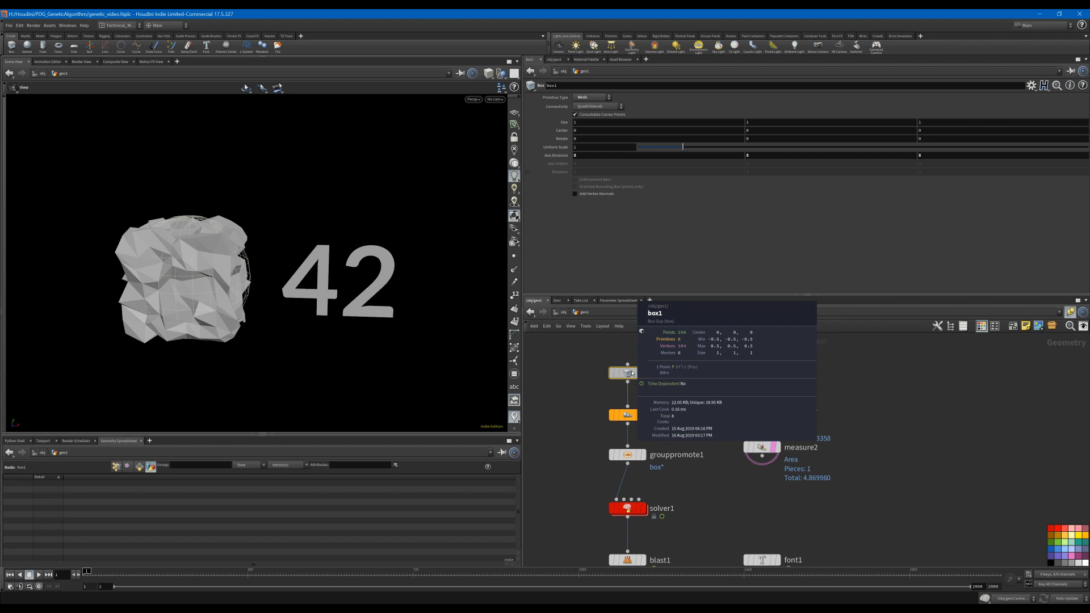
Review the crossover and mutation parameters of compute_next_generation inside solver1, and return to geo1.
middle_click_drag(692, 526, 720, 459)
double_click(658, 446)
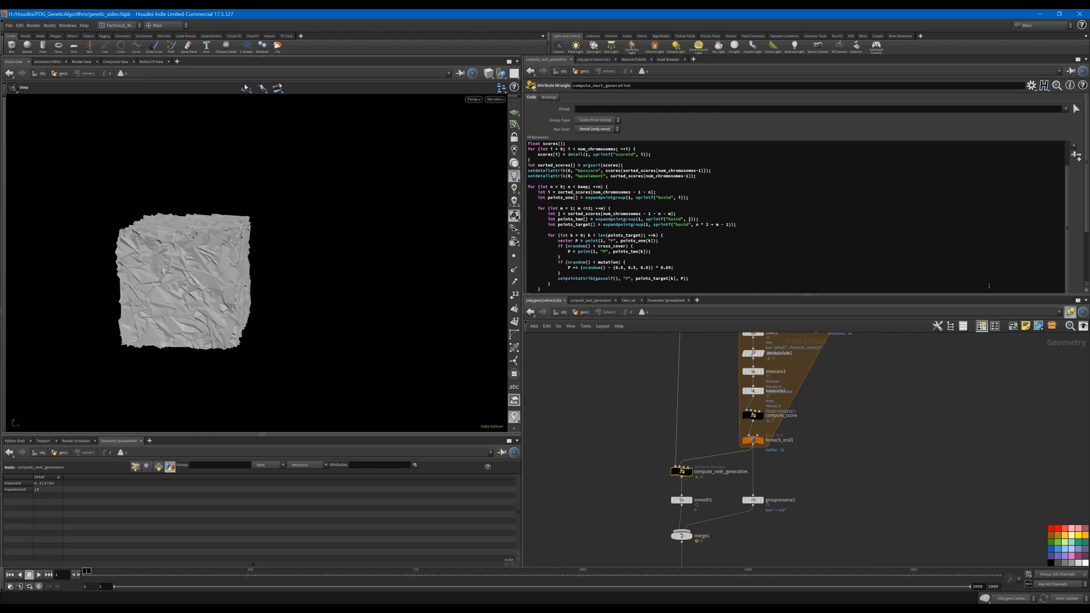
scroll(1087, 218, "down", 5)
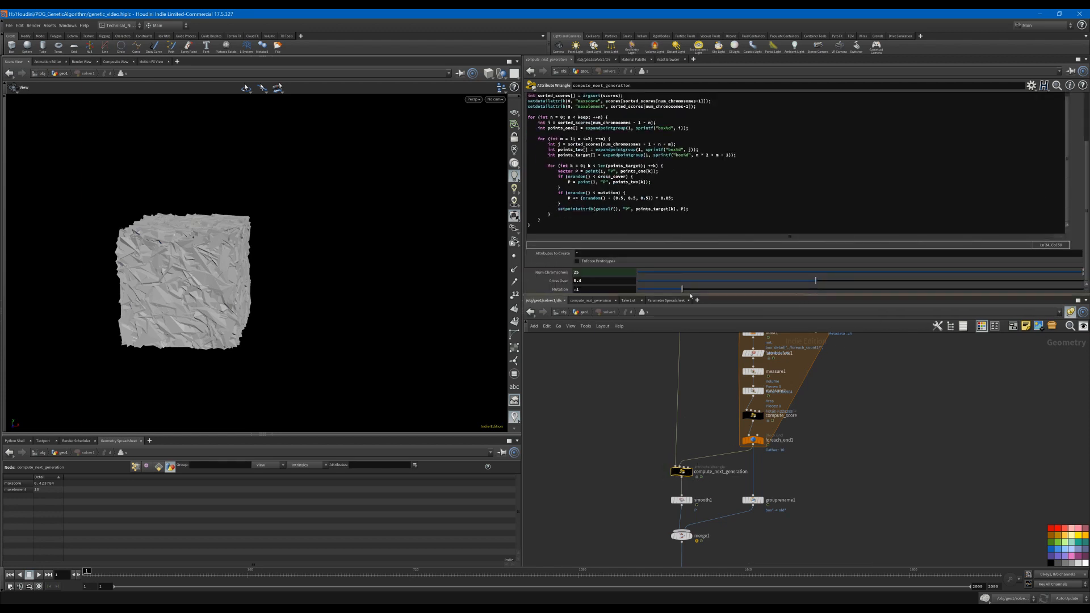
left_click(634, 280)
left_click(584, 313)
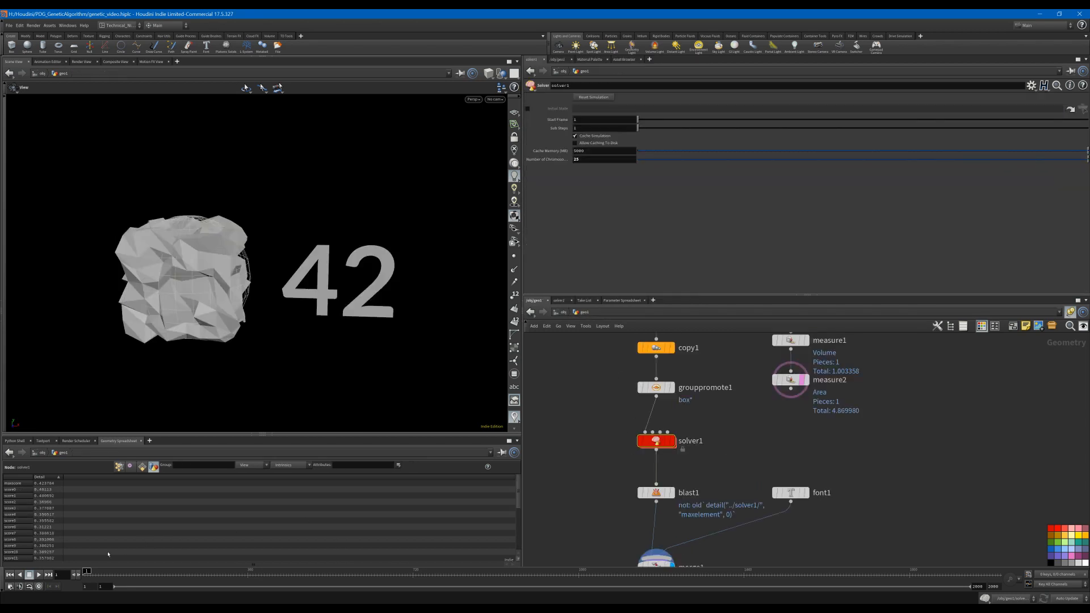
Play the simulation with the denser boxes and examine the chromosome scores in the geometry spreadsheet.
mouse_move(222, 349)
left_mouse_down()
mouse_move(231, 334)
mouse_move(218, 358)
left_mouse_up()
key("Up")
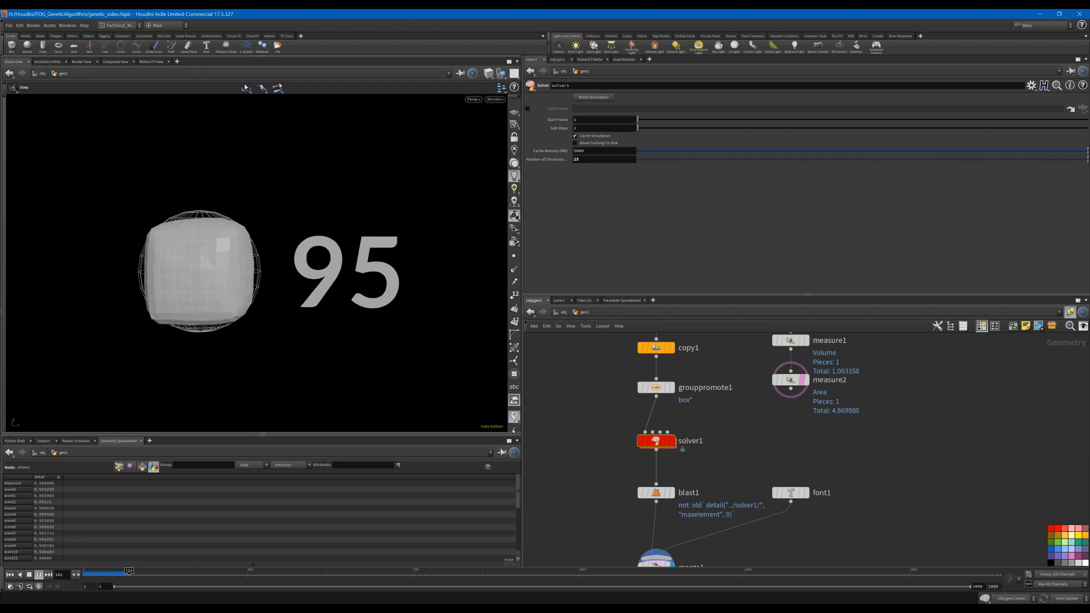
left_click_drag(518, 493, 519, 538)
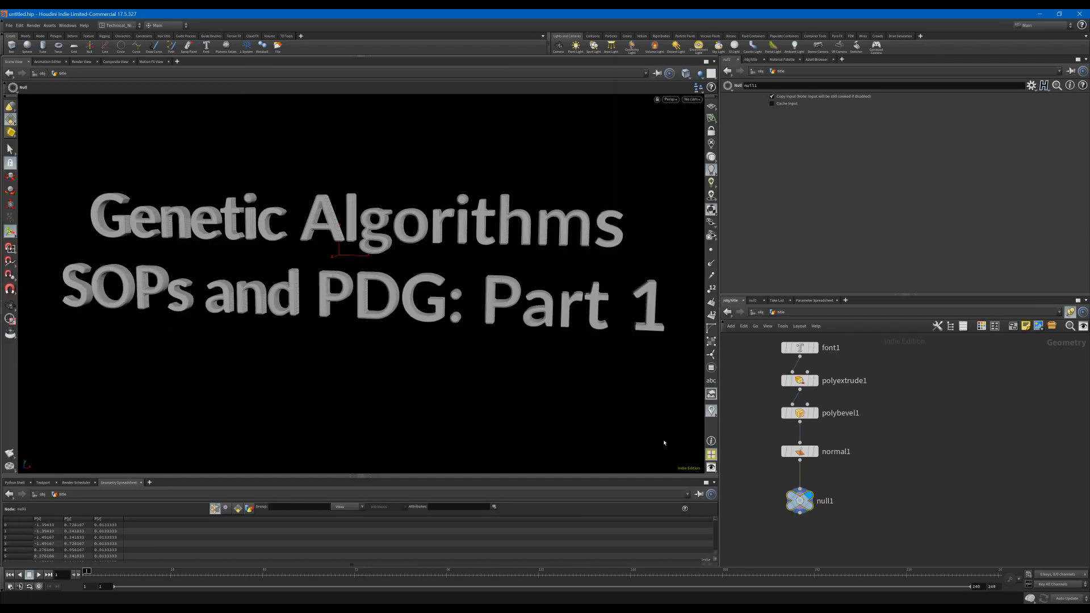
key("Escape")
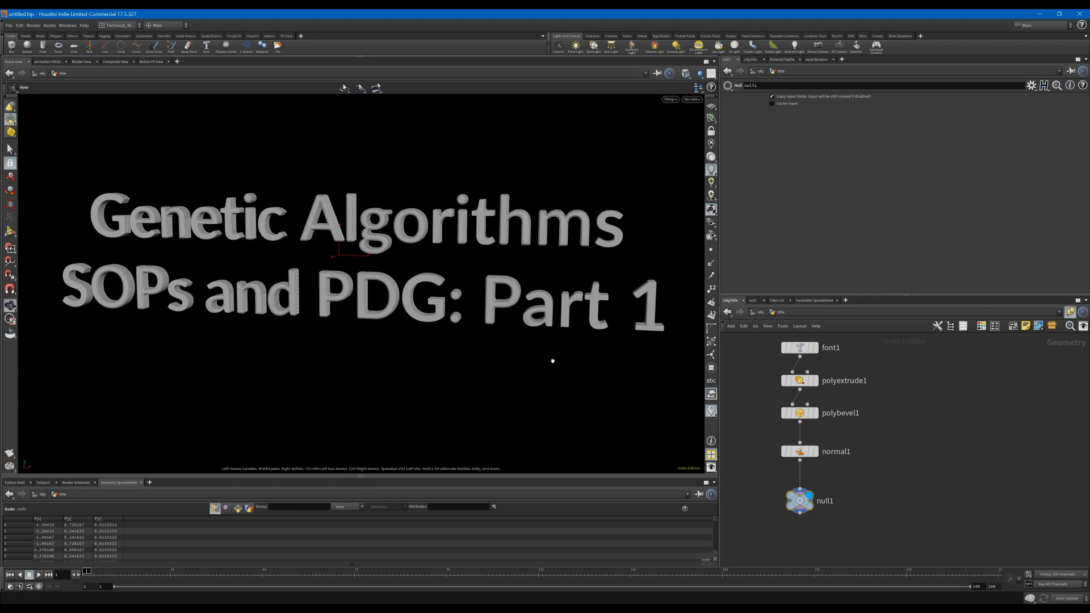